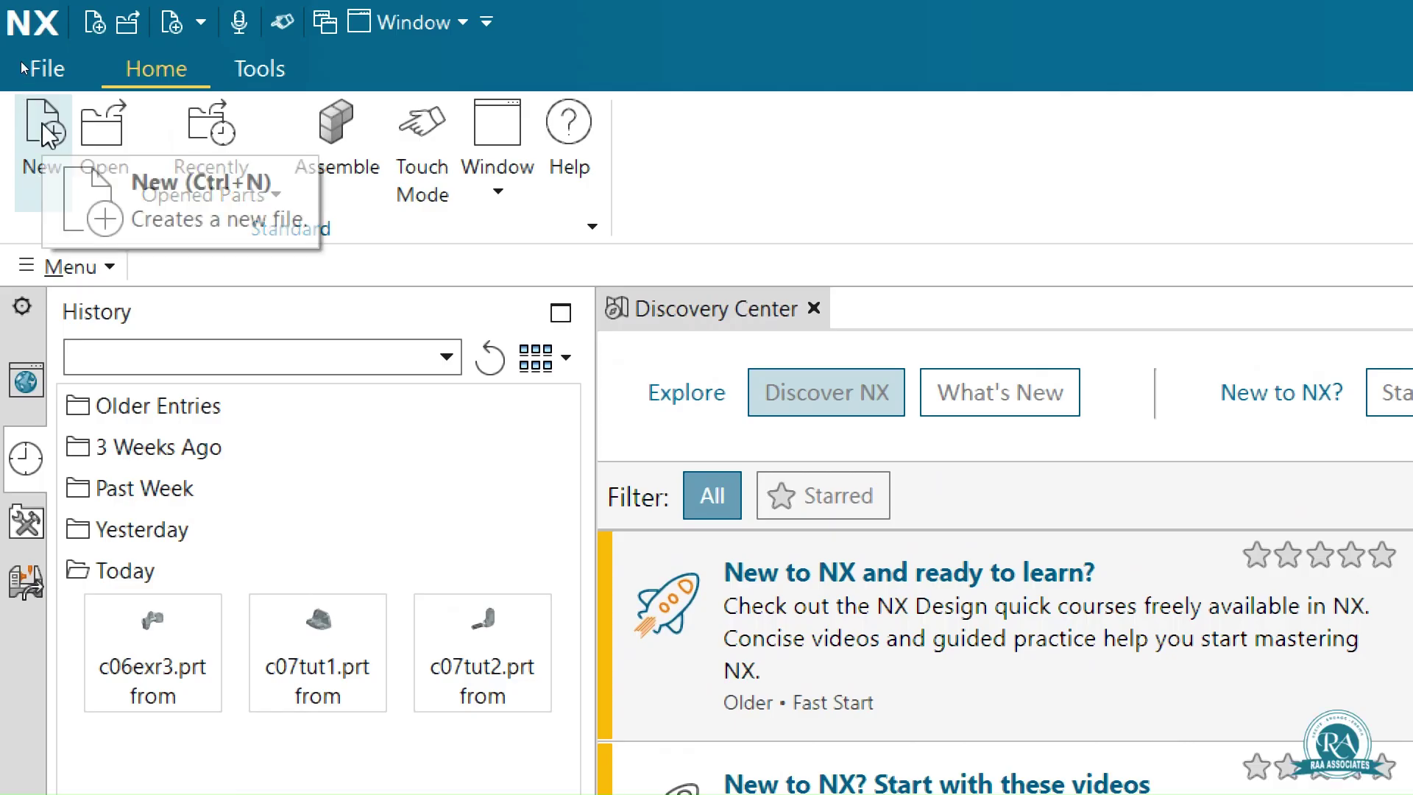
# Create a new millimetre part file from the Model template with the name c07tut3.
pyautogui.click(42, 123)
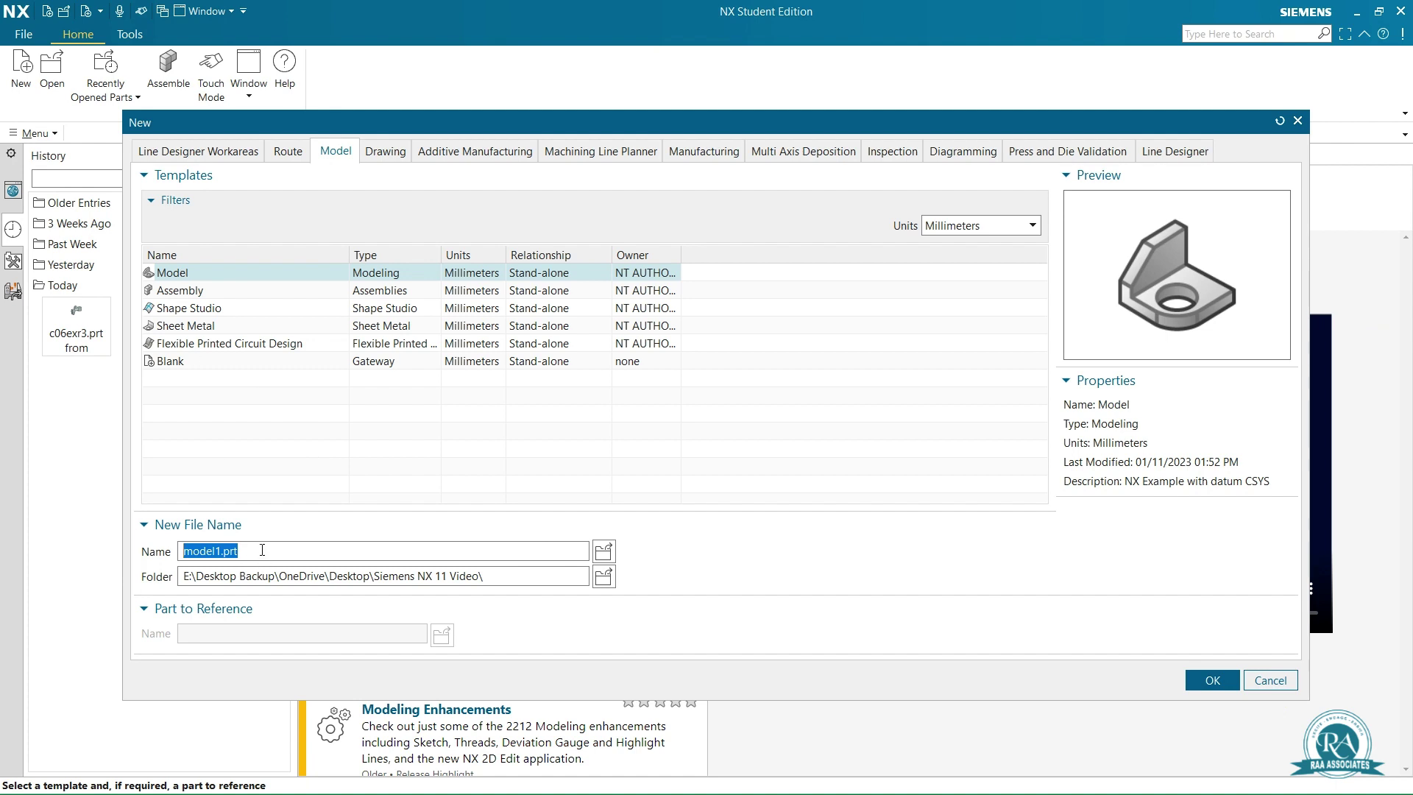
pyautogui.write('c07tut3')
pyautogui.click(1212, 680)
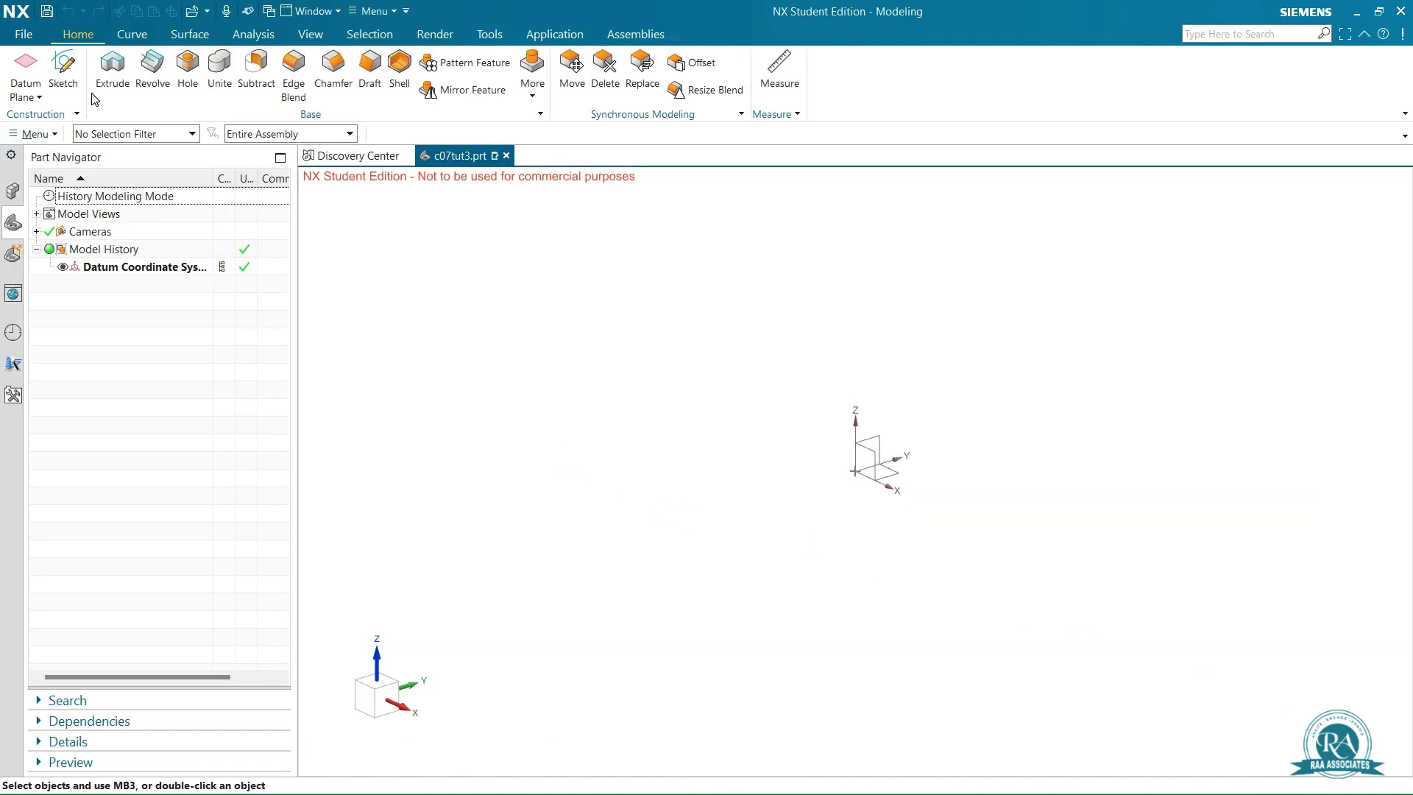
# Start a sketch on the YZ plane of the datum coordinate system.
pyautogui.click(75, 78)
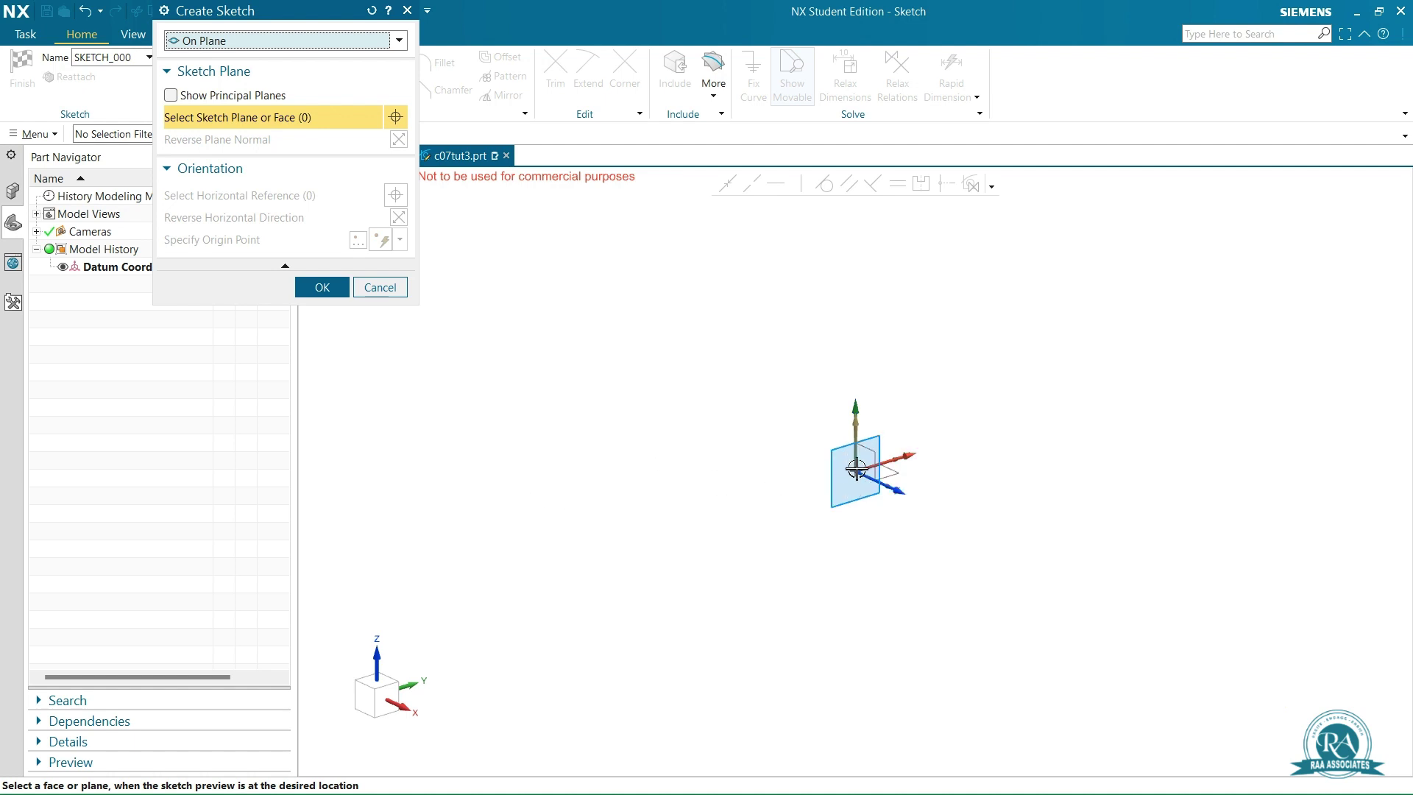
pyautogui.click(879, 435)
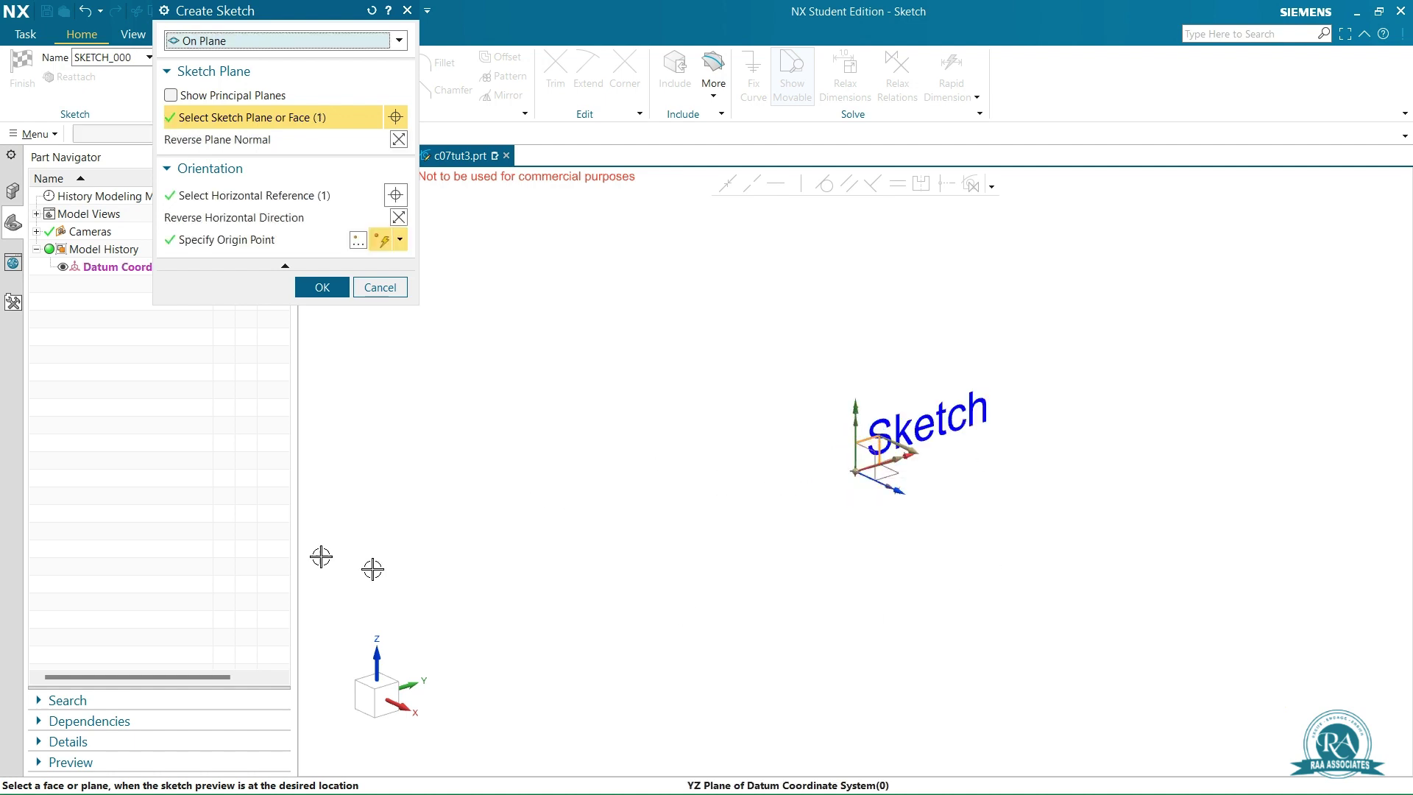
pyautogui.click(323, 287)
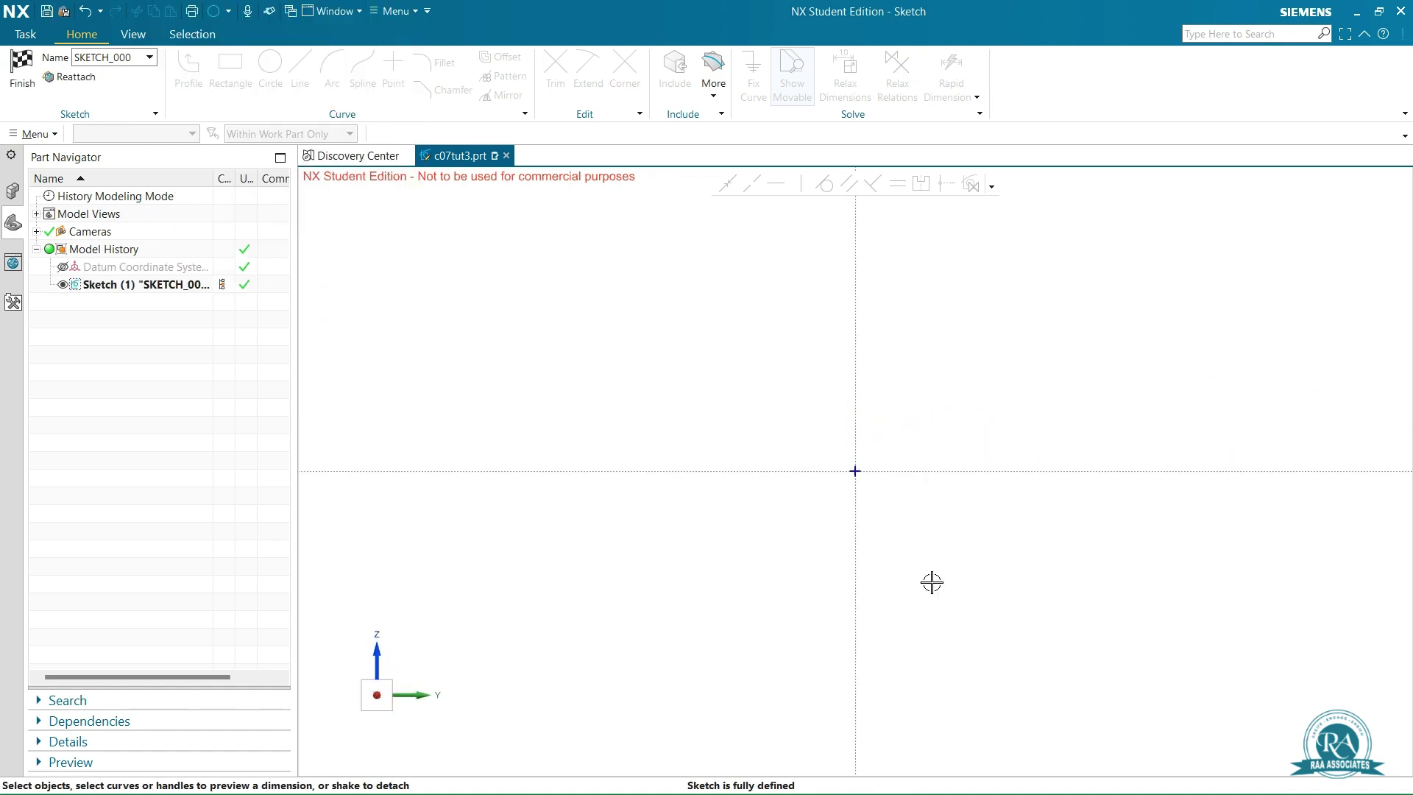
# Draw an arc by centre and endpoints at the origin, radius 36 and sweep 90°, from the lower vertical axis to the positive horizontal axis.
pyautogui.scroll(6, 1199, 640)
pyautogui.scroll(-2, 1144, 609)
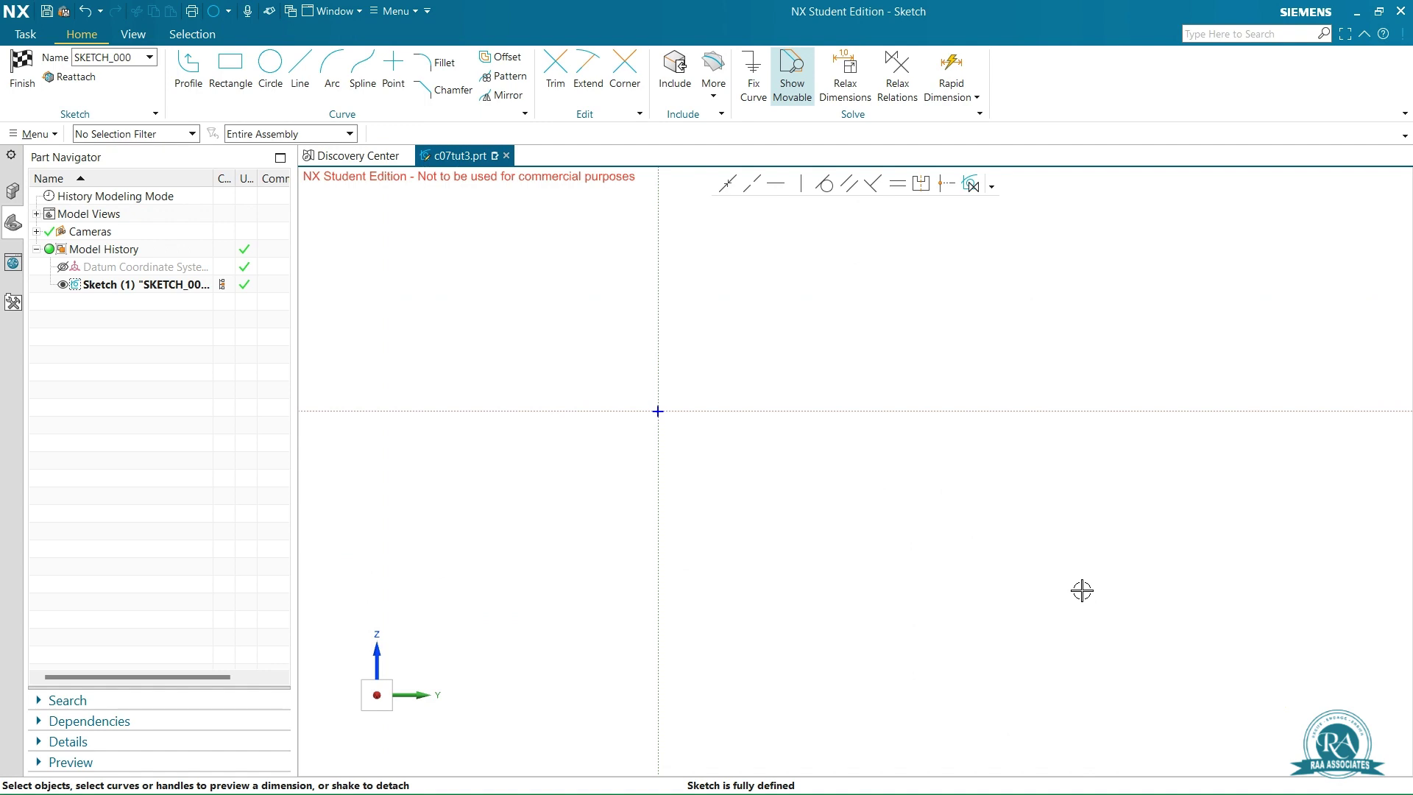
pyautogui.click(333, 70)
pyautogui.click(195, 53)
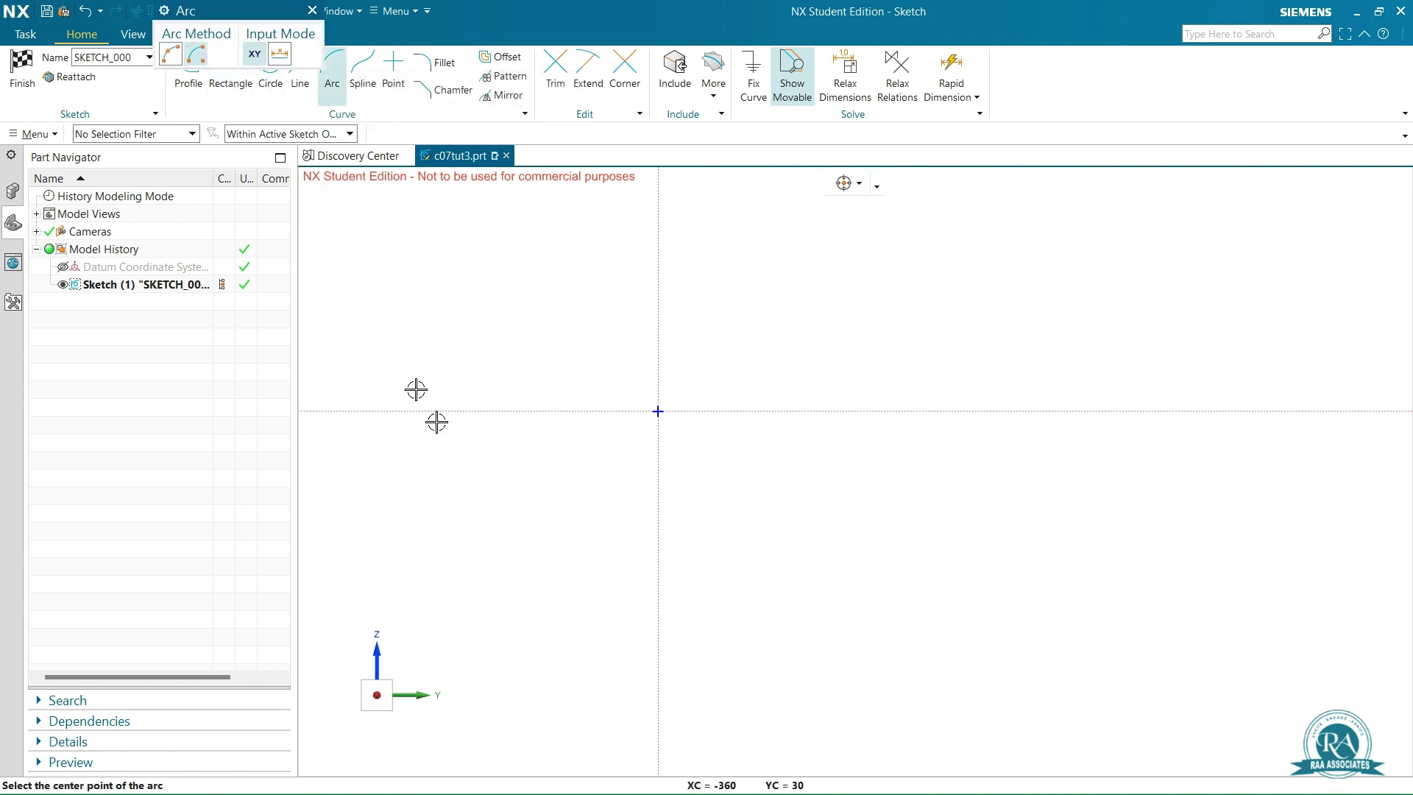
pyautogui.click(657, 410)
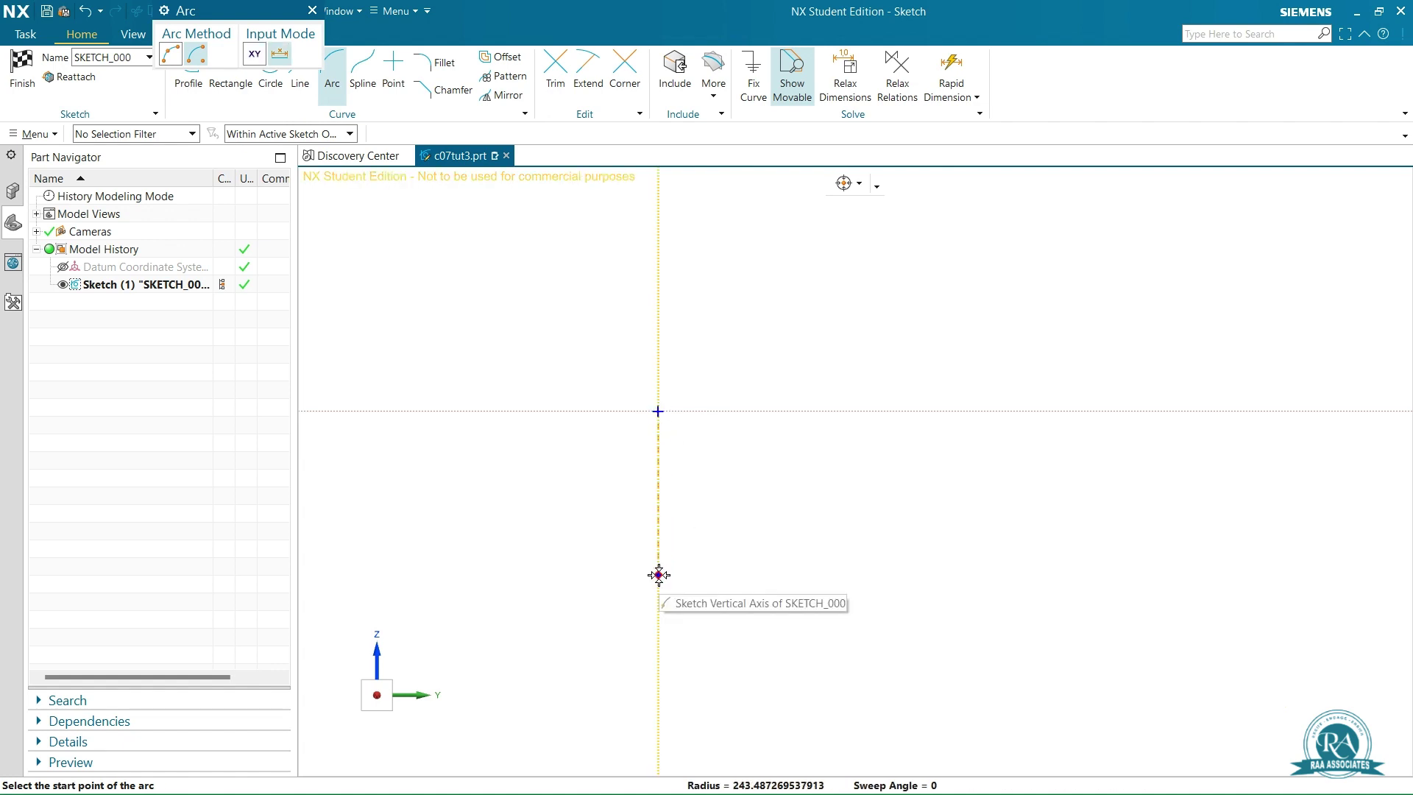
pyautogui.moveTo(658, 575)
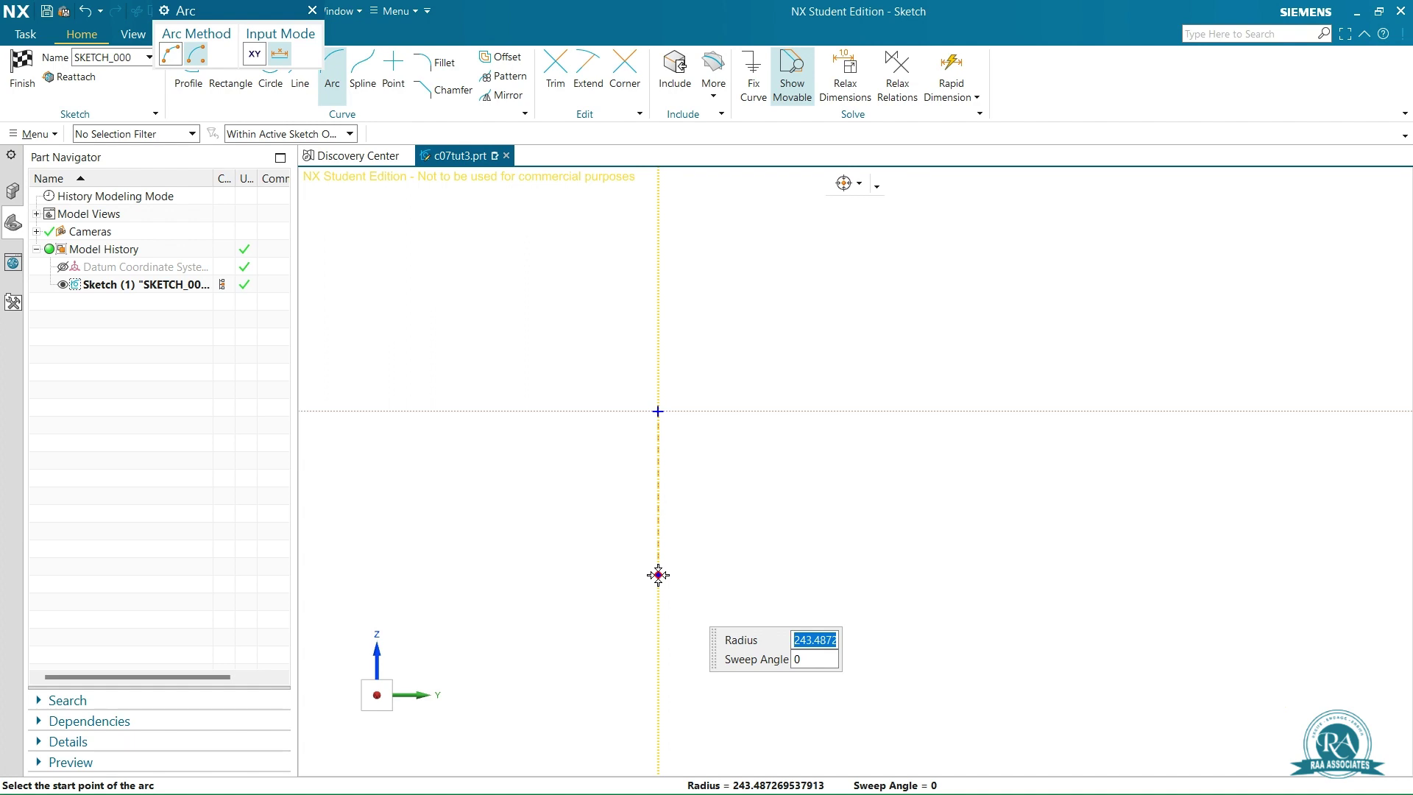
pyautogui.write('36')
pyautogui.press('Tab')
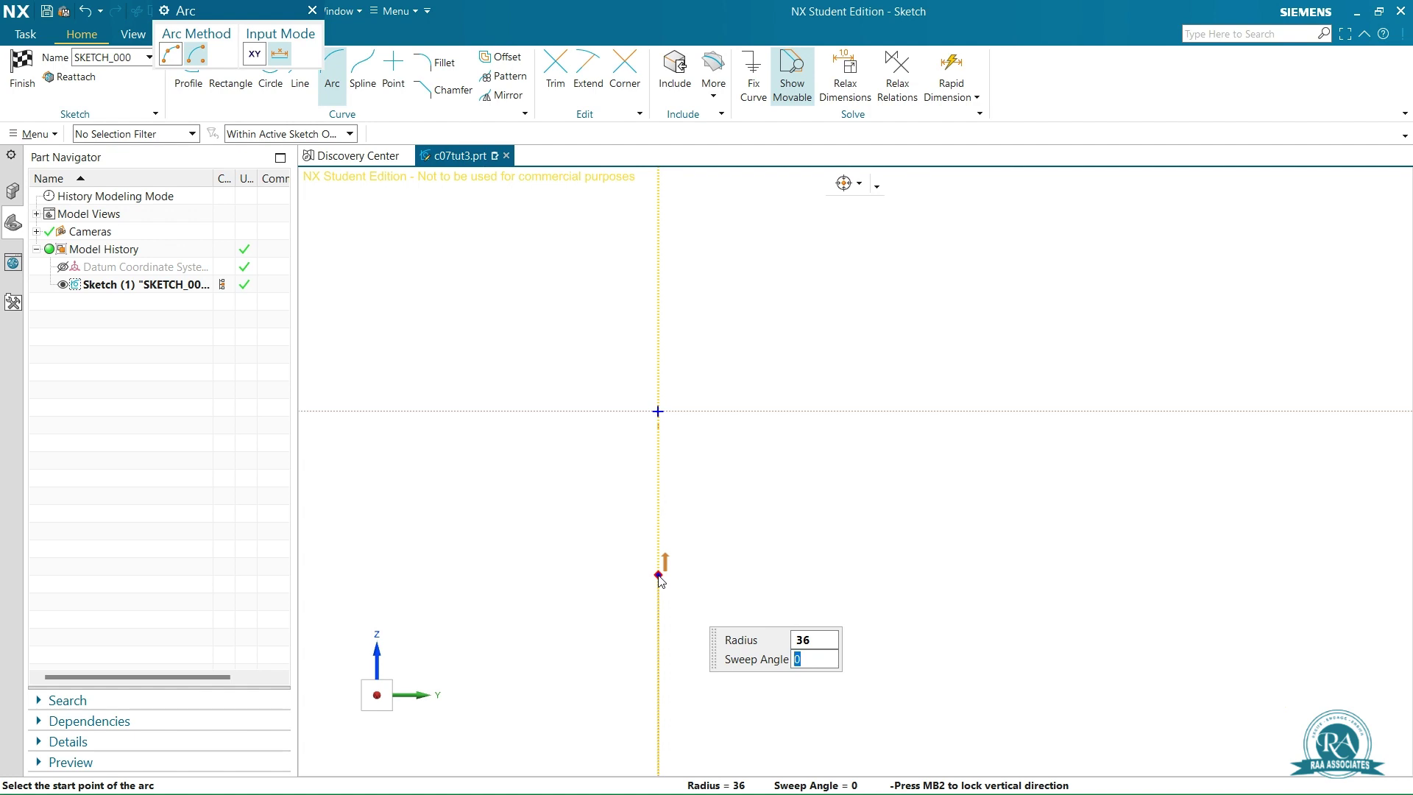
pyautogui.write('90')
pyautogui.press('Tab')
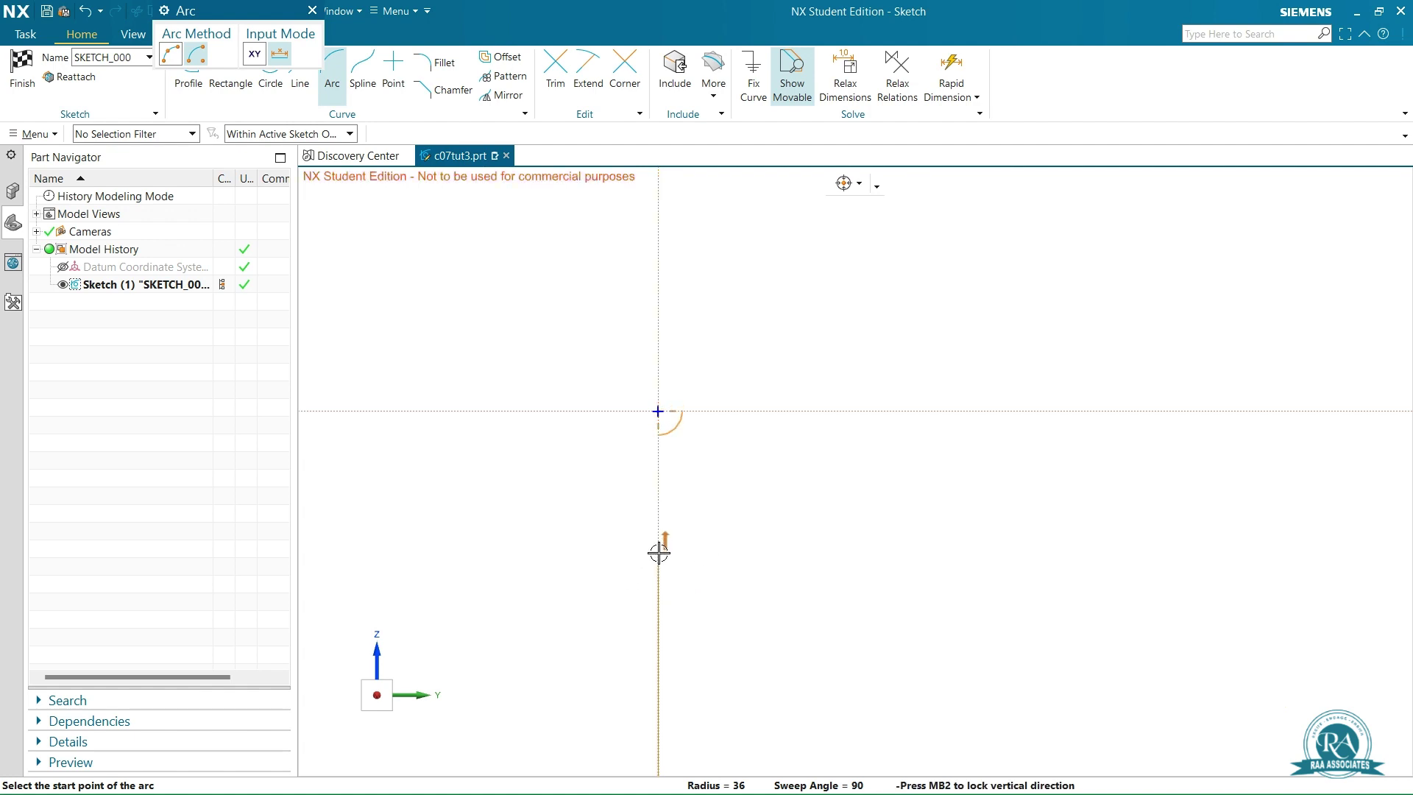
pyautogui.click(658, 458)
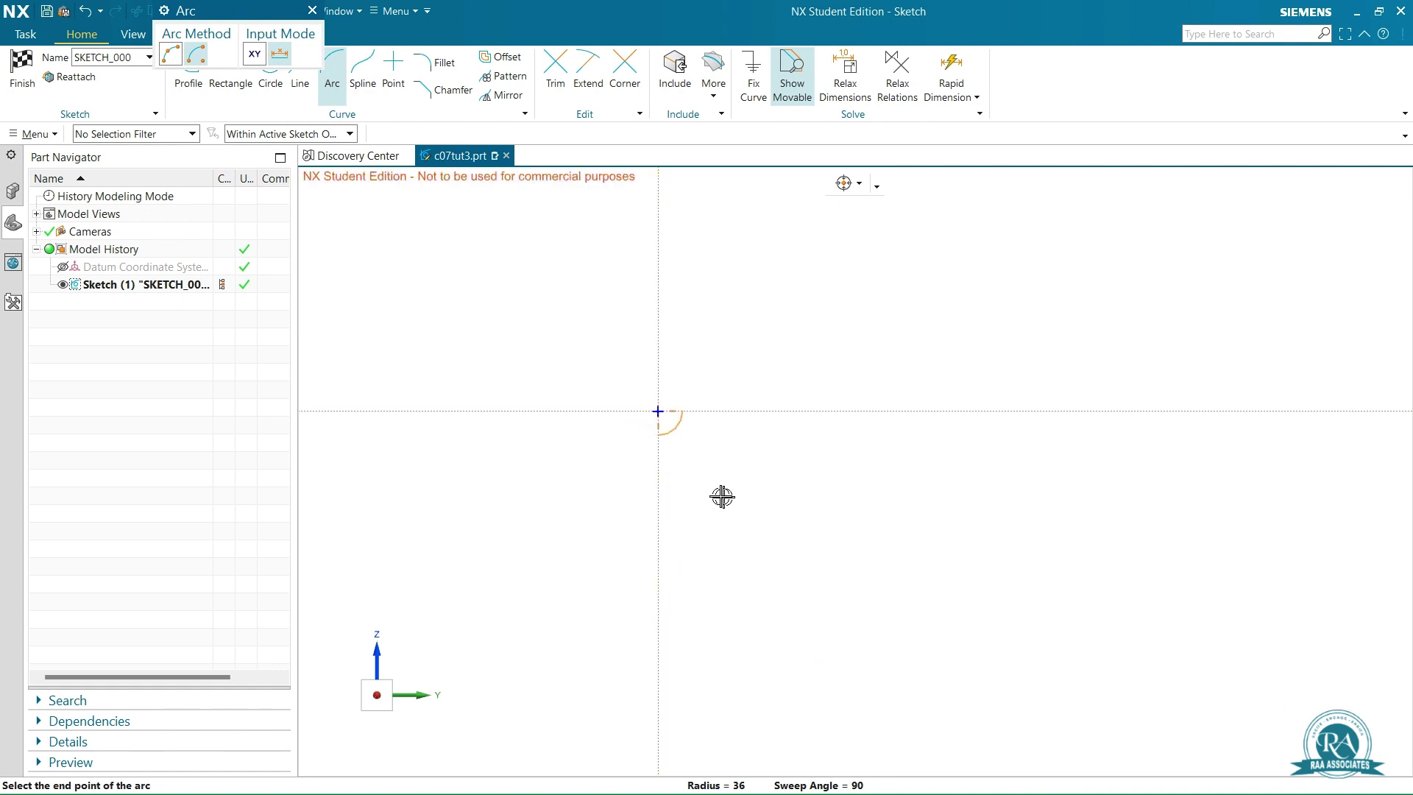
pyautogui.click(670, 410)
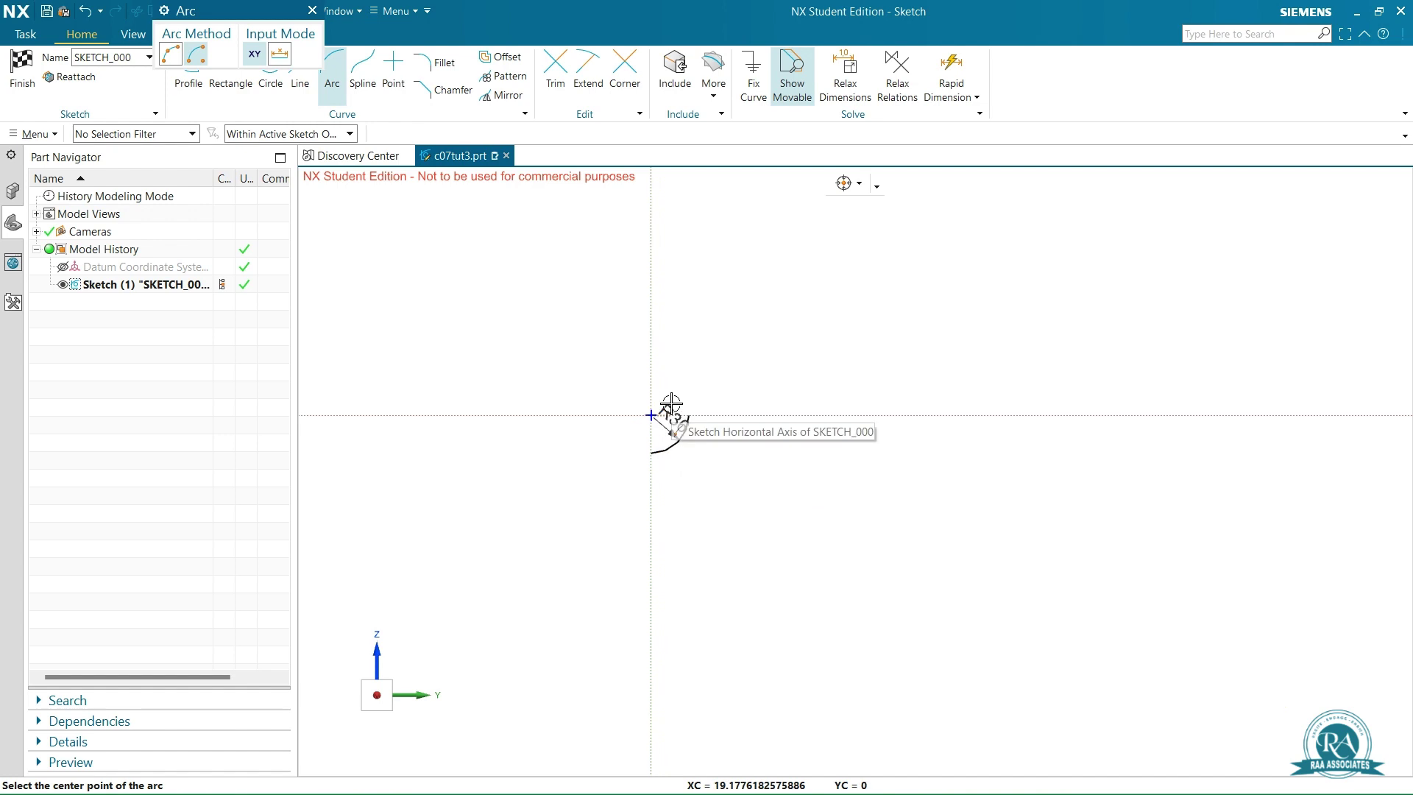
pyautogui.scroll(4, 672, 403)
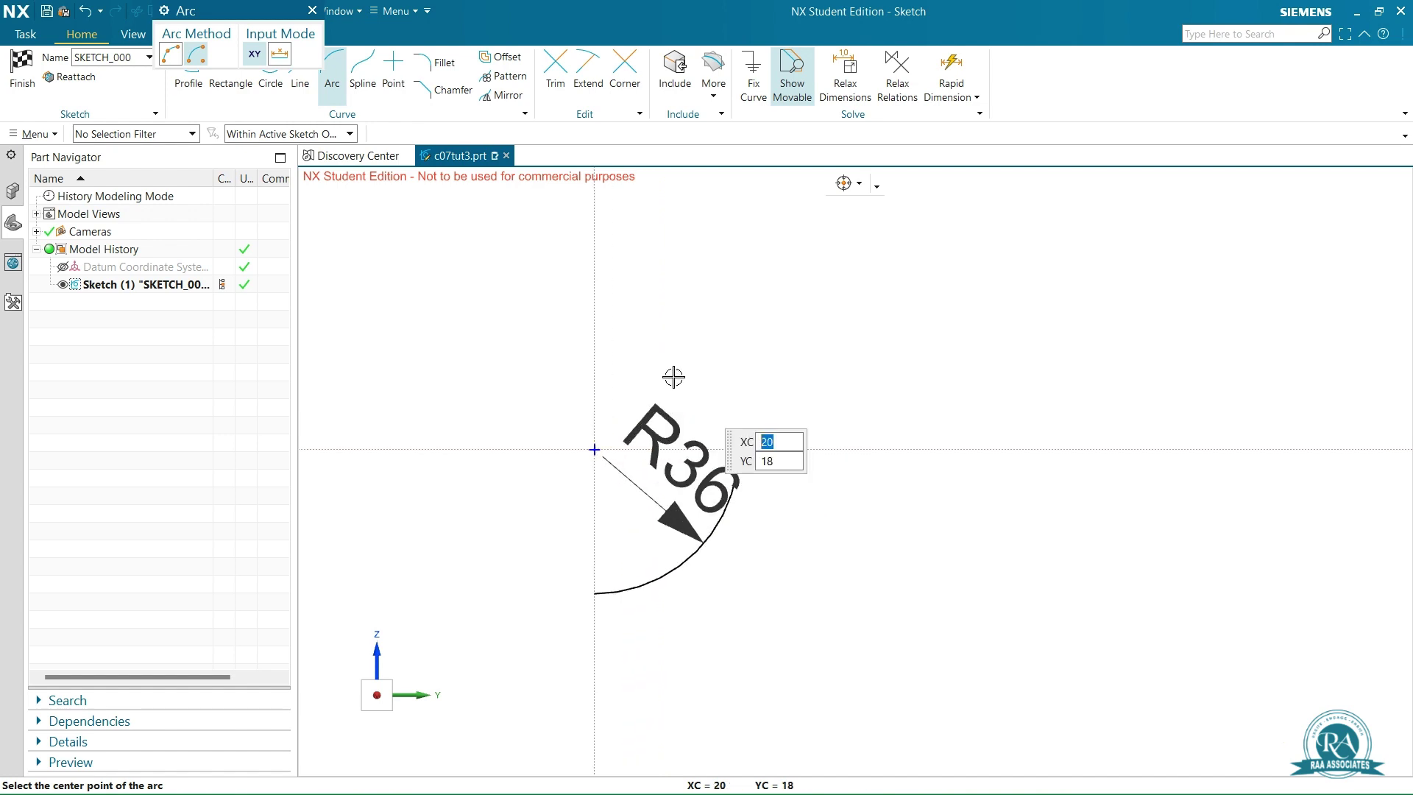
pyautogui.press('Escape')
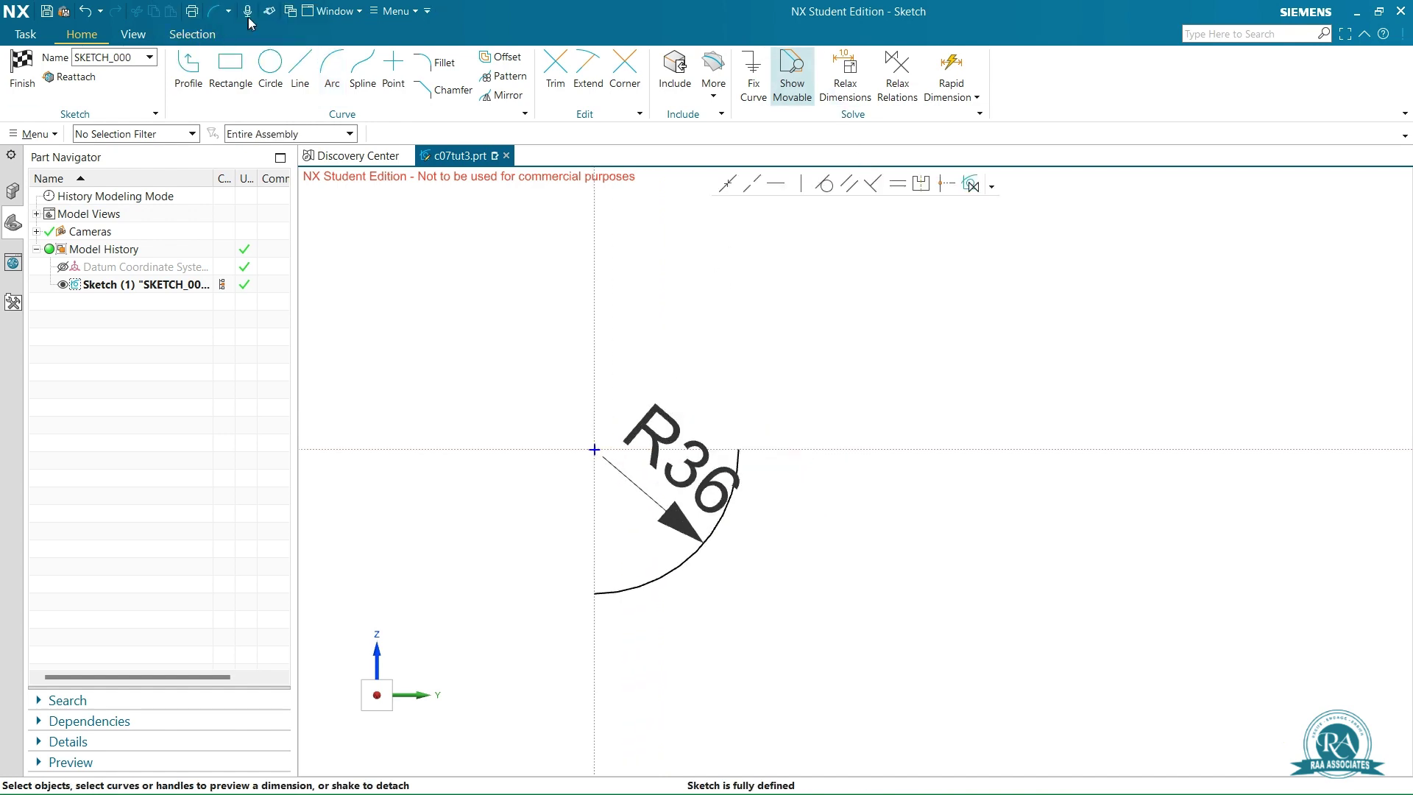
# Decrease the sketch dimension text size and move the R36 dimension to the outside of the arc.
pyautogui.click(133, 34)
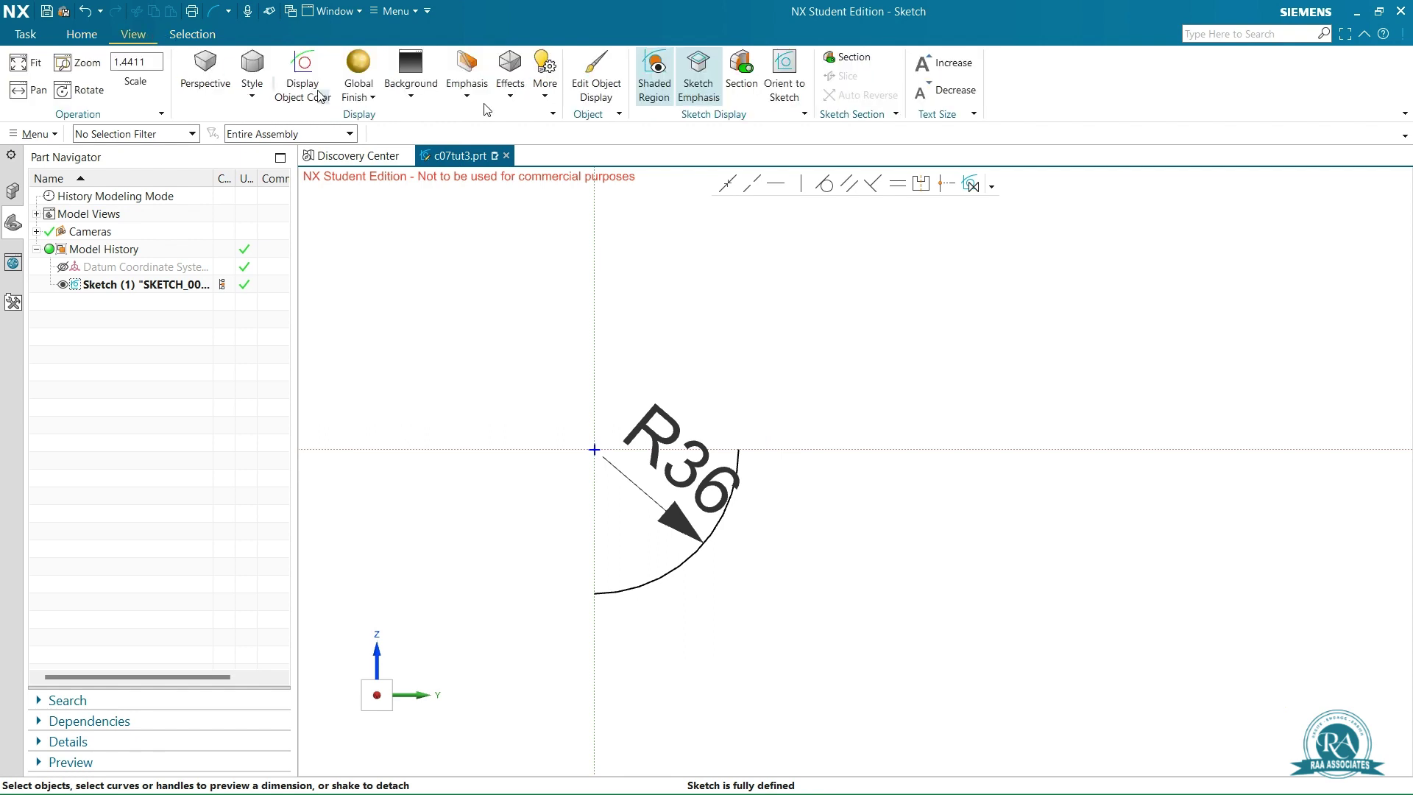
pyautogui.click(948, 90)
pyautogui.click(948, 90)
pyautogui.click(948, 89)
pyautogui.click(948, 90)
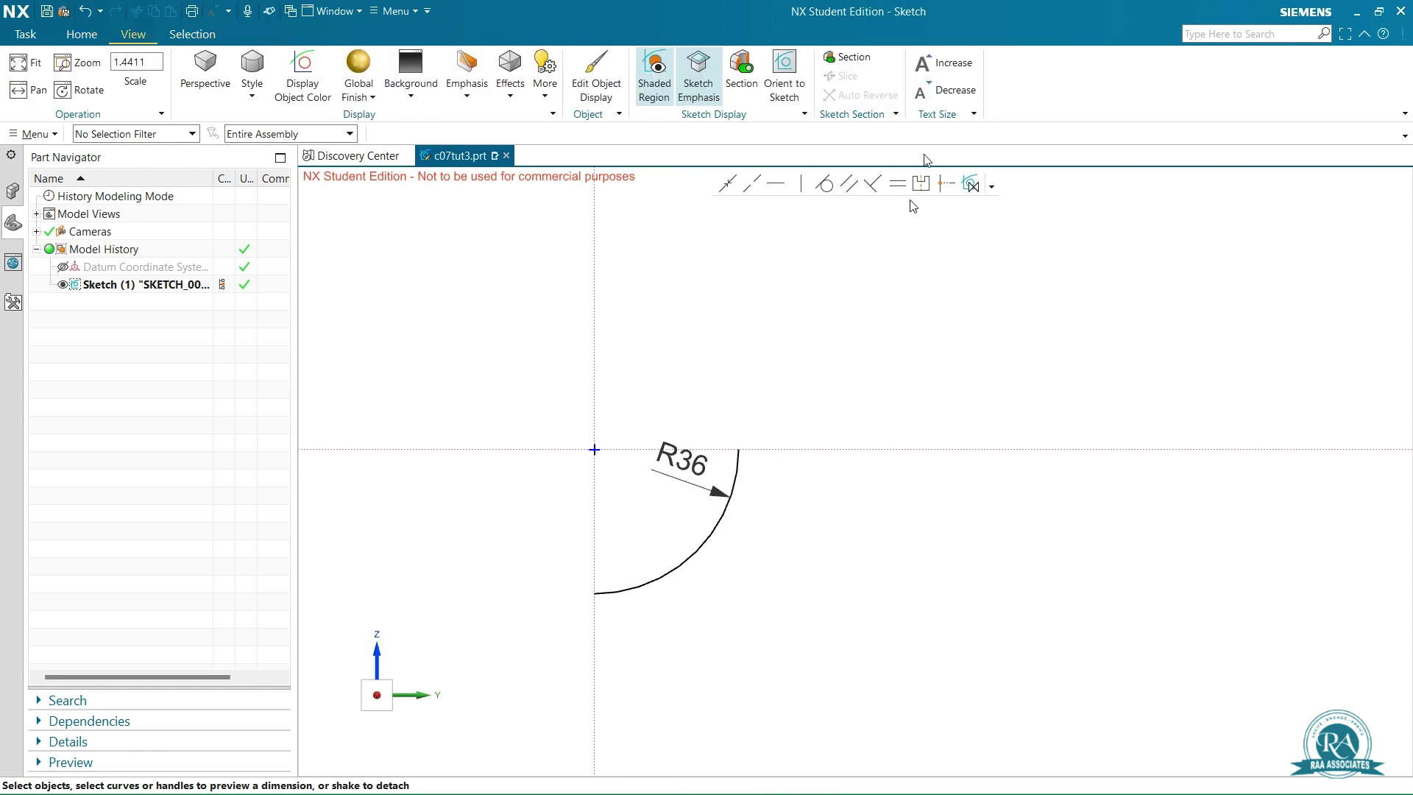
pyautogui.moveTo(660, 469); pyautogui.dragTo(809, 549)
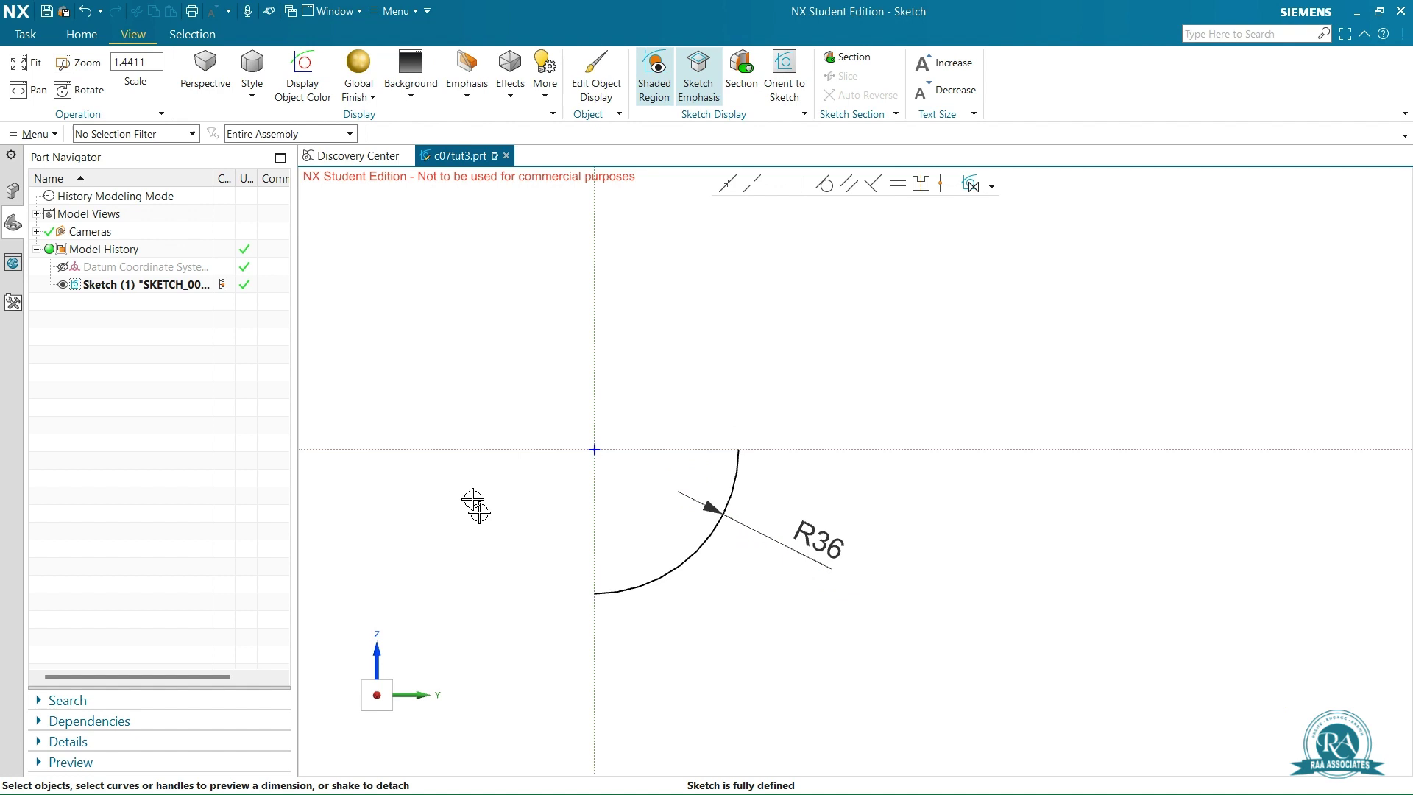
# Draw a line of length 5 at 90° upward from the arc's endpoint on the horizontal axis.
pyautogui.click(90, 30)
pyautogui.scroll(2, 837, 468)
pyautogui.scroll(-2, 732, 431)
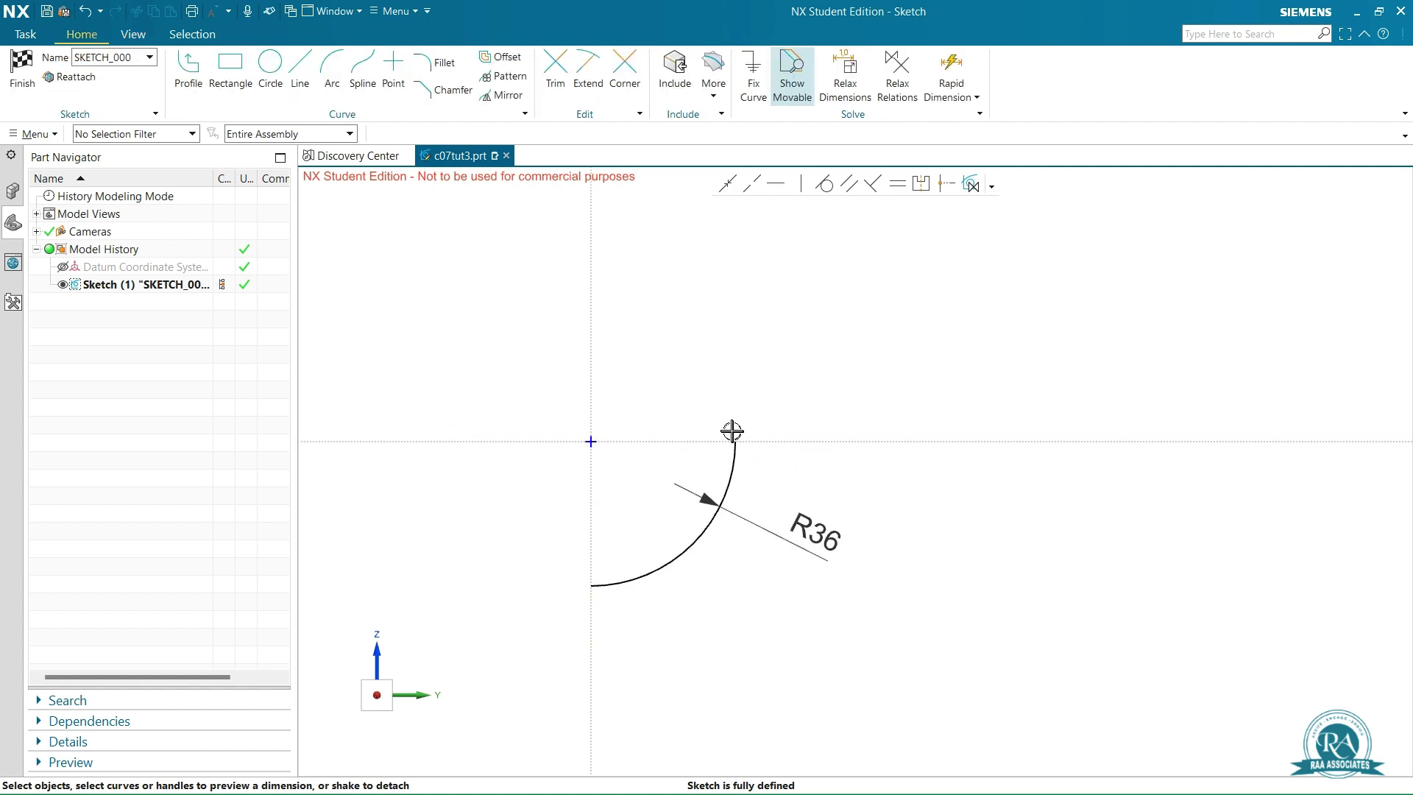
pyautogui.scroll(2, 732, 431)
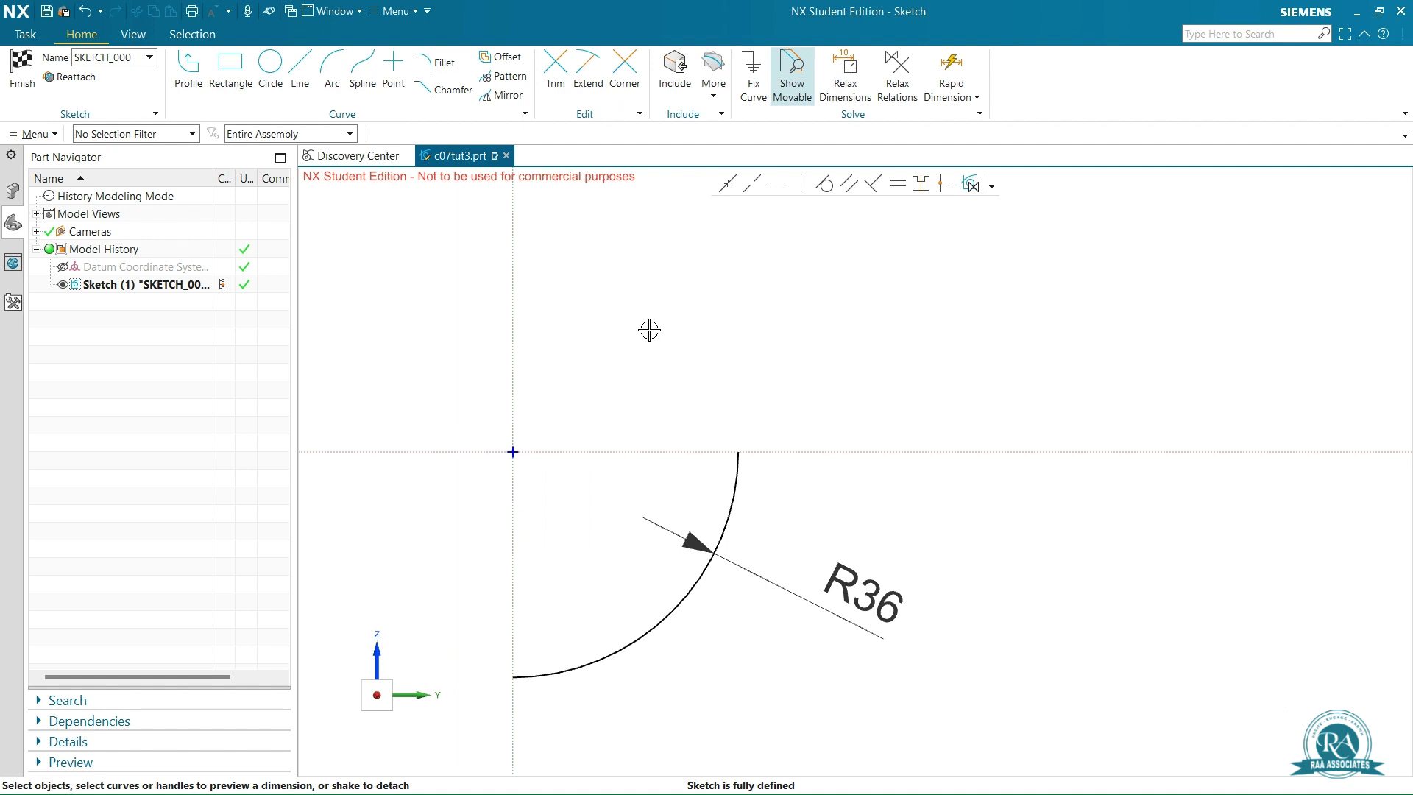
pyautogui.click(300, 74)
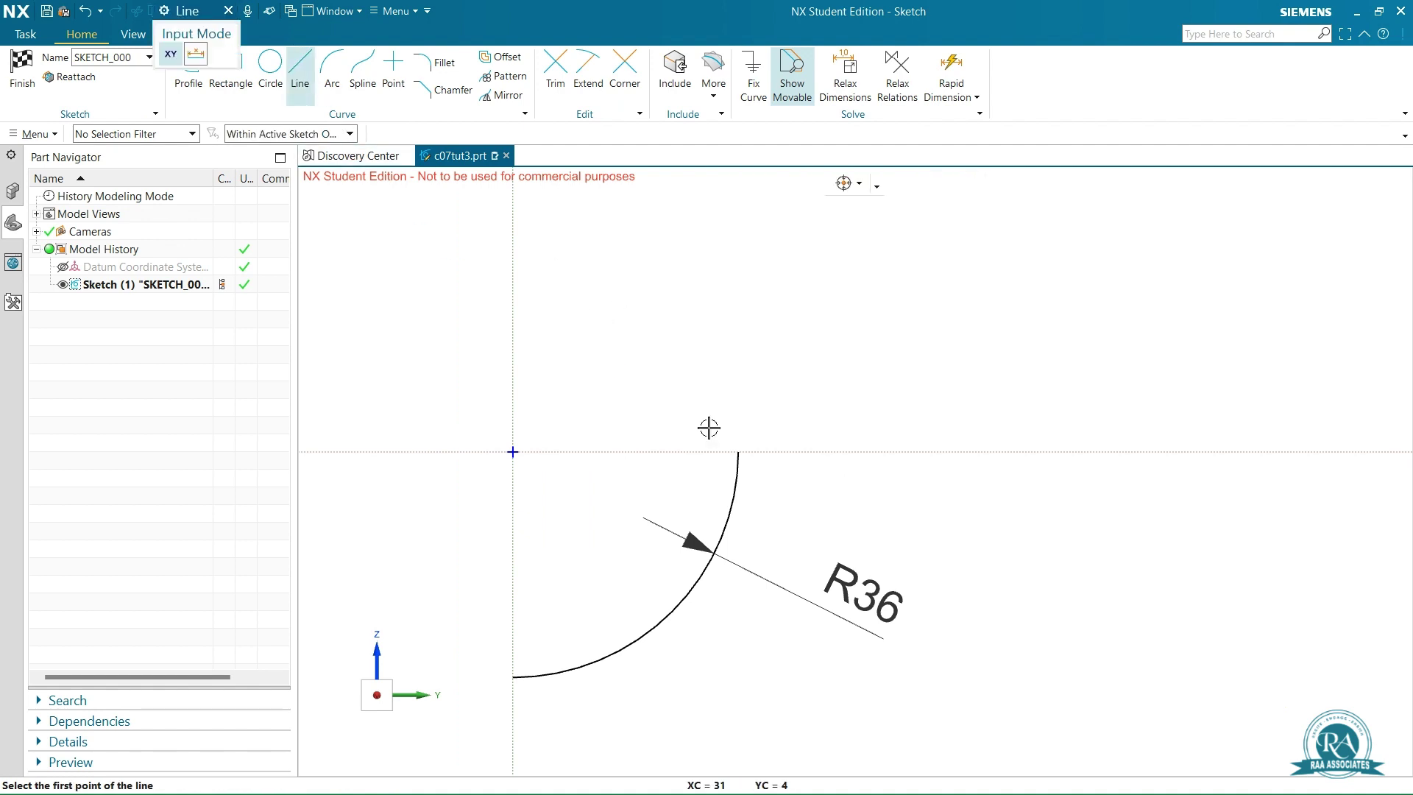
pyautogui.click(738, 450)
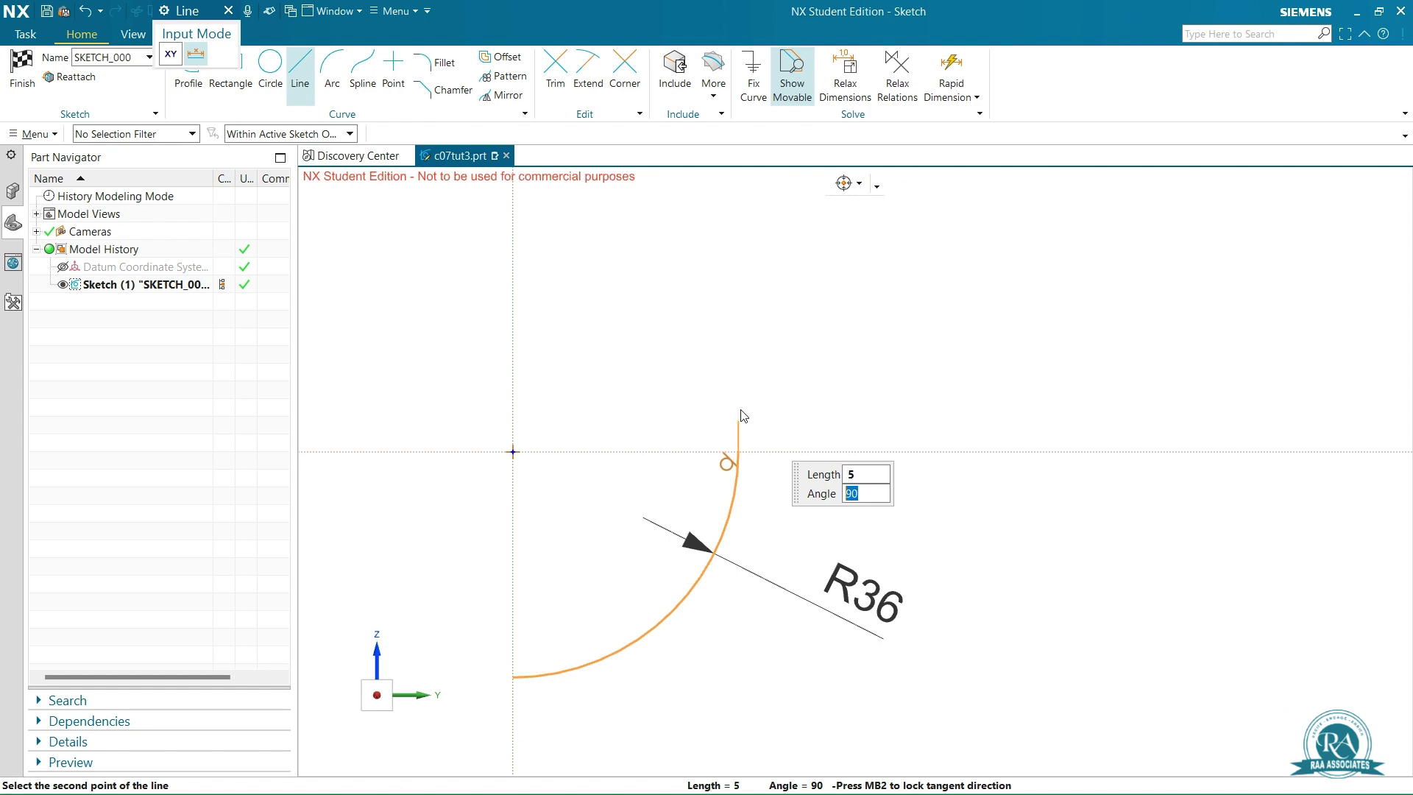
pyautogui.press('Return')
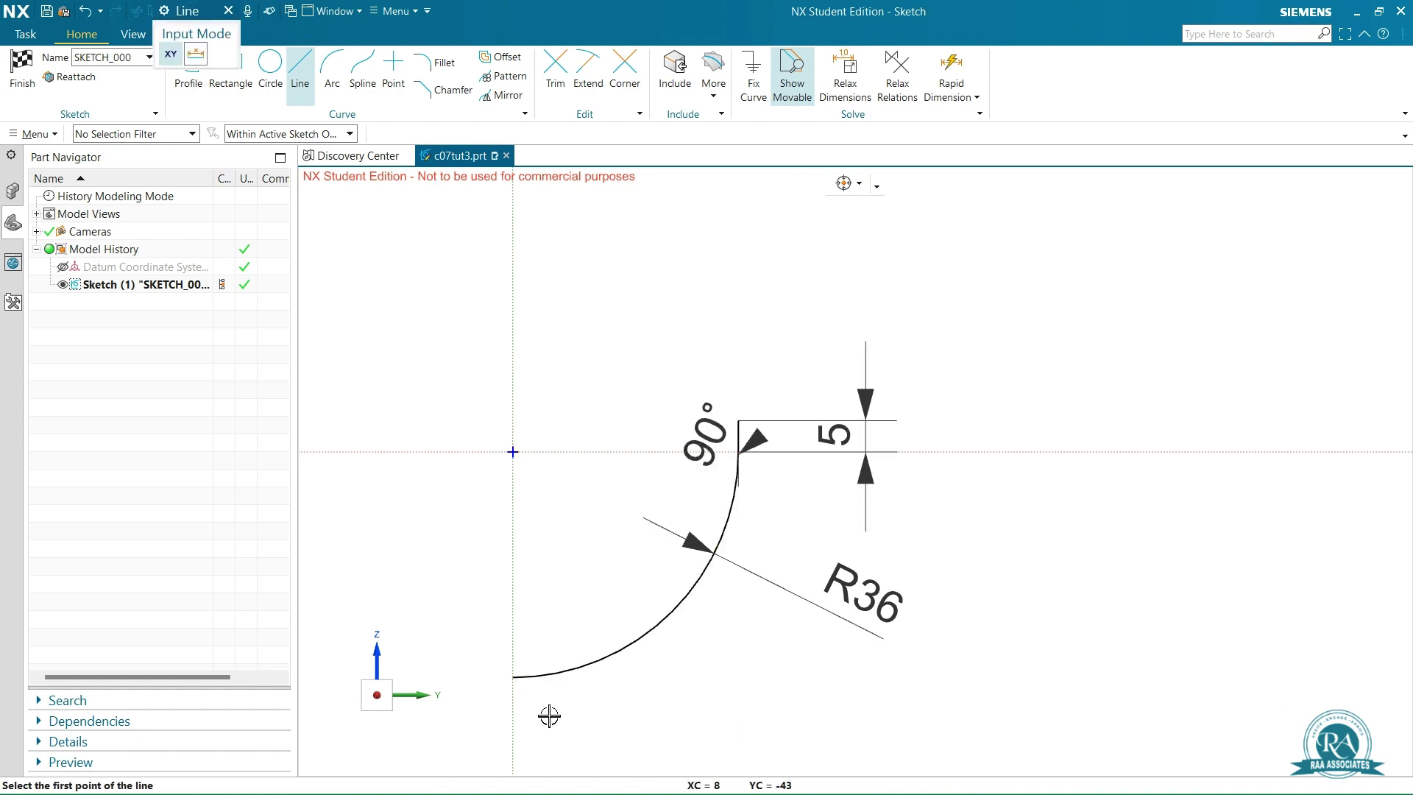
# Draw a line of length 5 at 180° from the arc's lower endpoint, tangent to the arc.
pyautogui.click(509, 678)
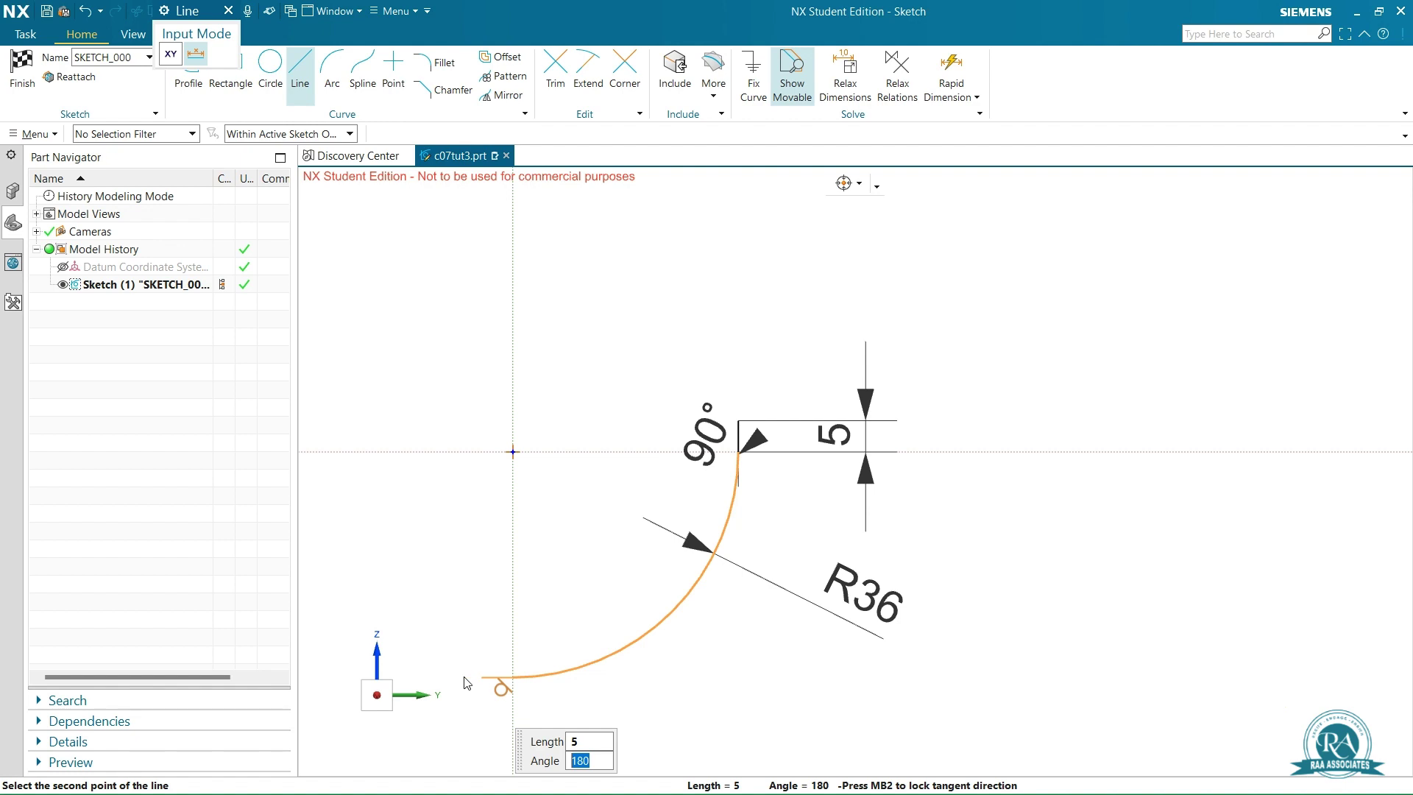
pyautogui.press('Return')
pyautogui.scroll(-4, 464, 674)
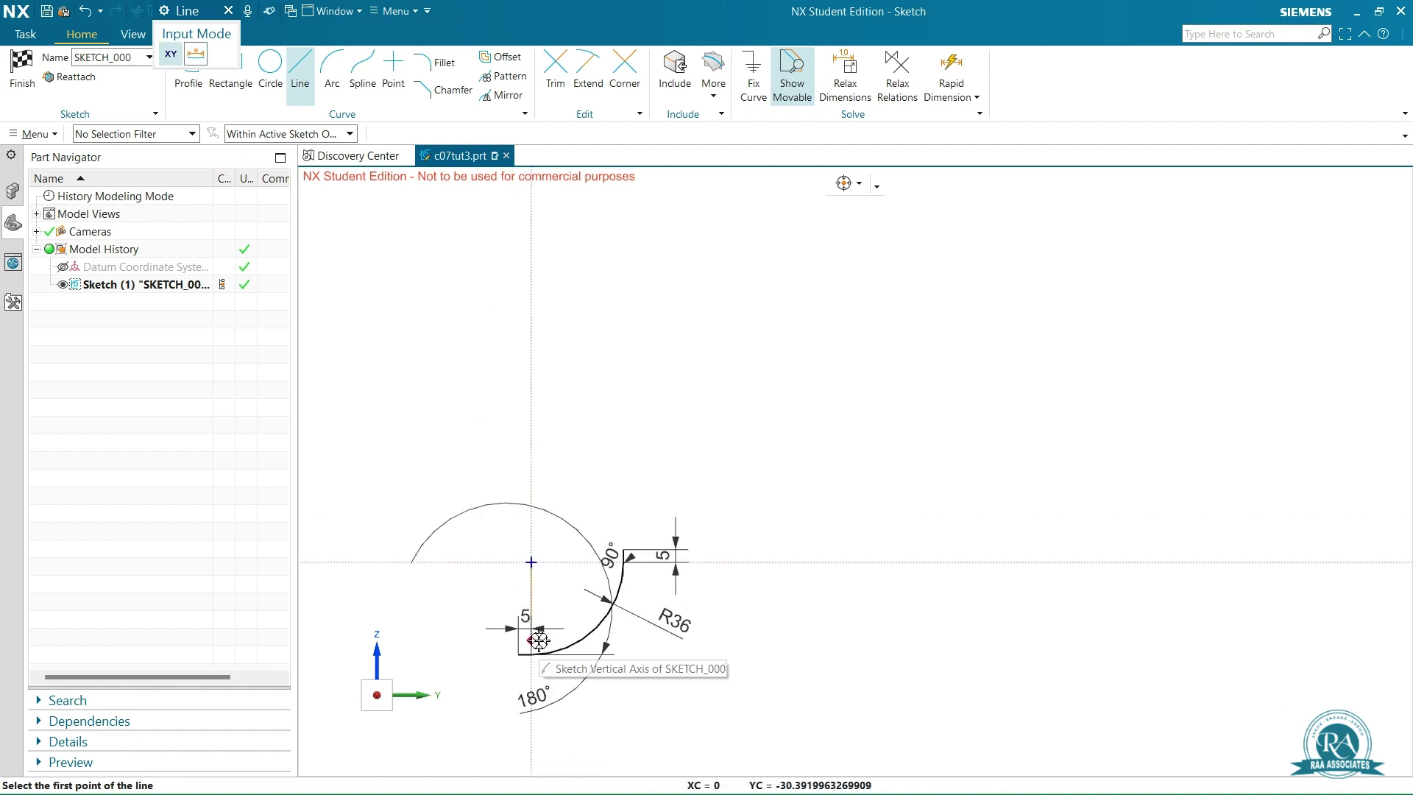
pyautogui.scroll(2, 540, 641)
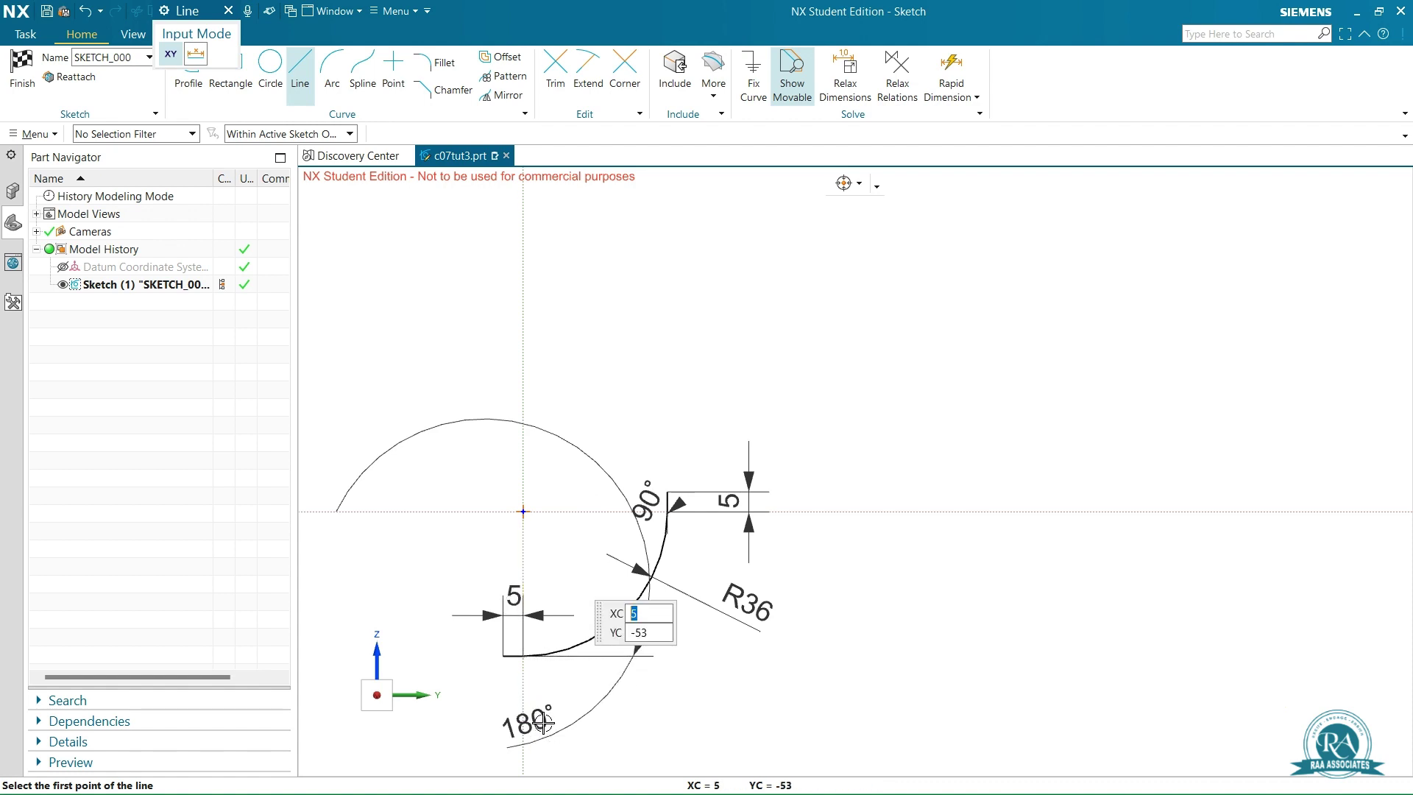
# Reposition the 180° and 90° angle dimensions clear of the arc and its end lines.
pyautogui.press('Escape')
pyautogui.moveTo(545, 721); pyautogui.dragTo(418, 538)
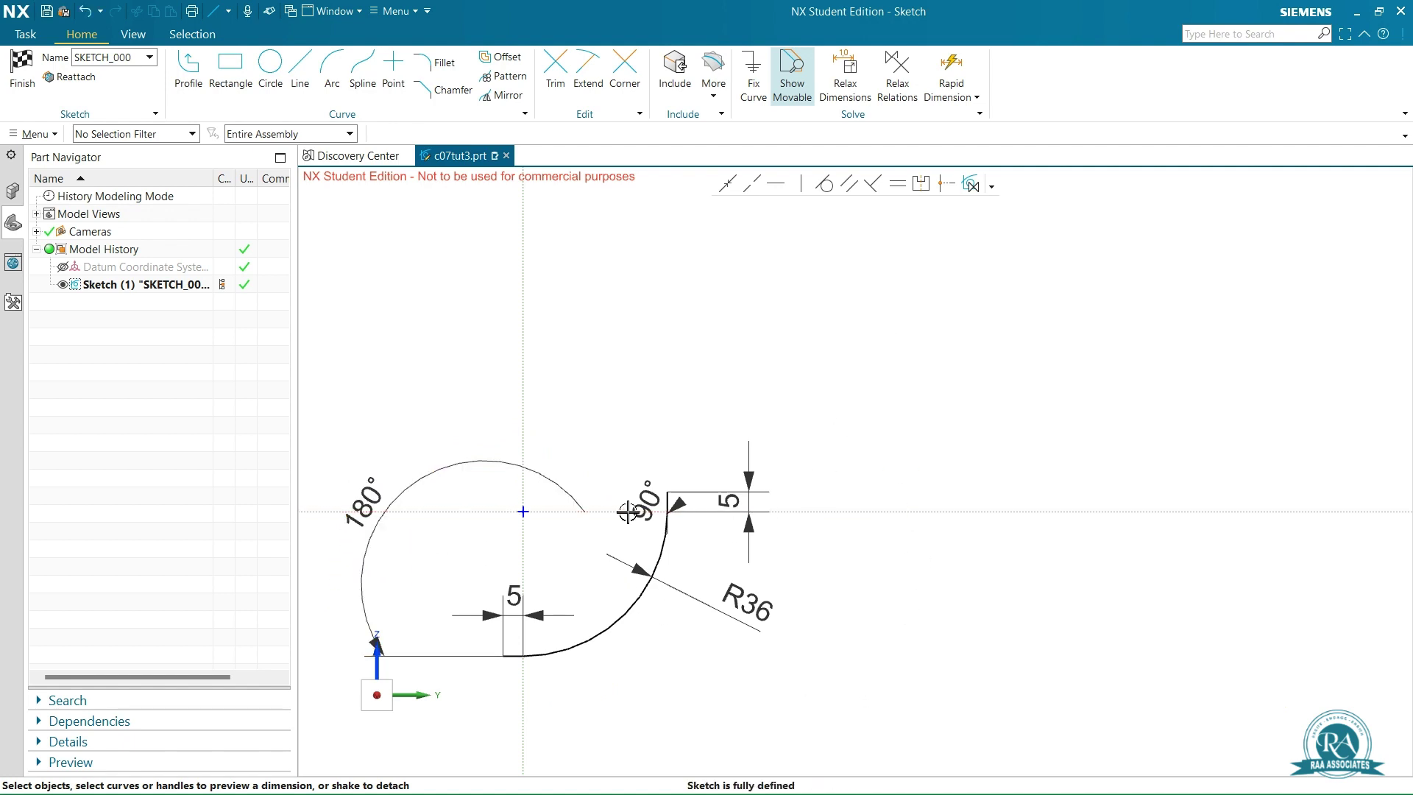
pyautogui.moveTo(628, 511)
pyautogui.mouseDown()
pyautogui.moveTo(682, 479)
pyautogui.moveTo(731, 419)
pyautogui.moveTo(737, 278)
pyautogui.moveTo(841, 370)
pyautogui.mouseUp()
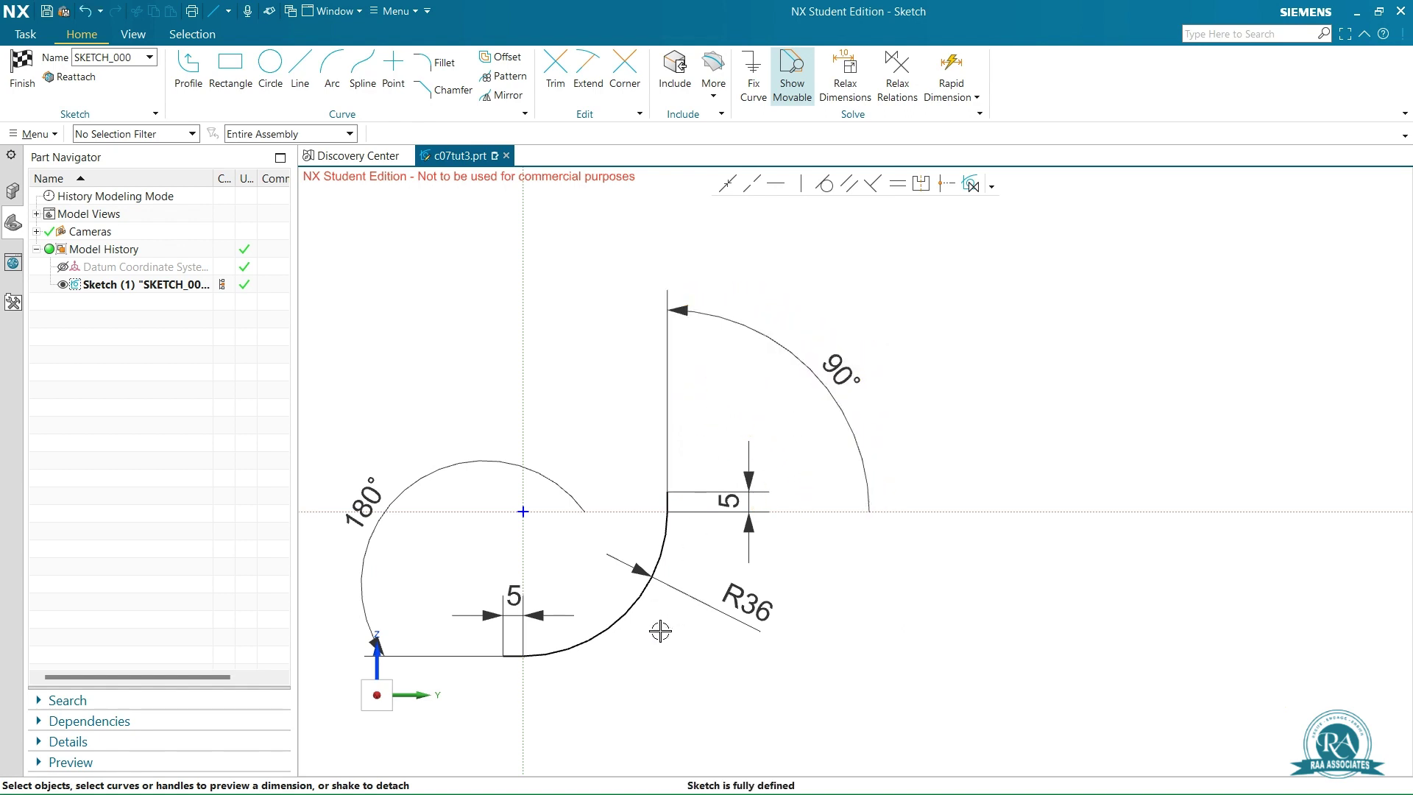
# Adjust the sketch dimension text to a smaller size that stays readable beside the profile.
pyautogui.scroll(2, 632, 651)
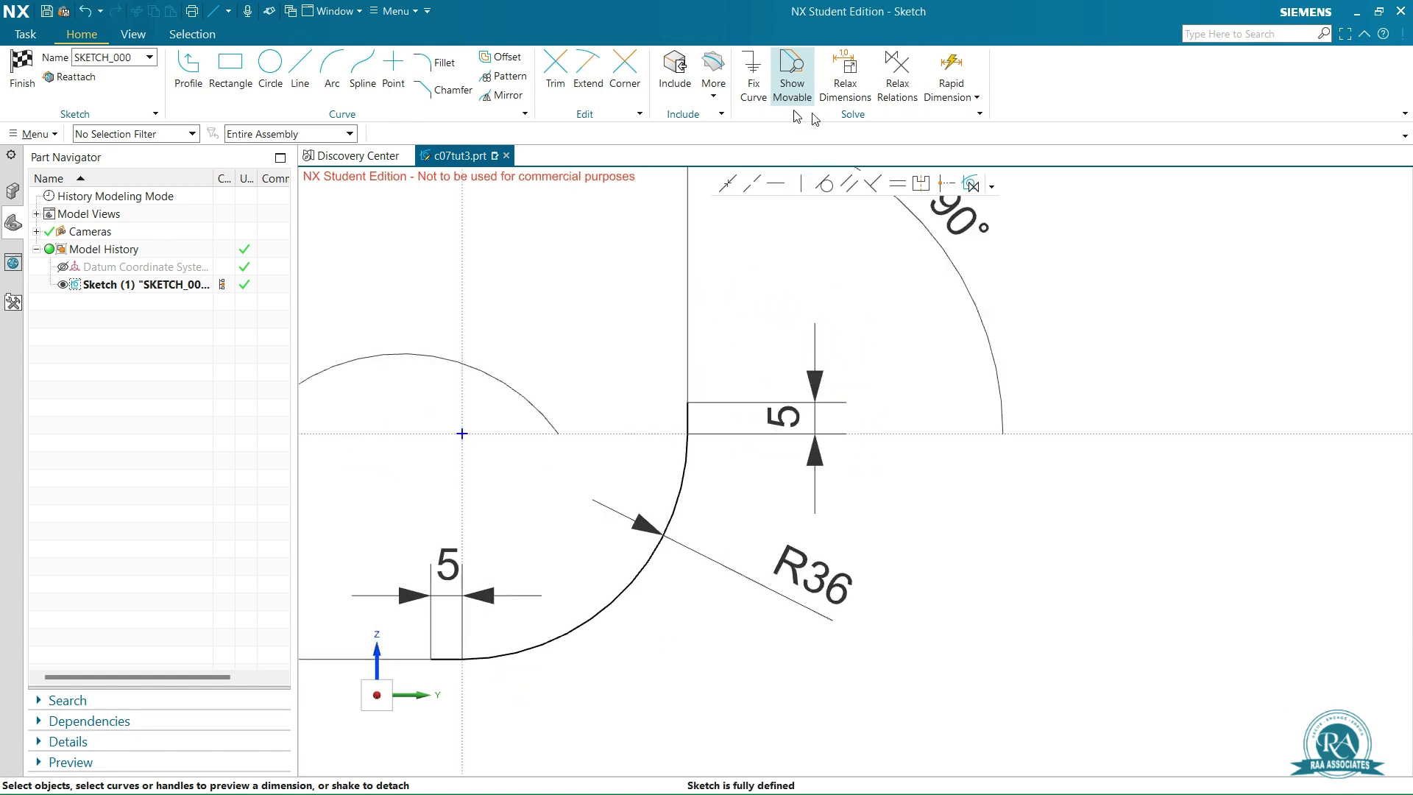
pyautogui.click(140, 34)
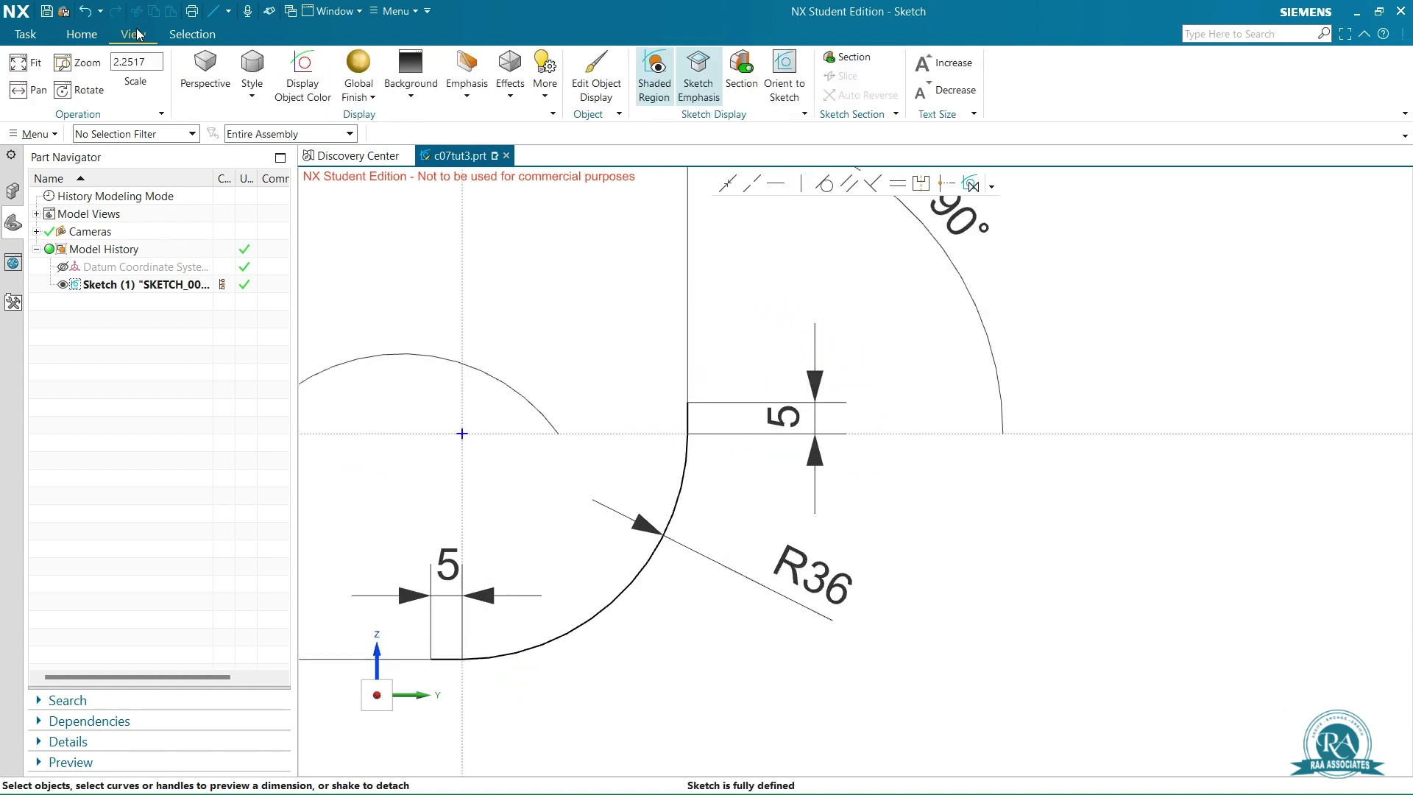
pyautogui.click(957, 91)
pyautogui.click(956, 91)
pyautogui.scroll(-1, 695, 479)
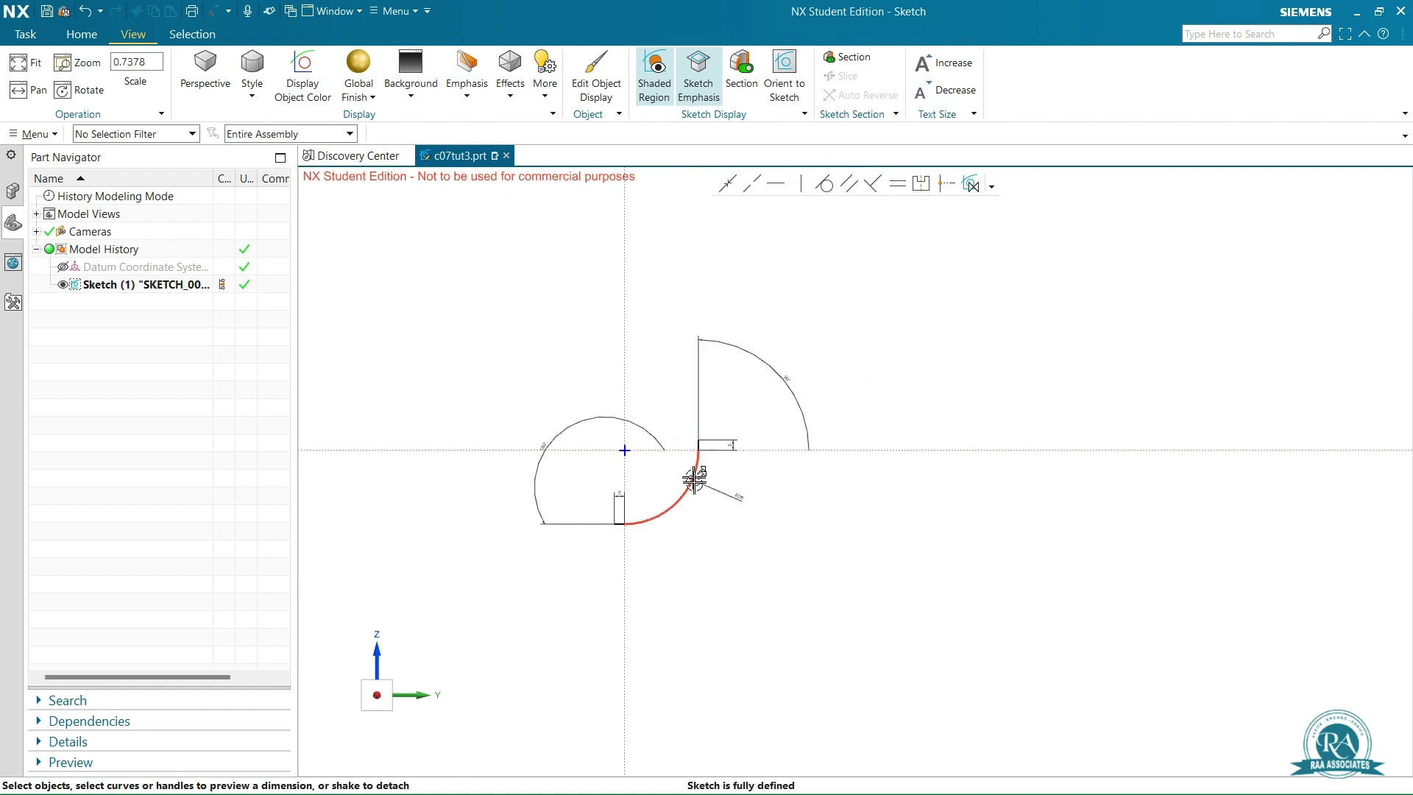
pyautogui.scroll(-1, 714, 520)
pyautogui.click(967, 65)
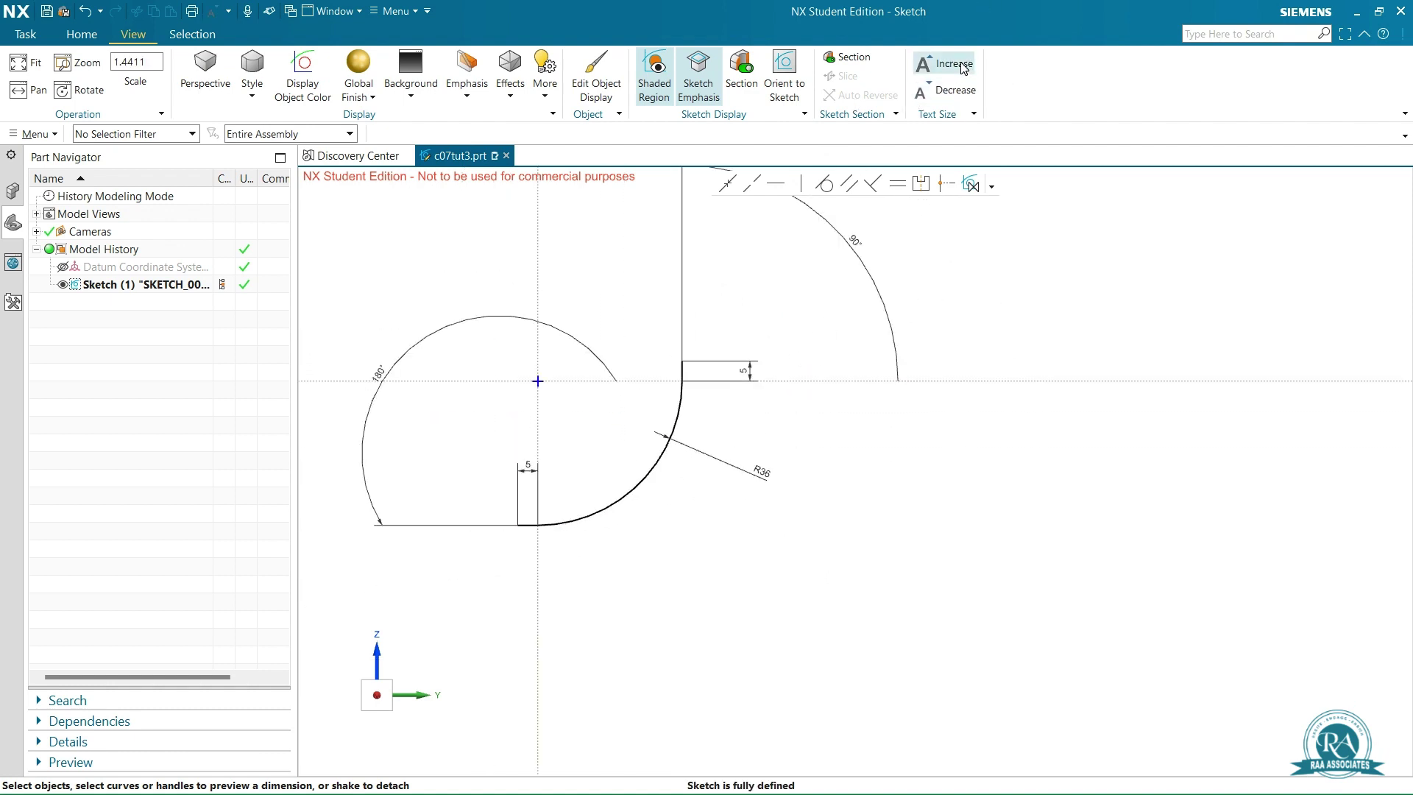
pyautogui.click(967, 65)
pyautogui.scroll(-4, 851, 362)
pyautogui.scroll(2, 851, 361)
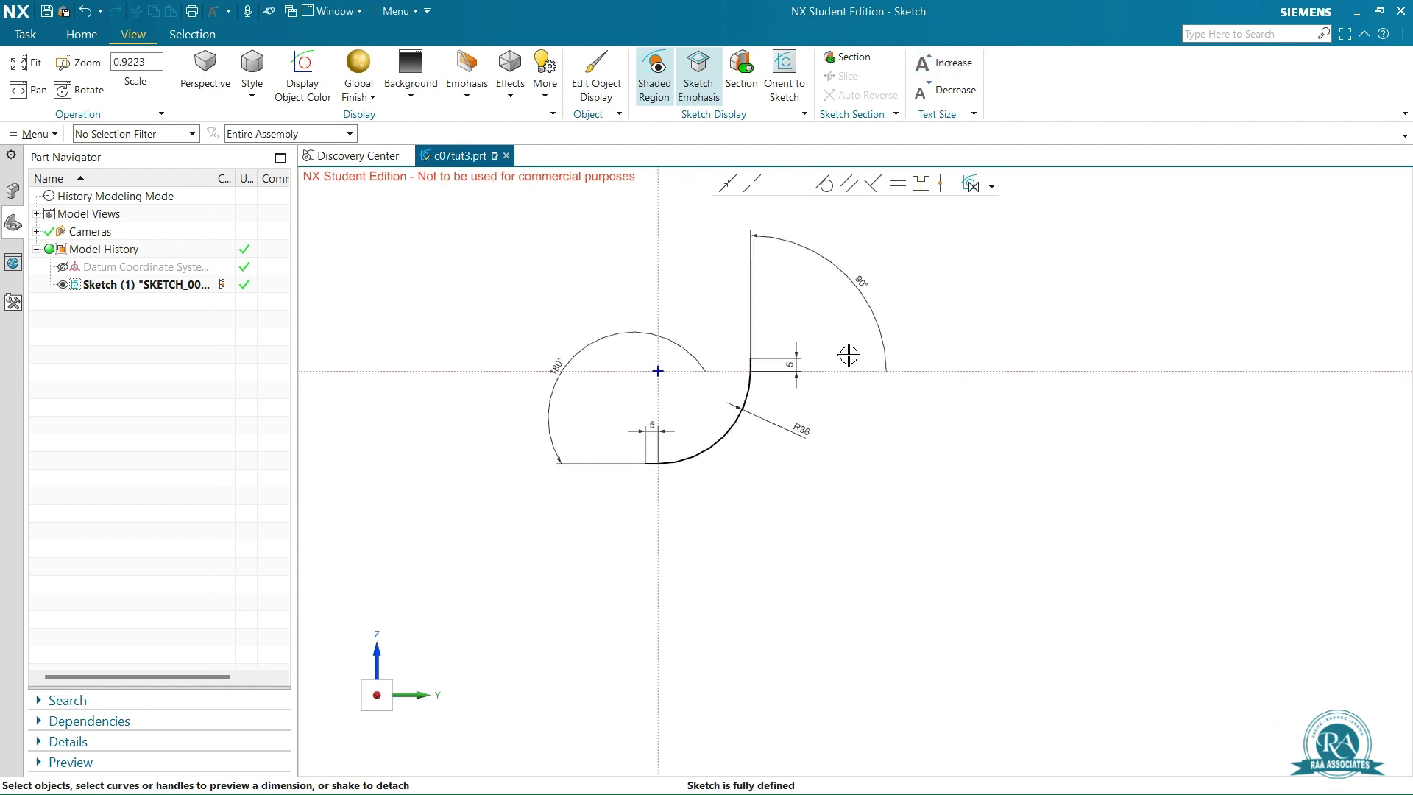
pyautogui.scroll(3, 694, 467)
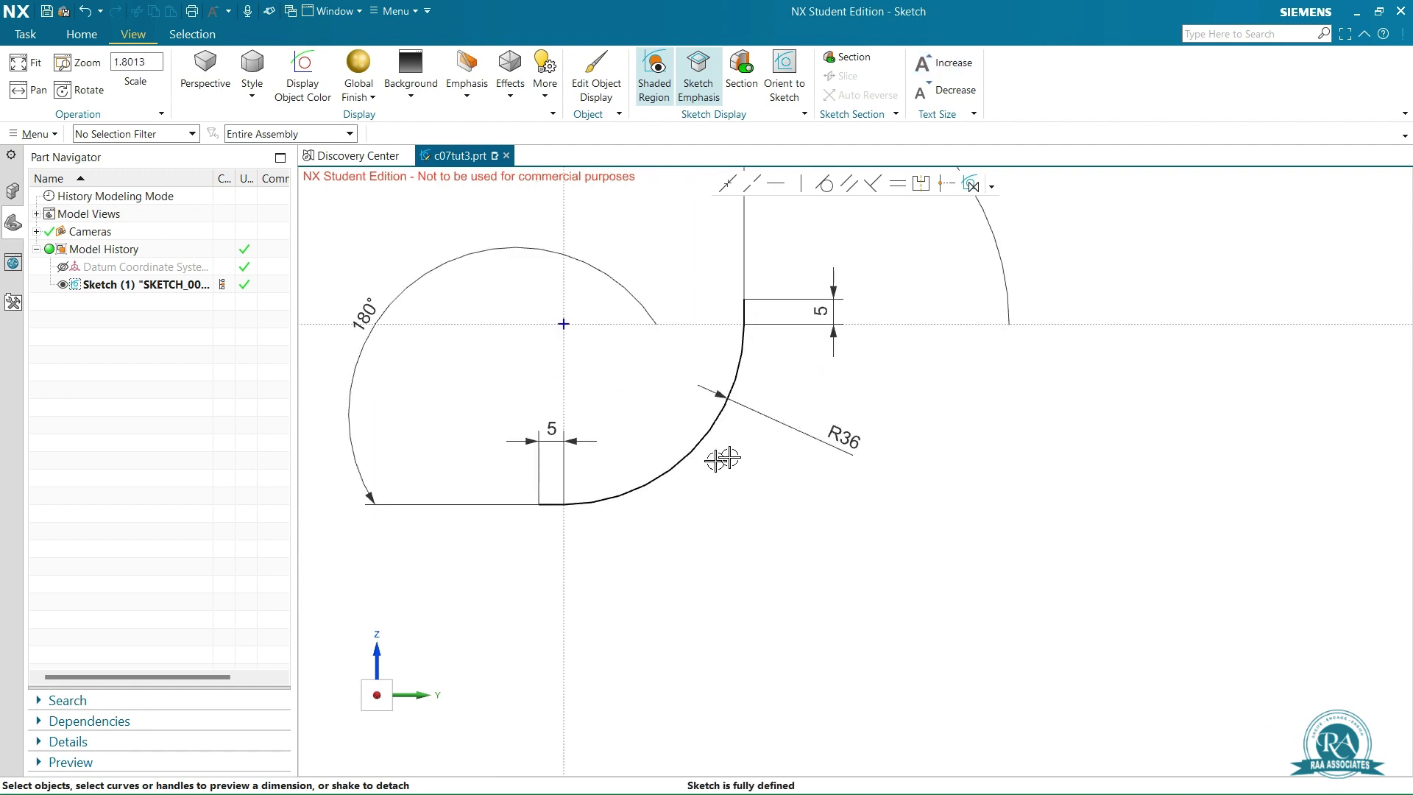
# Finish the path sketch and return to modeling with the sketch deselected.
pyautogui.rightClick(1142, 257)
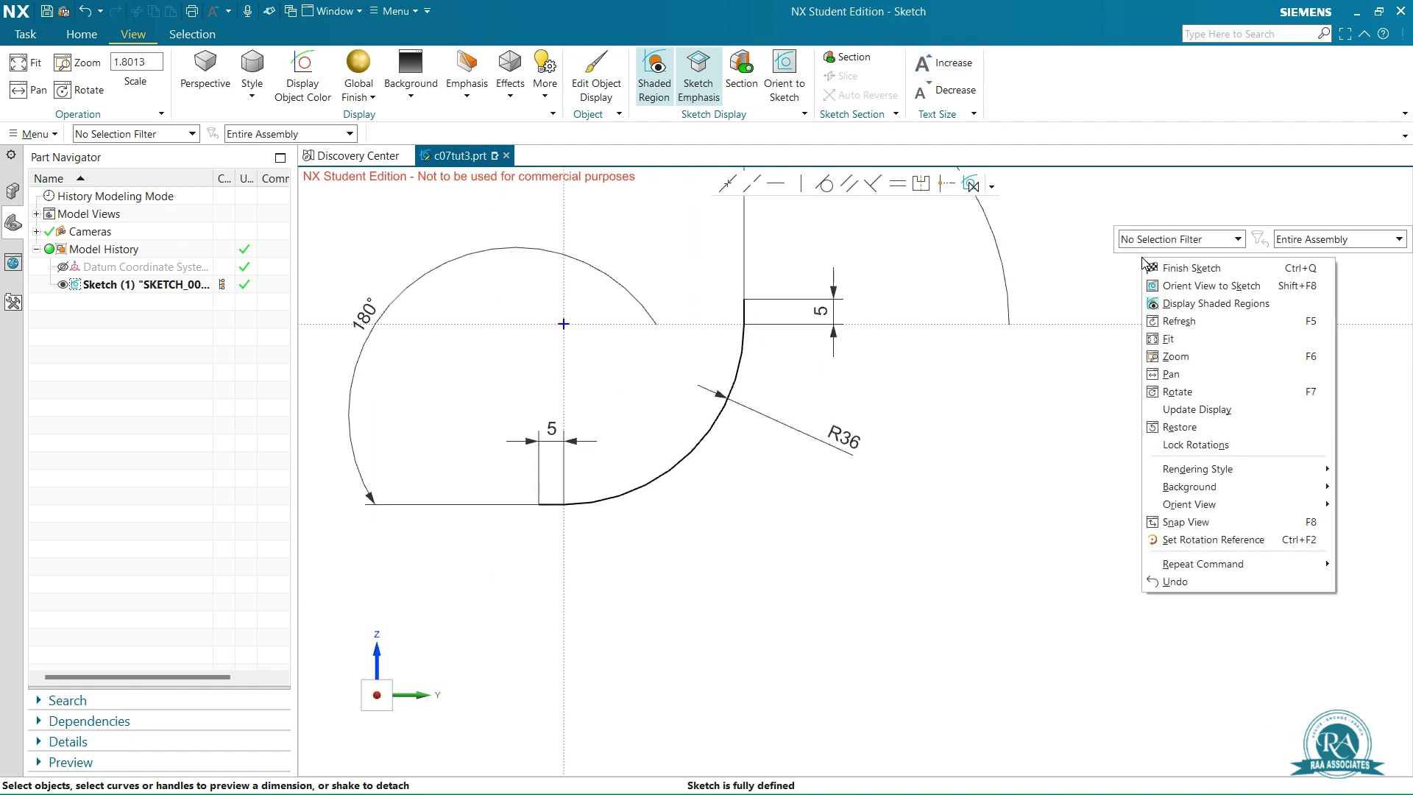
pyautogui.click(1210, 270)
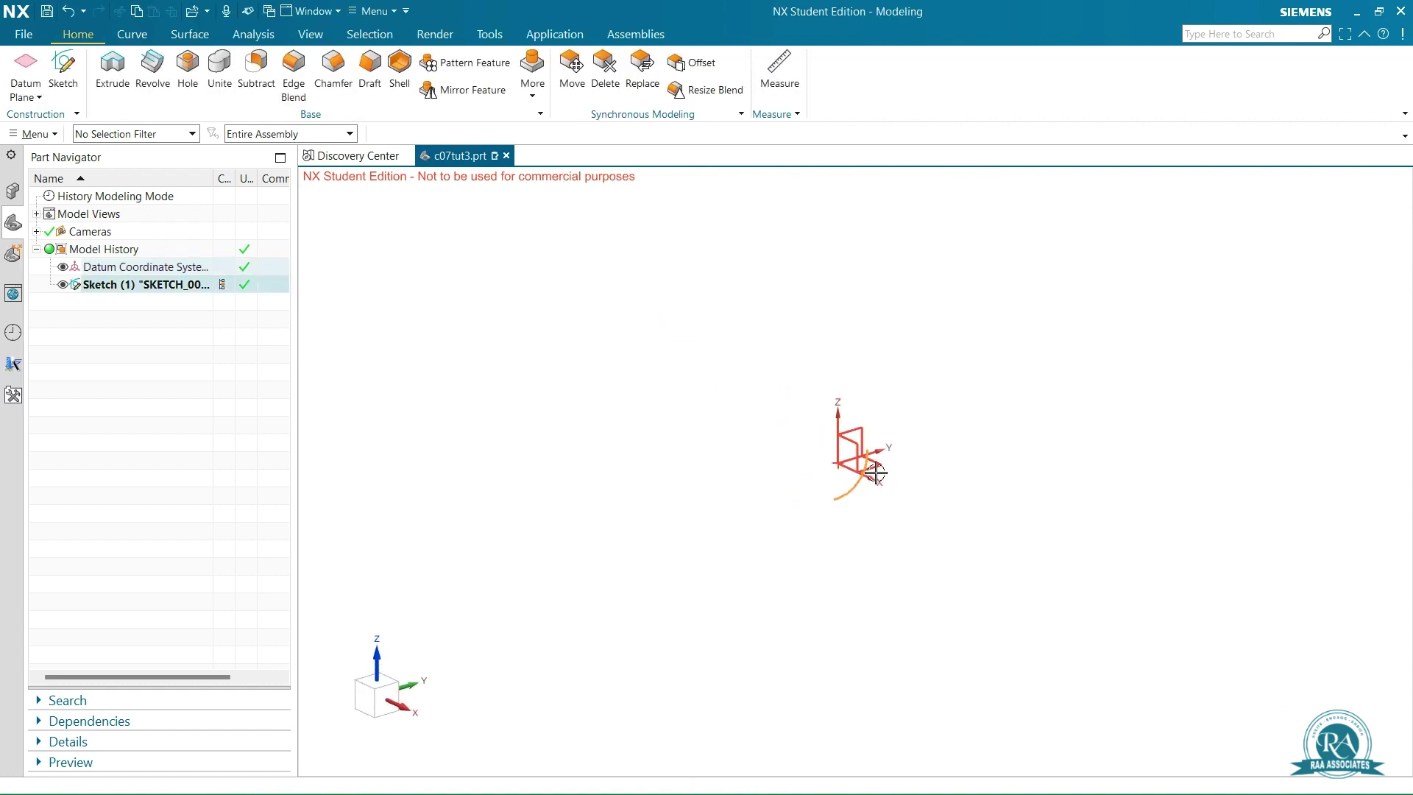
pyautogui.scroll(5, 878, 468)
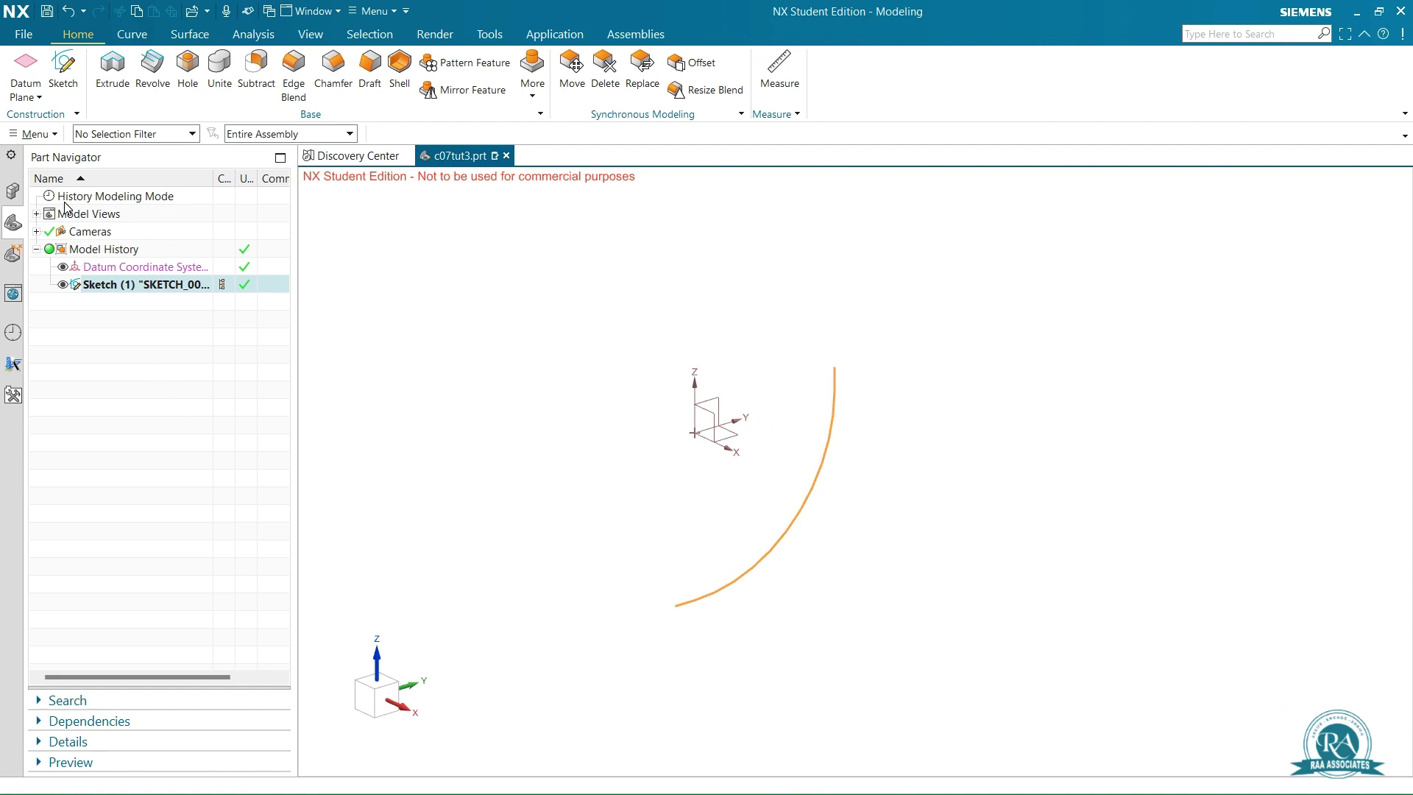
pyautogui.click(538, 462)
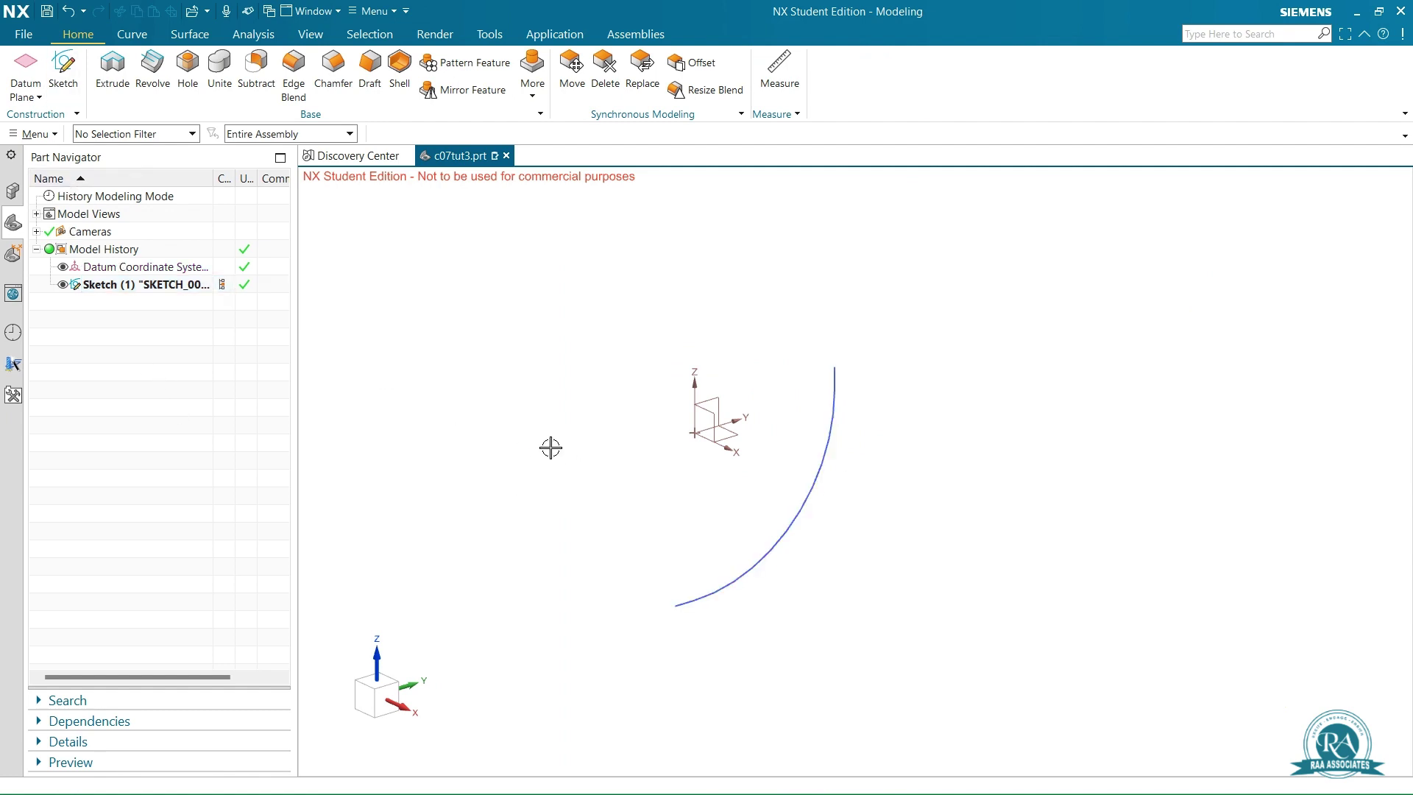
# Create a Curves and Points datum plane at the free end of the path's lower line, with 0 mm offset.
pyautogui.click(25, 64)
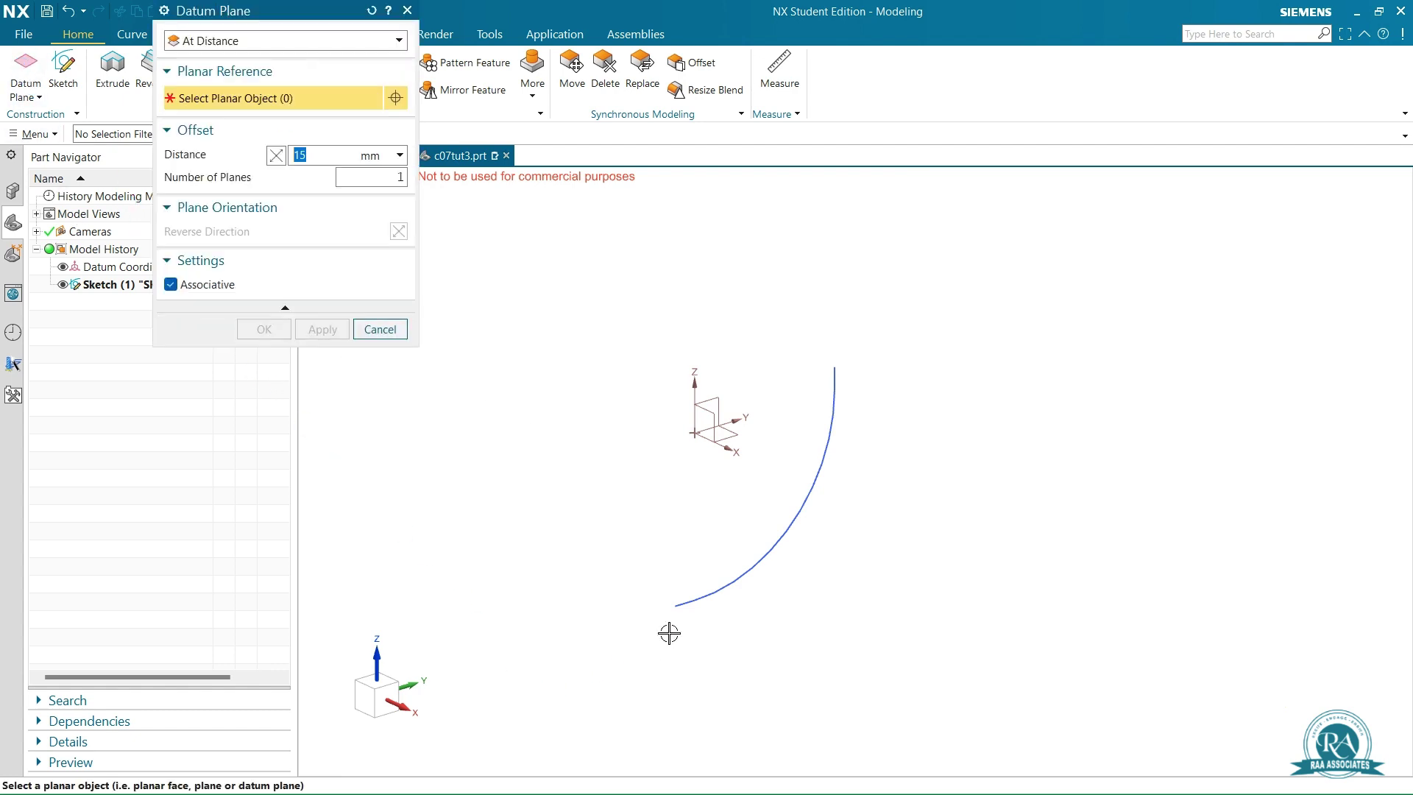
pyautogui.click(273, 42)
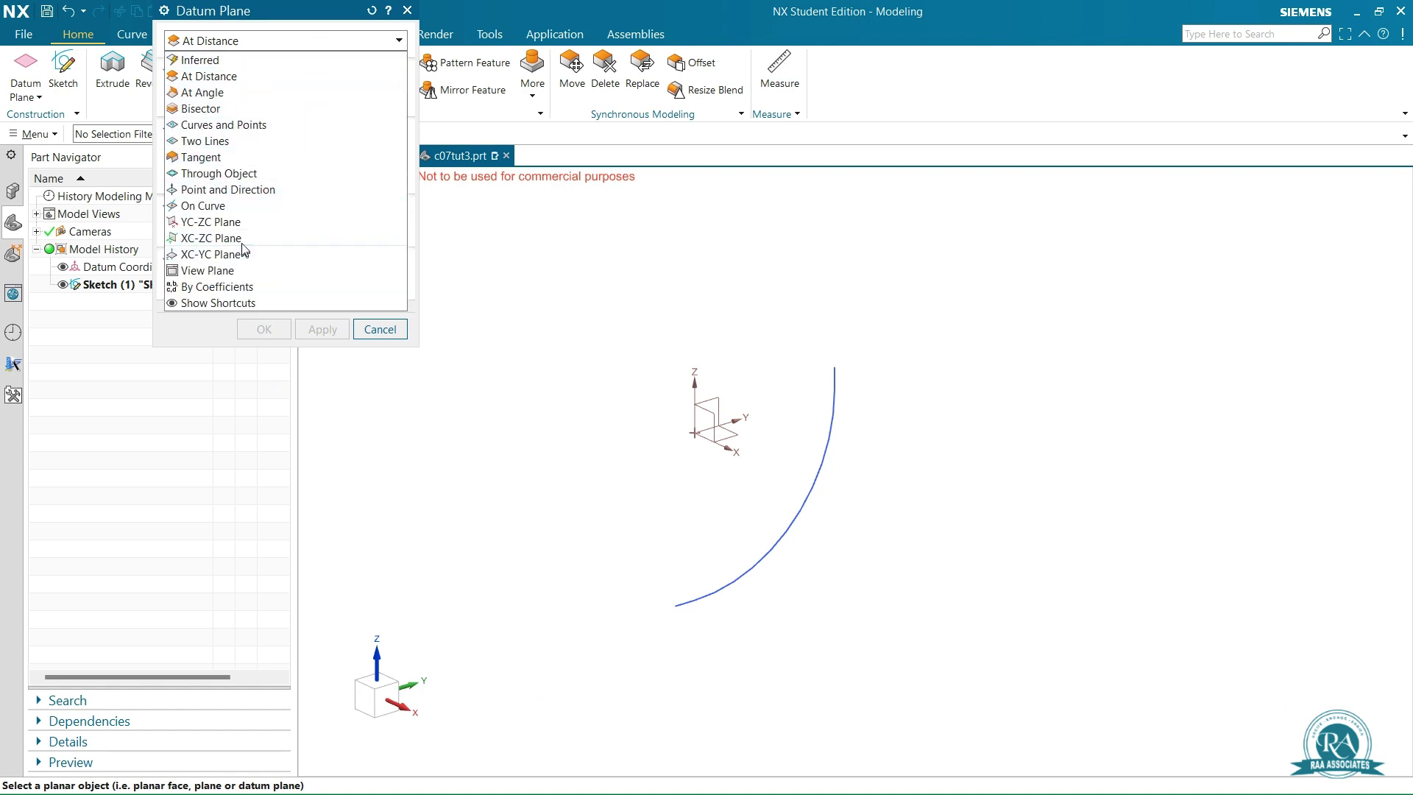
pyautogui.click(245, 127)
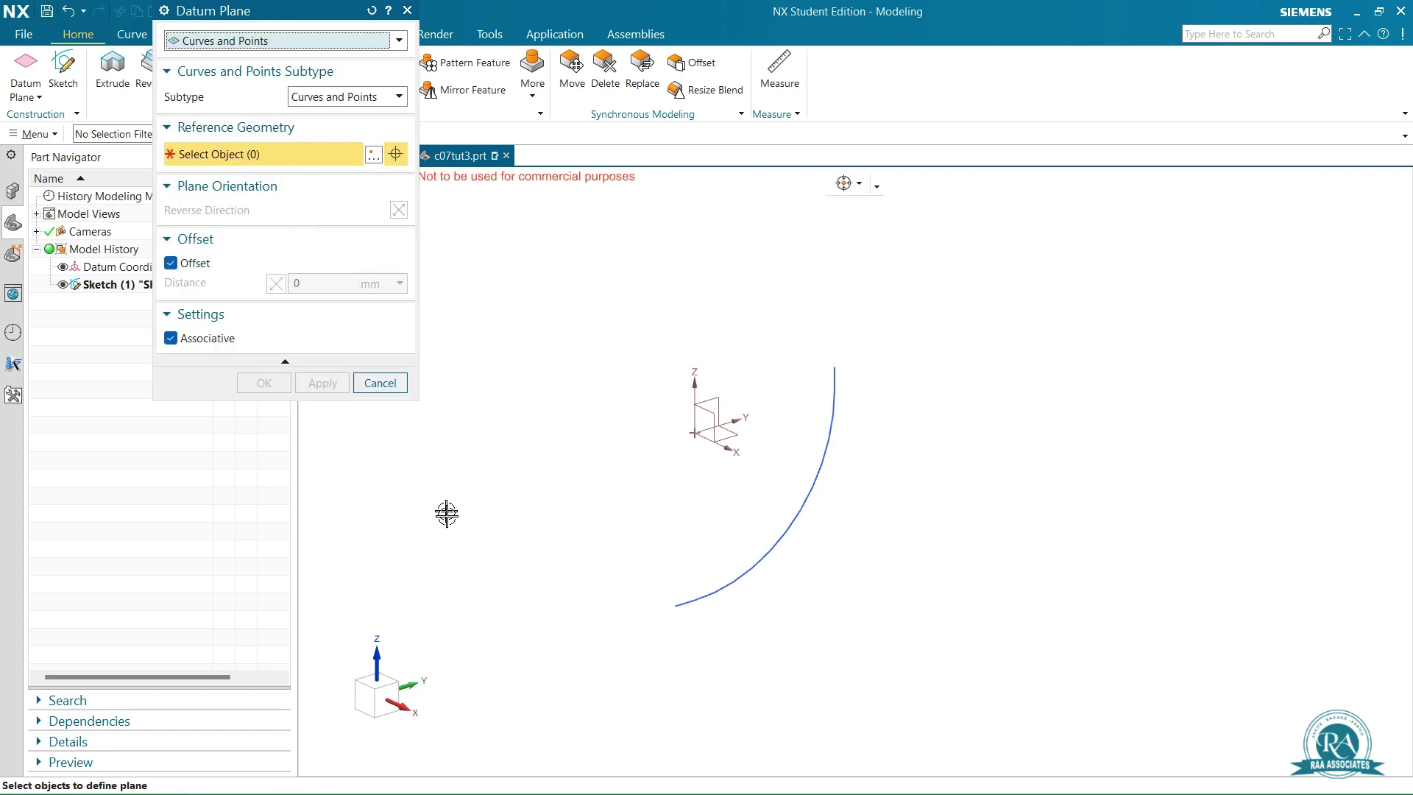
pyautogui.click(672, 605)
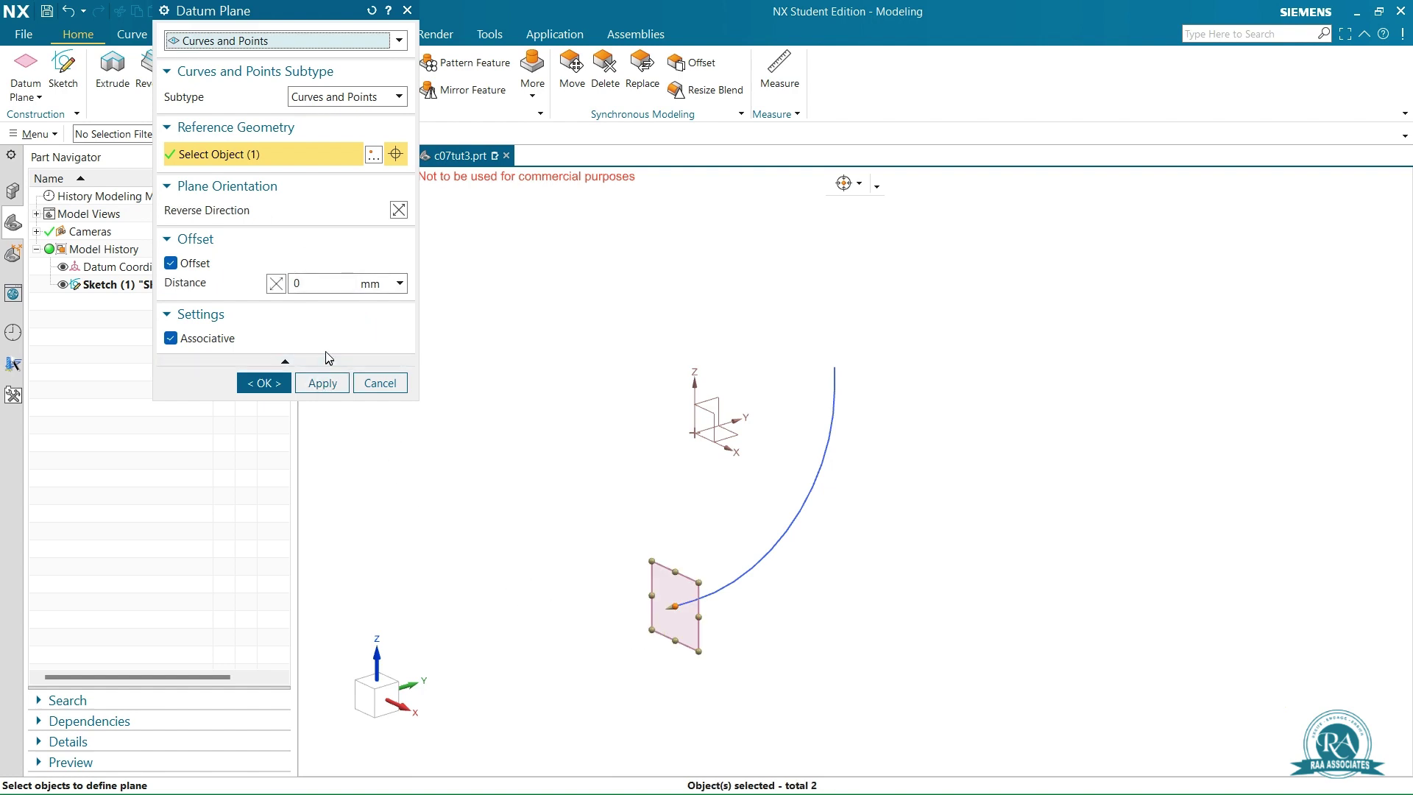
pyautogui.click(262, 384)
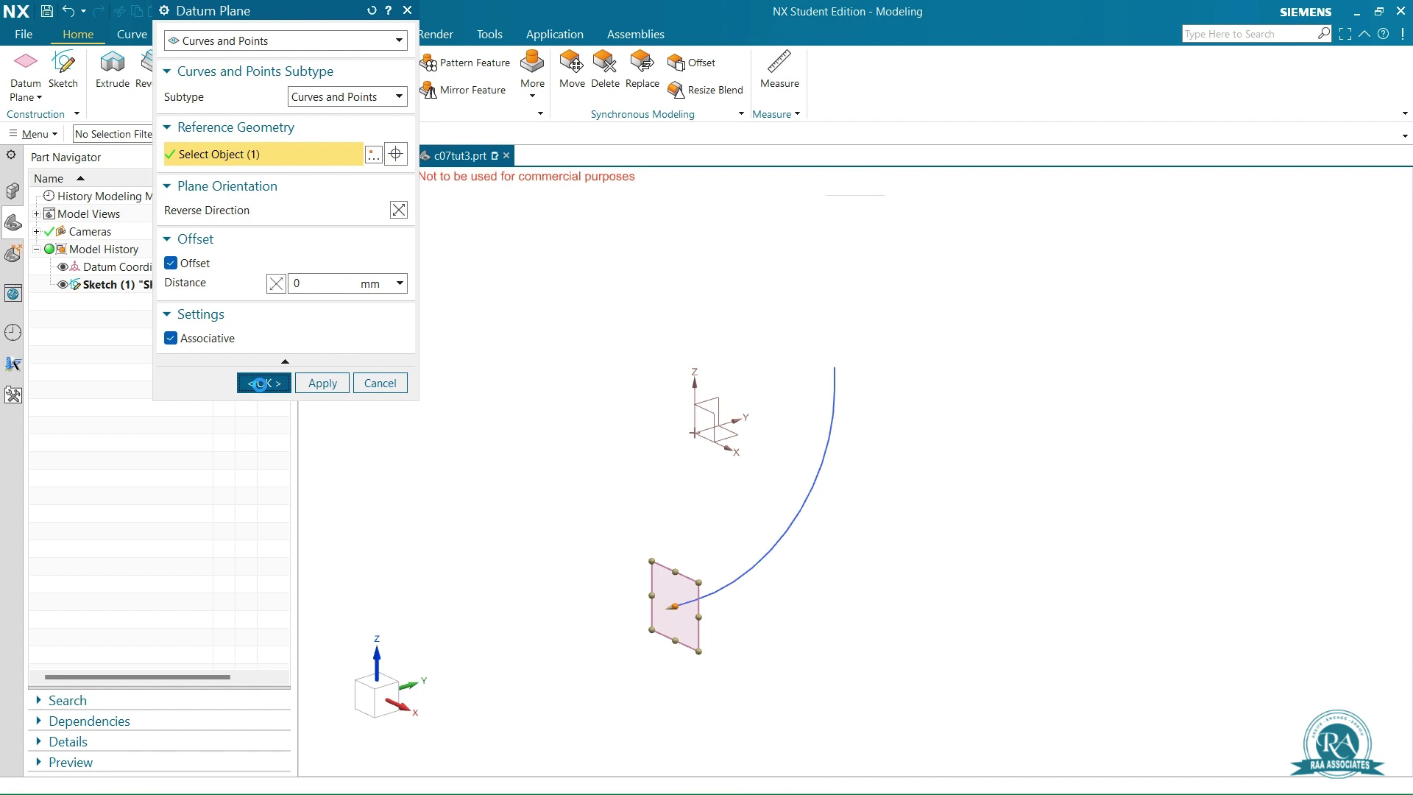
# Start a new sketch on the datum plane at the path's lower end.
pyautogui.click(62, 74)
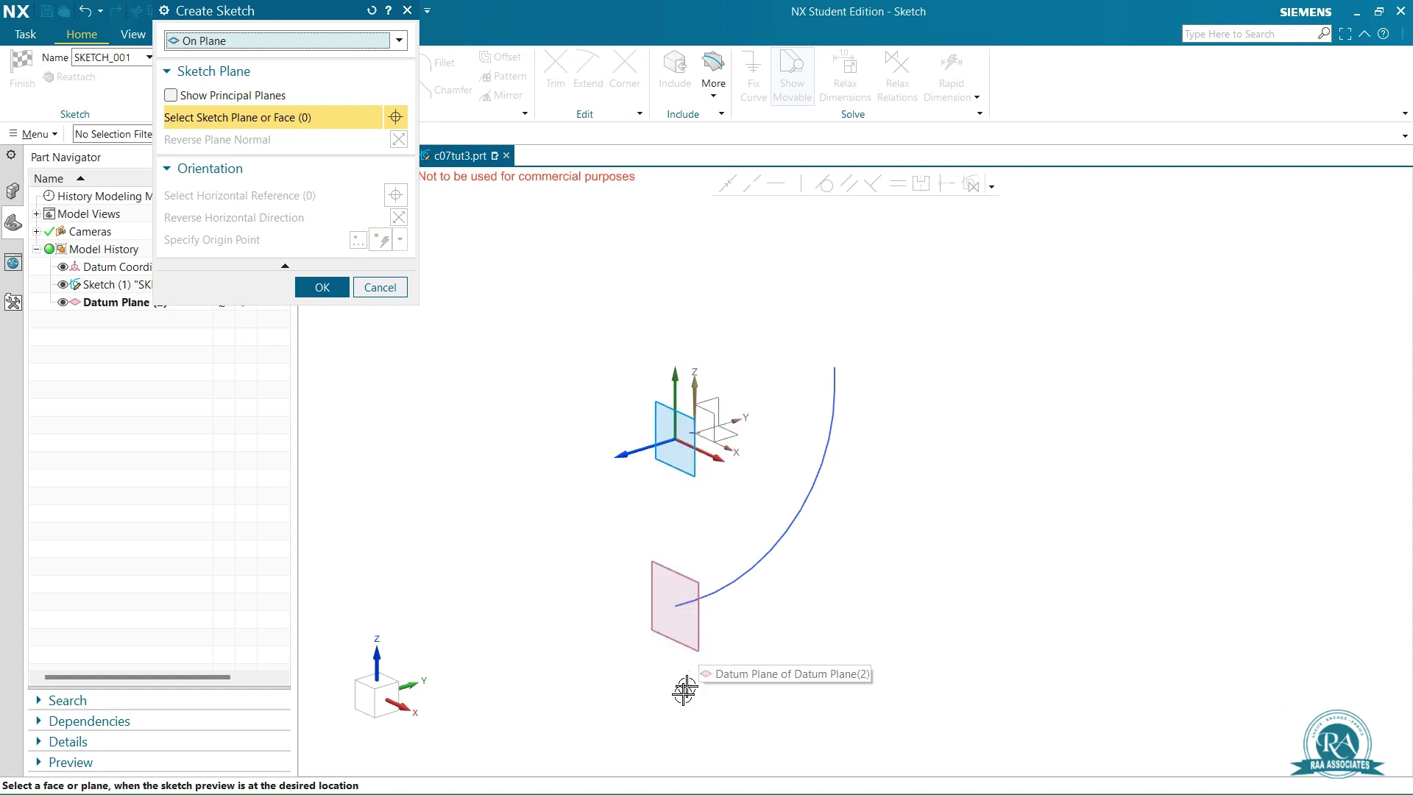
pyautogui.click(693, 642)
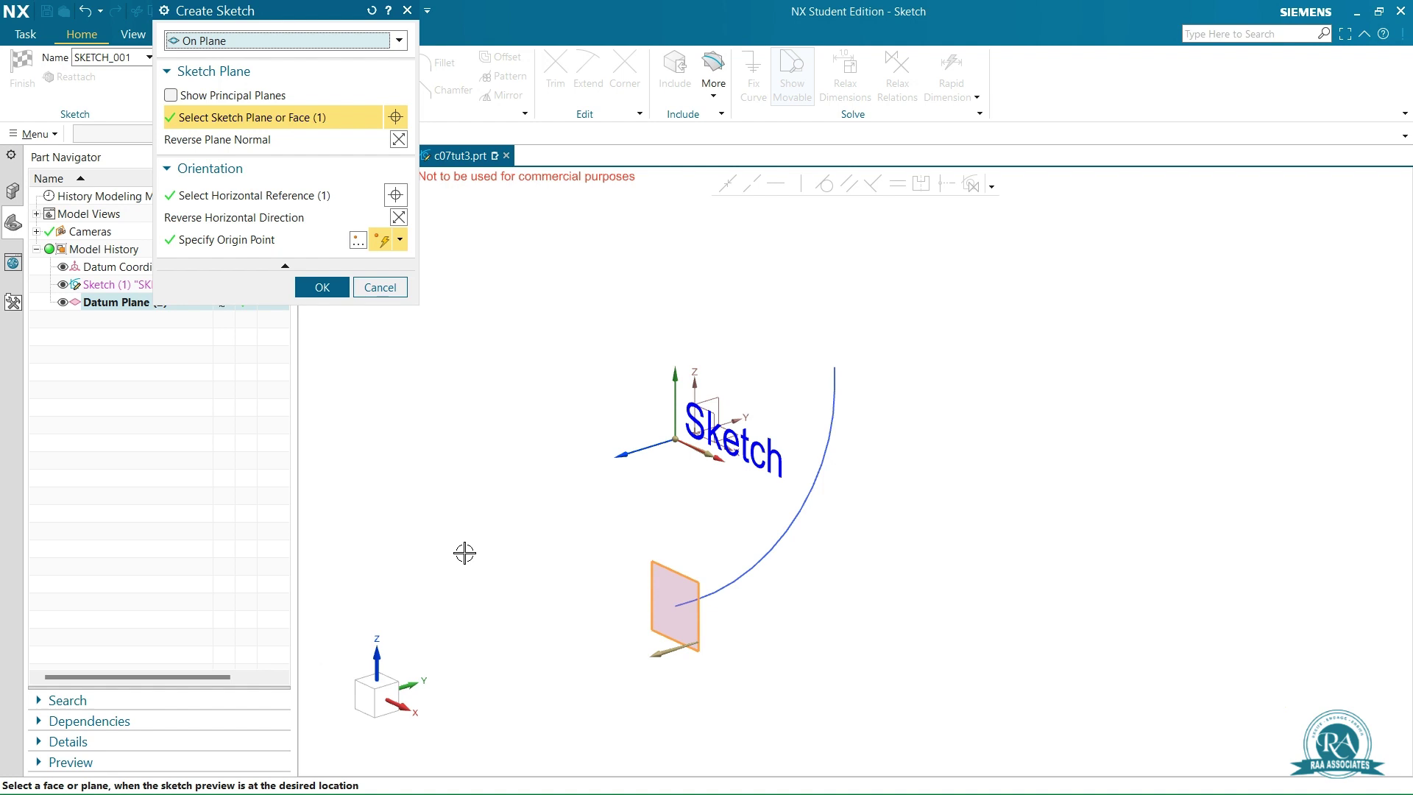
pyautogui.click(324, 288)
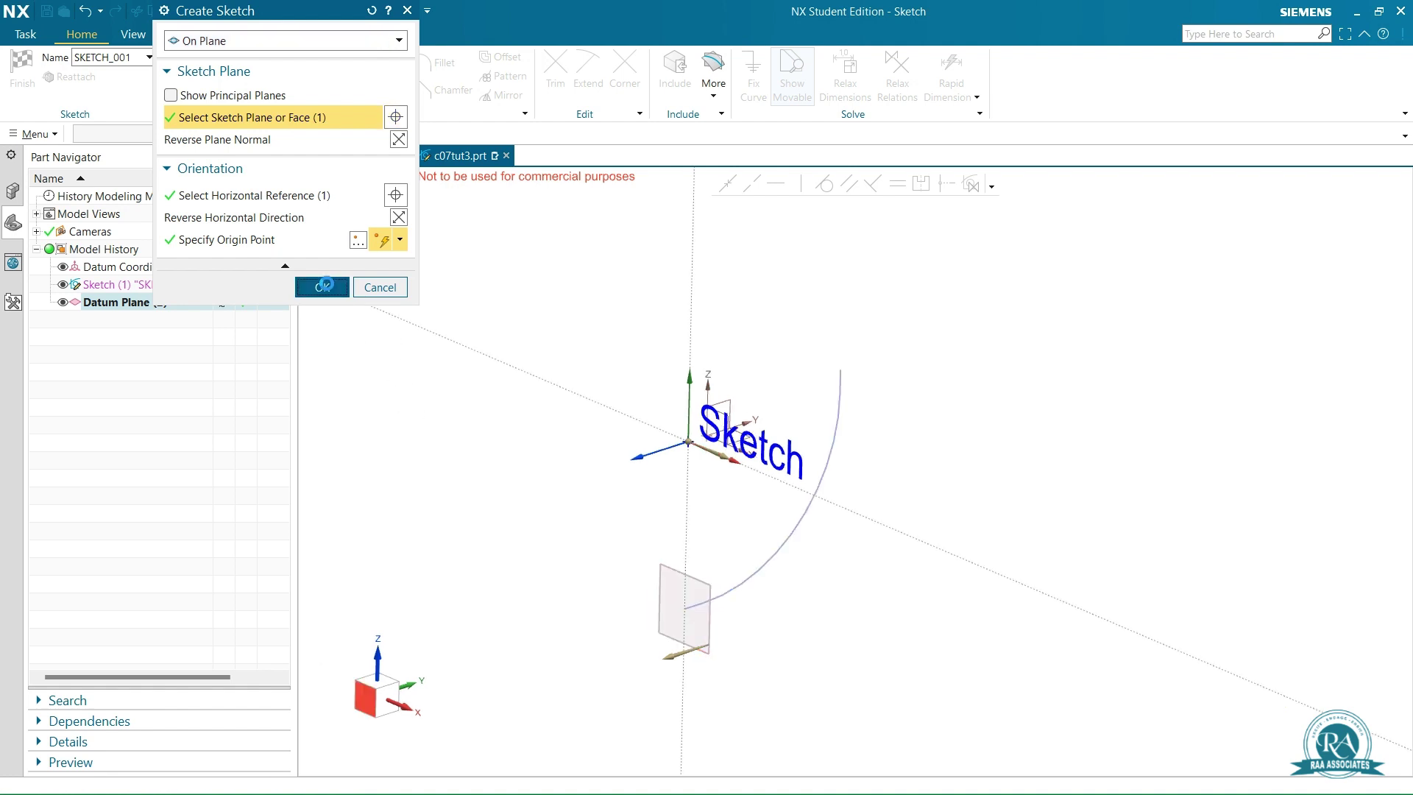
pyautogui.scroll(-2, 969, 698)
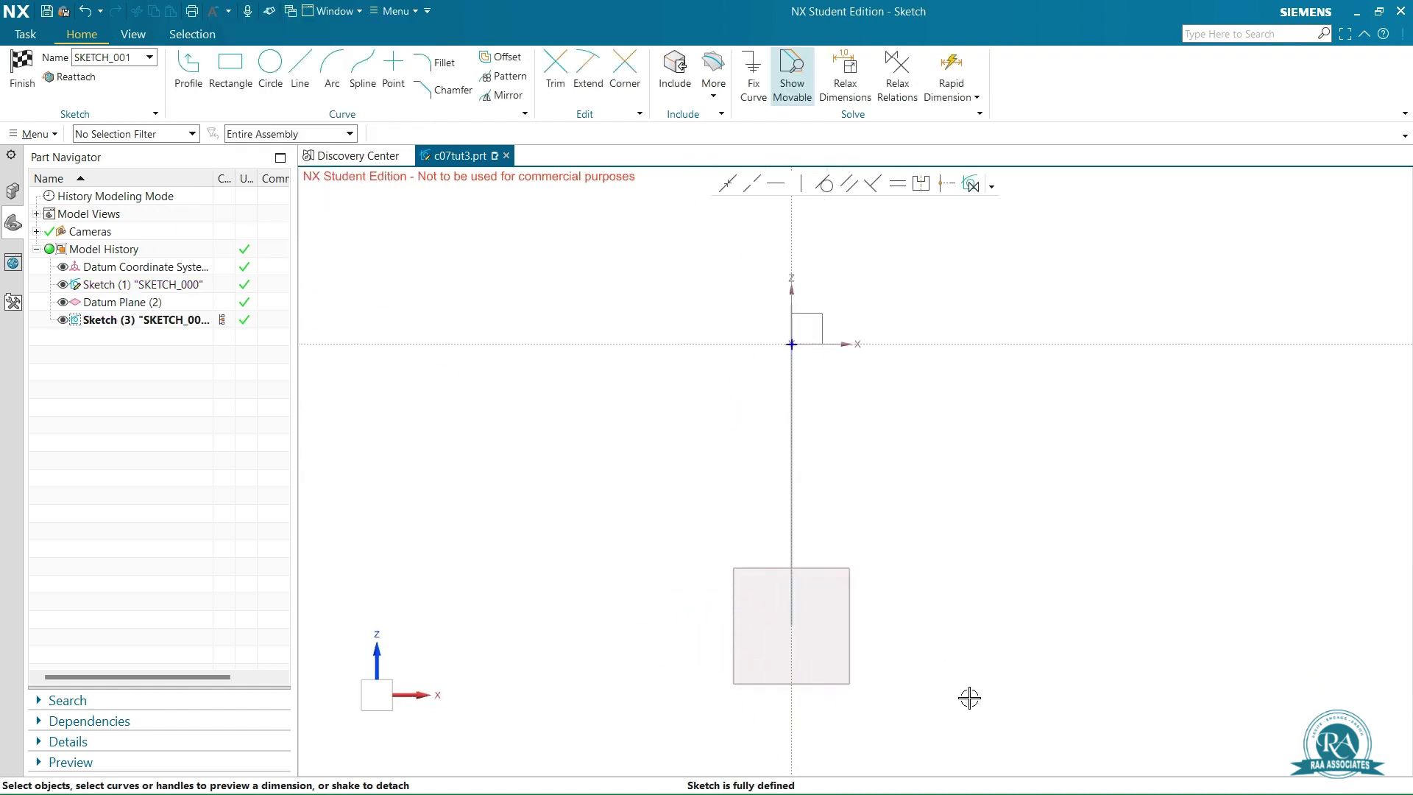
pyautogui.scroll(-1, 969, 698)
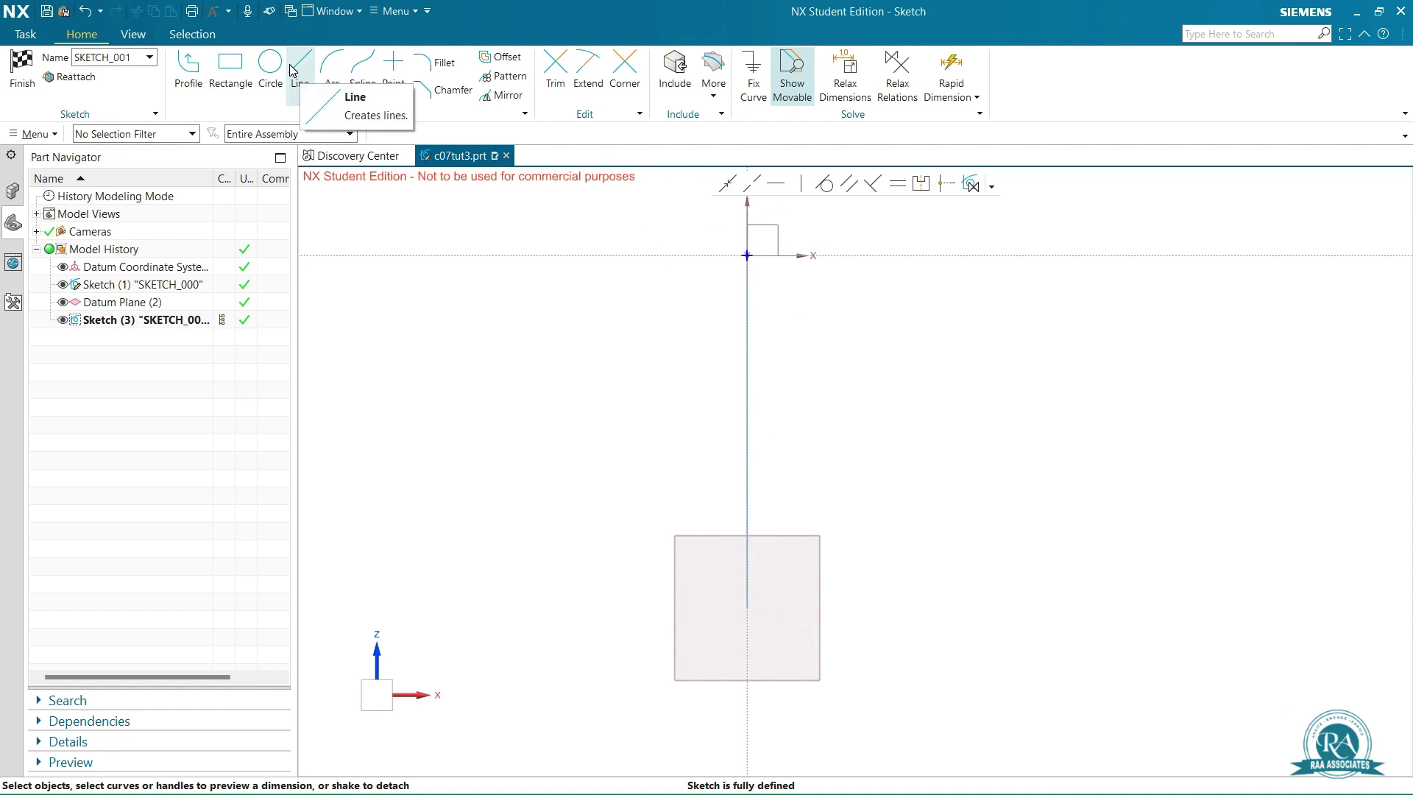
# Include the path's lower end point in the sketch as reference geometry.
pyautogui.click(692, 76)
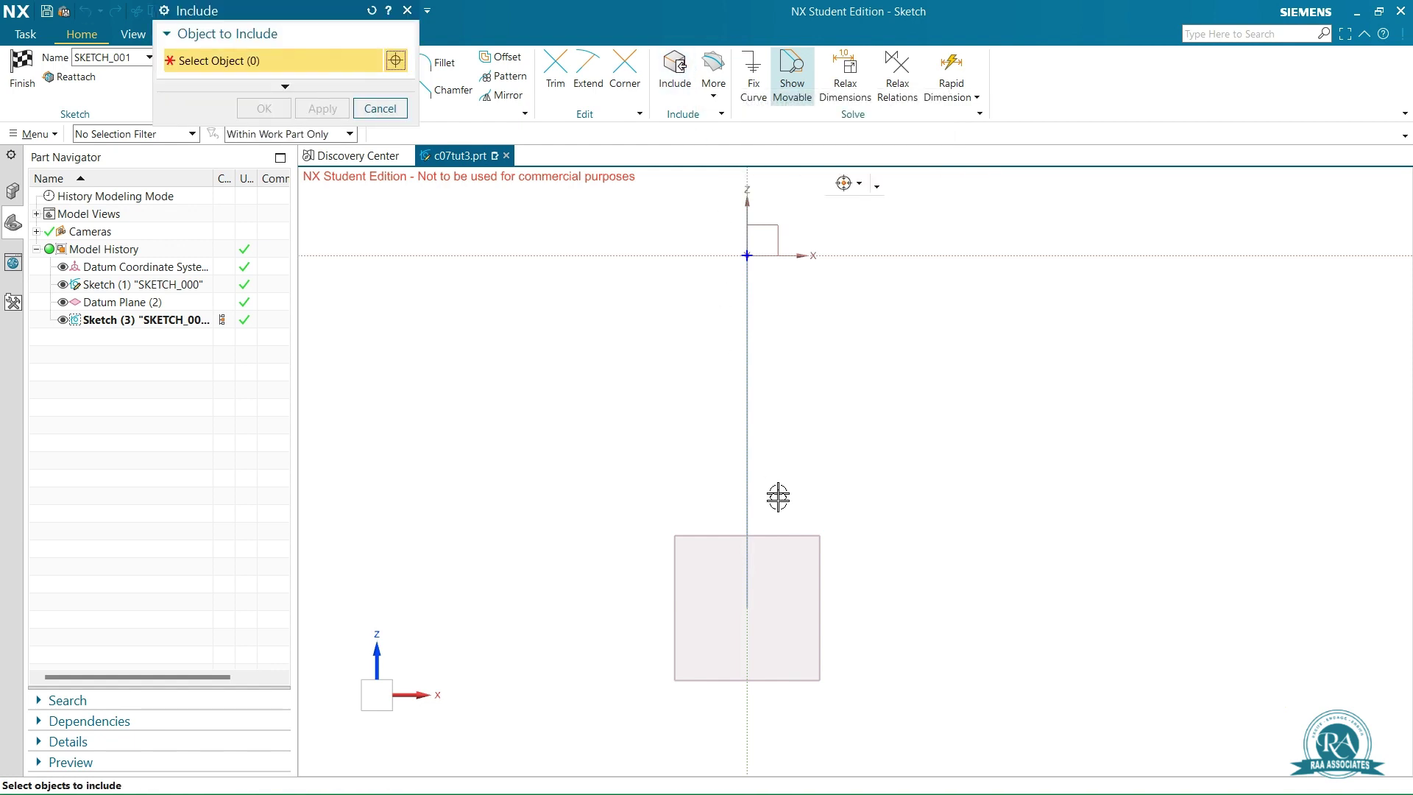
pyautogui.click(748, 607)
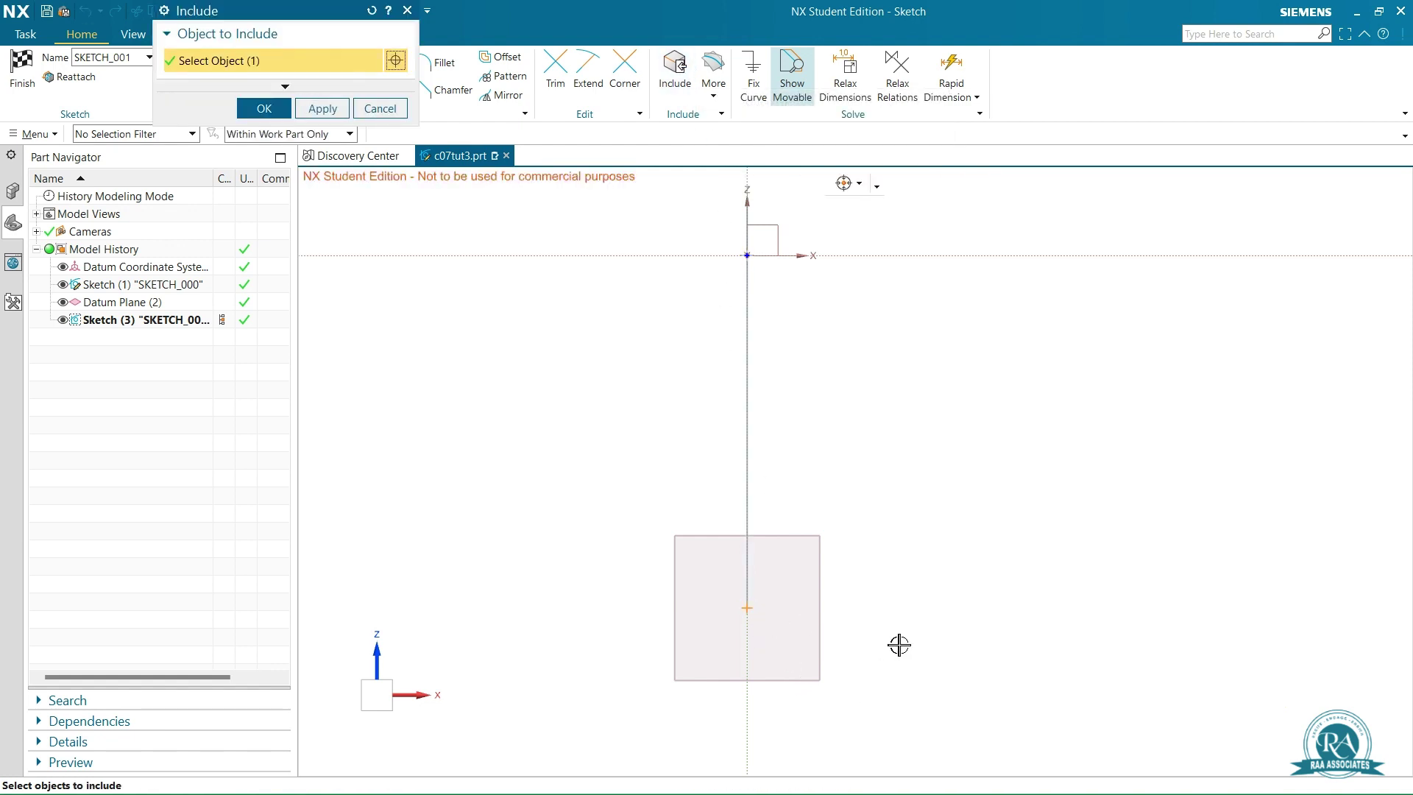
pyautogui.click(274, 109)
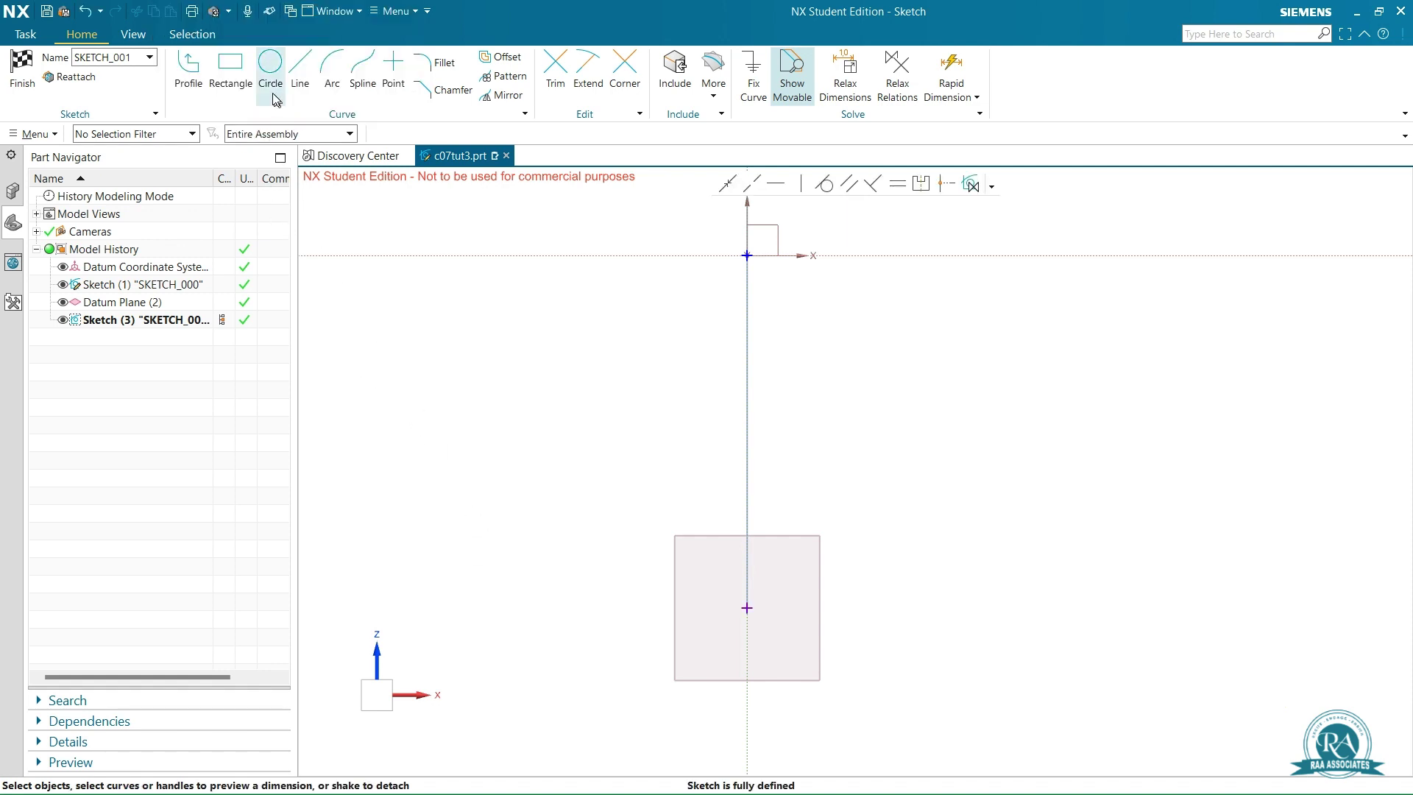
# Draw a circle of diameter 21 centred on the included point, place its dimension outside the circle, and finish the sketch.
pyautogui.click(270, 62)
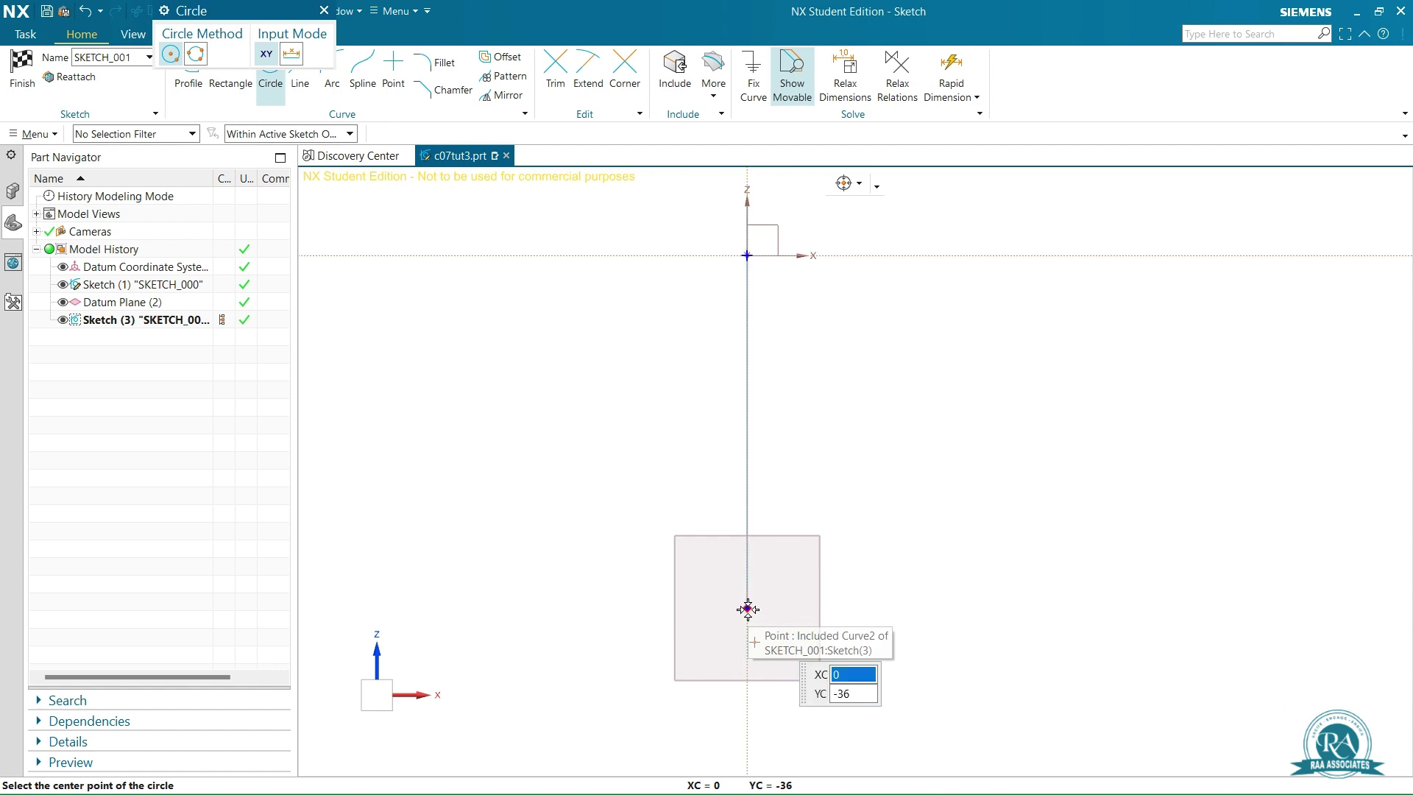
pyautogui.click(747, 609)
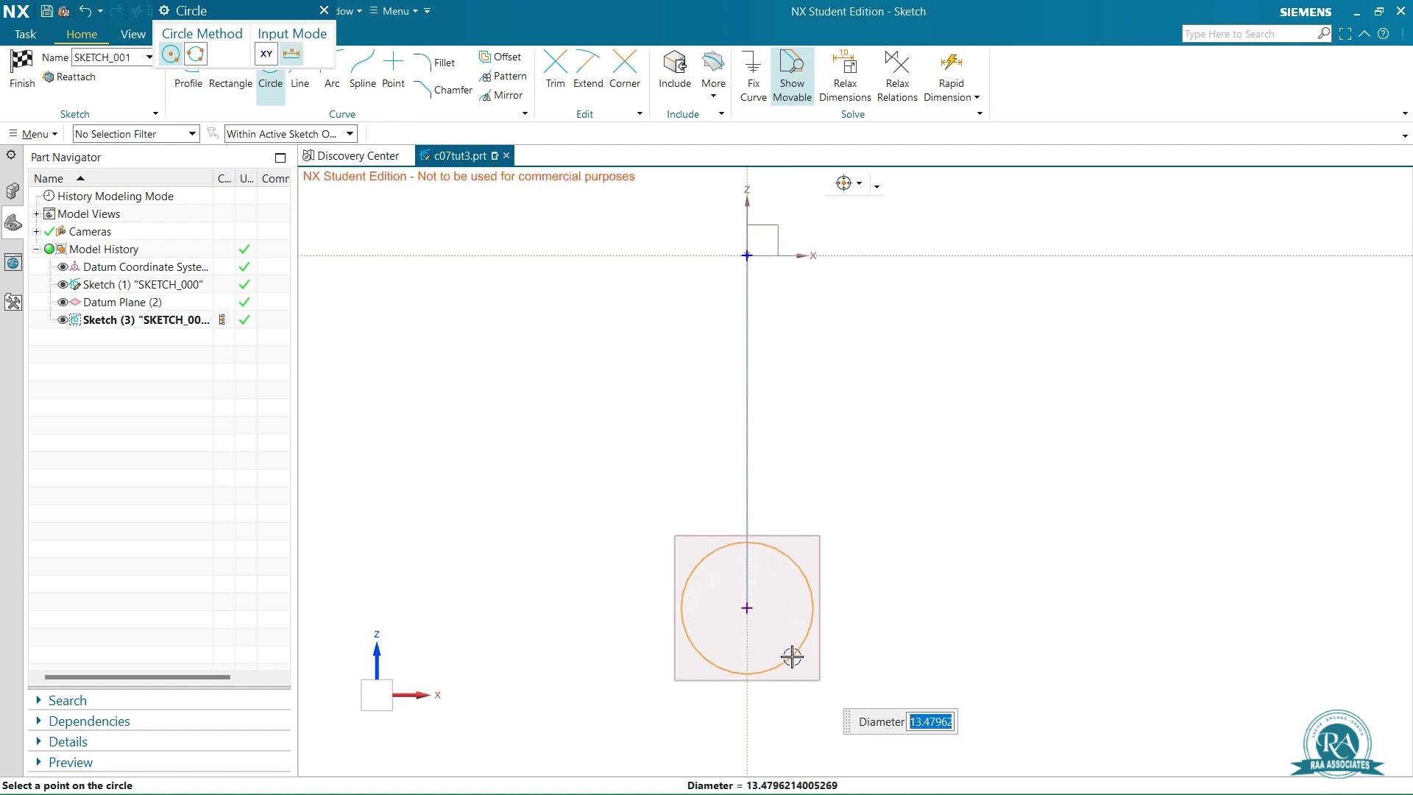
pyautogui.write('21')
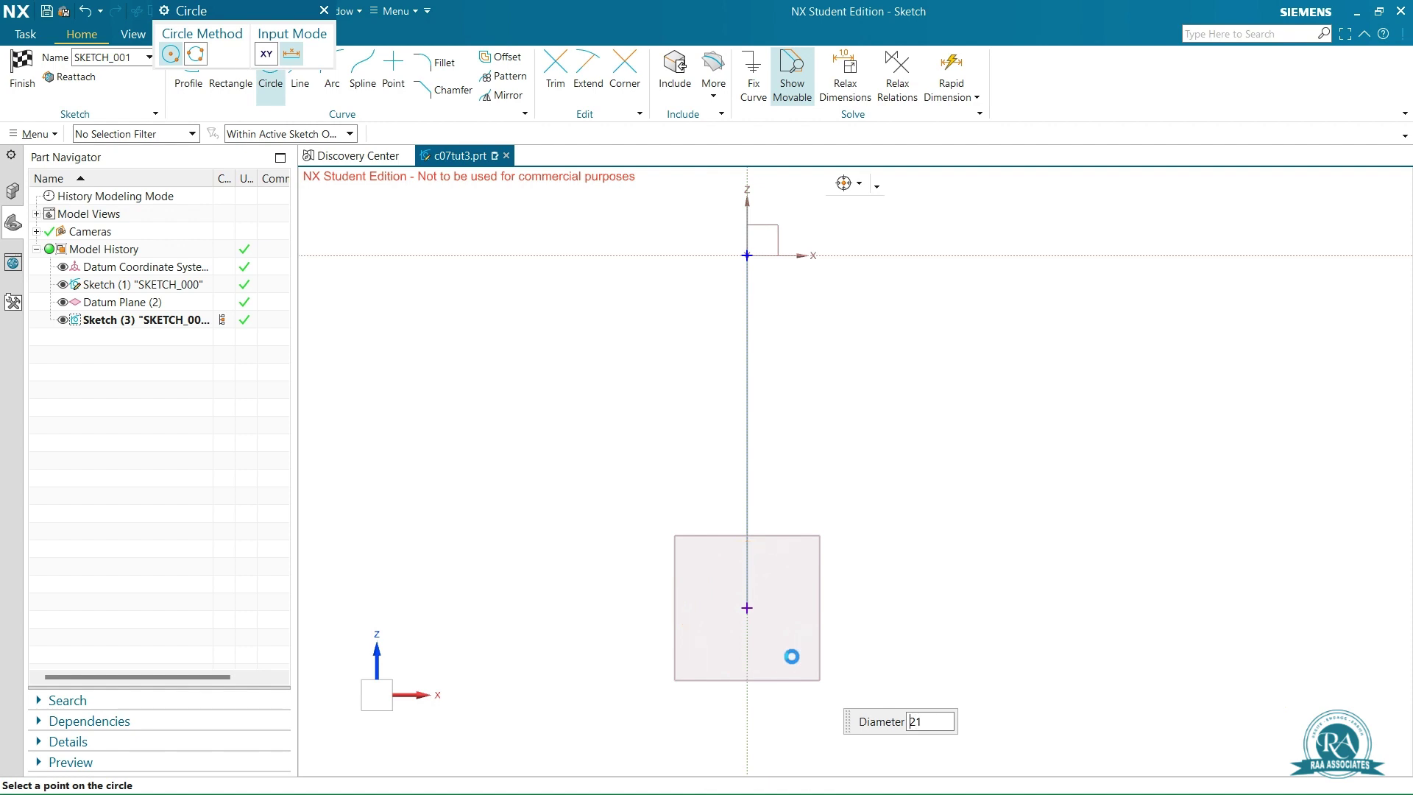
pyautogui.press('Return')
pyautogui.press('Escape')
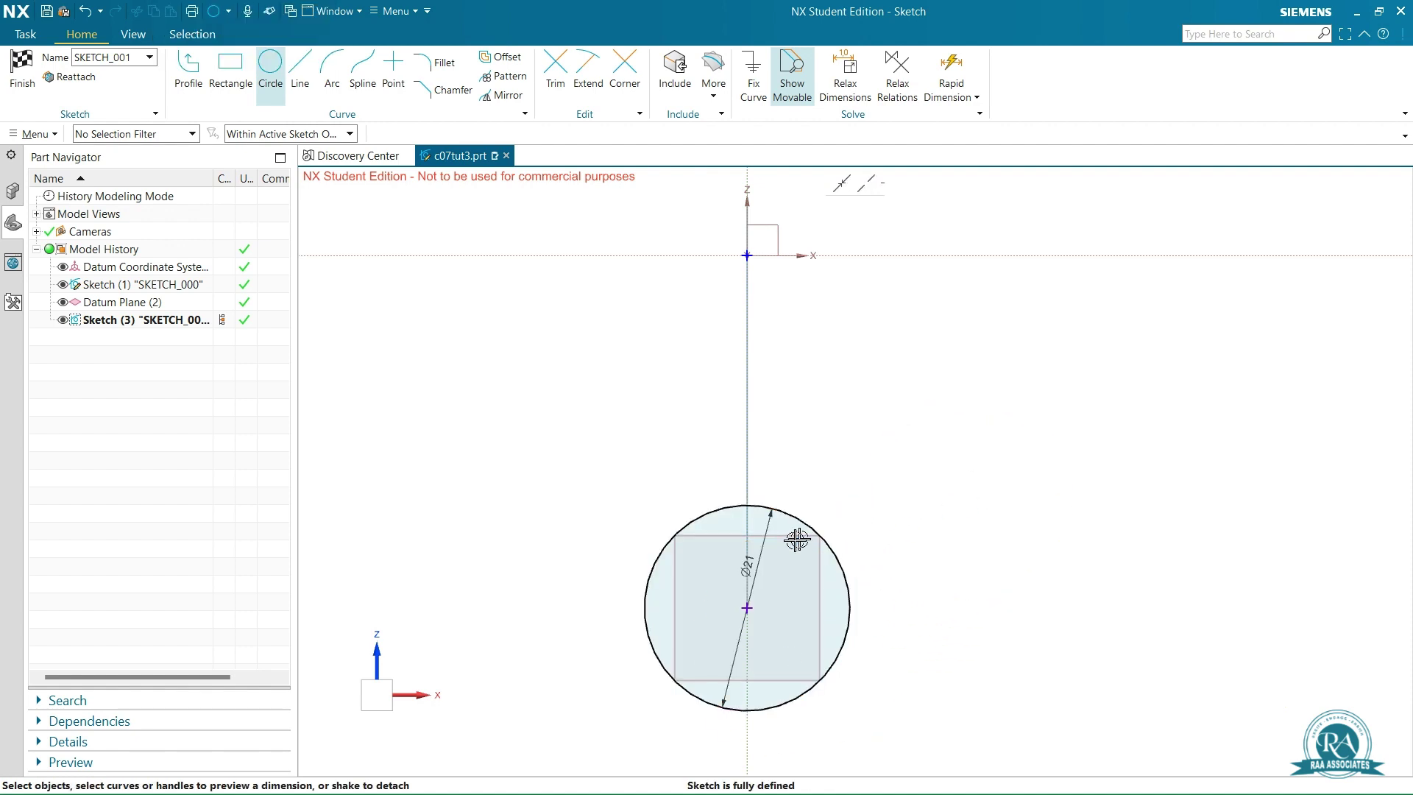
pyautogui.moveTo(747, 562); pyautogui.dragTo(904, 517)
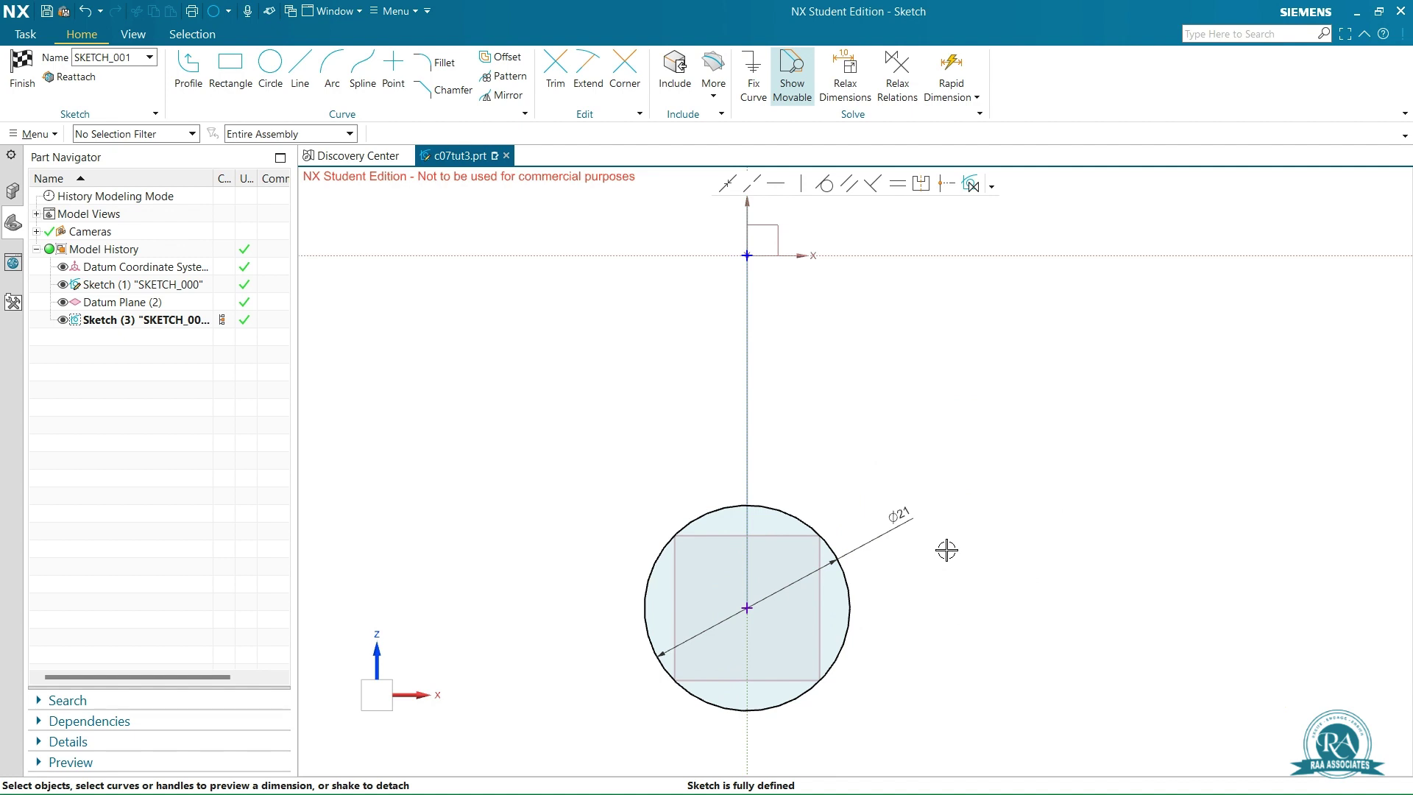
pyautogui.rightClick(950, 213)
pyautogui.click(1034, 220)
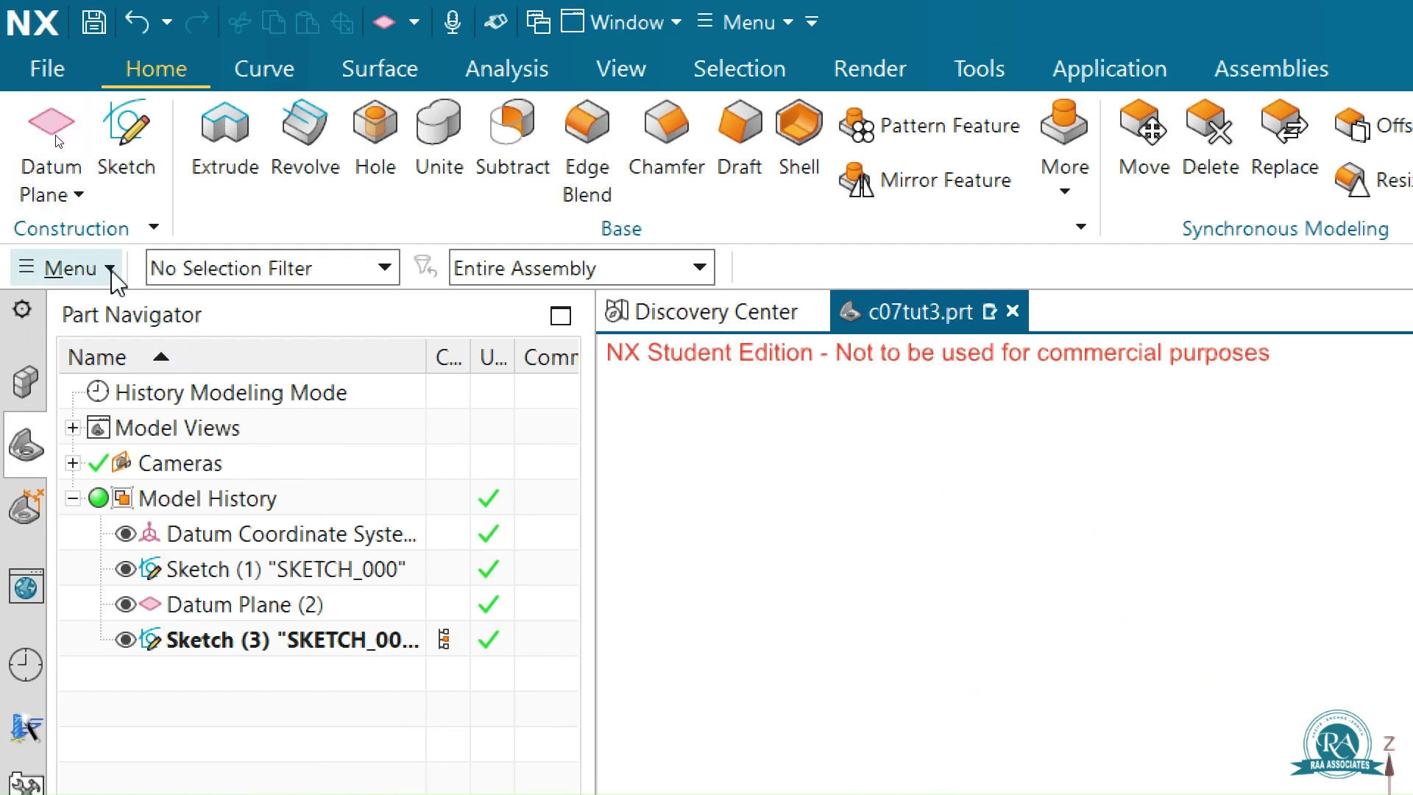
# Sweep the circle along the arc and its two end lines with Sweep along Guide, as a solid with zero offsets and no Boolean.
pyautogui.click(111, 270)
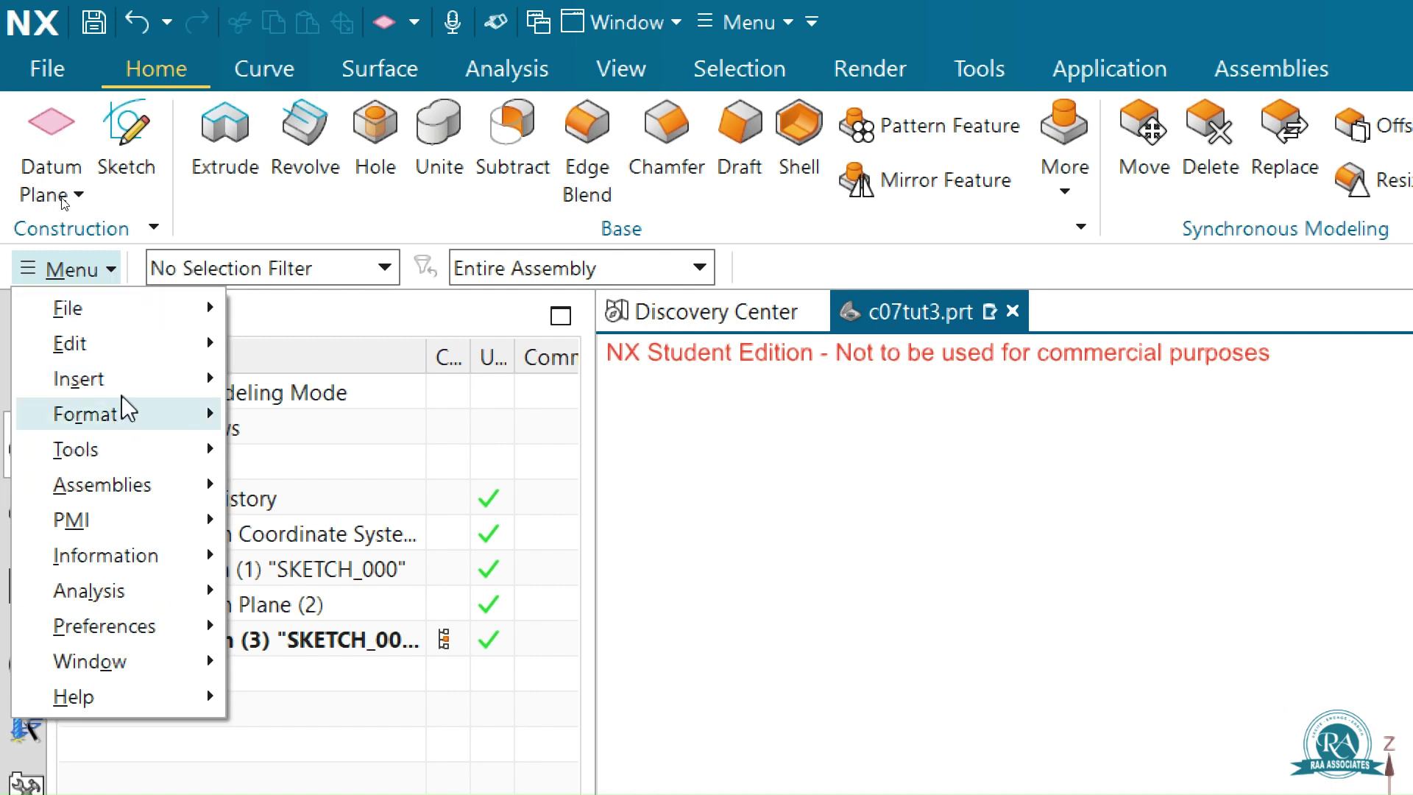
pyautogui.moveTo(126, 384)
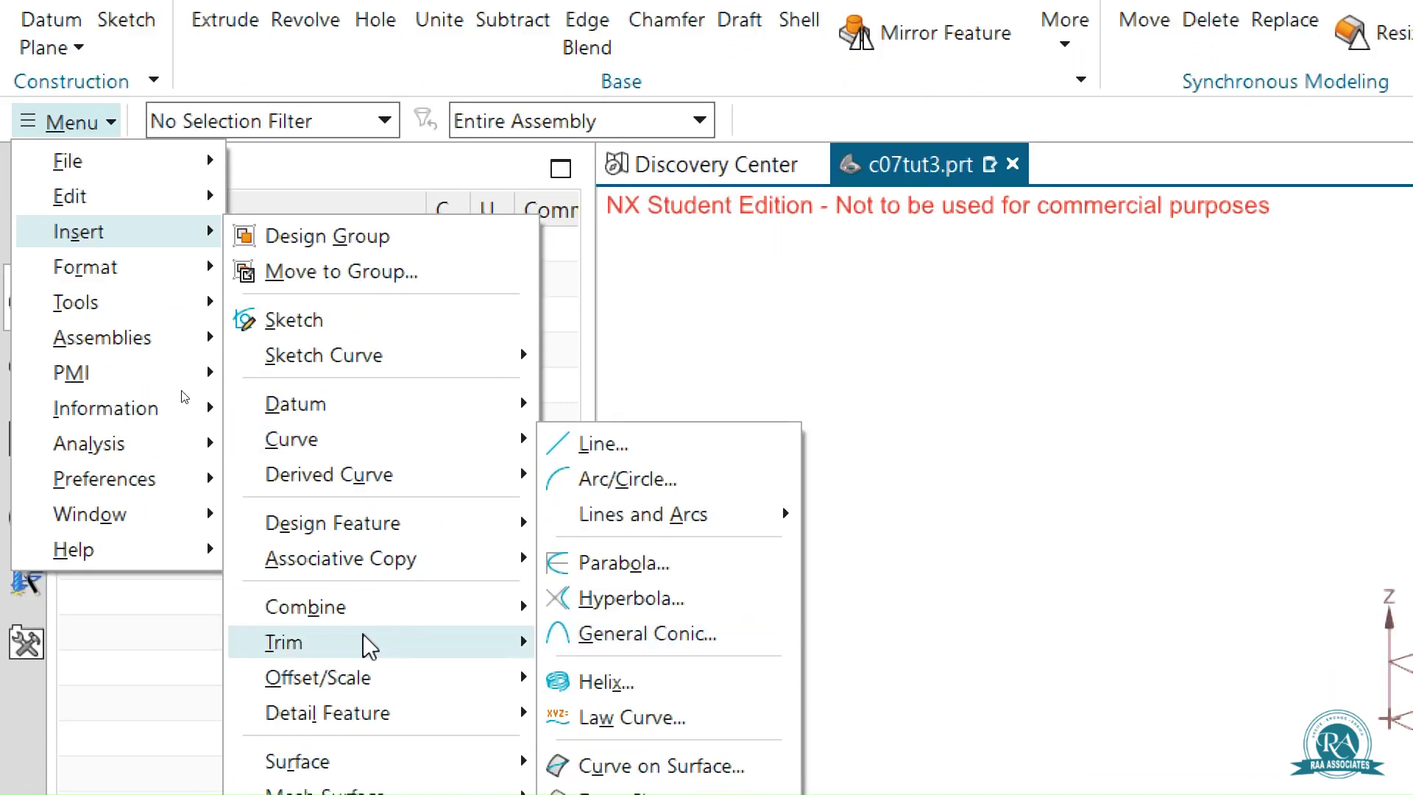
pyautogui.moveTo(363, 787)
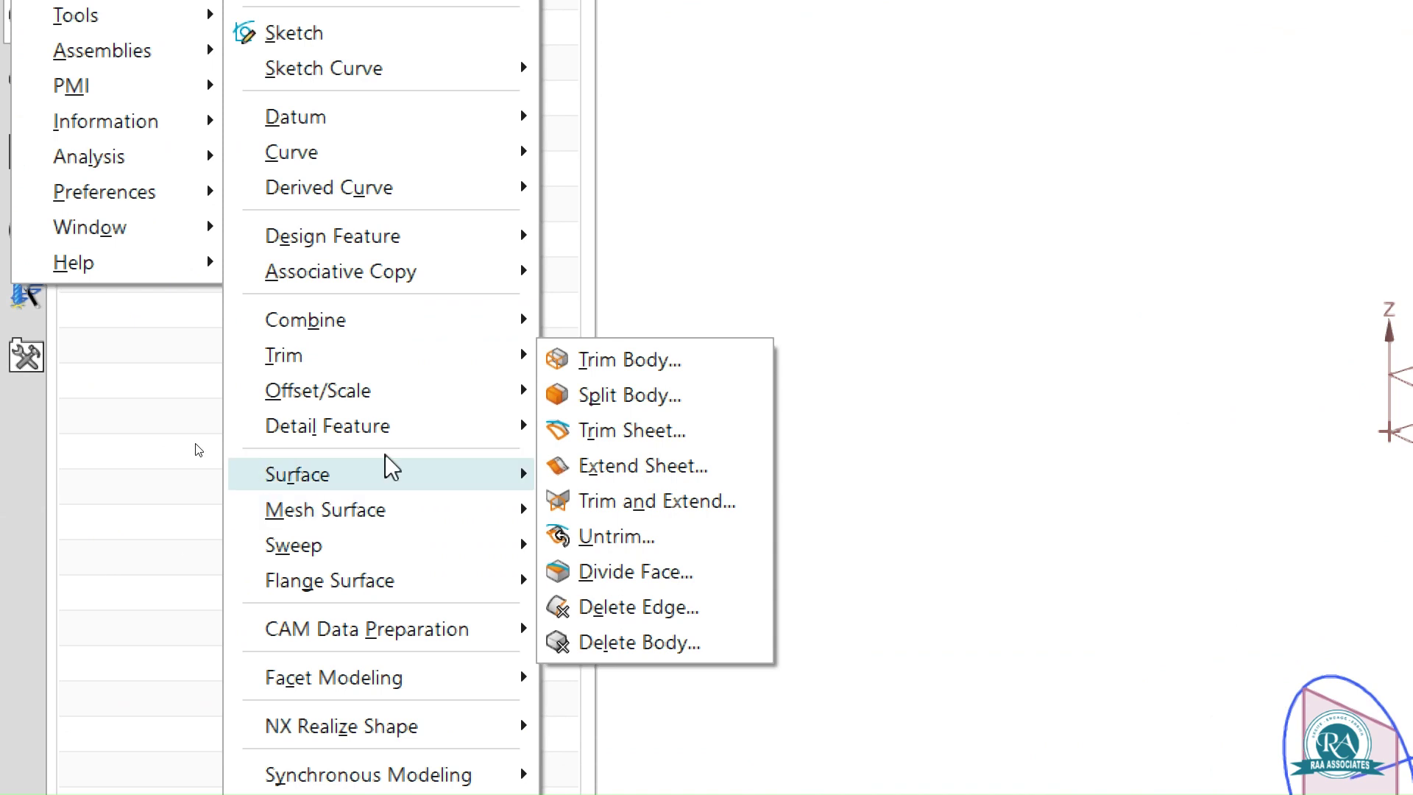
pyautogui.moveTo(368, 563)
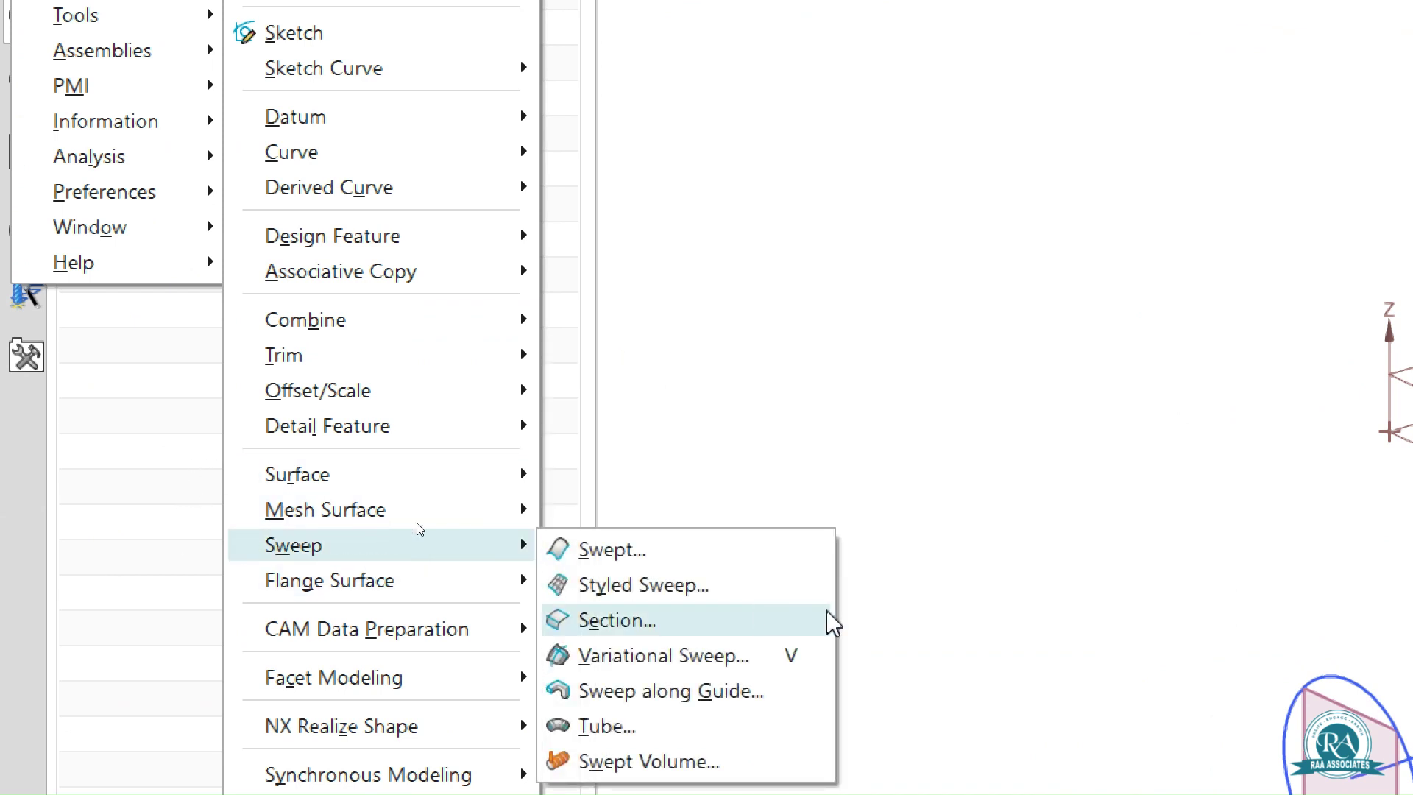
pyautogui.click(686, 692)
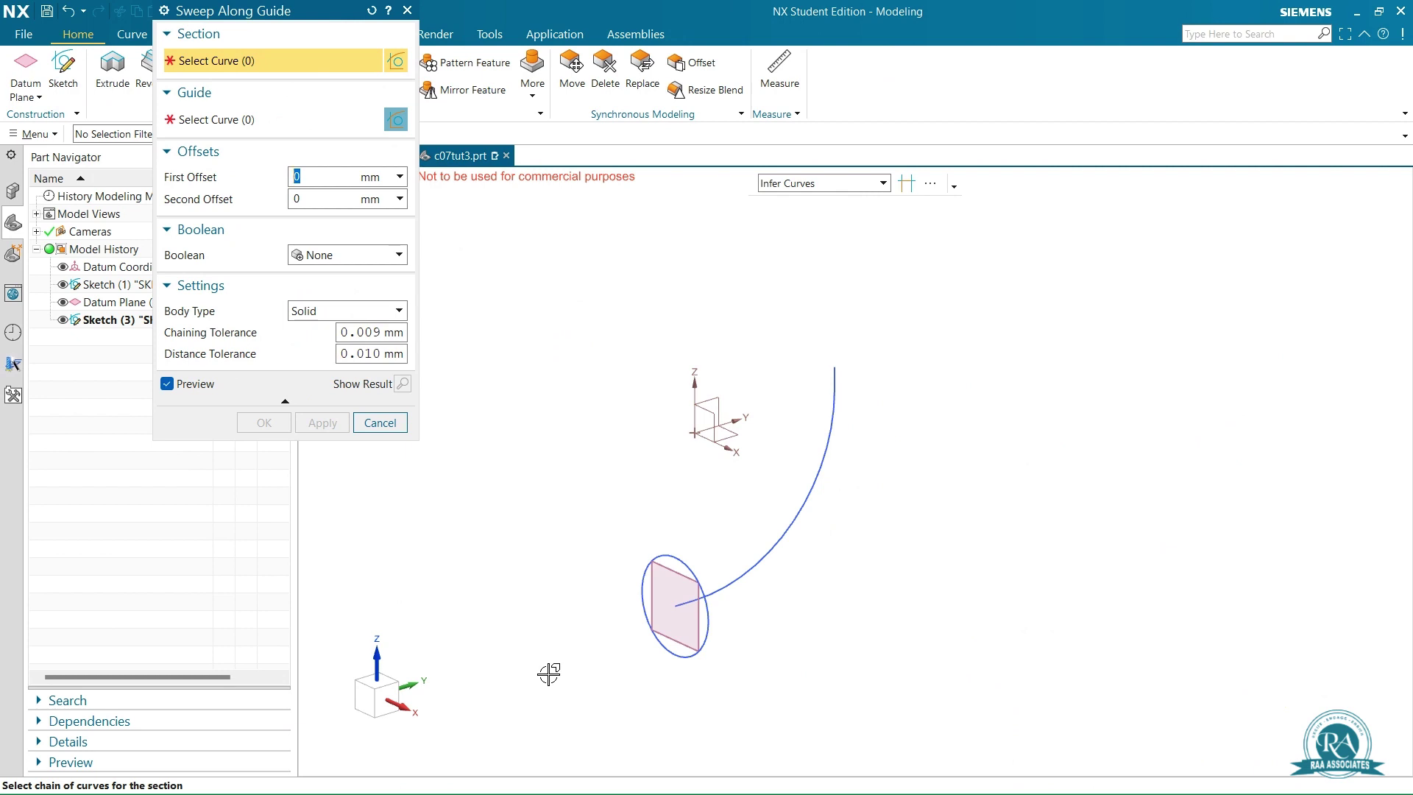
pyautogui.click(705, 635)
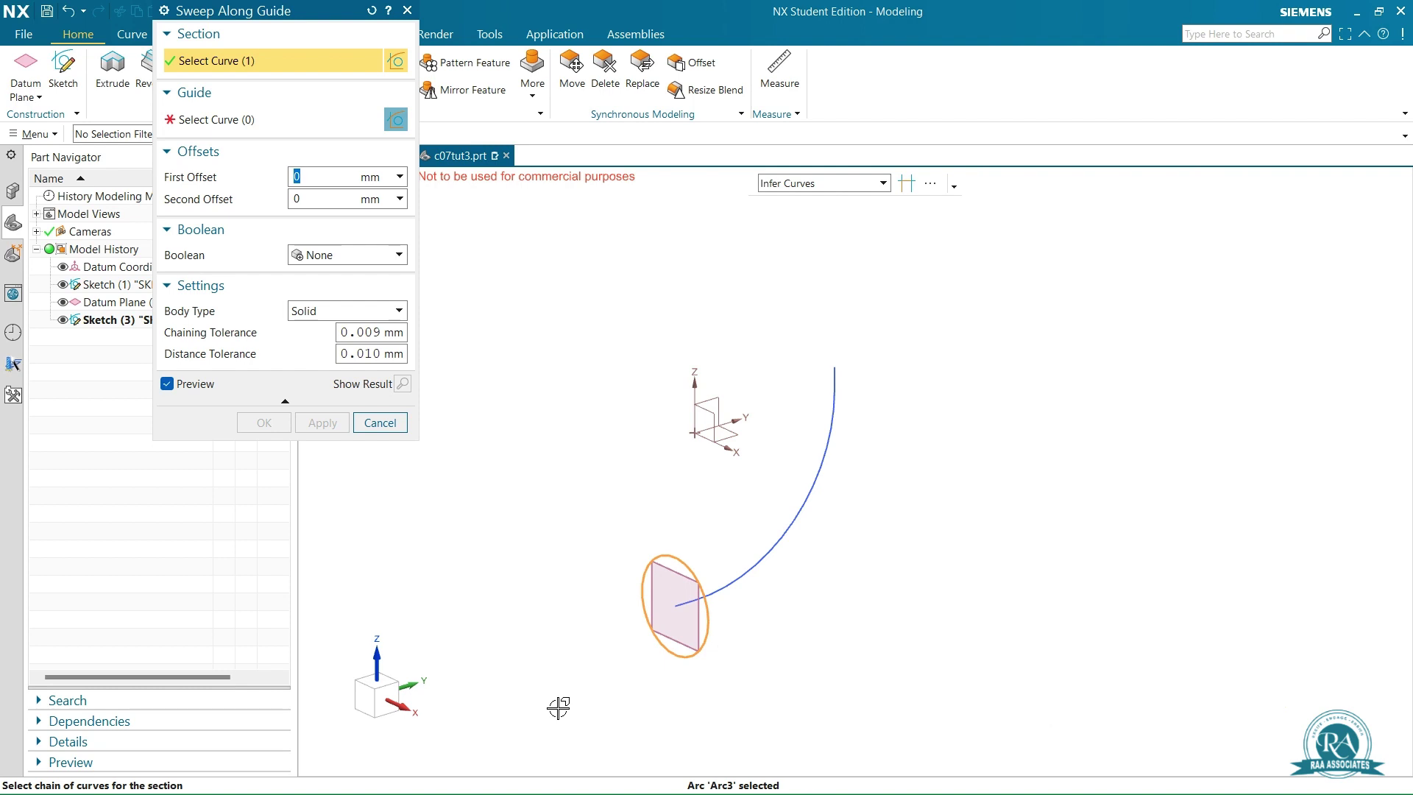
pyautogui.middleClick(583, 727)
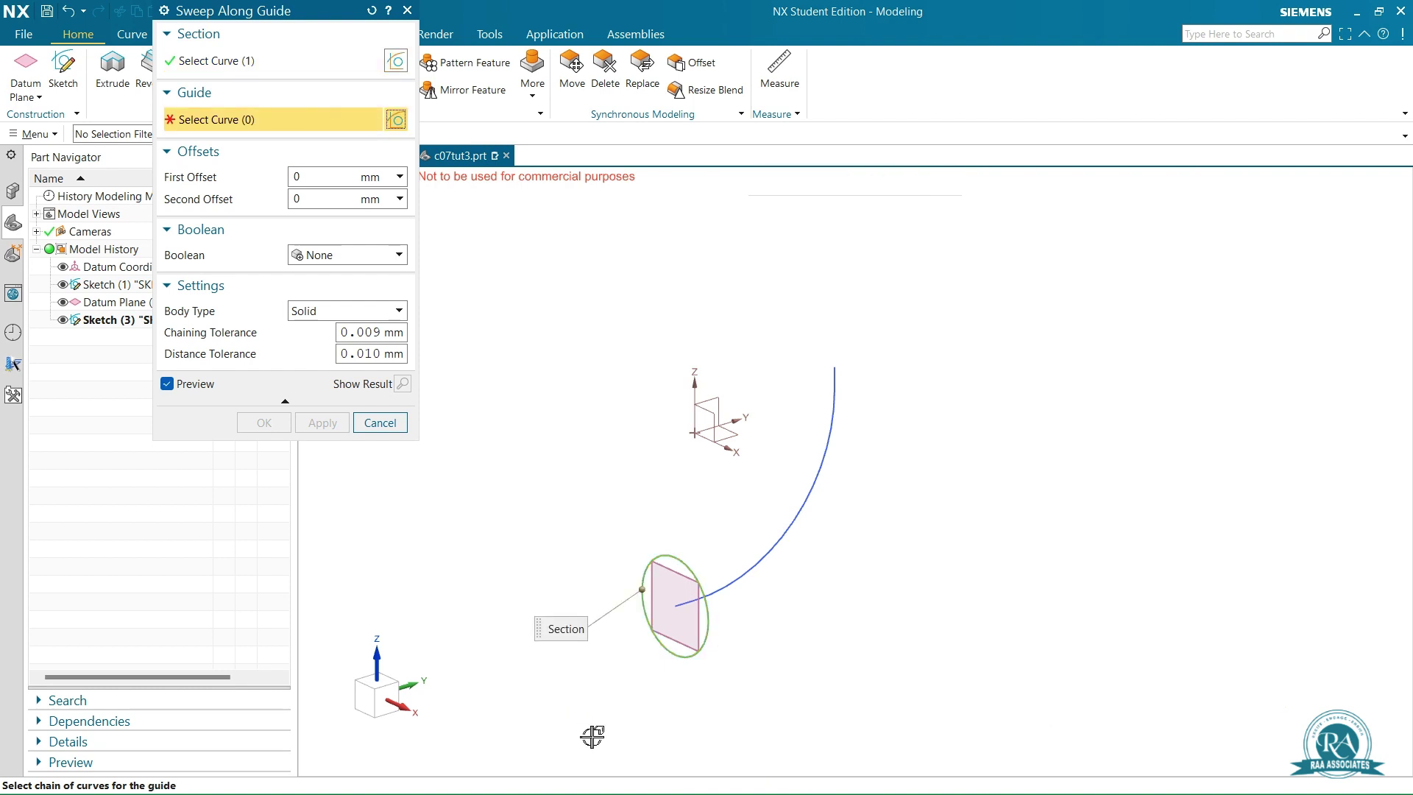
pyautogui.click(740, 581)
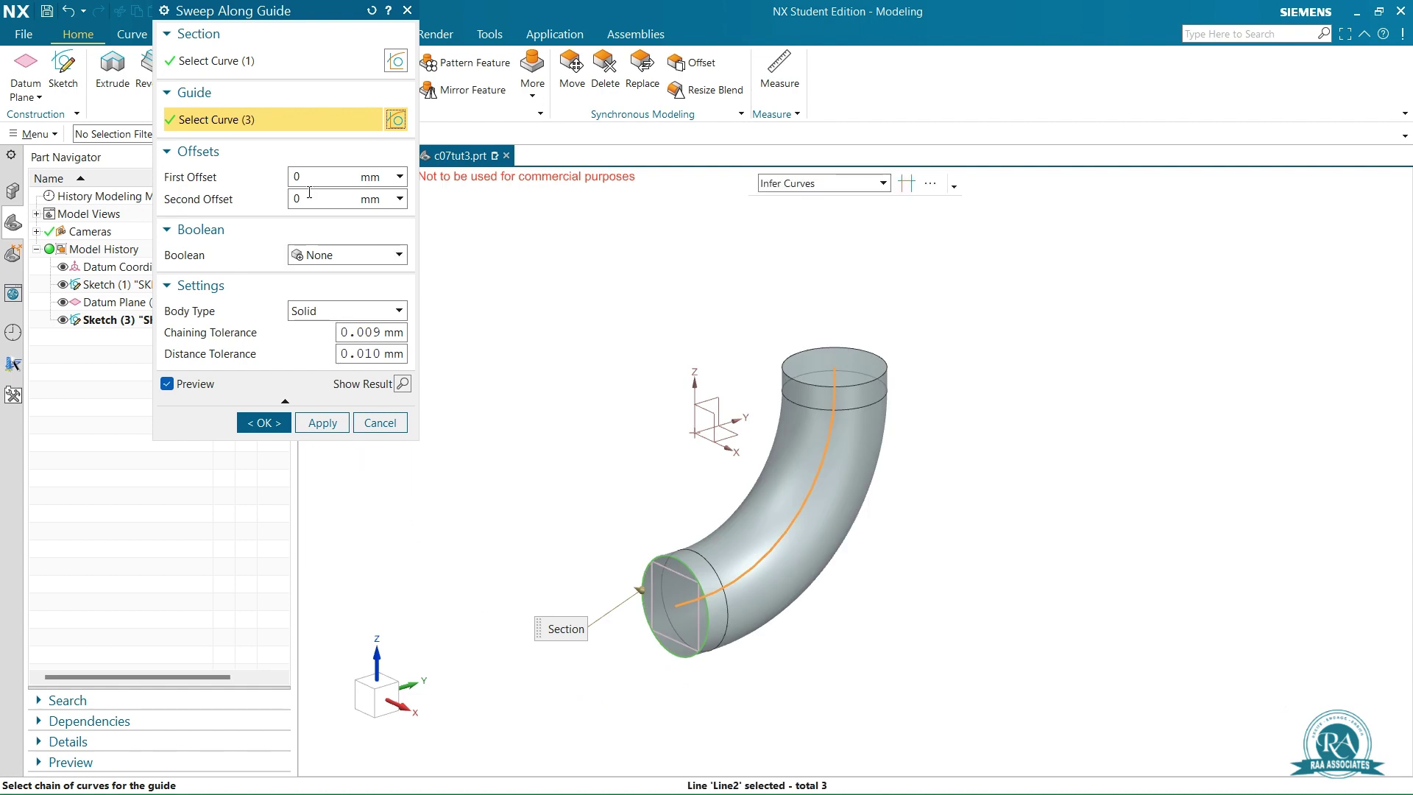
pyautogui.click(326, 175)
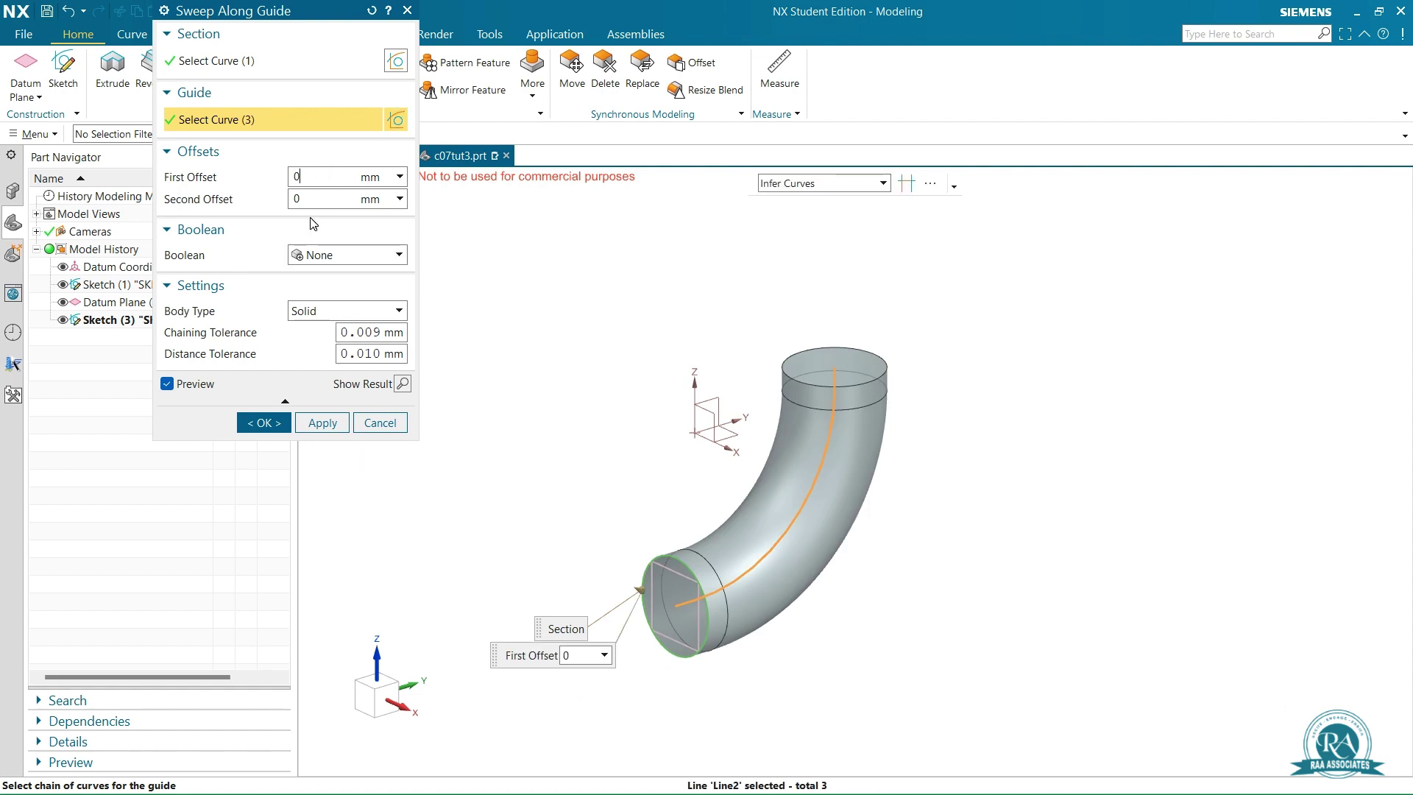
pyautogui.click(313, 198)
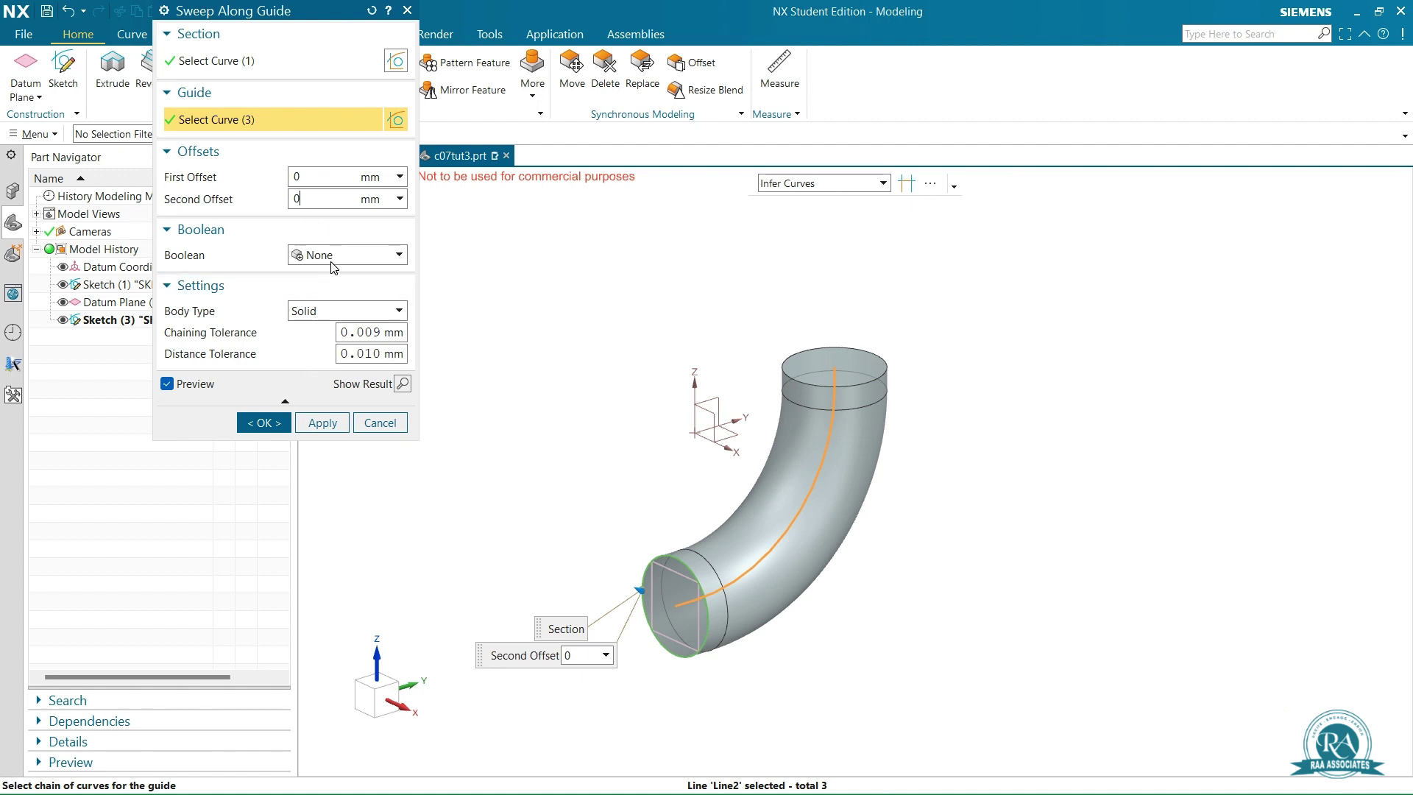
pyautogui.click(265, 422)
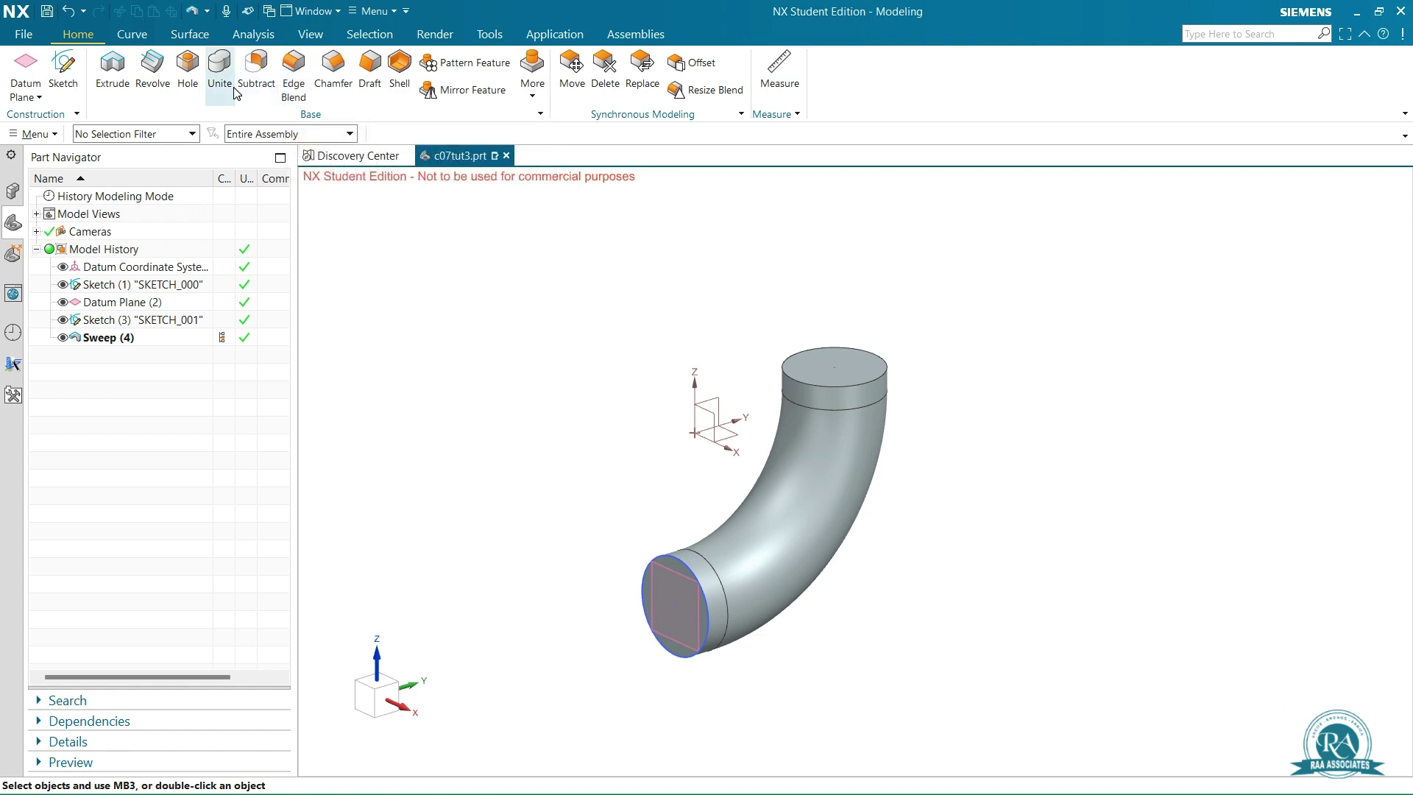
# Shell the swept elbow with a thickness of 2.5 mm, opening both its upper and lower end faces.
pyautogui.click(397, 65)
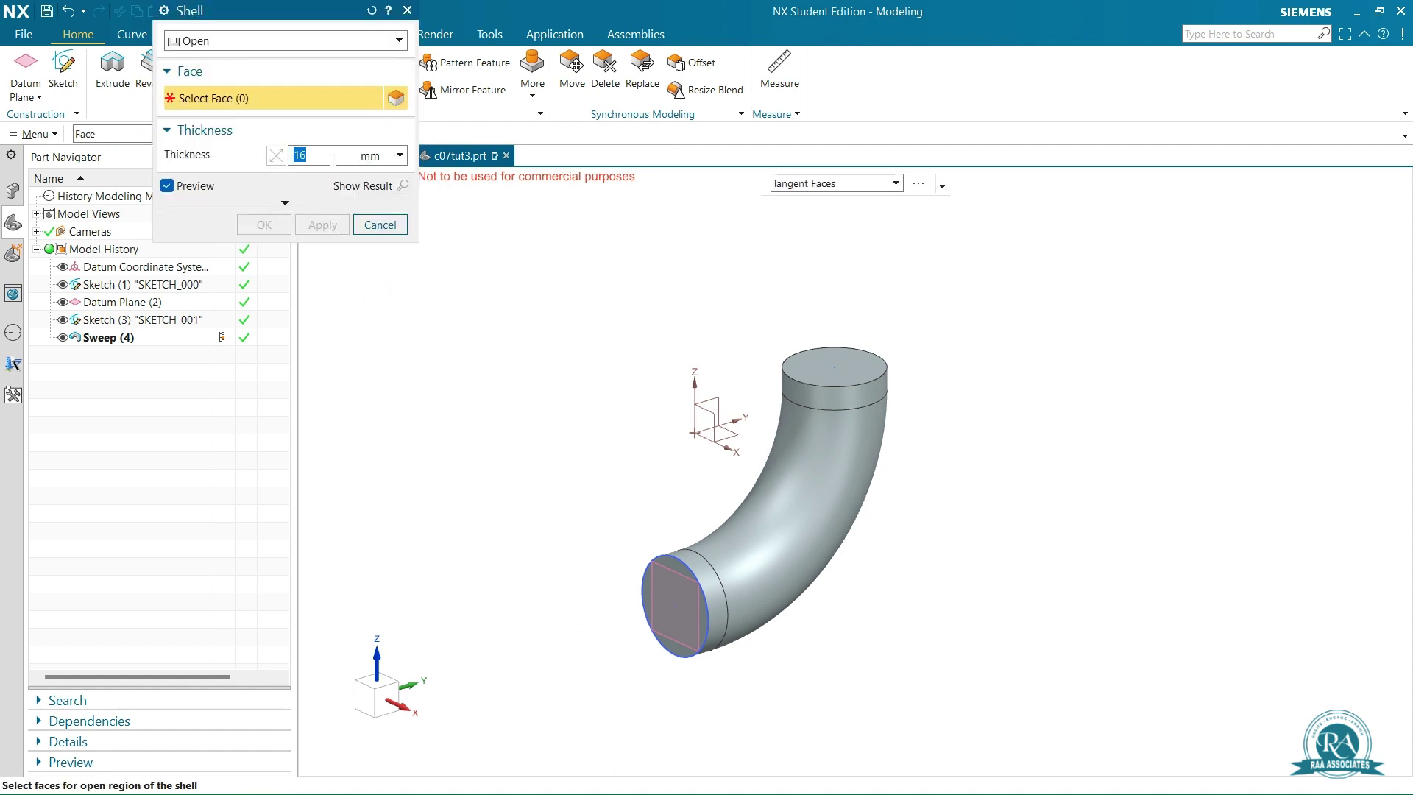
pyautogui.doubleClick(327, 152)
pyautogui.click(838, 353)
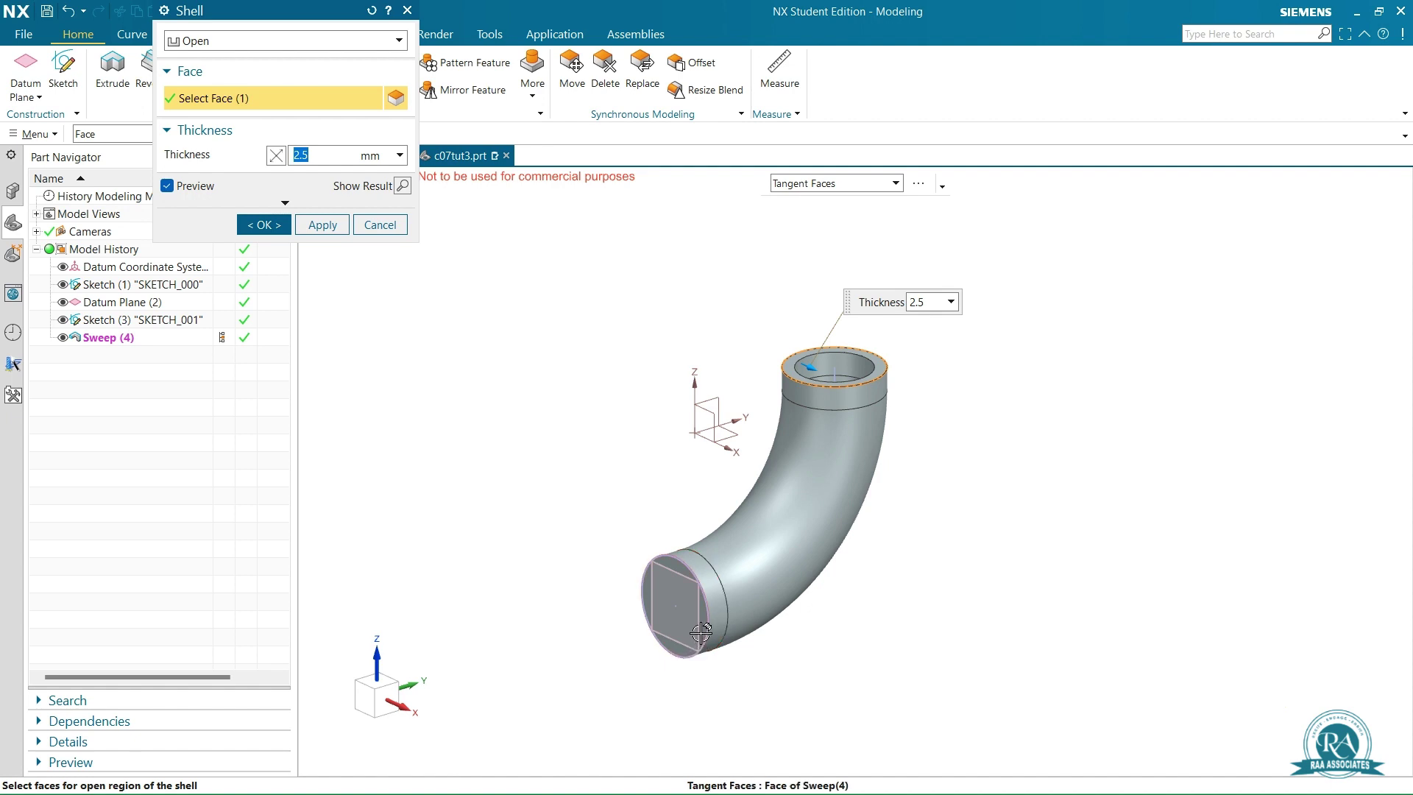
pyautogui.scroll(3, 695, 642)
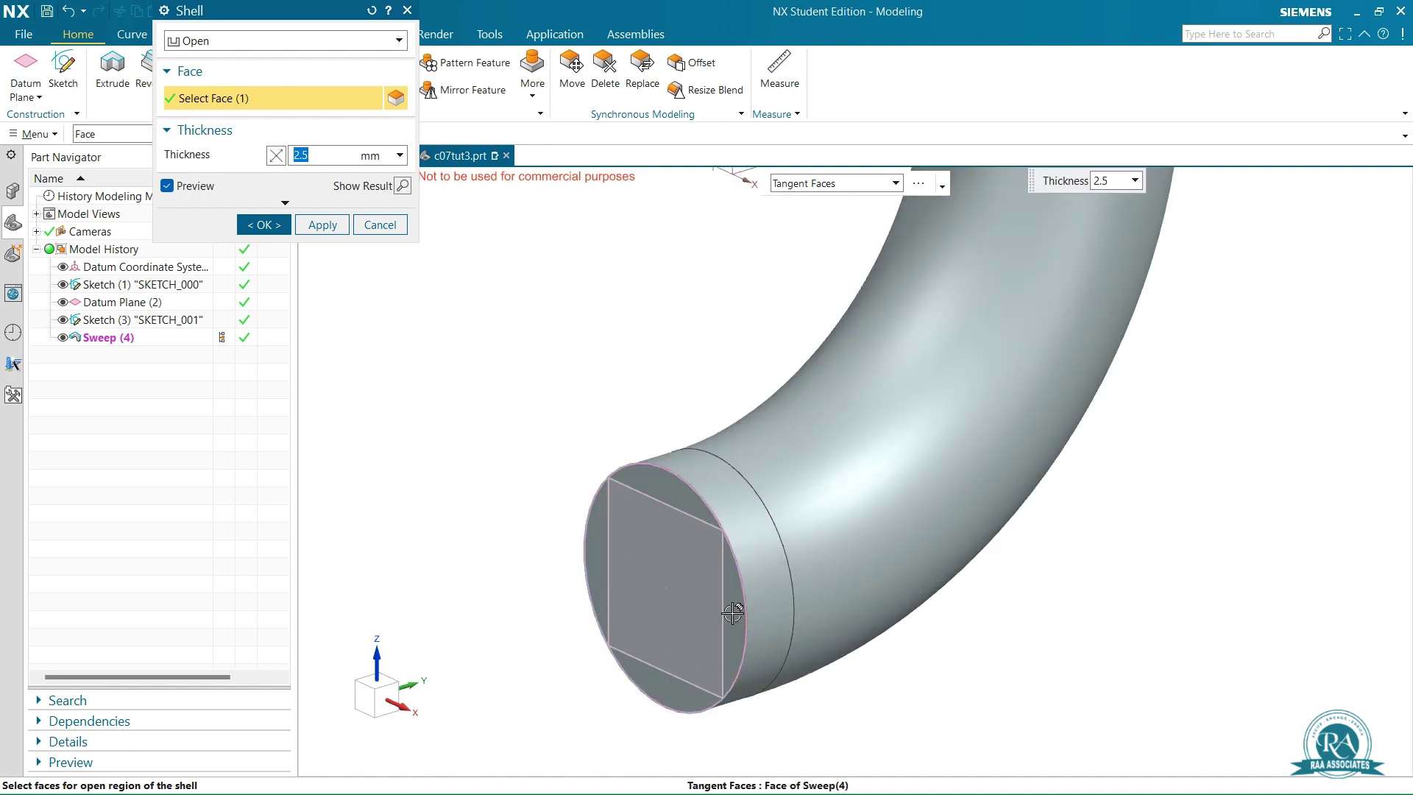
pyautogui.click(733, 623)
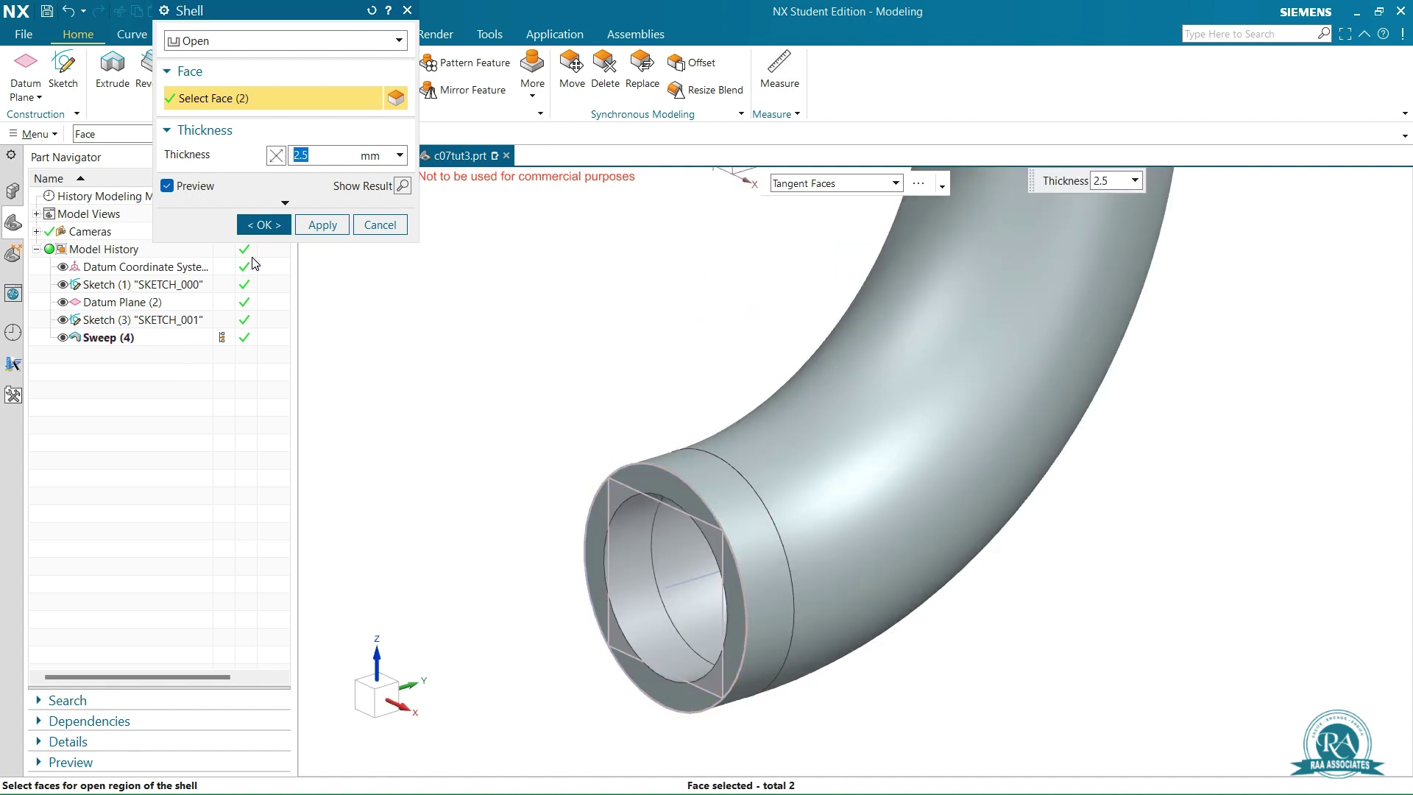
pyautogui.click(264, 225)
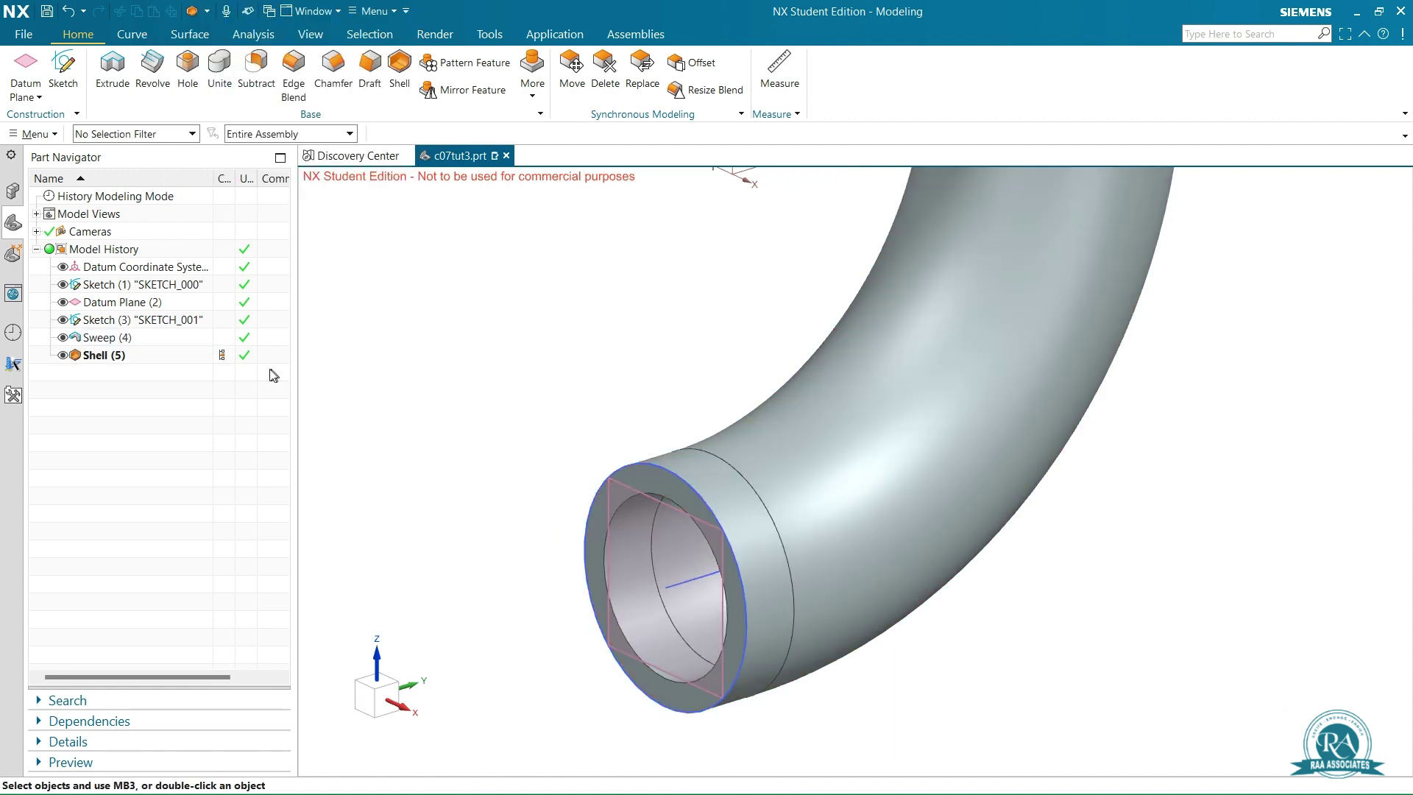
# Hide the path sketch SKETCH_000, the circle sketch SKETCH_001 and the datum plane.
pyautogui.scroll(-3, 640, 442)
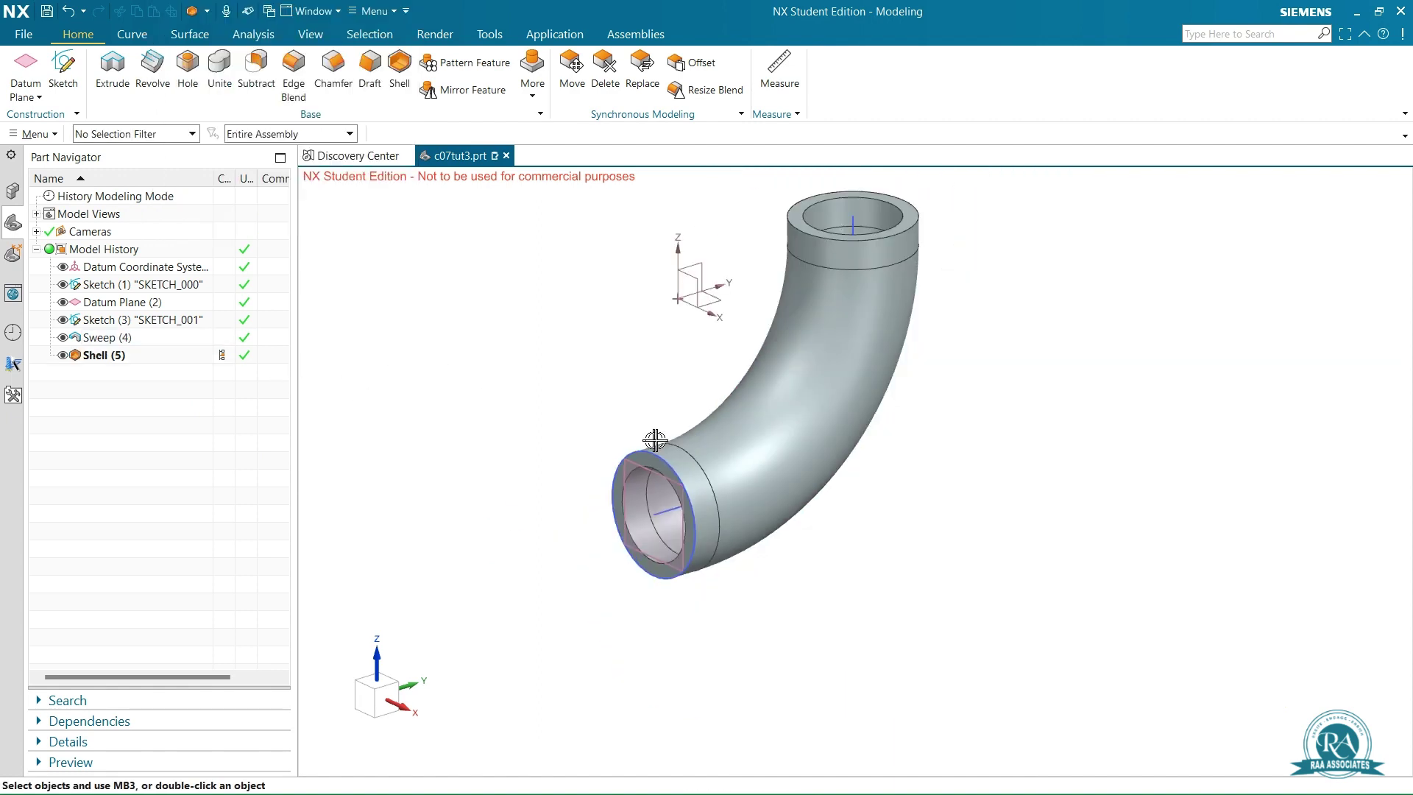
pyautogui.click(62, 320)
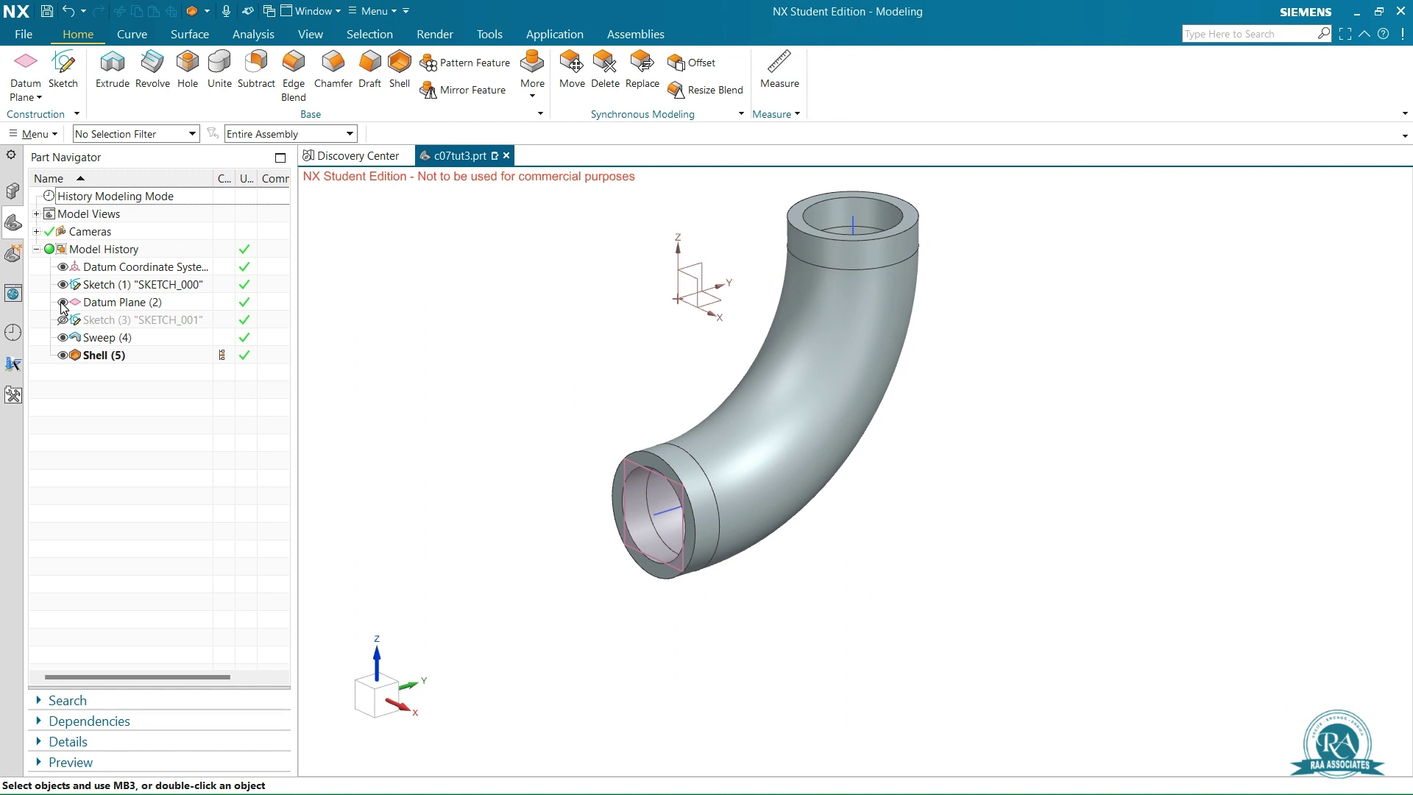
pyautogui.click(62, 302)
pyautogui.click(62, 285)
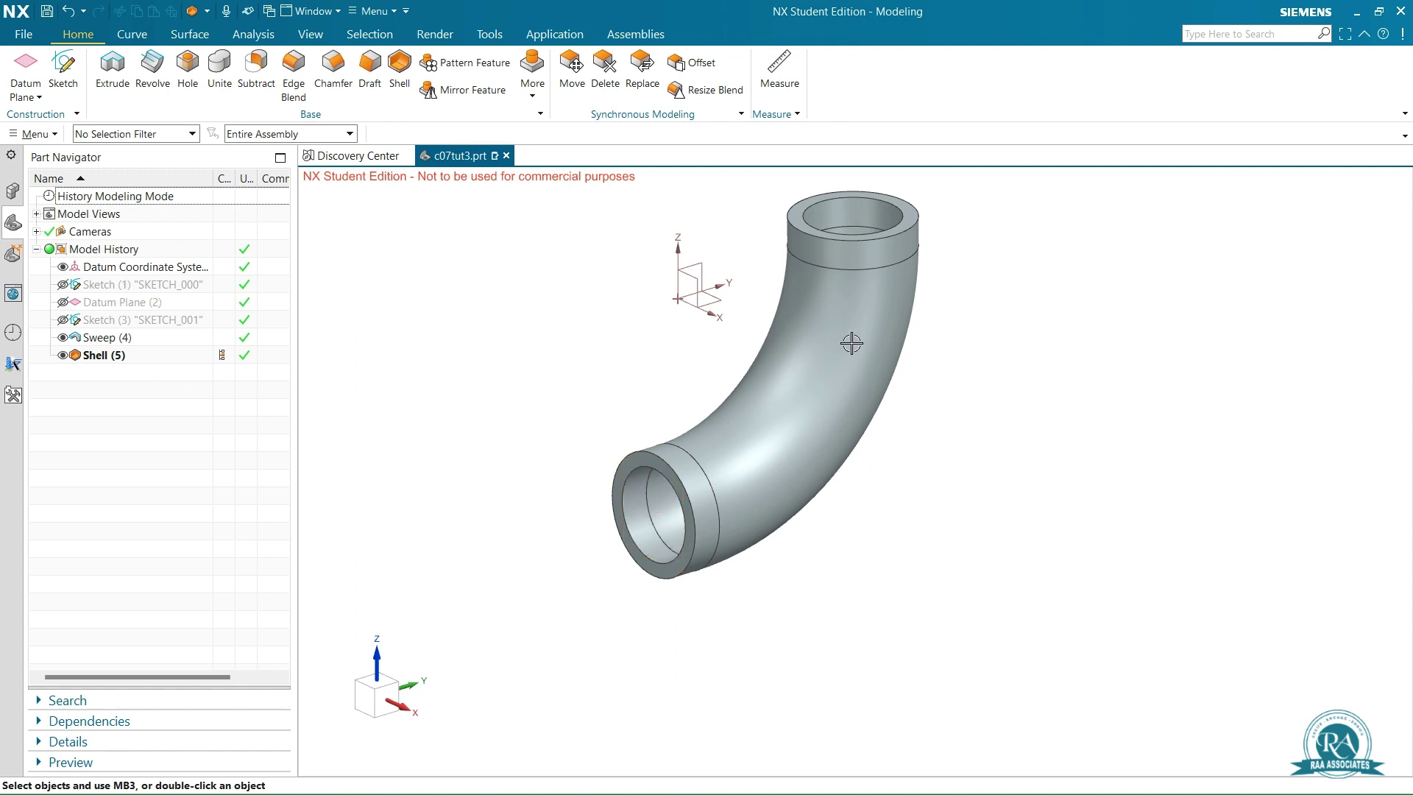
# Start a new sketch on the ring-shaped face at the elbow's upper end.
pyautogui.scroll(-3, 918, 335)
pyautogui.scroll(2, 918, 335)
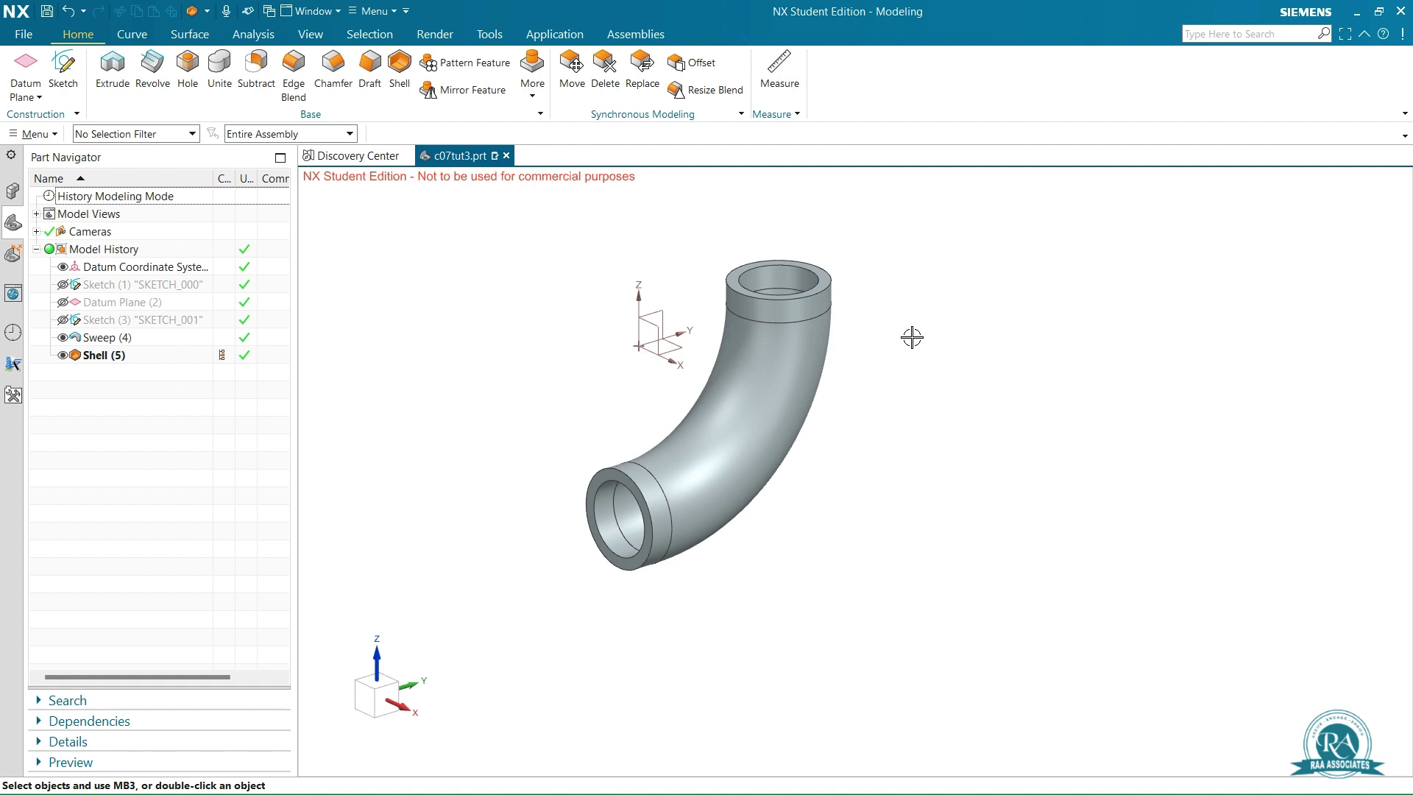
pyautogui.click(63, 70)
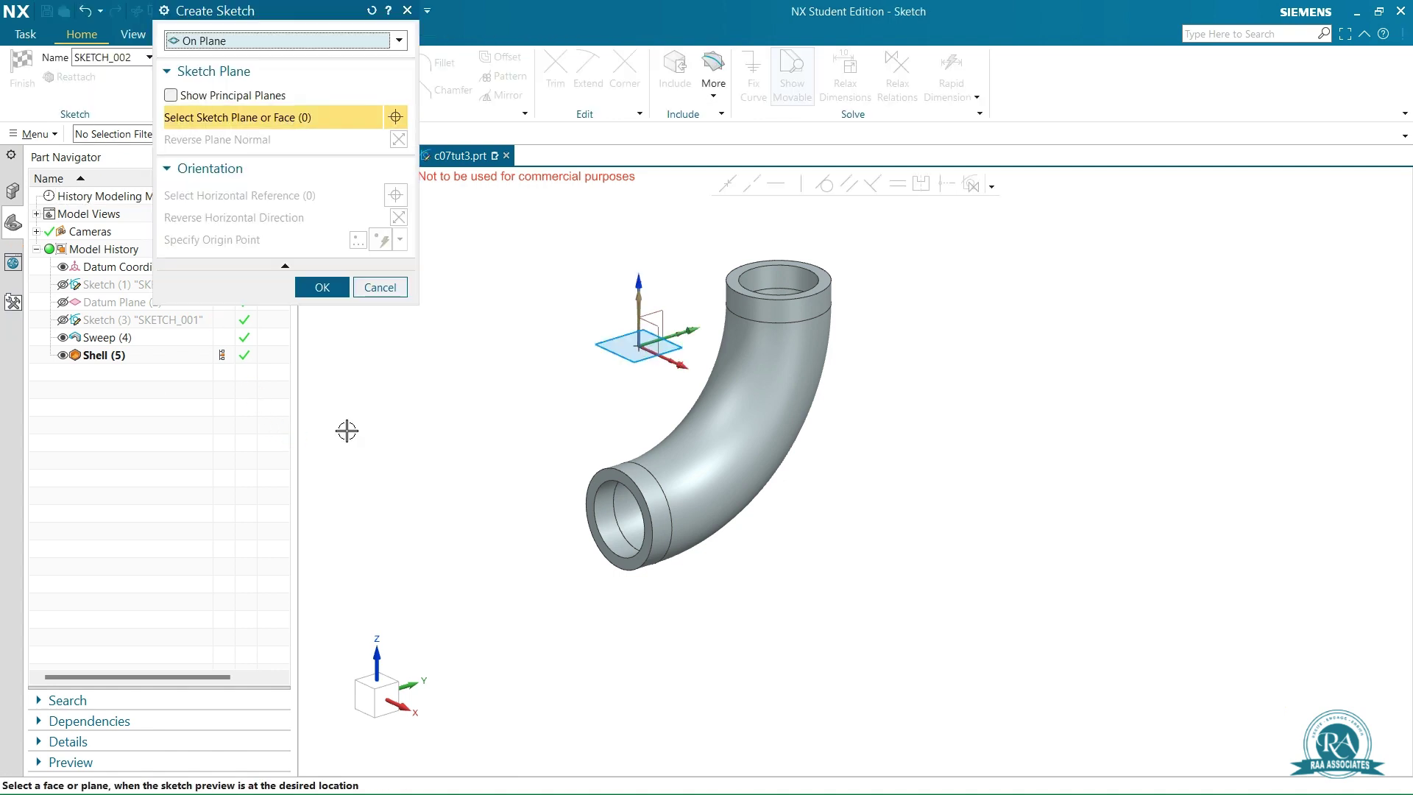
pyautogui.click(827, 278)
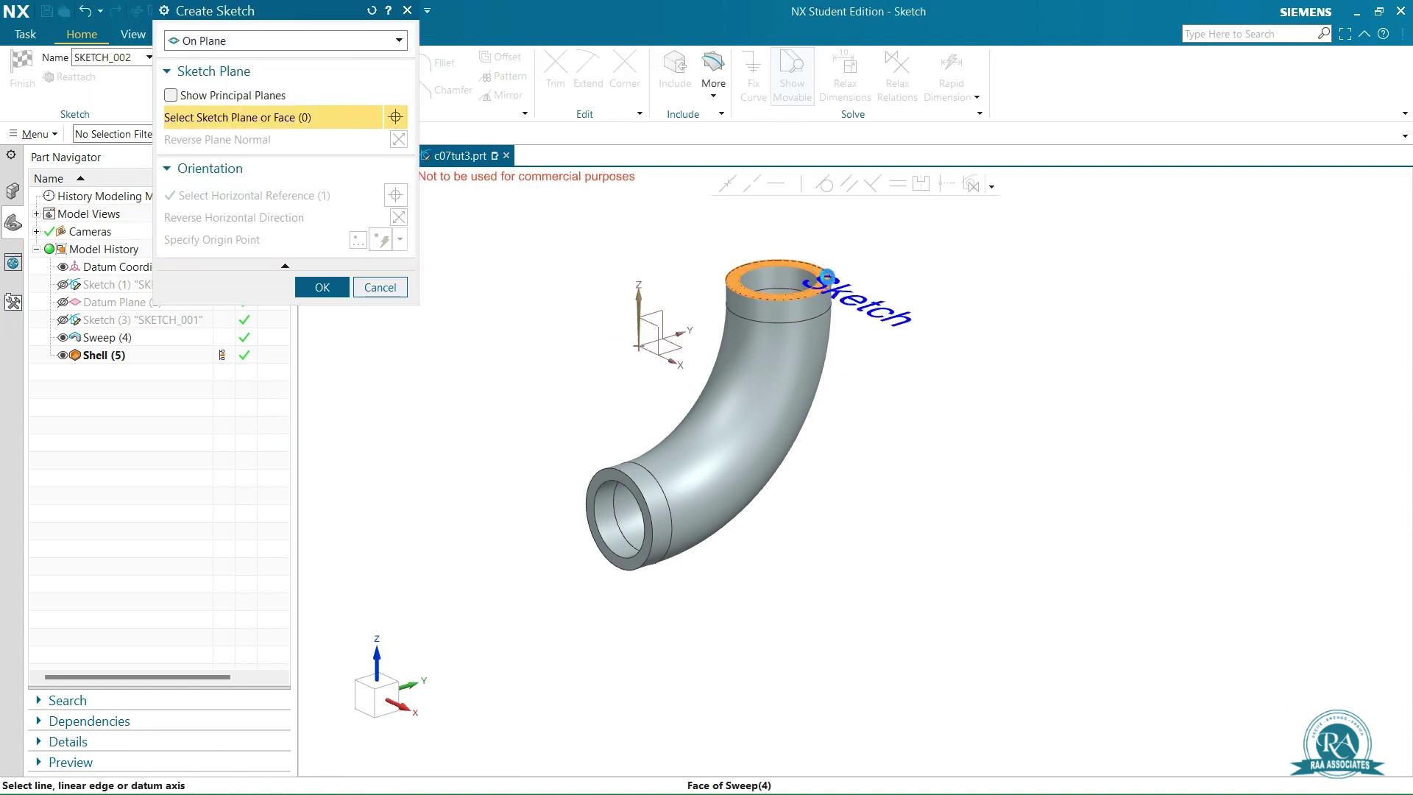
pyautogui.click(324, 287)
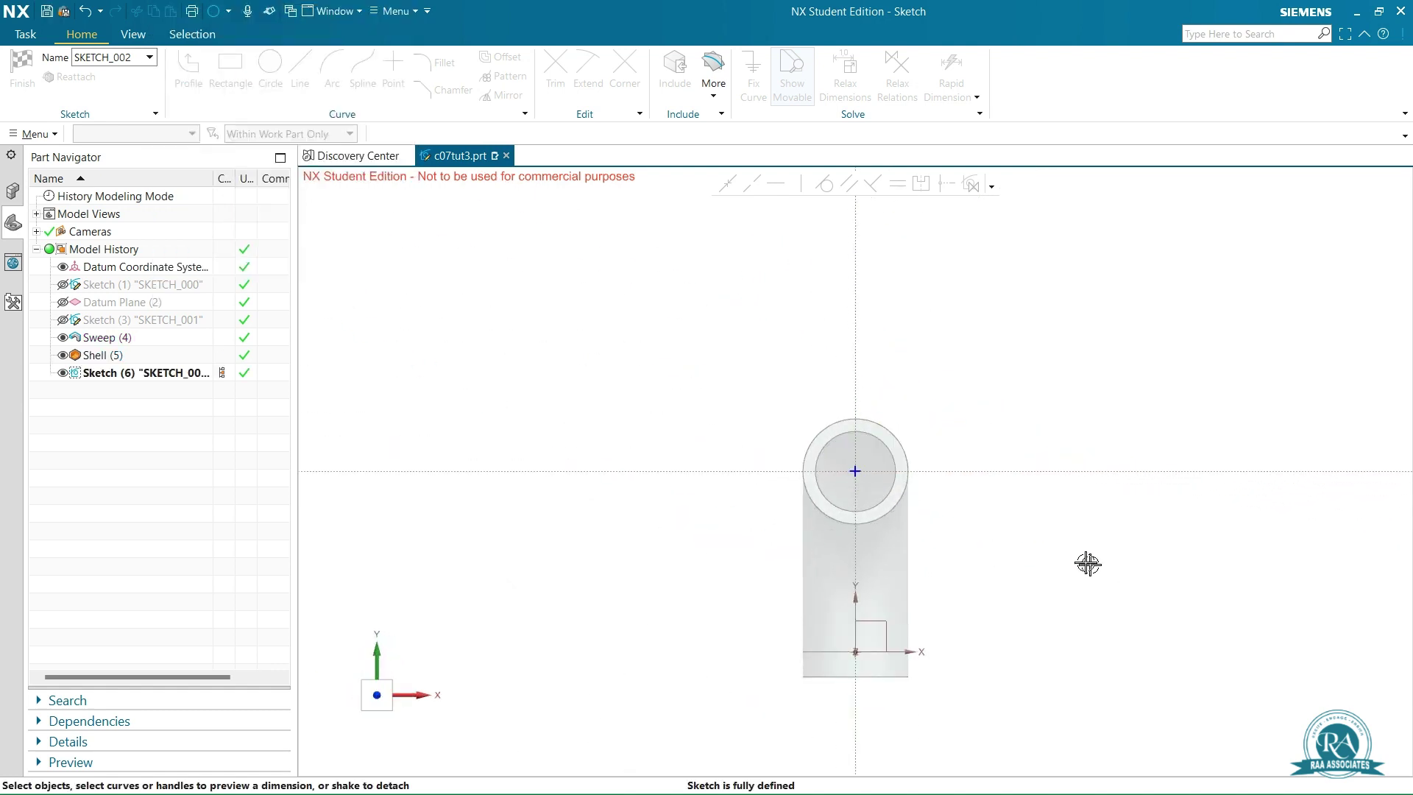
# Draw a 36 by 36 mm rectangle from its centre at the pipe opening's centre, with an angle of 0.
pyautogui.scroll(2, 1048, 555)
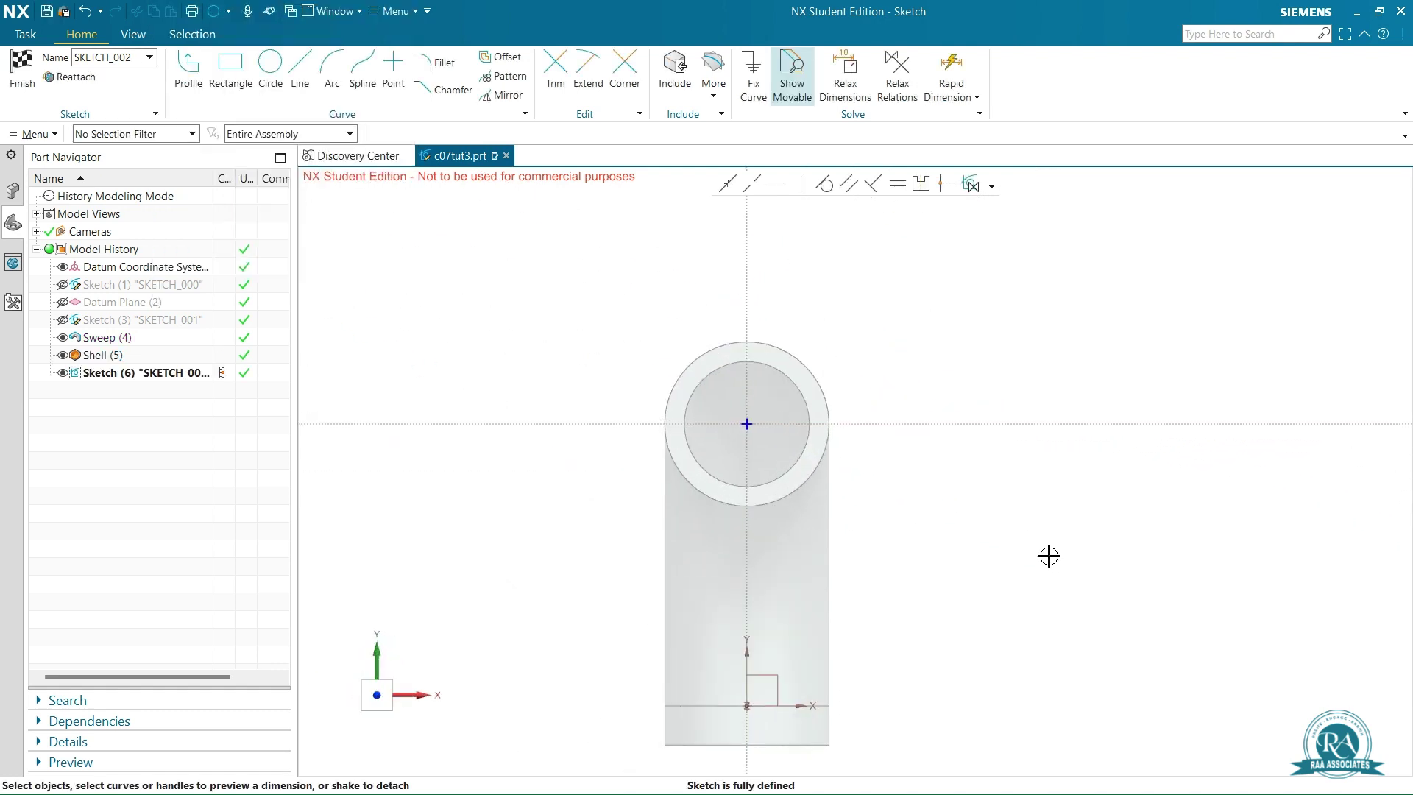
pyautogui.click(245, 74)
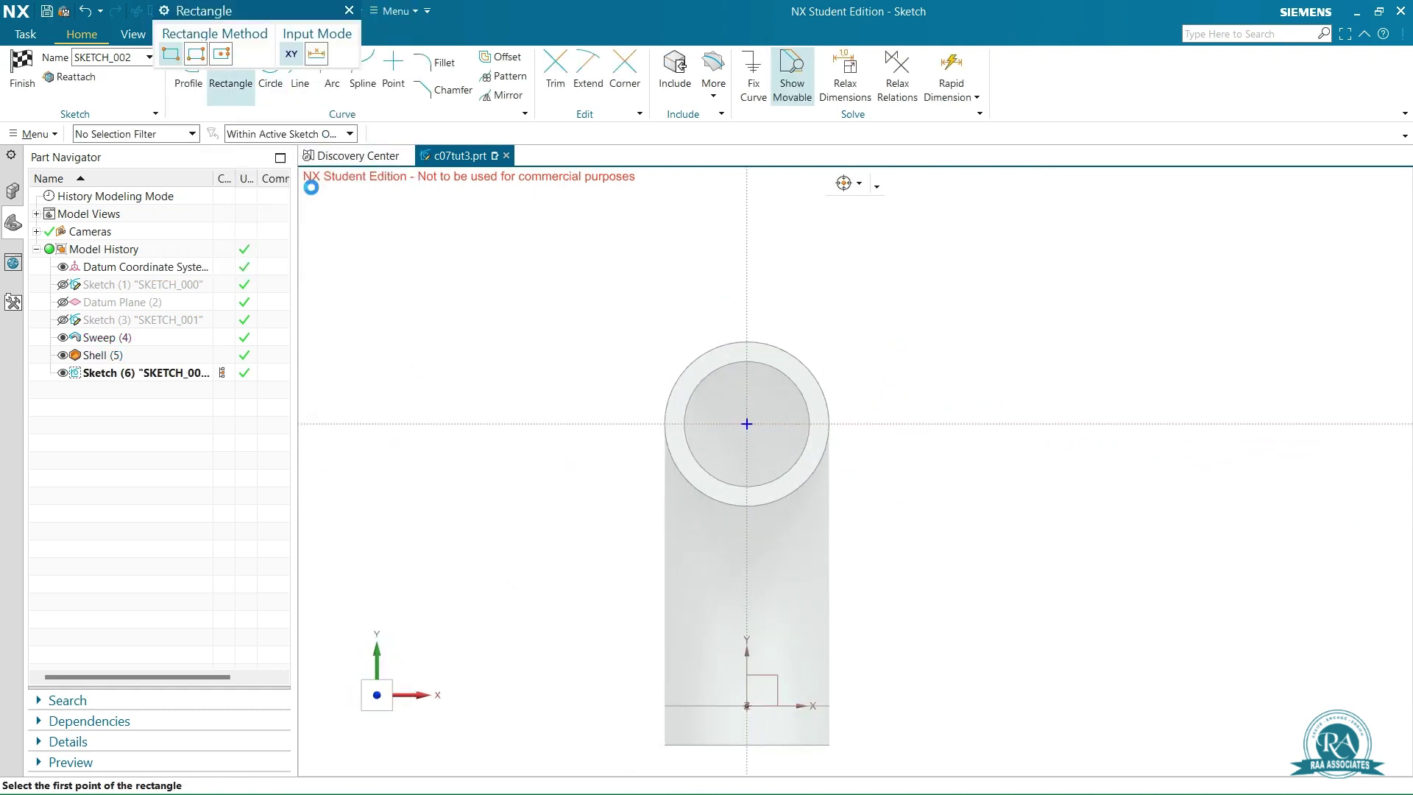
pyautogui.click(222, 57)
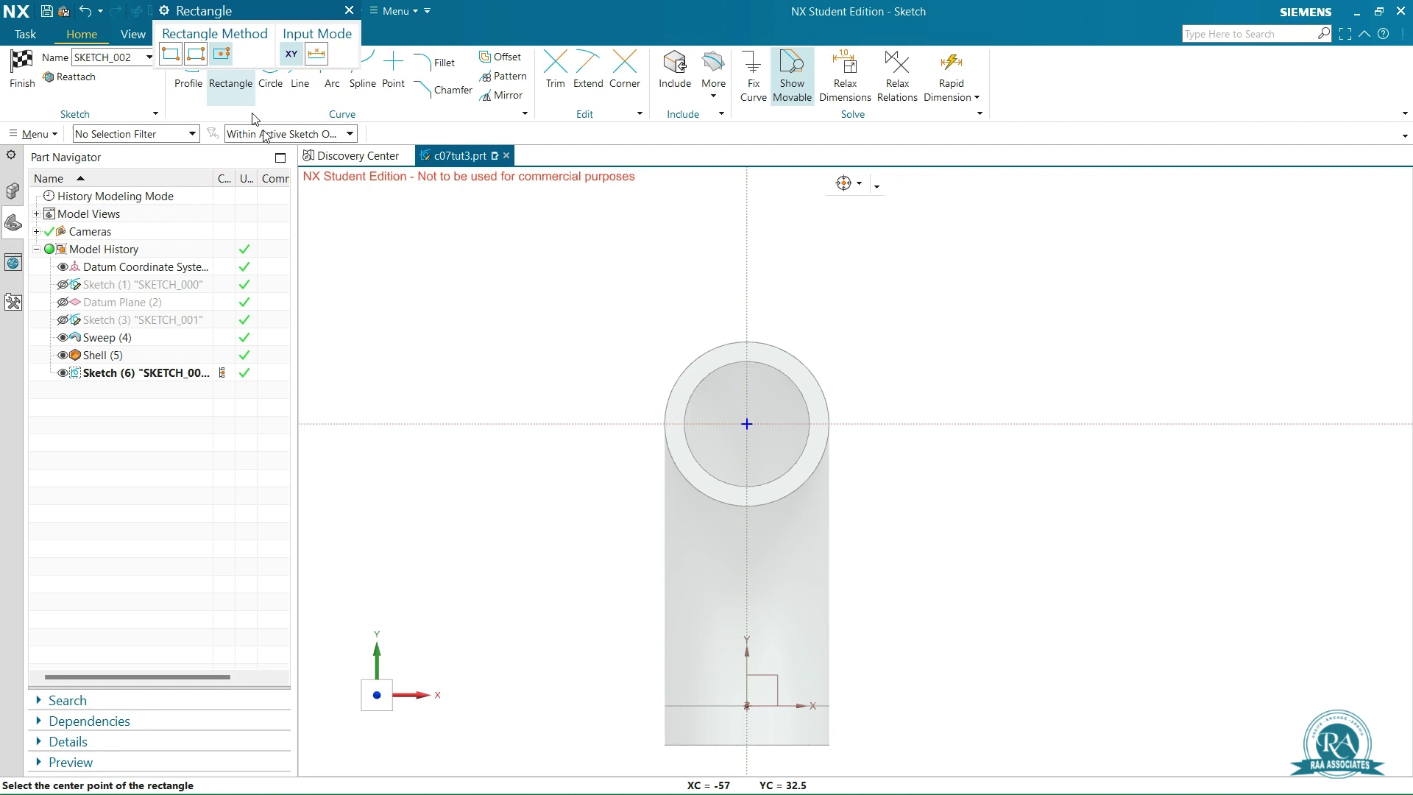
pyautogui.click(748, 425)
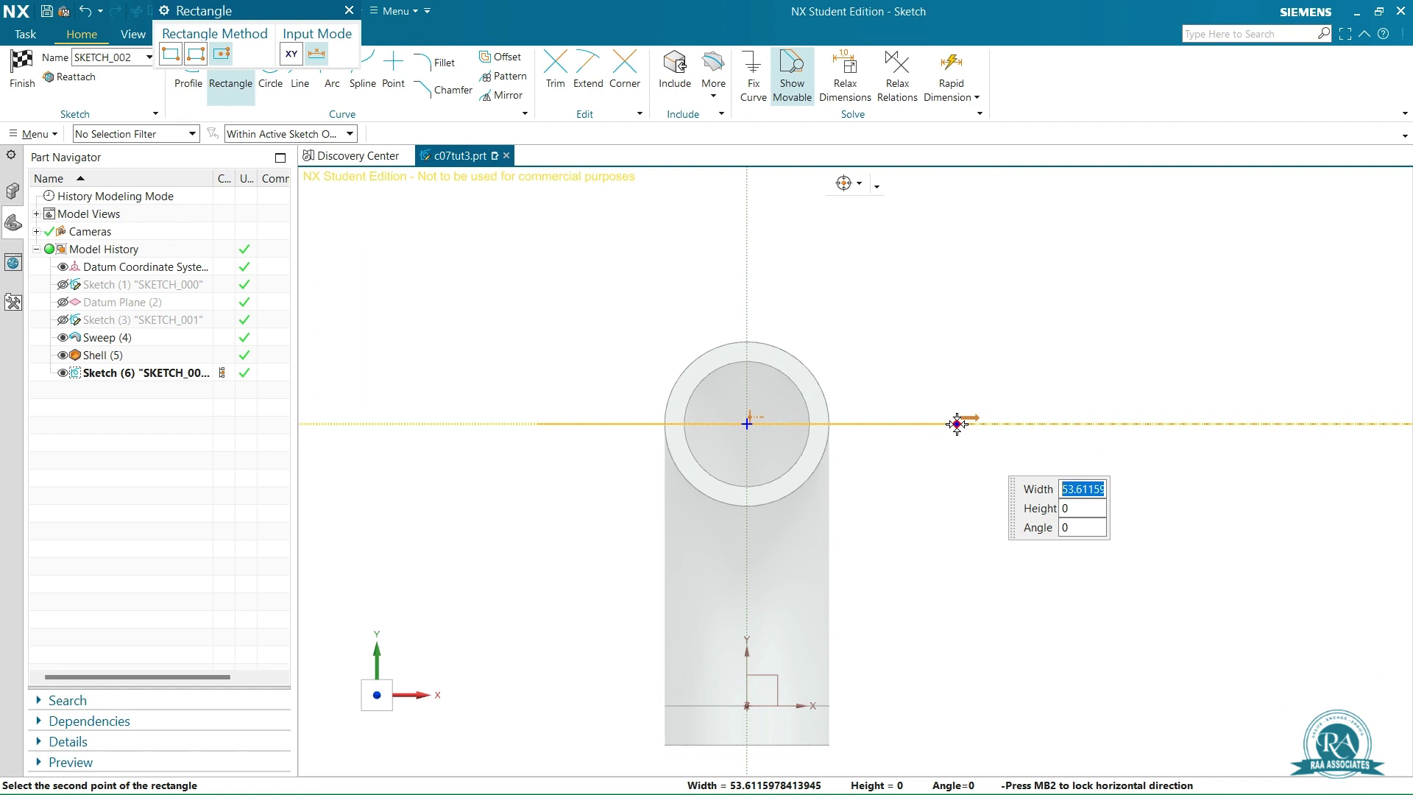
pyautogui.write('36')
pyautogui.press('Tab')
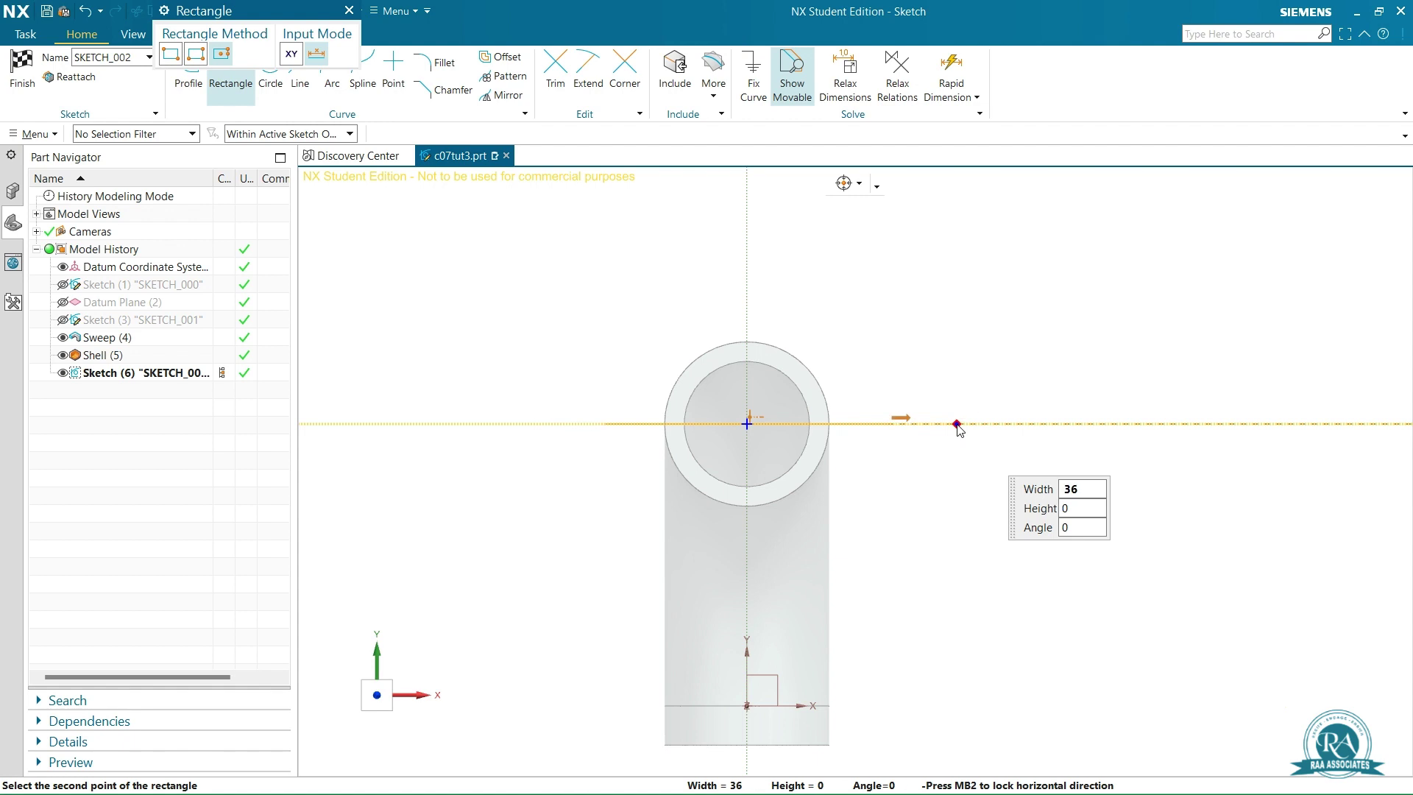
pyautogui.press('Tab')
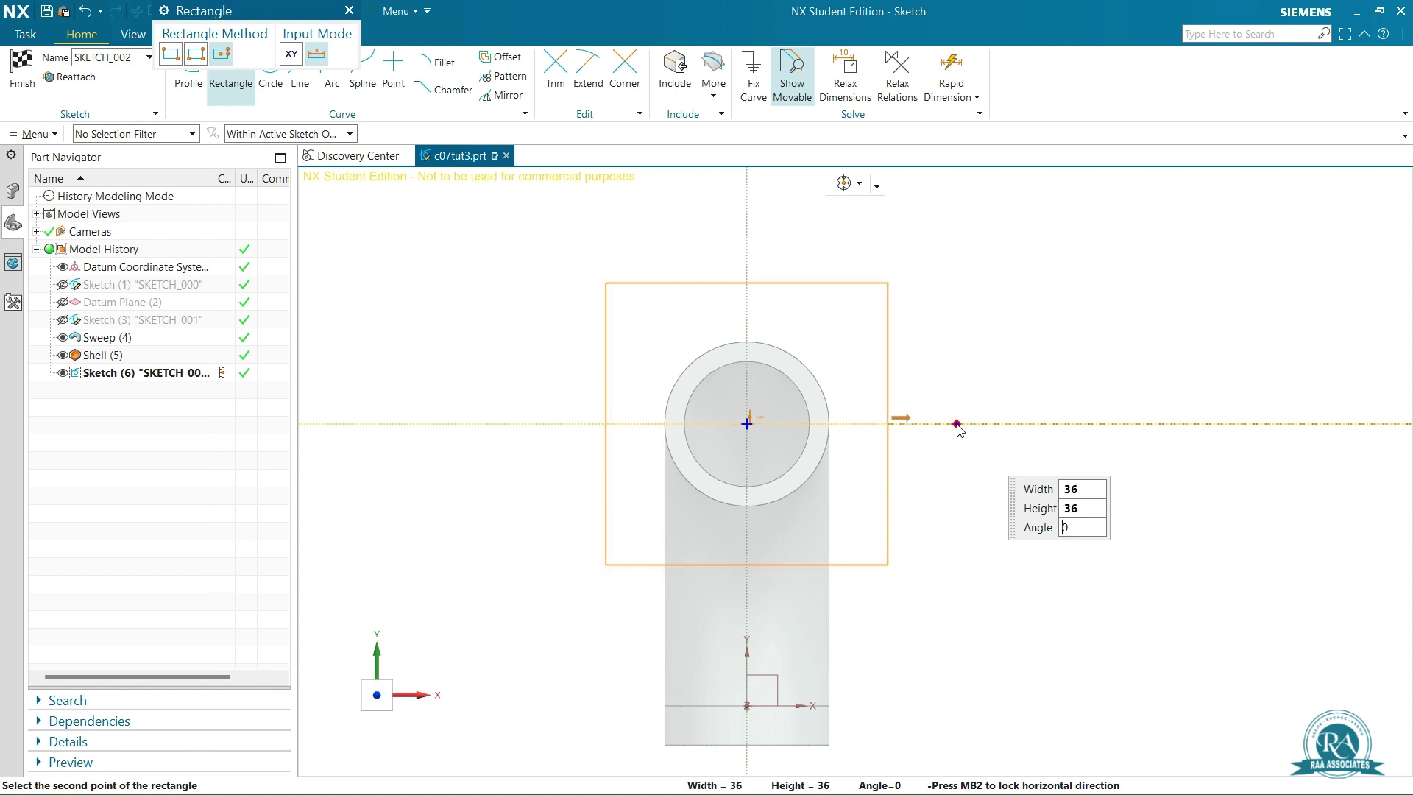
pyautogui.press('Return')
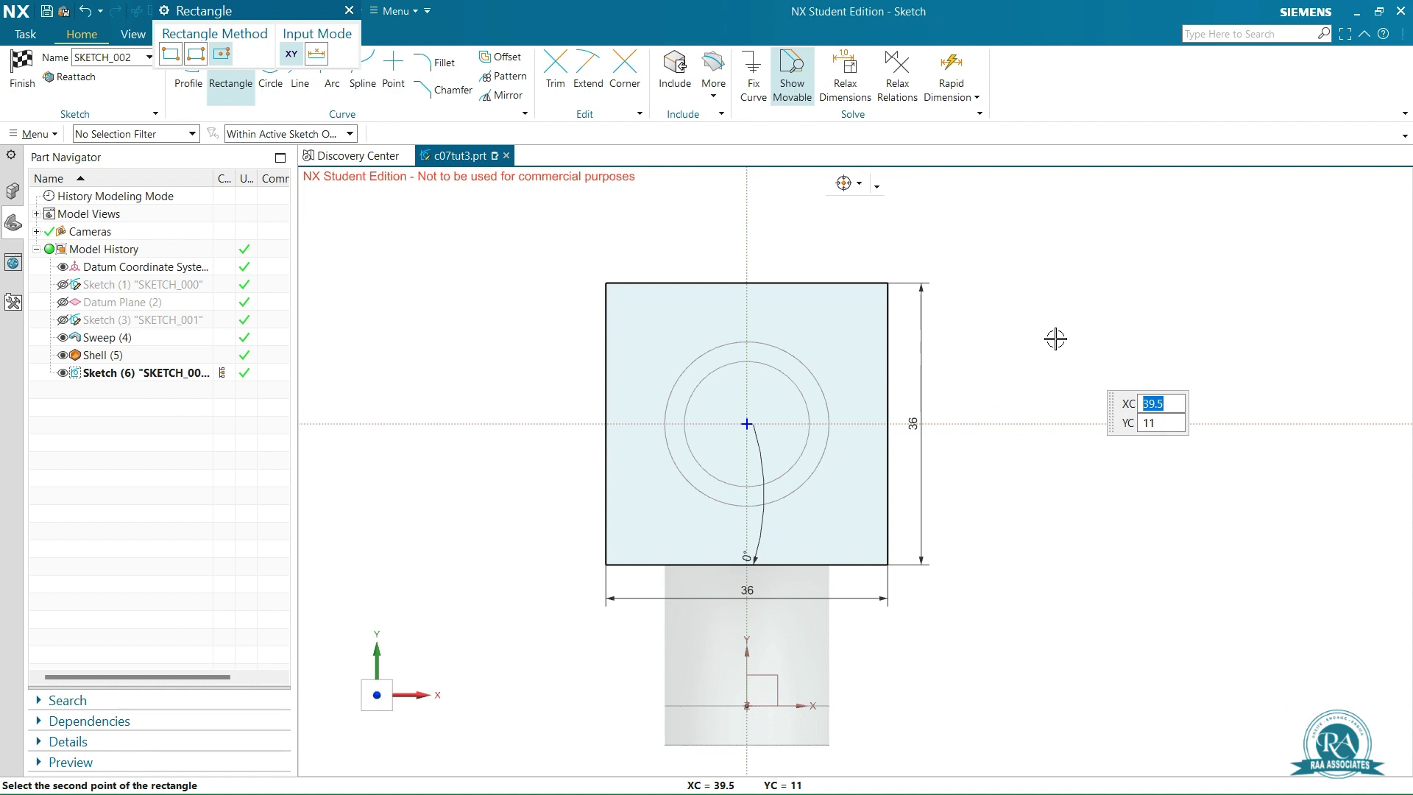
pyautogui.press('Escape')
# Fillet all four corners of the square with radius 2 mm and finish the sketch.
pyautogui.click(436, 63)
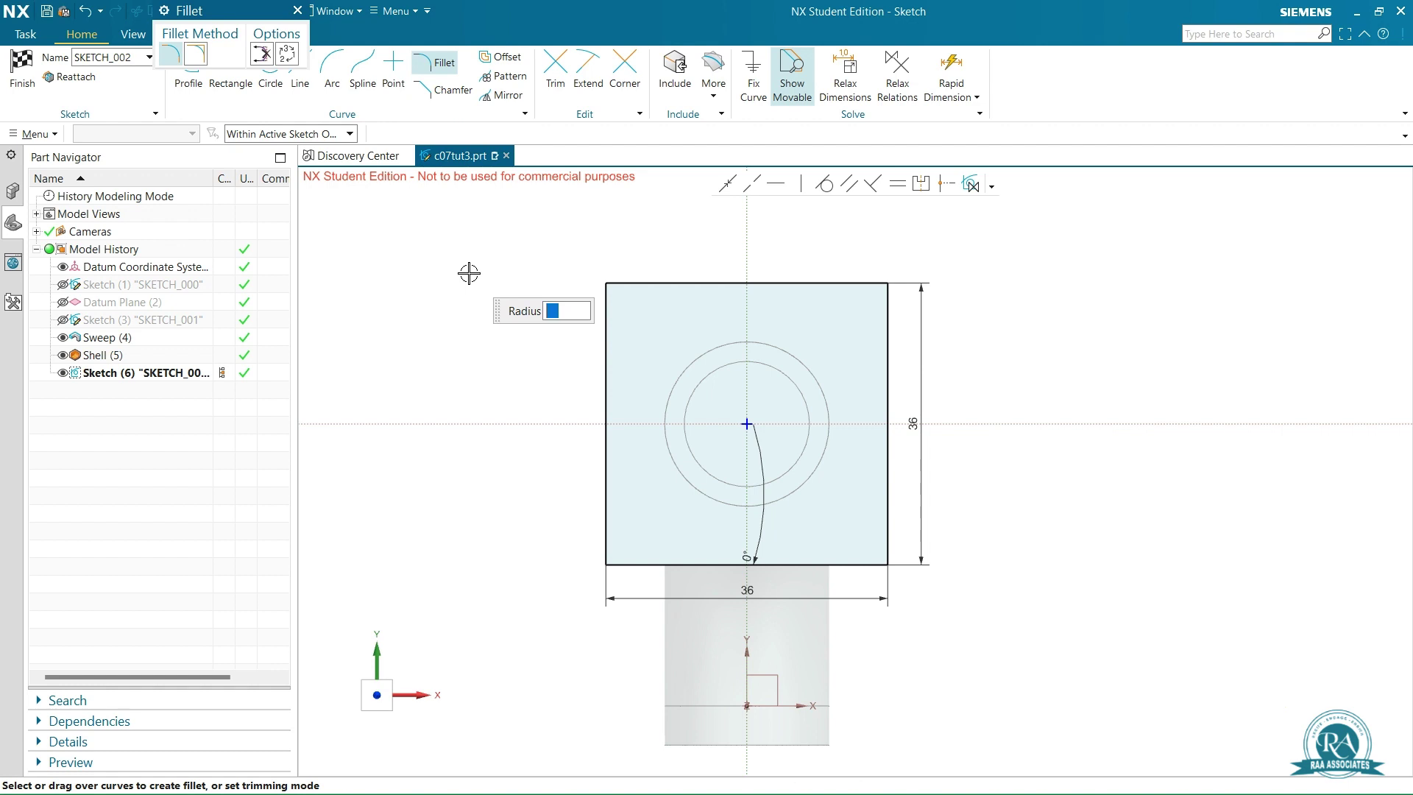
pyautogui.write('2')
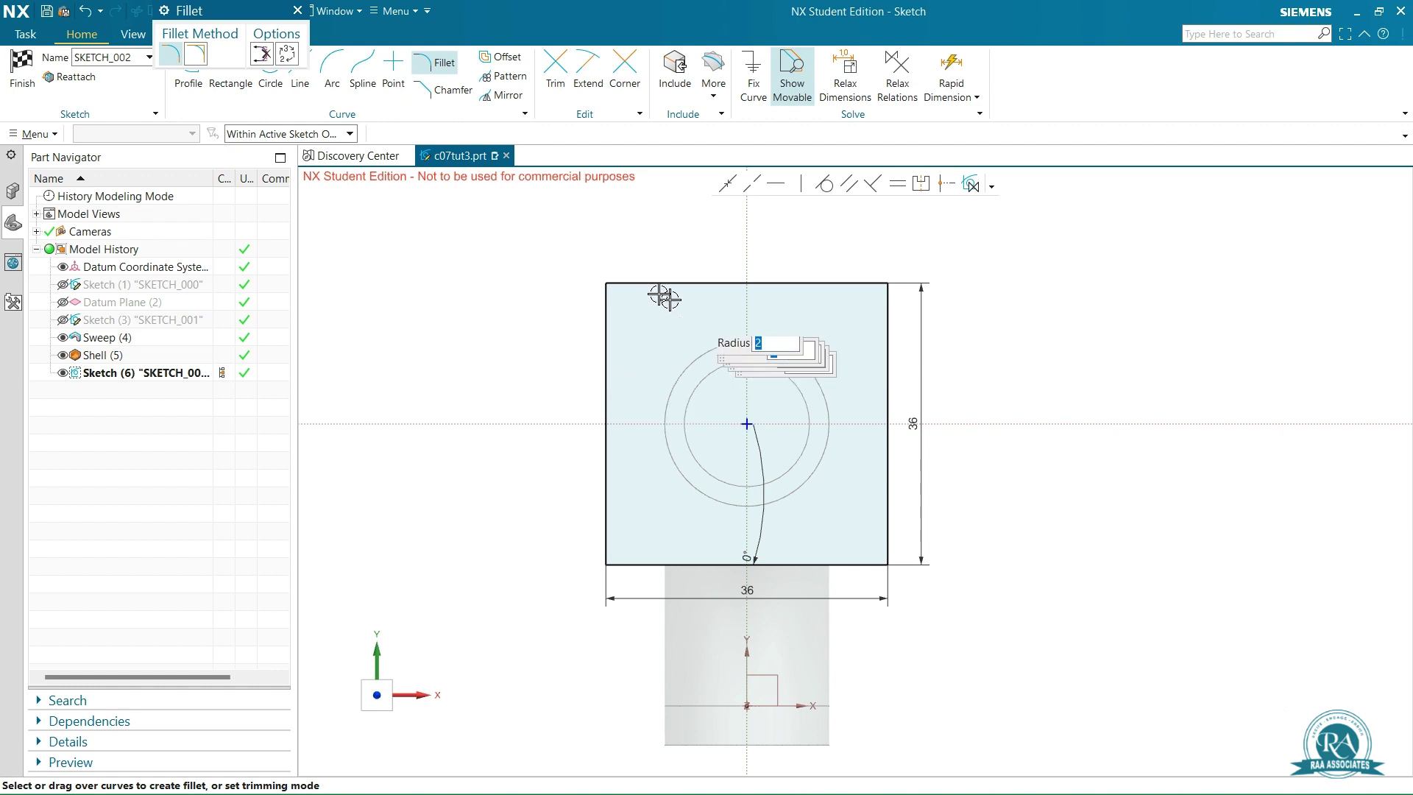
pyautogui.click(605, 282)
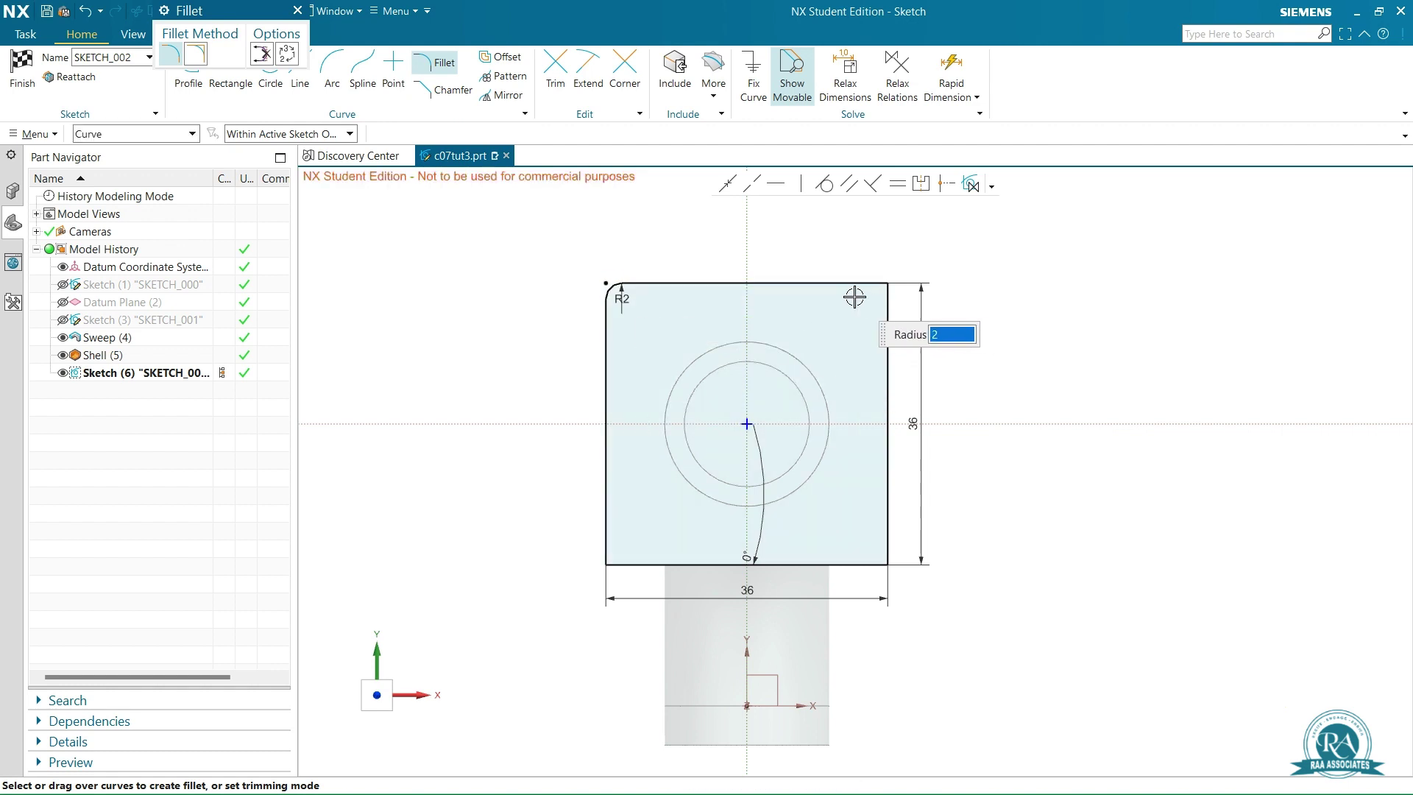
pyautogui.click(888, 283)
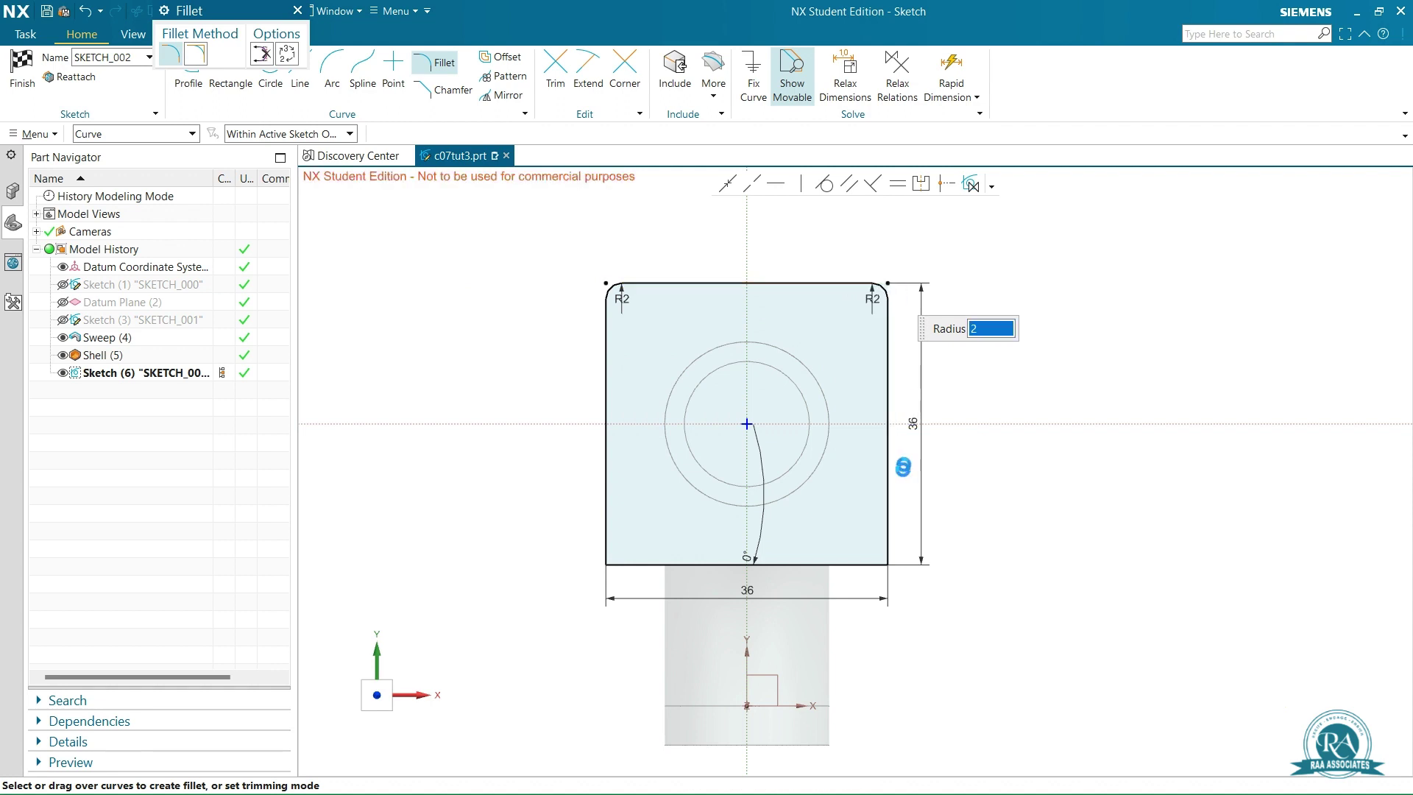
pyautogui.click(888, 565)
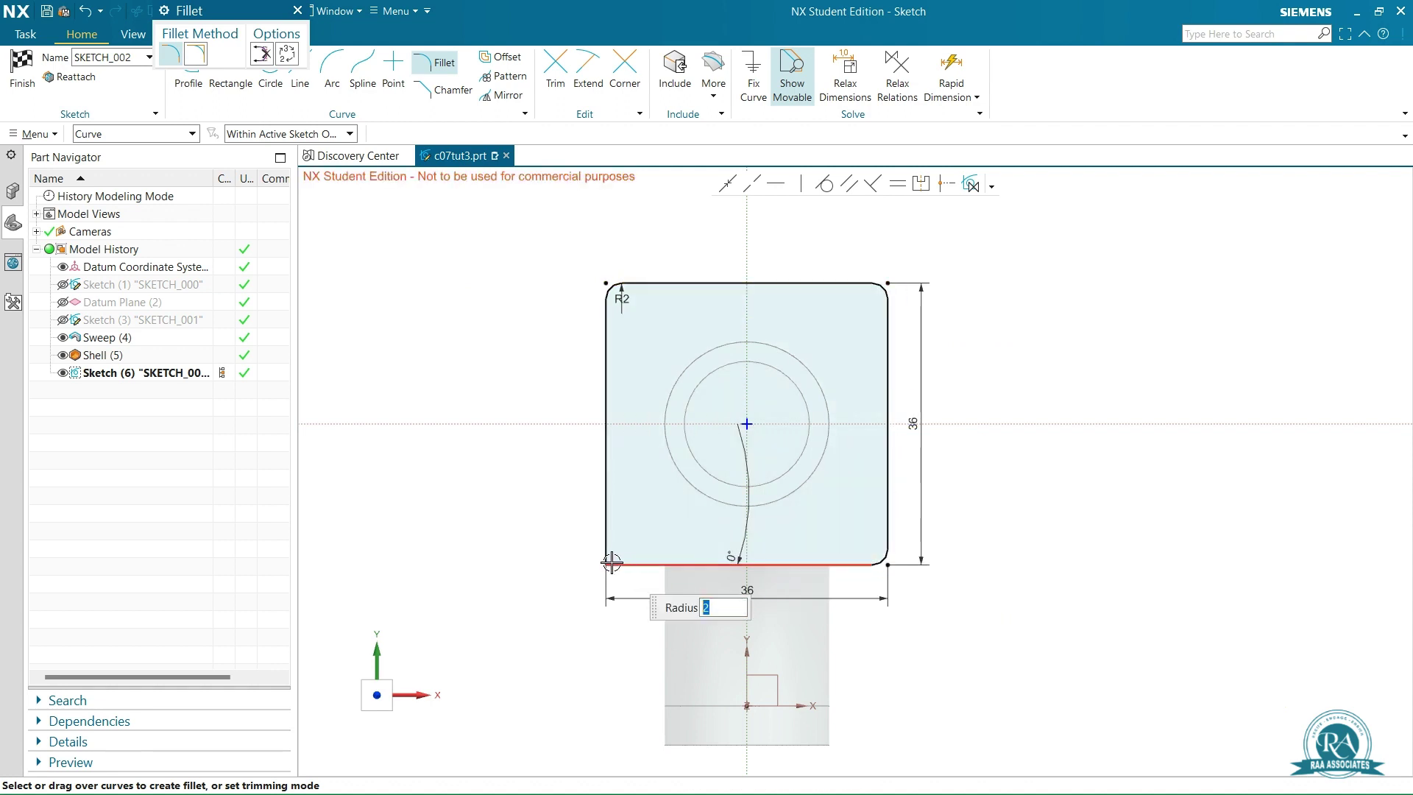
pyautogui.click(604, 557)
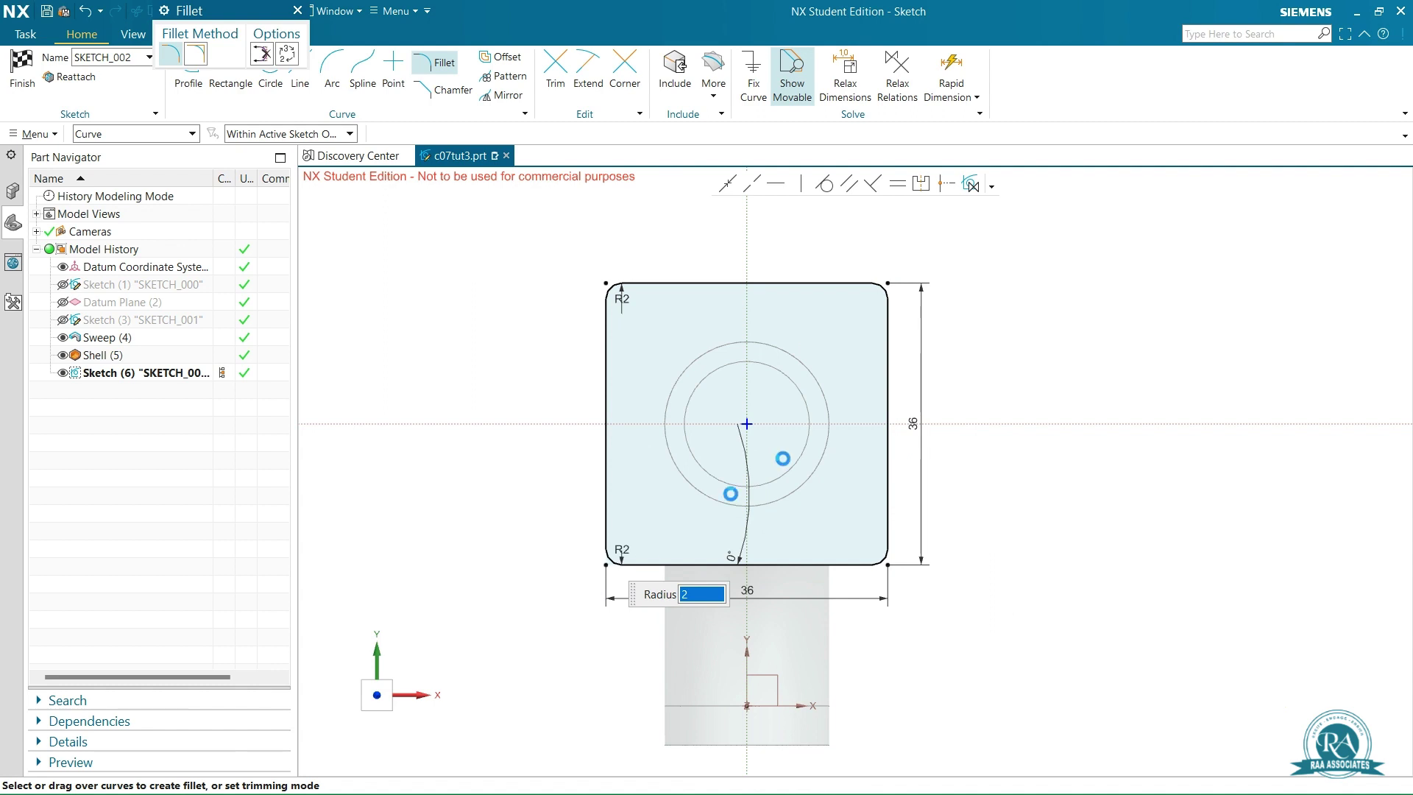
pyautogui.press('Escape')
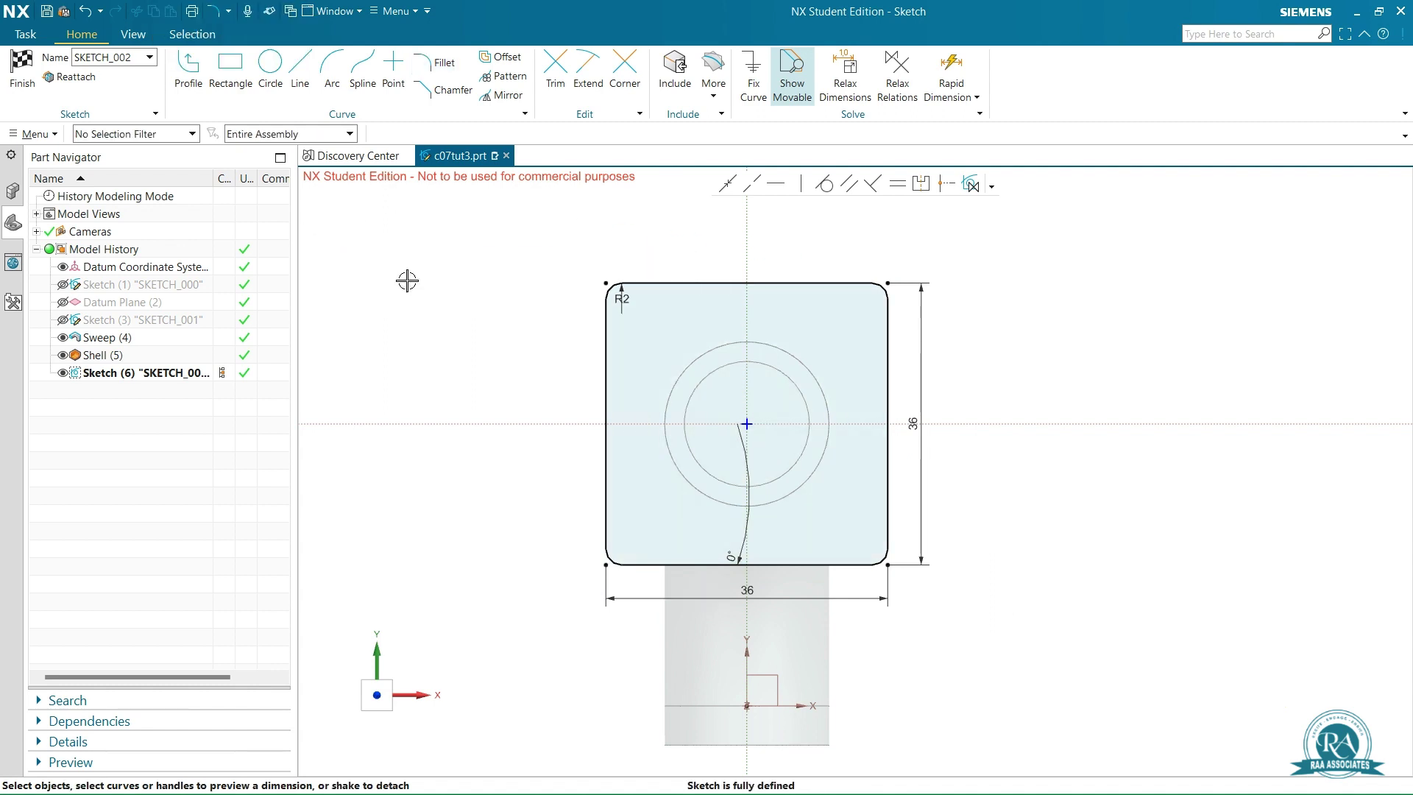
pyautogui.rightClick(328, 243)
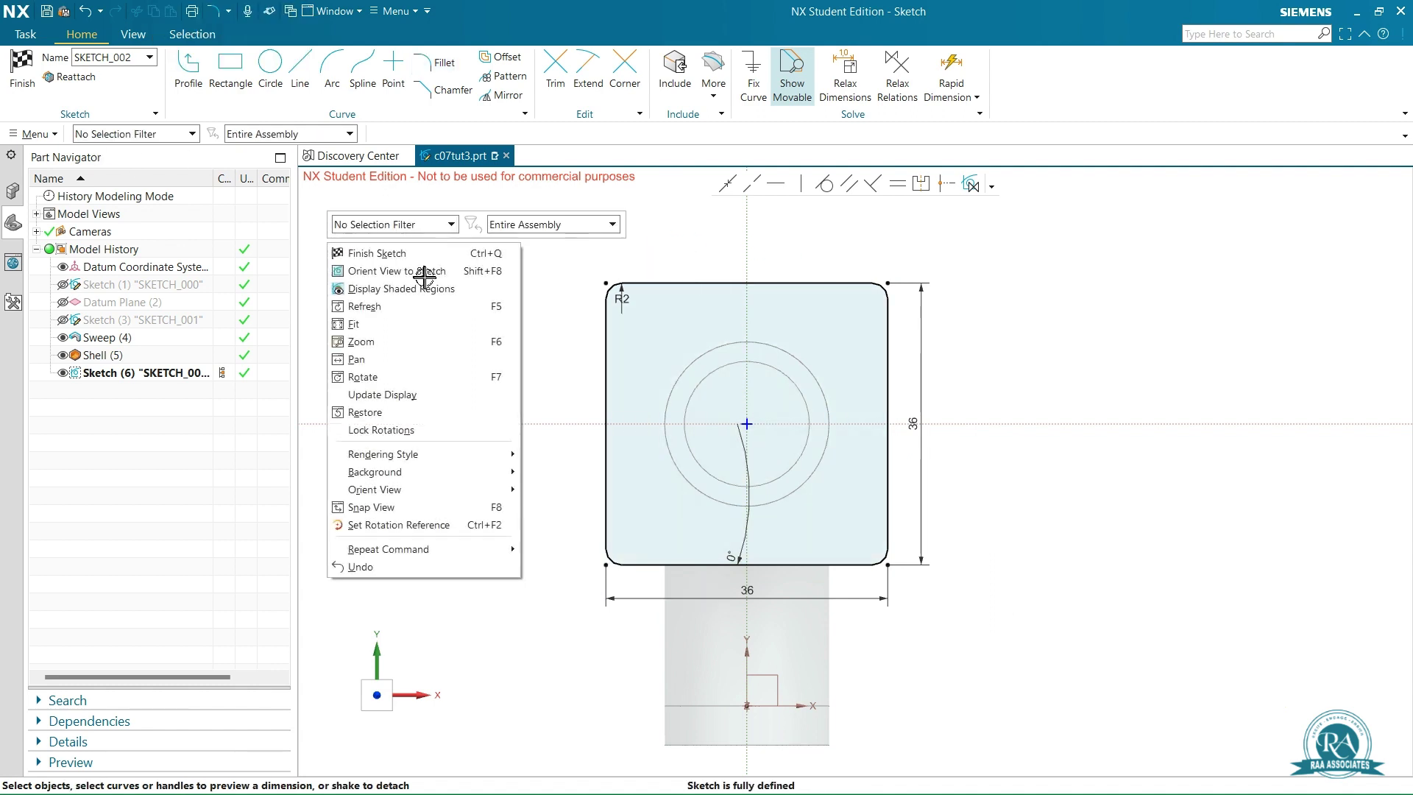
pyautogui.click(427, 263)
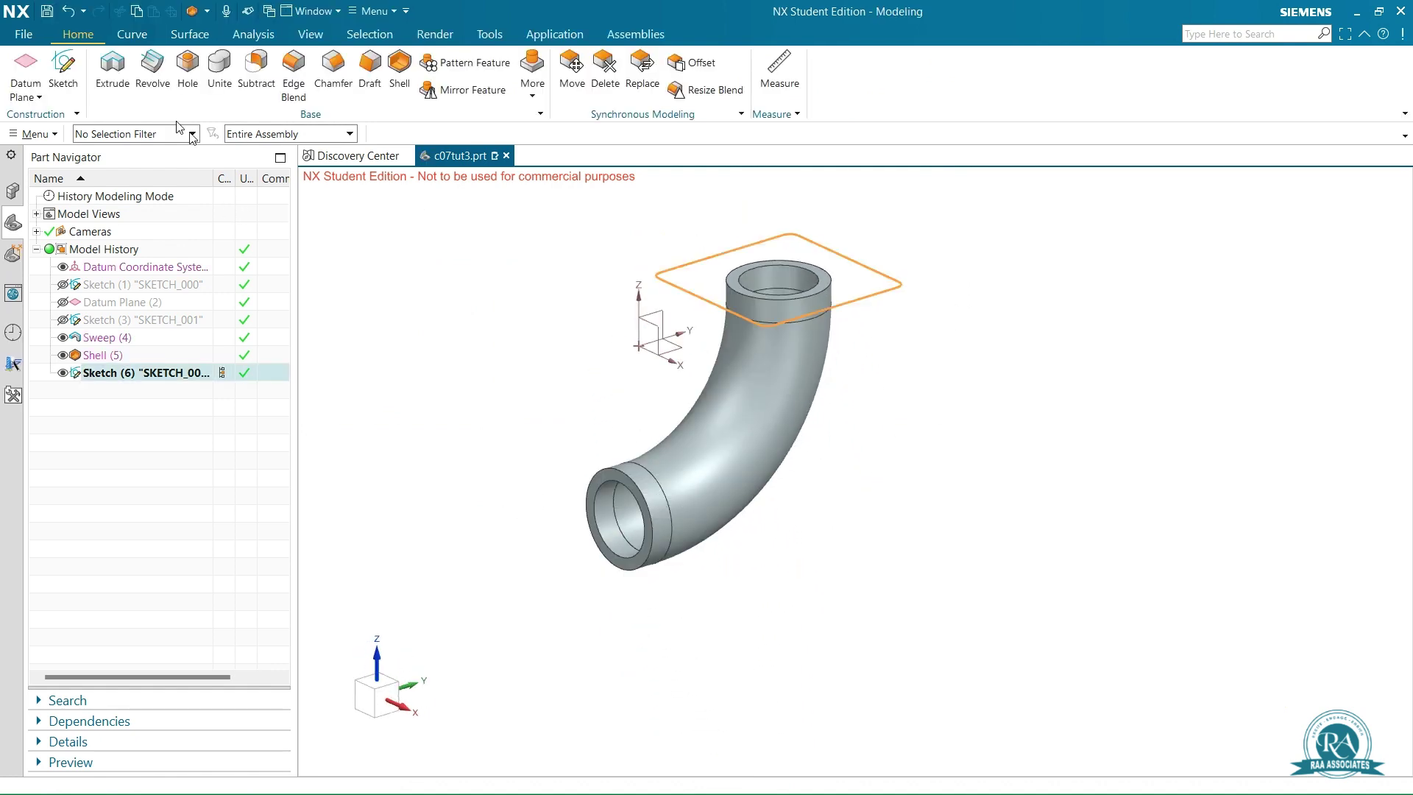
# Extrude the rounded square upward from 0 to 5 mm as a solid and unite it with the elbow.
pyautogui.click(121, 68)
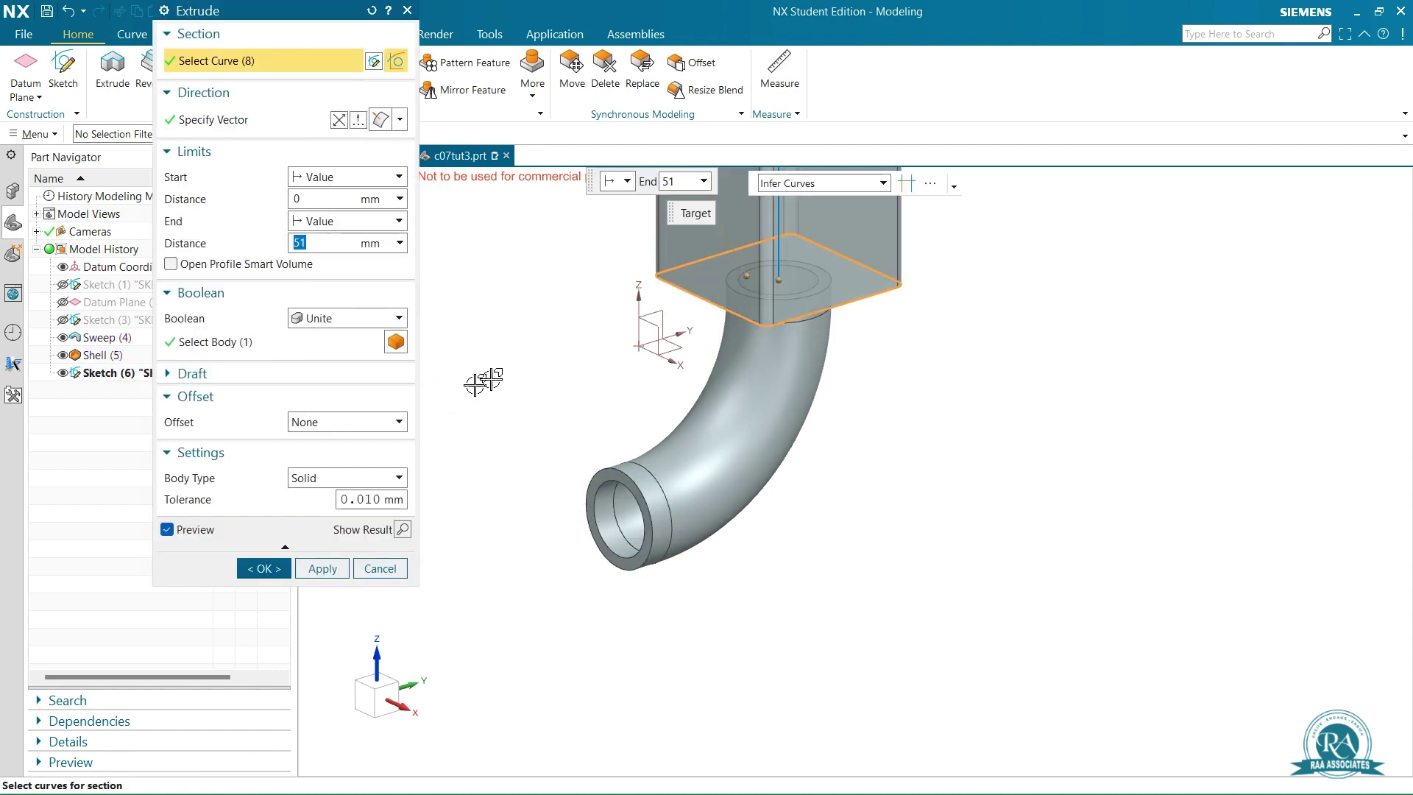
pyautogui.scroll(-4, 1062, 383)
pyautogui.scroll(2, 994, 236)
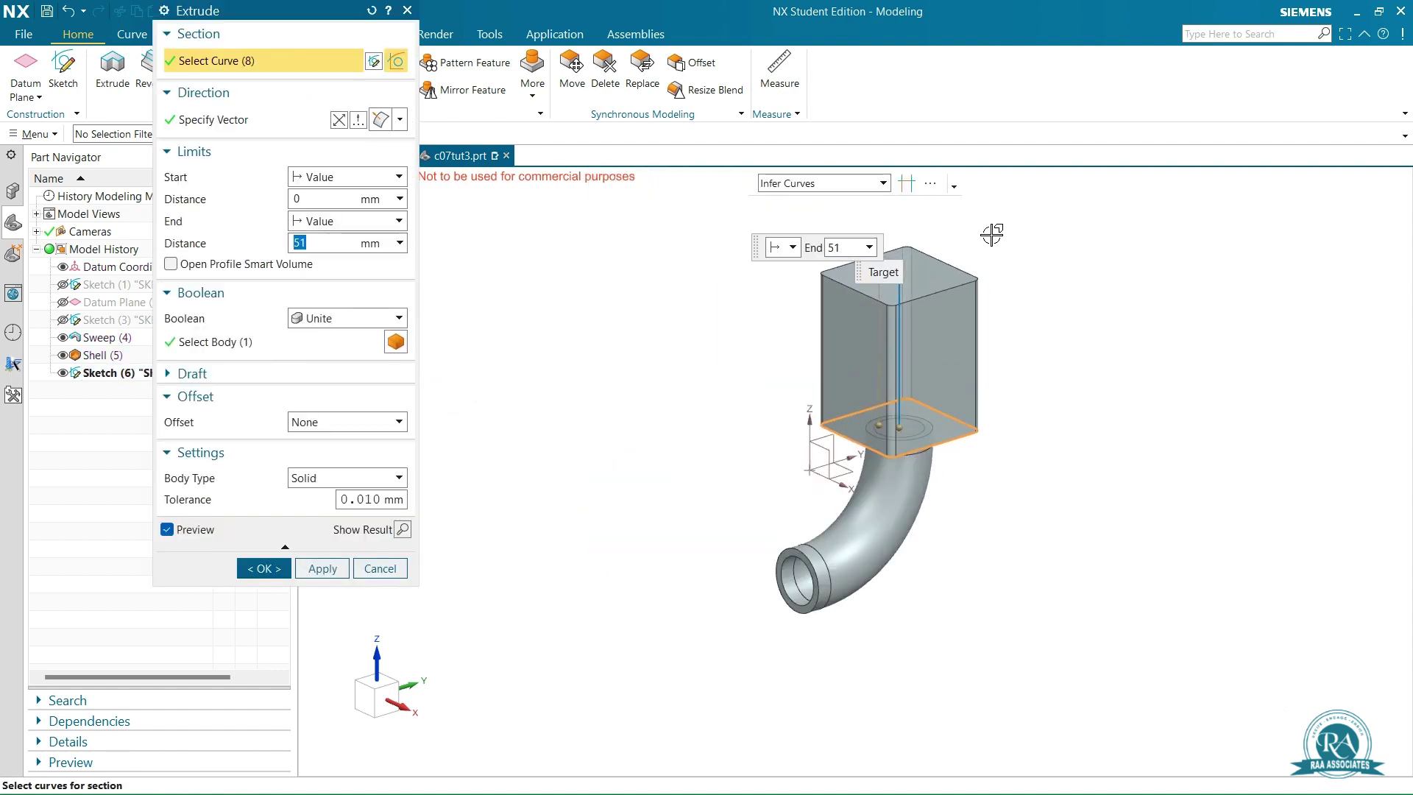
pyautogui.click(328, 242)
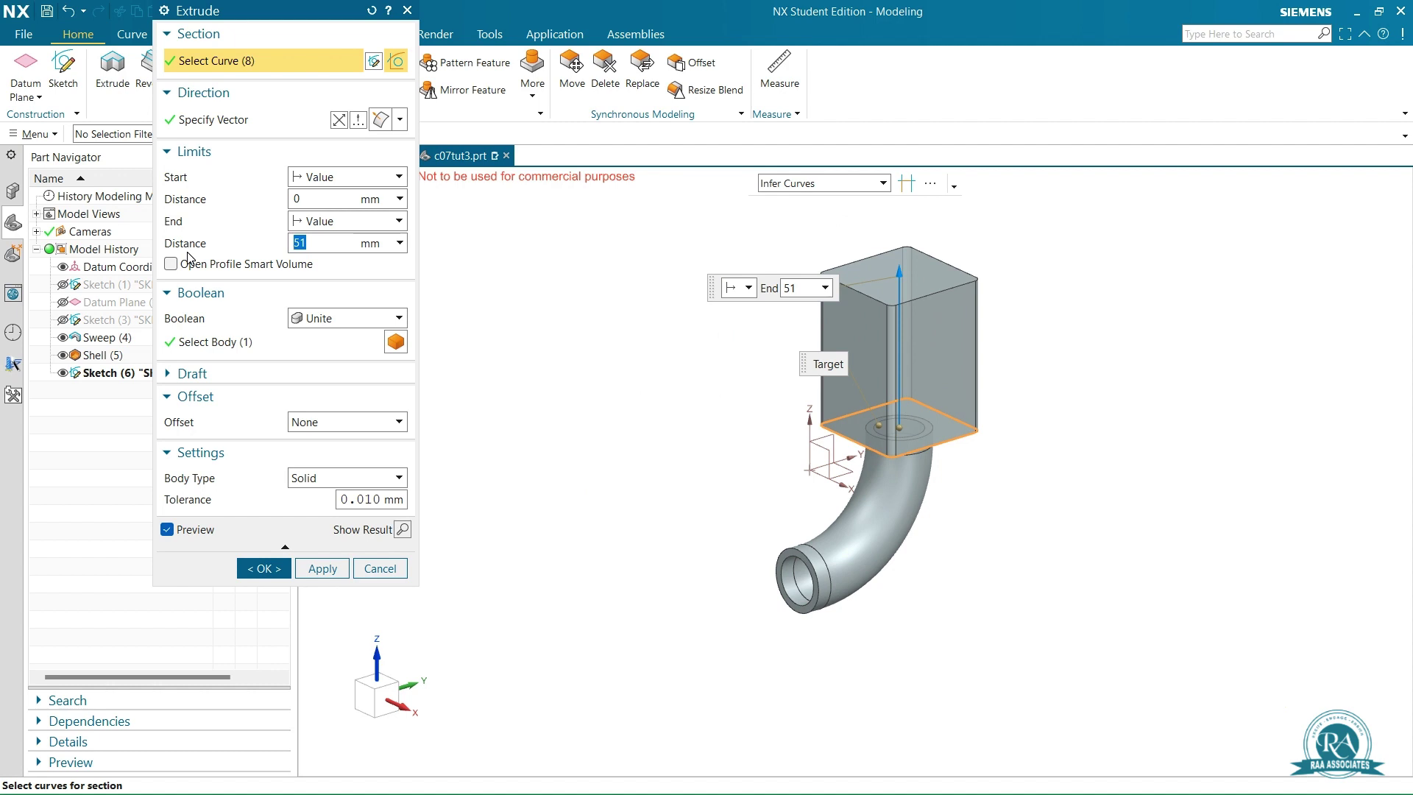
pyautogui.write('5')
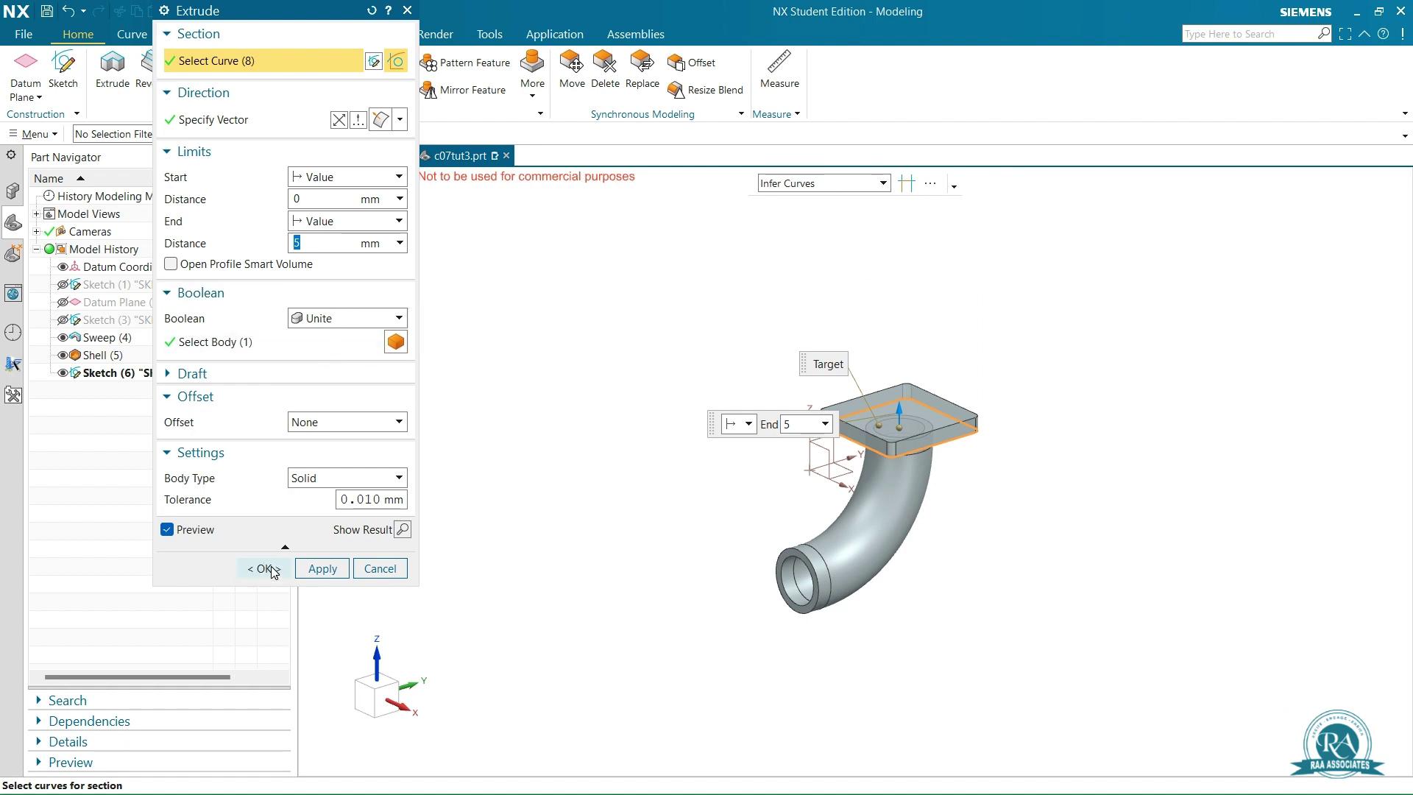
pyautogui.click(265, 569)
# Start a new sketch on the ring-shaped face at the elbow's lower end.
pyautogui.scroll(1, 939, 376)
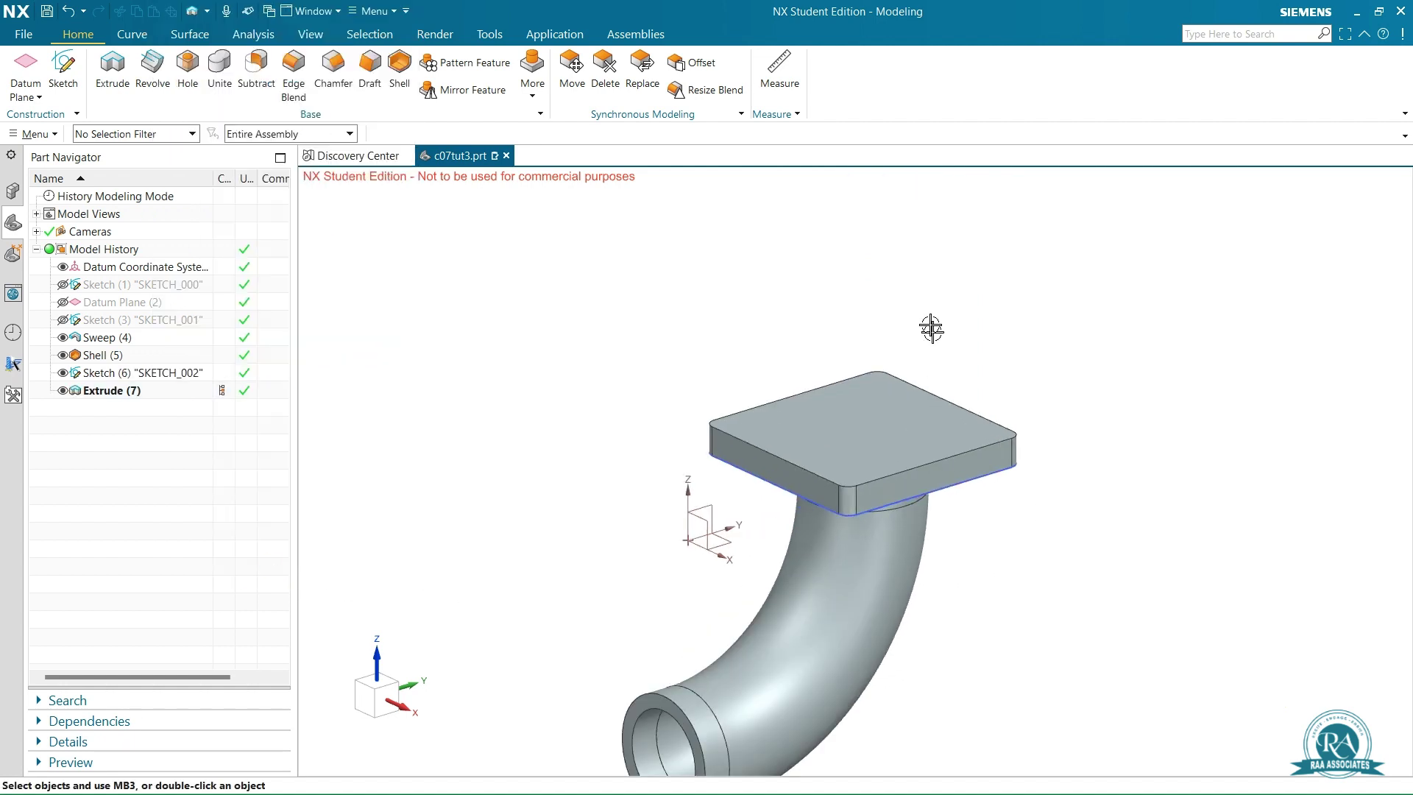
pyautogui.scroll(-3, 924, 308)
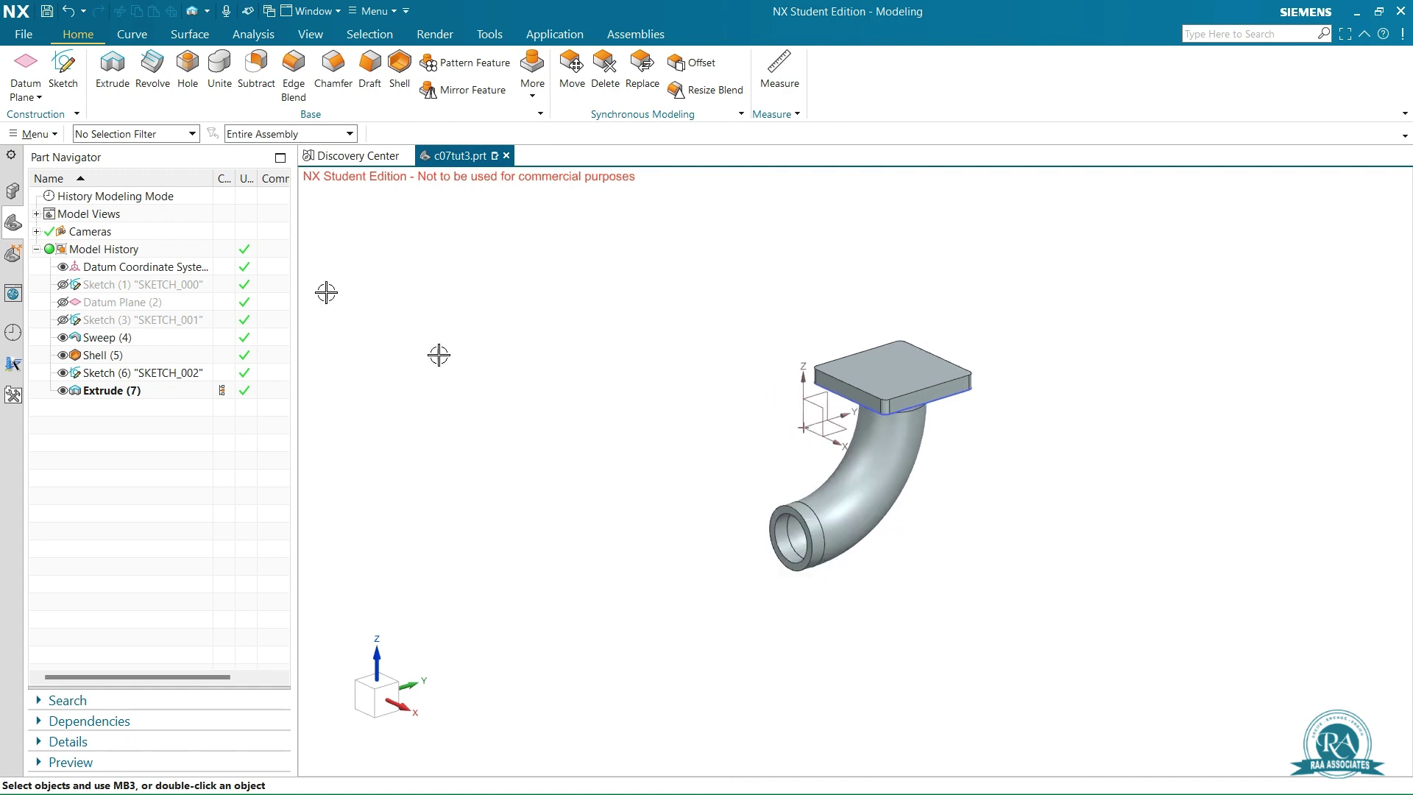
pyautogui.click(70, 70)
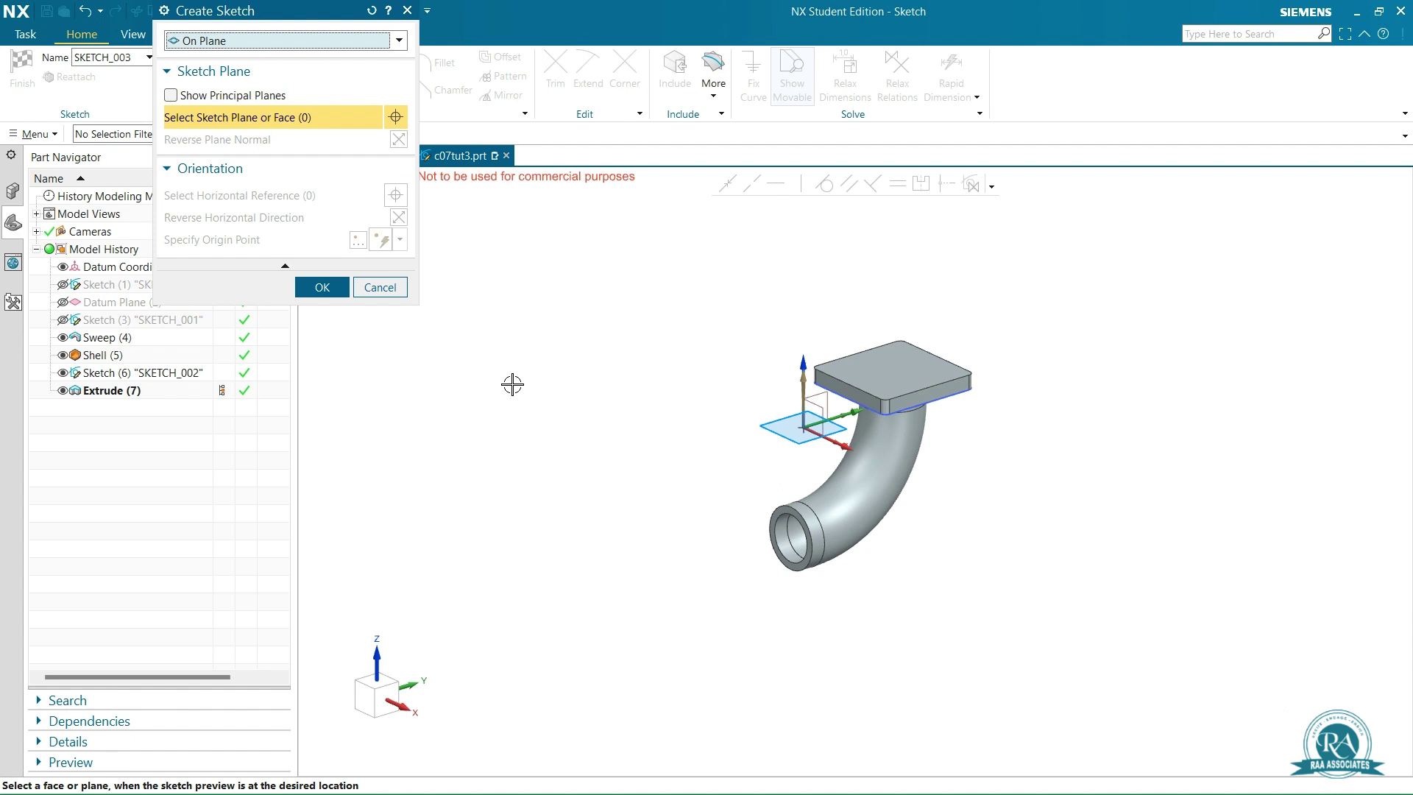
pyautogui.scroll(2, 789, 594)
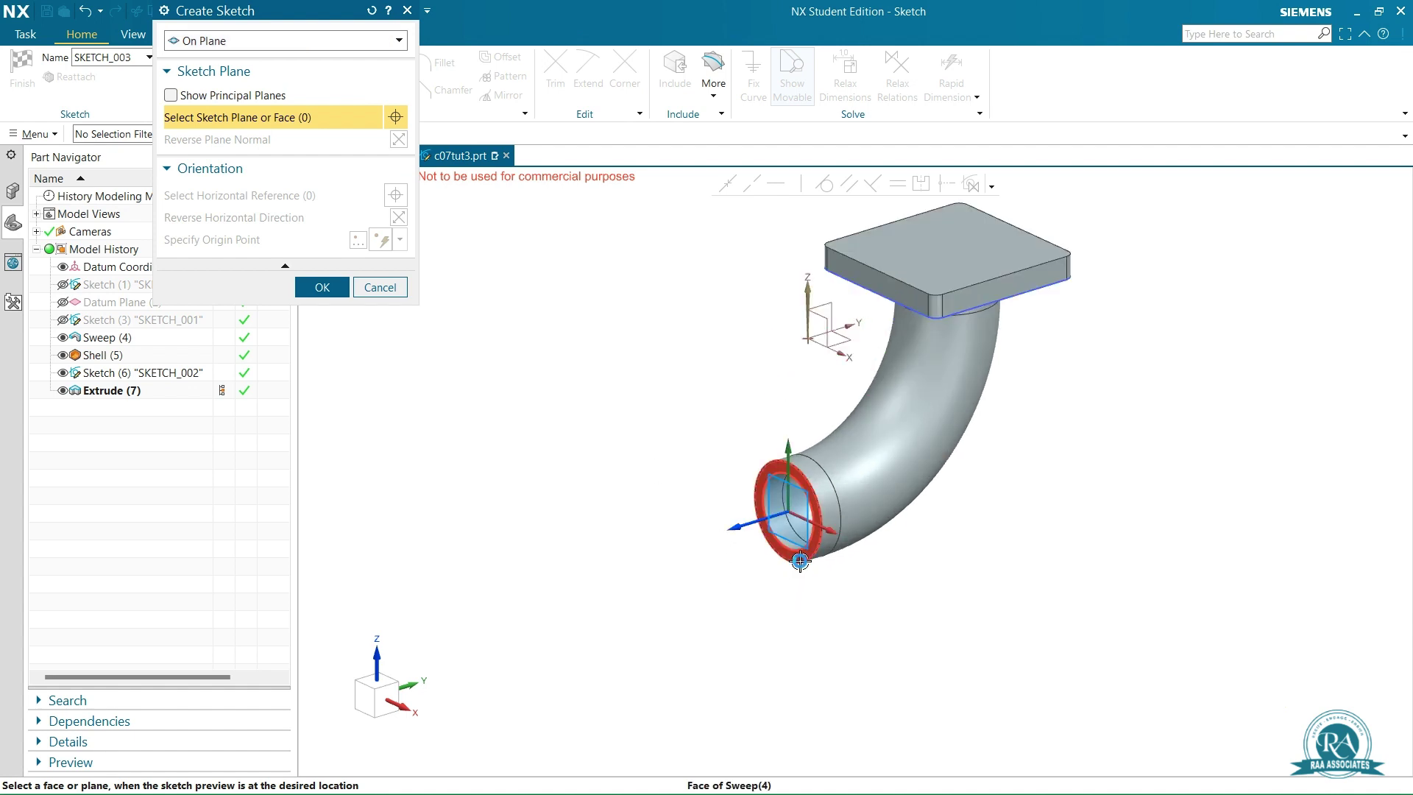
pyautogui.click(800, 561)
pyautogui.click(322, 287)
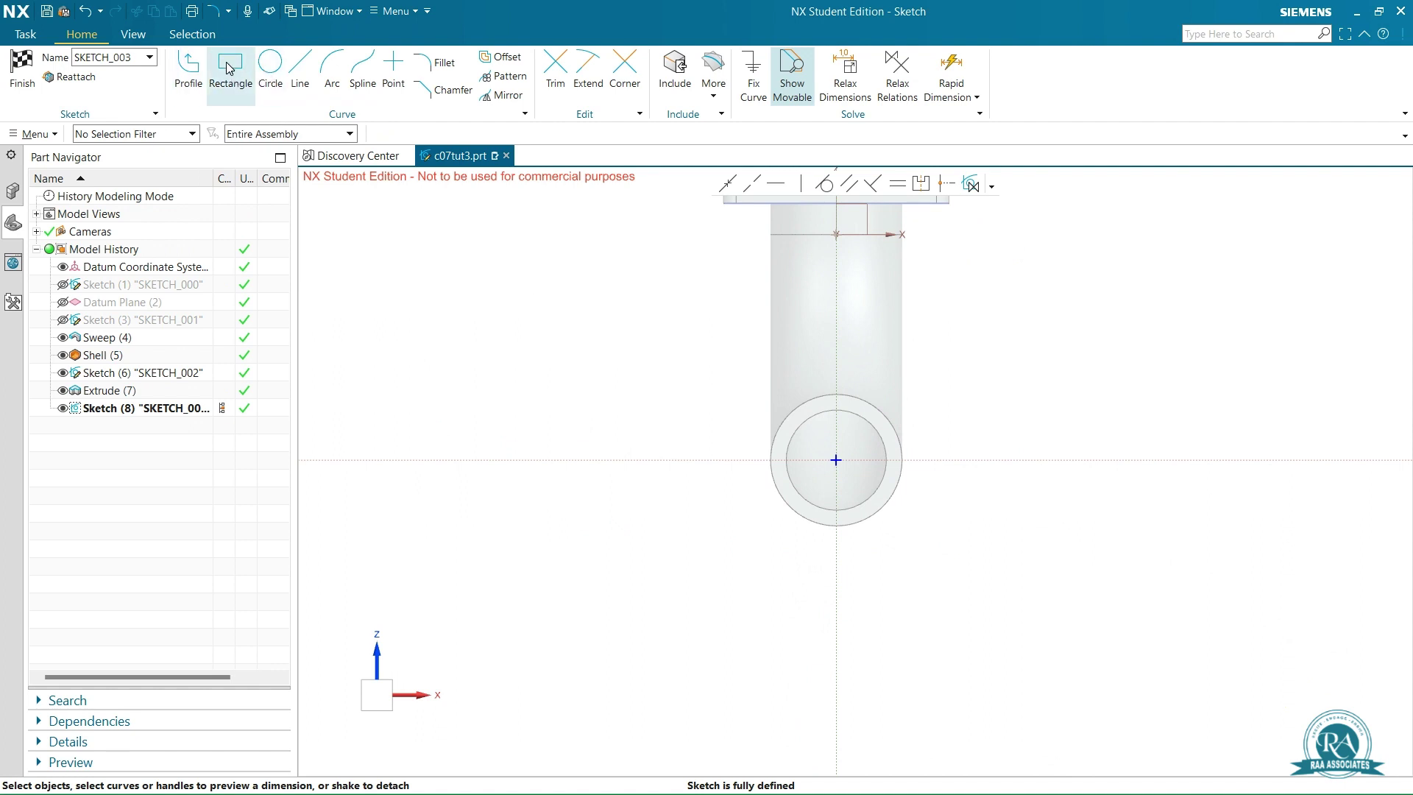
# Draw a 36 by 36 mm rectangle from its centre at the lower pipe opening's centre, with an angle of 0.
pyautogui.click(230, 72)
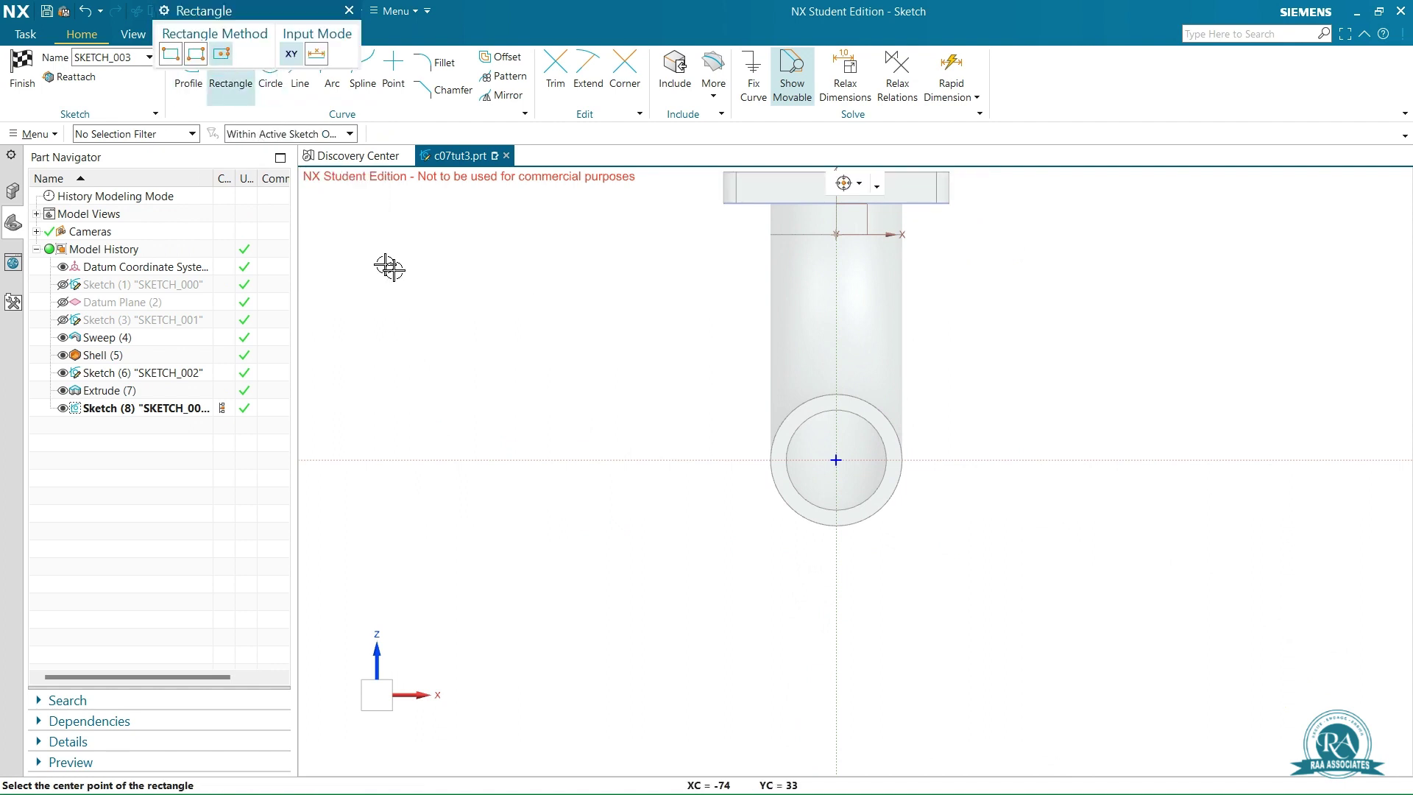
pyautogui.click(836, 460)
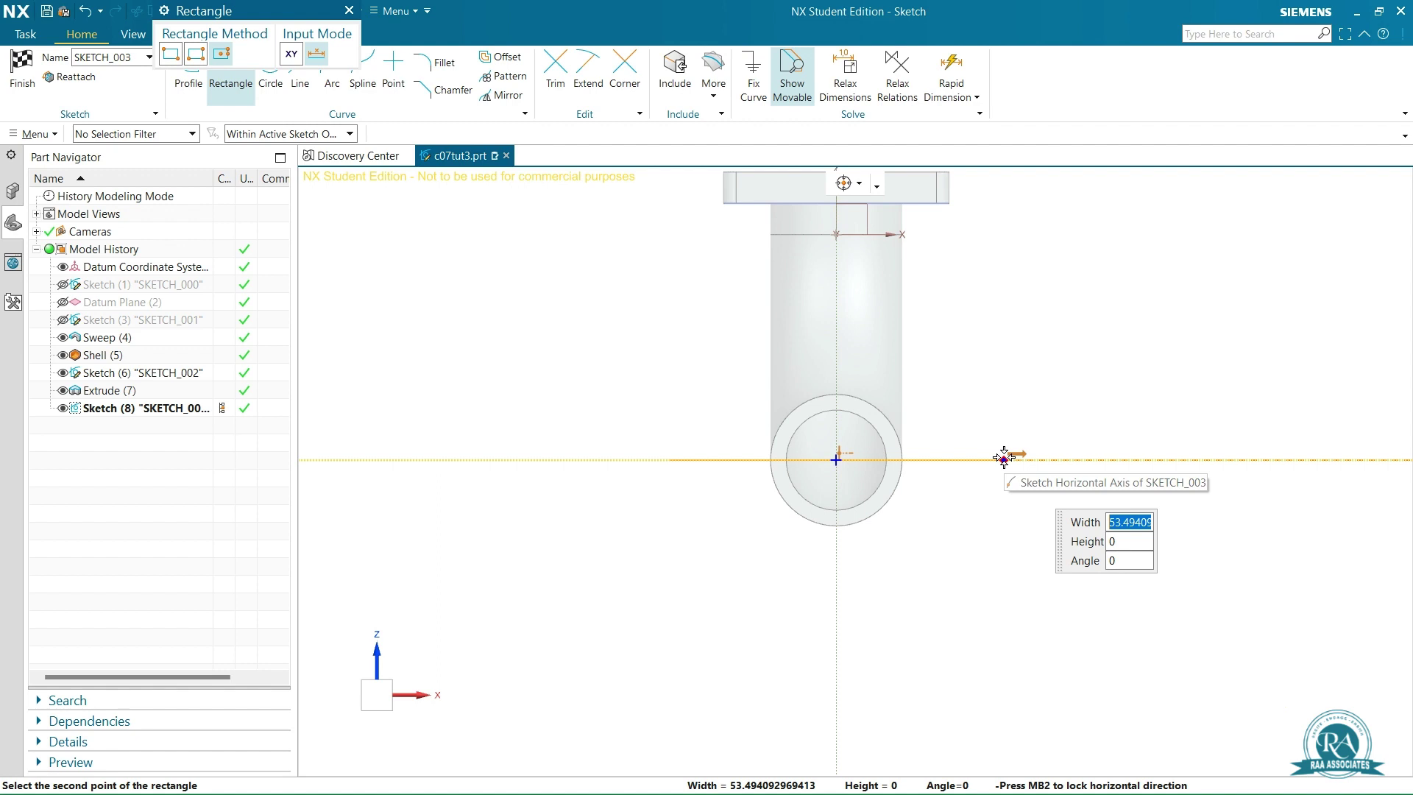
pyautogui.write('36')
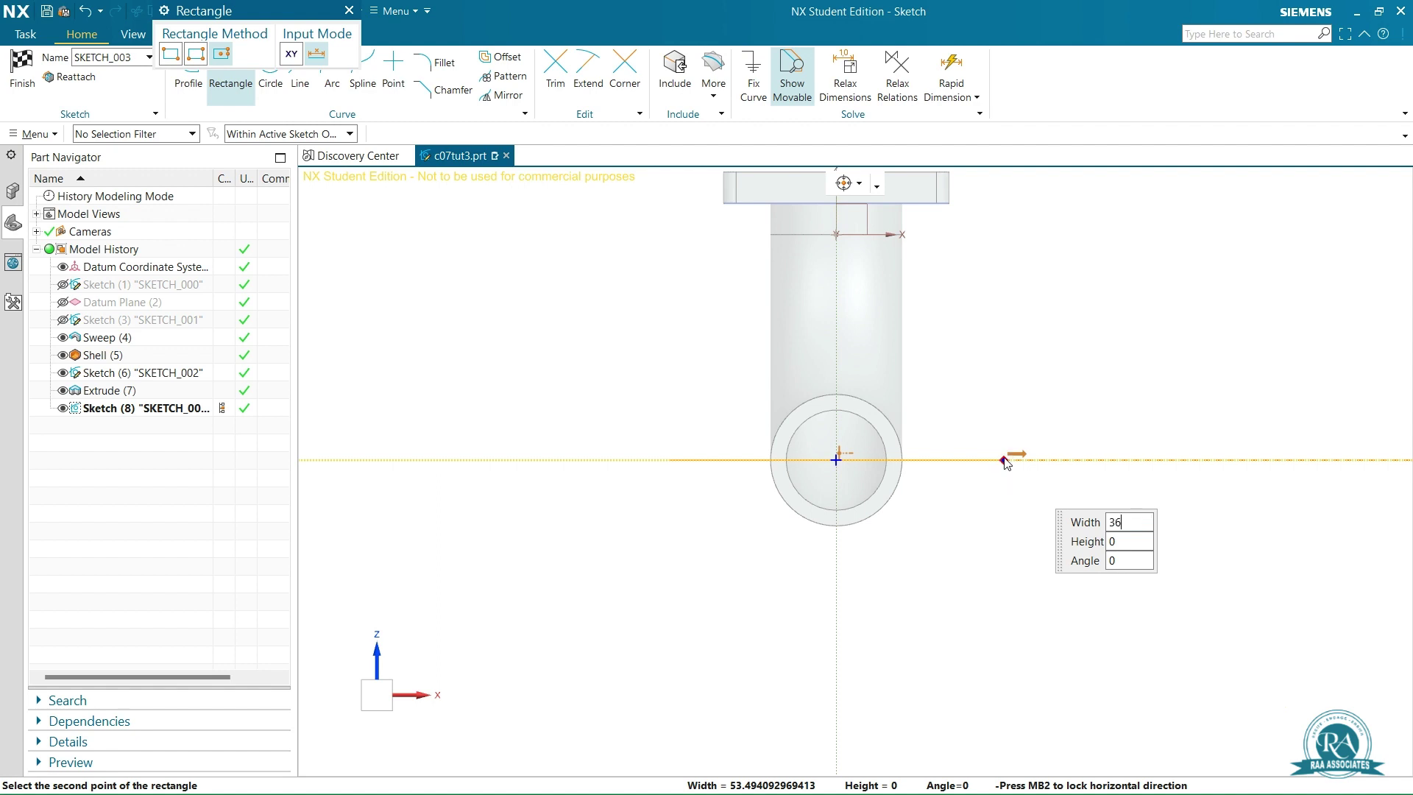
pyautogui.press('Tab')
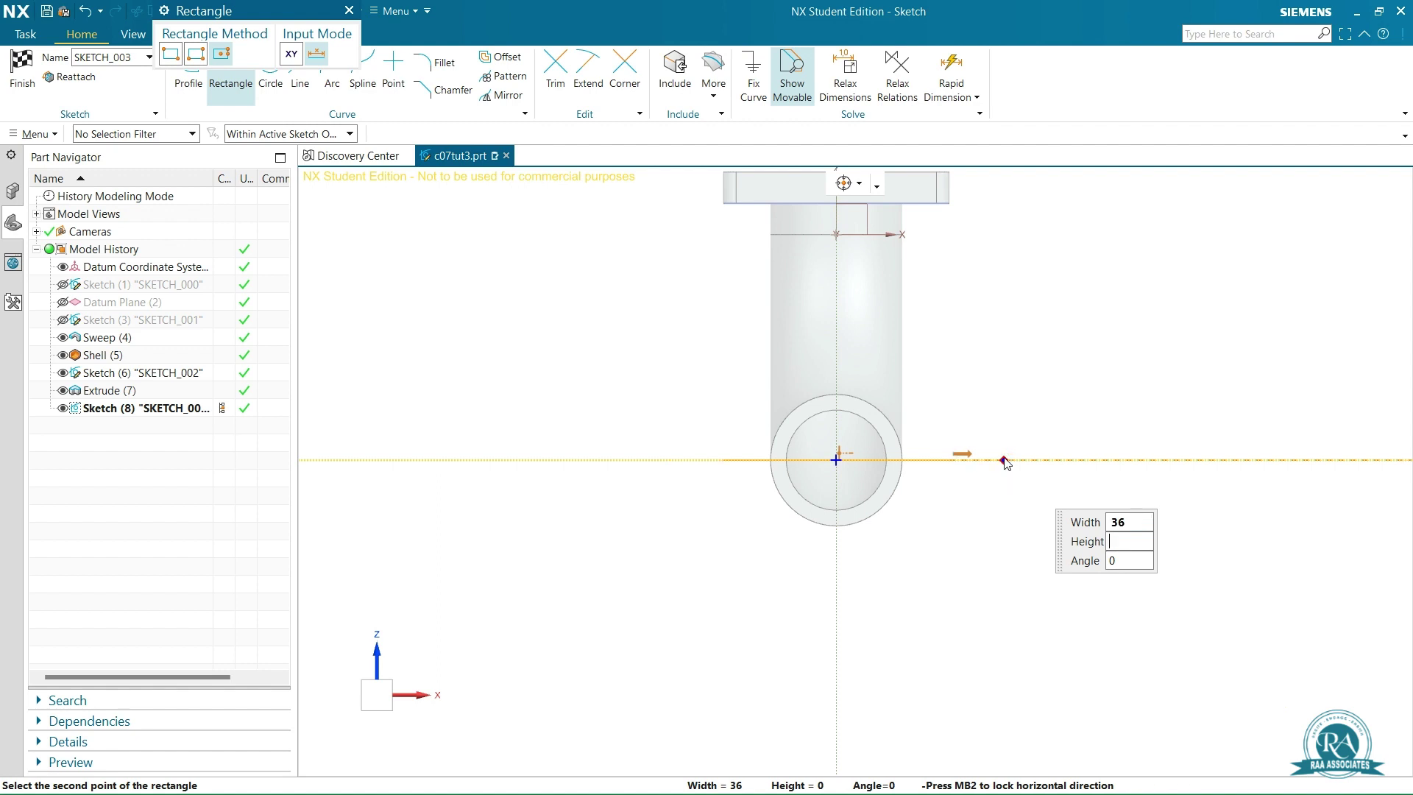
pyautogui.write('36')
pyautogui.press('Tab')
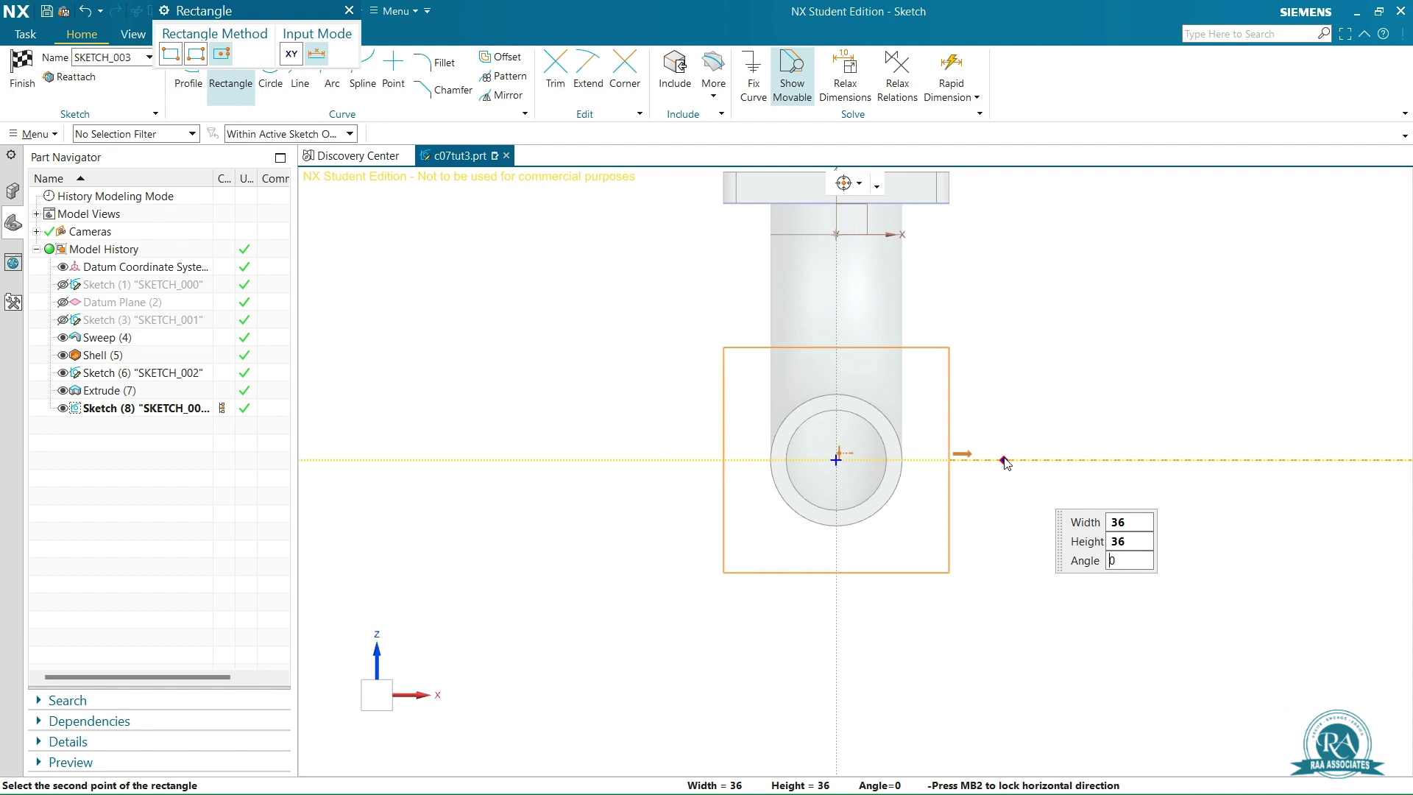
pyautogui.click(1006, 462)
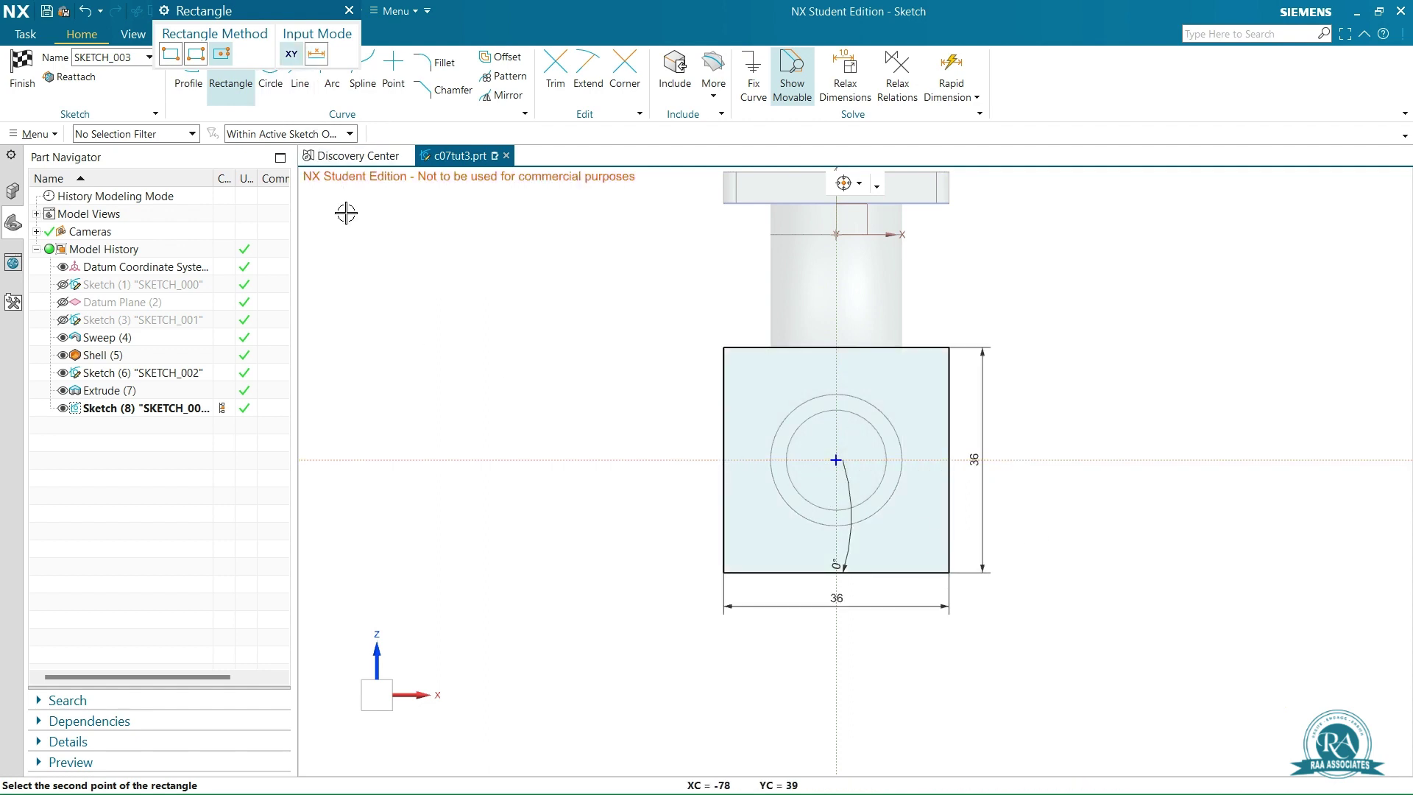
pyautogui.press('Escape')
# Fillet the four corners of the lower square with radius 2 mm and finish the sketch.
pyautogui.click(444, 65)
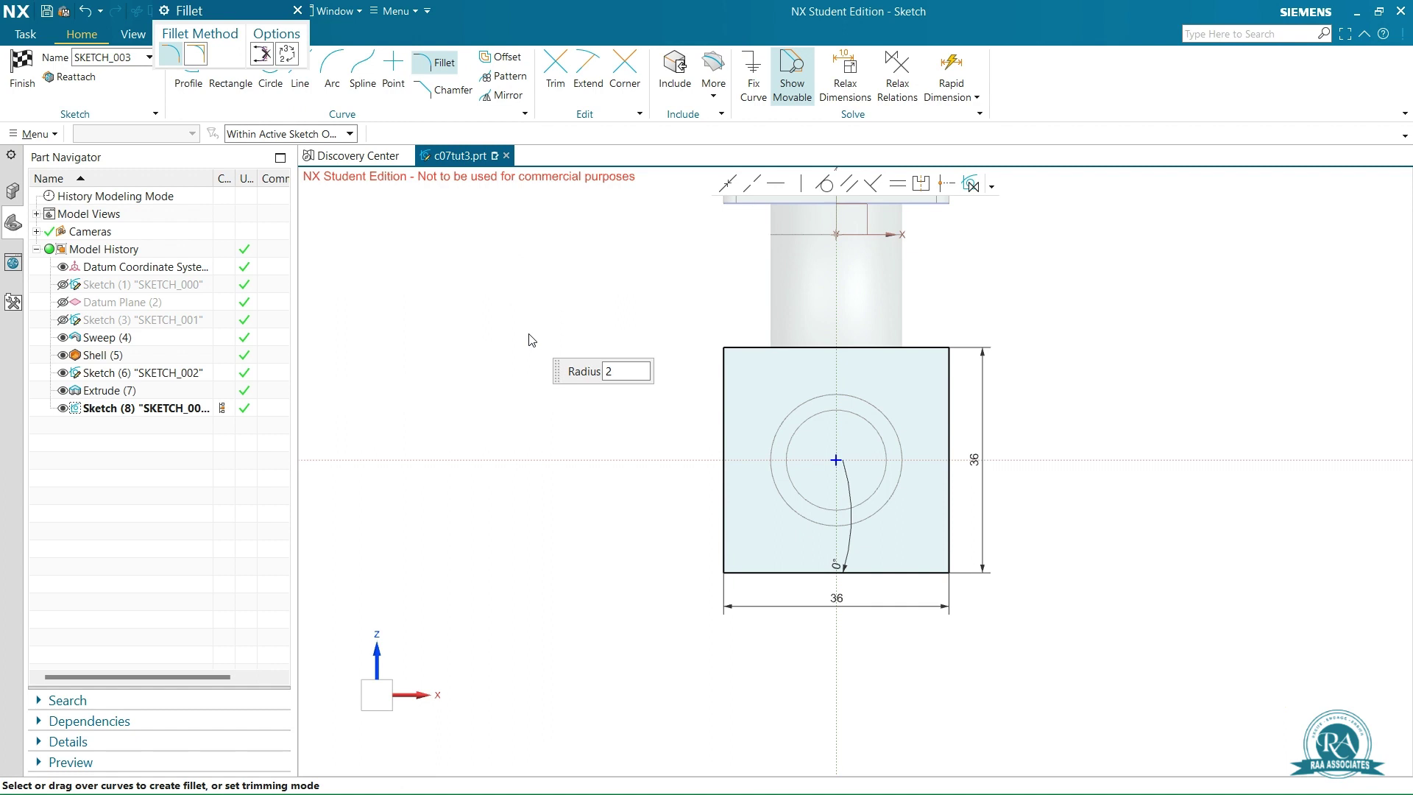
pyautogui.click(724, 347)
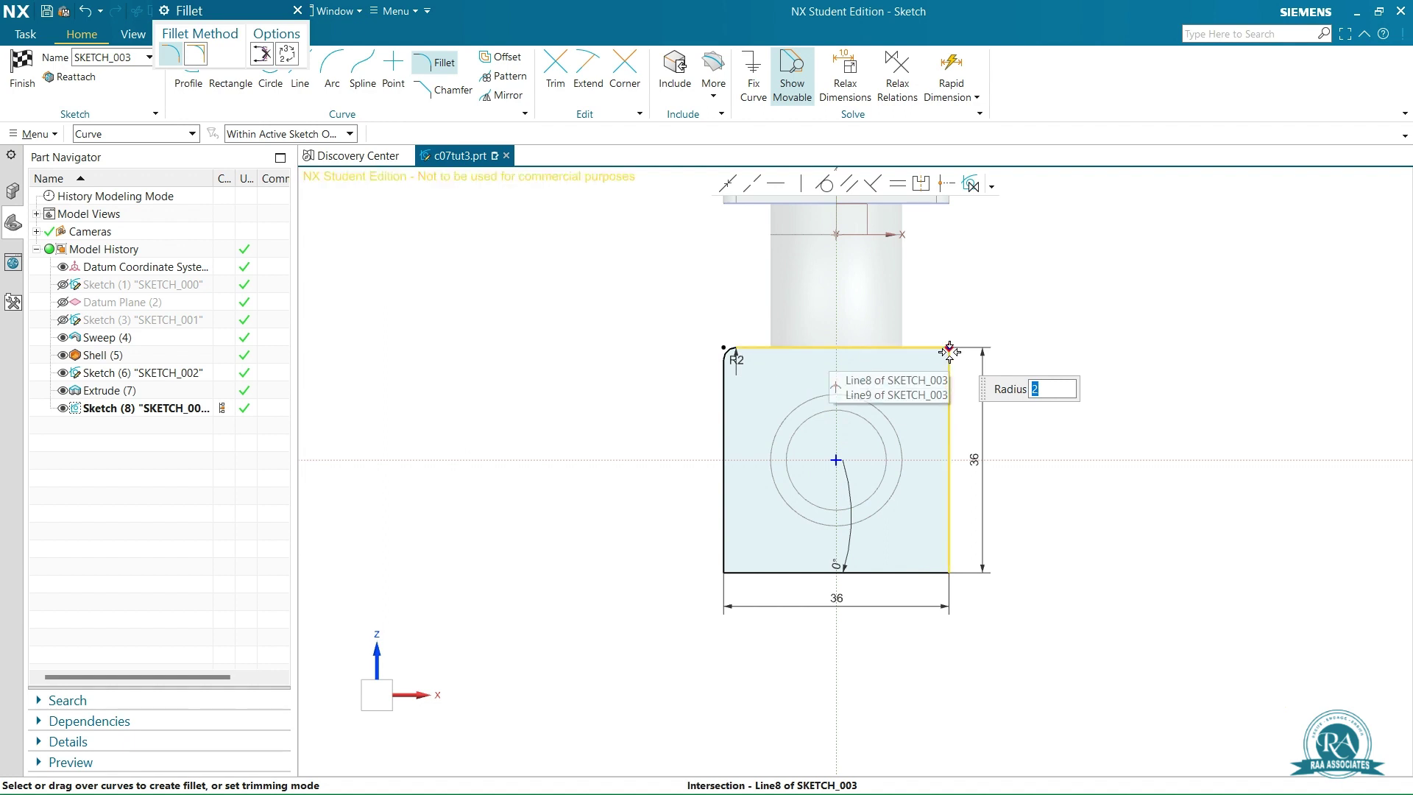
pyautogui.click(951, 350)
pyautogui.click(957, 578)
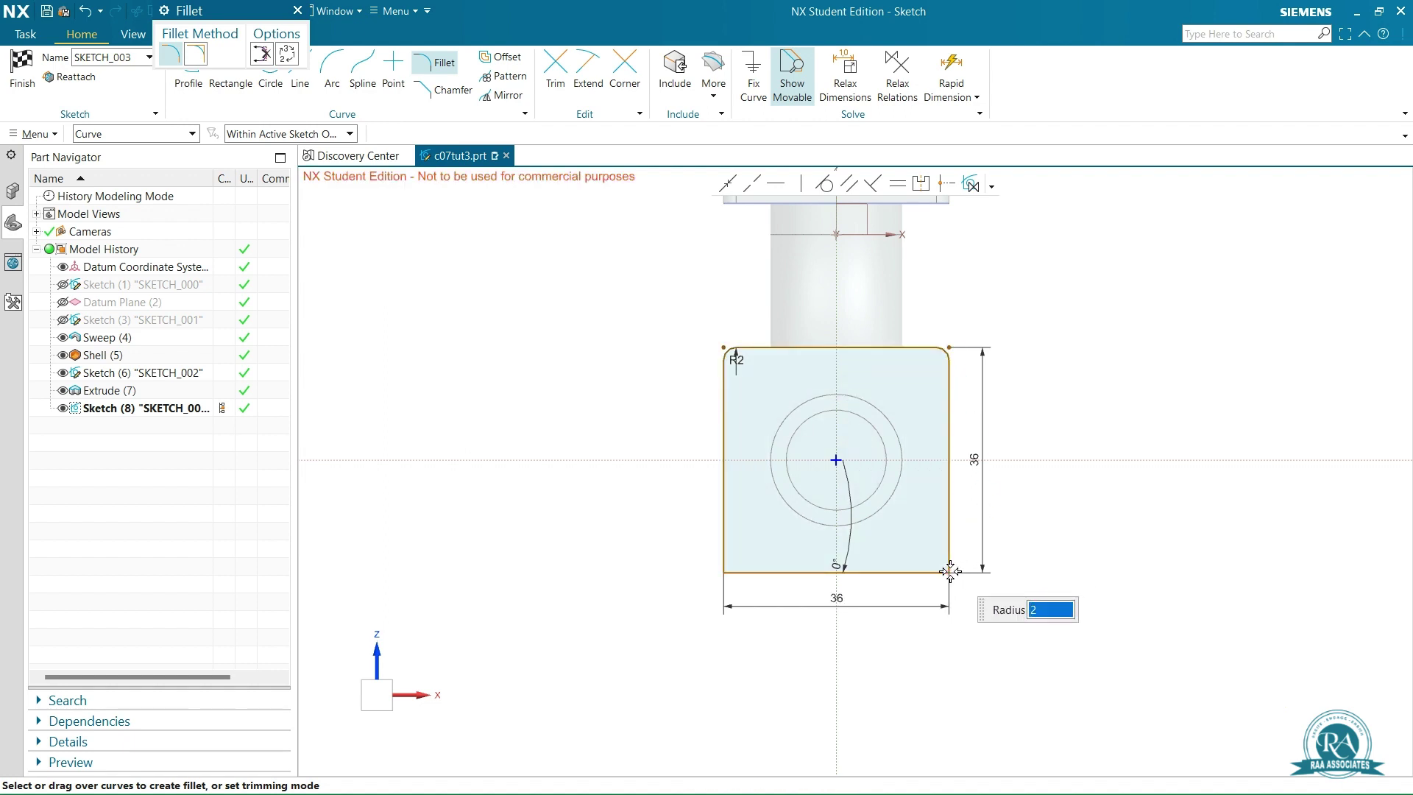
pyautogui.click(724, 574)
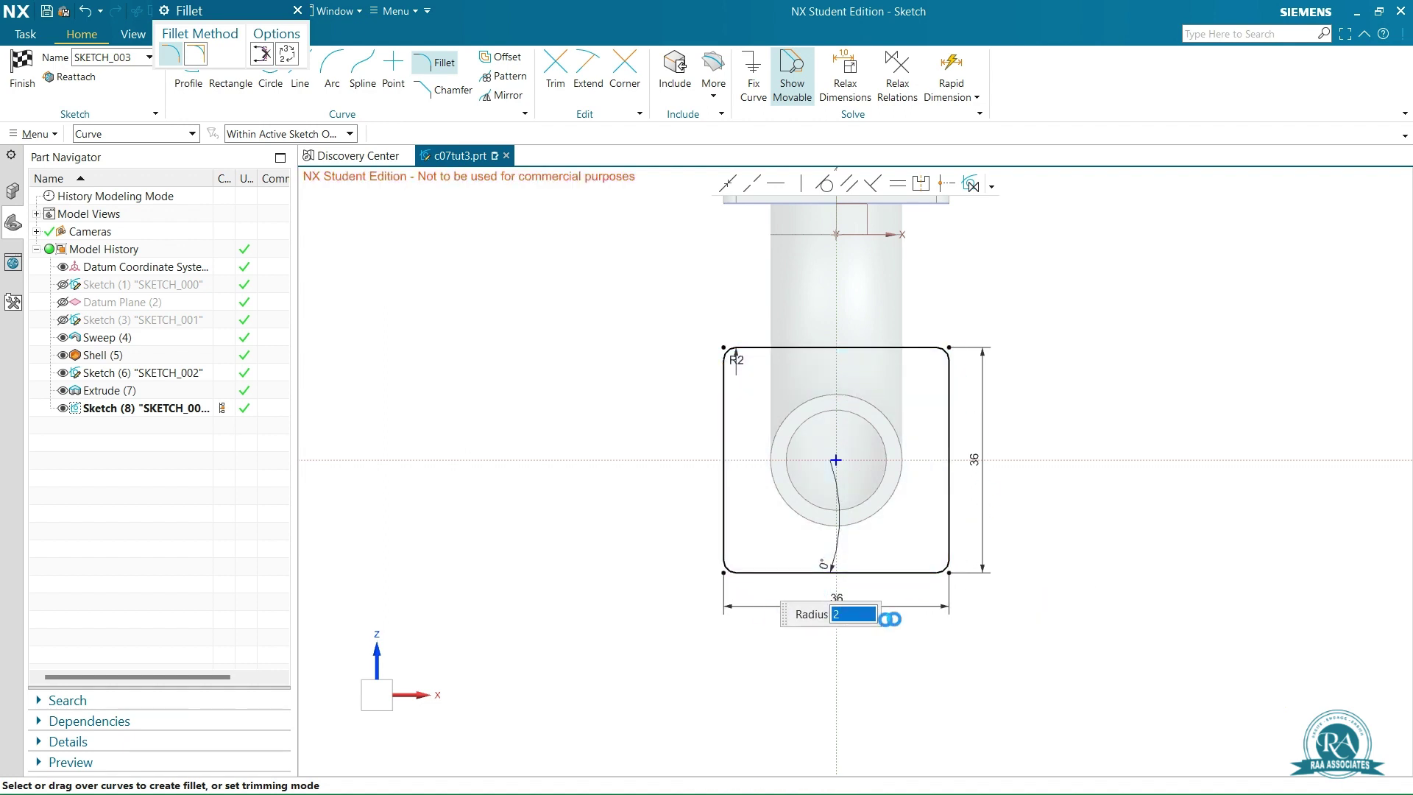
pyautogui.press('Escape')
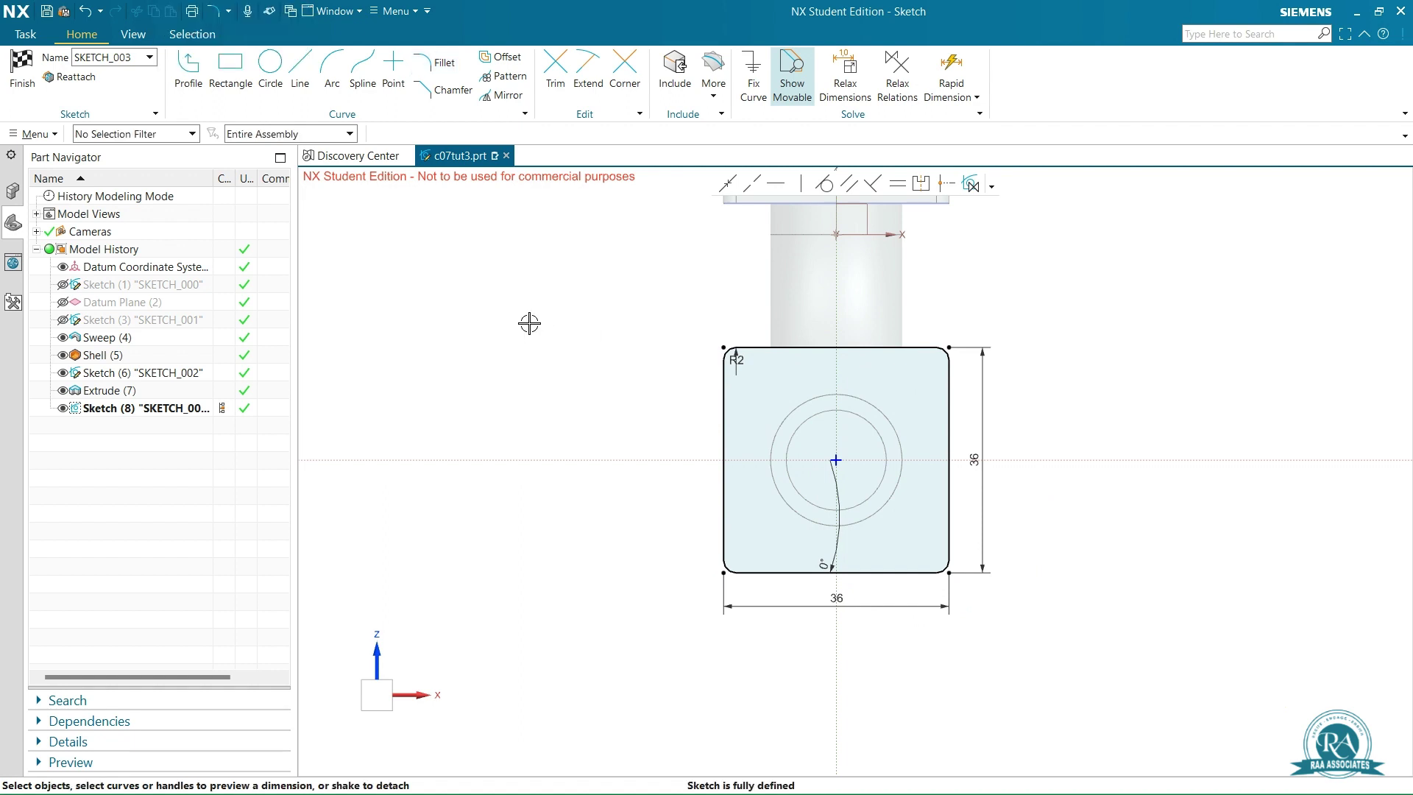
pyautogui.rightClick(530, 324)
pyautogui.click(579, 335)
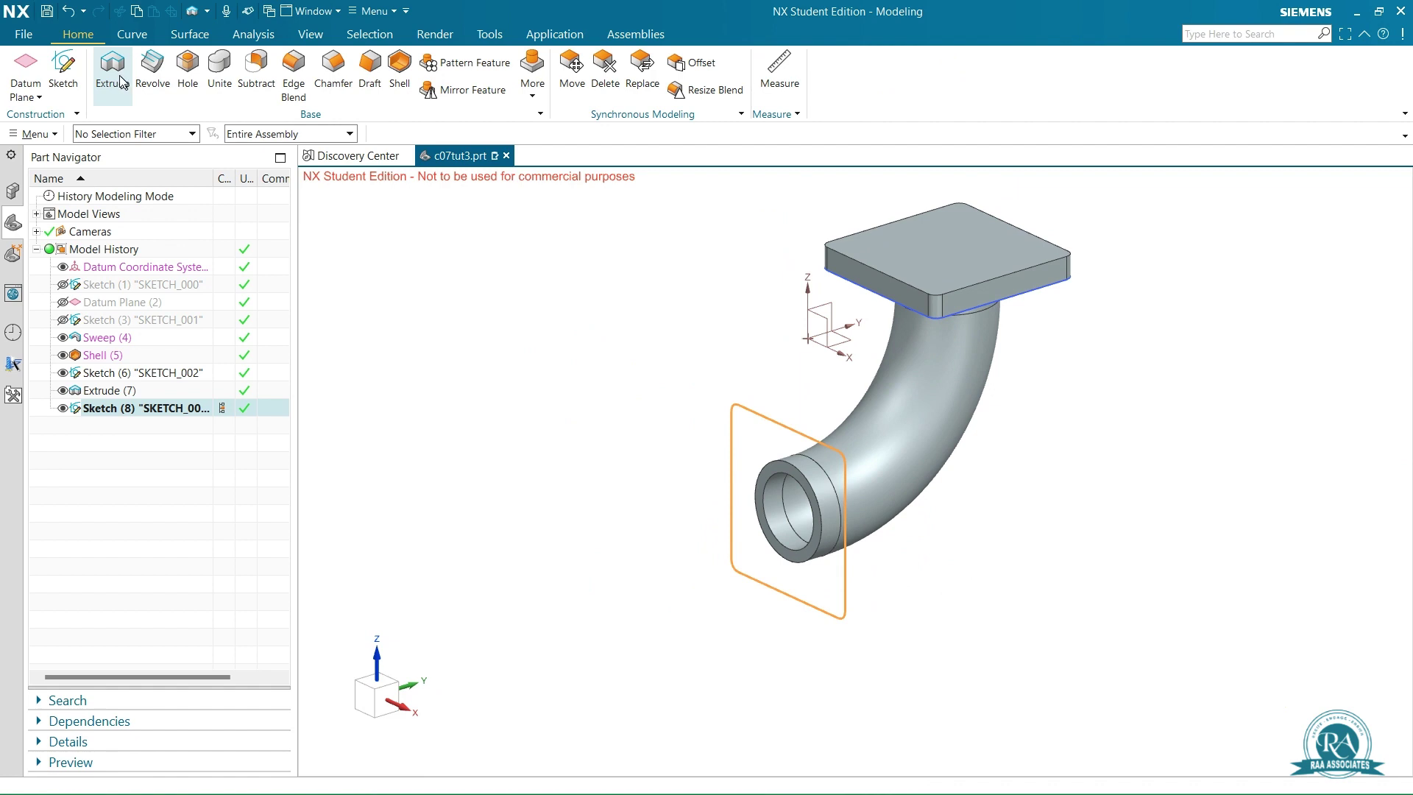
# Extrude the lower rounded square outward from 0 to 5 mm, unite it with the elbow, and hide both flange sketches.
pyautogui.click(114, 73)
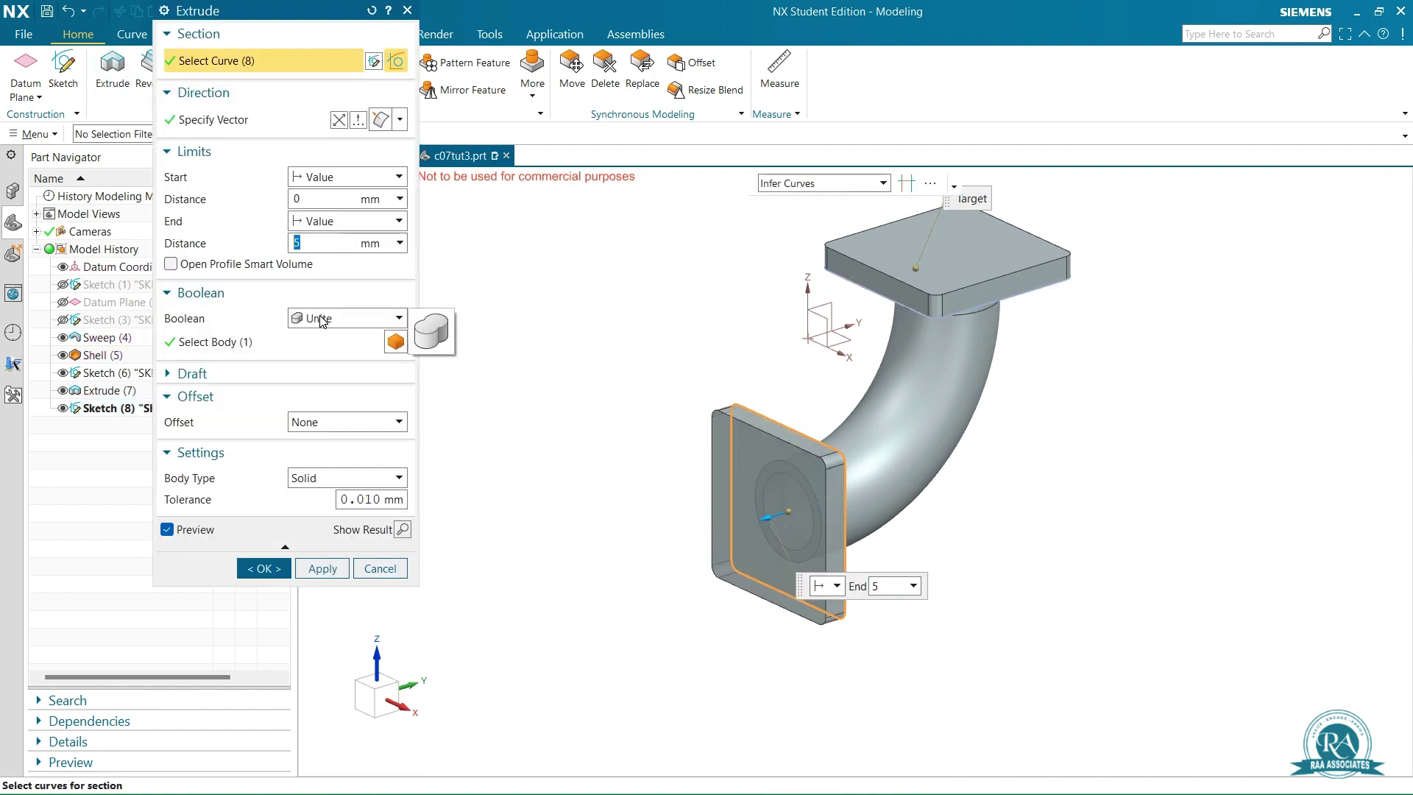
pyautogui.click(261, 569)
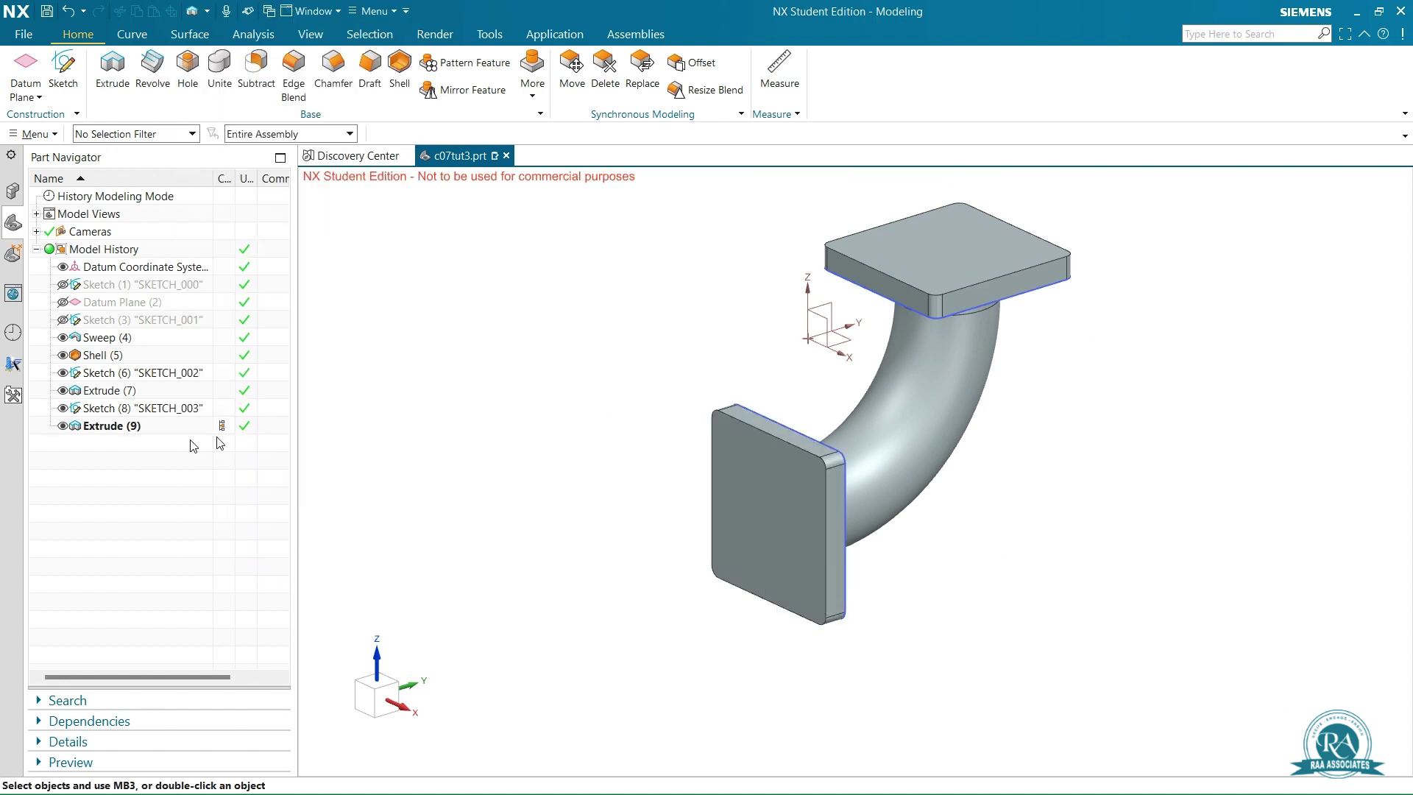
pyautogui.click(63, 408)
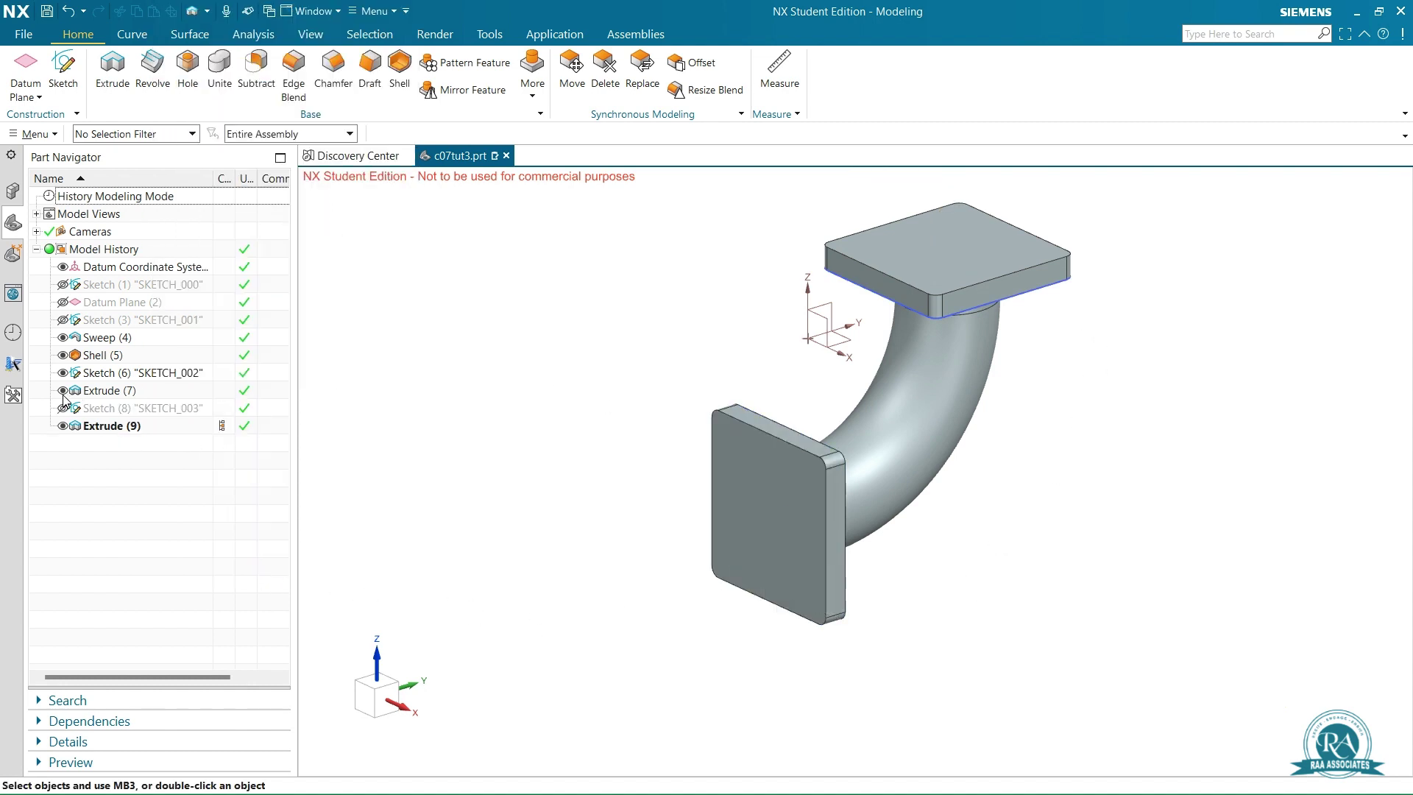
pyautogui.click(62, 373)
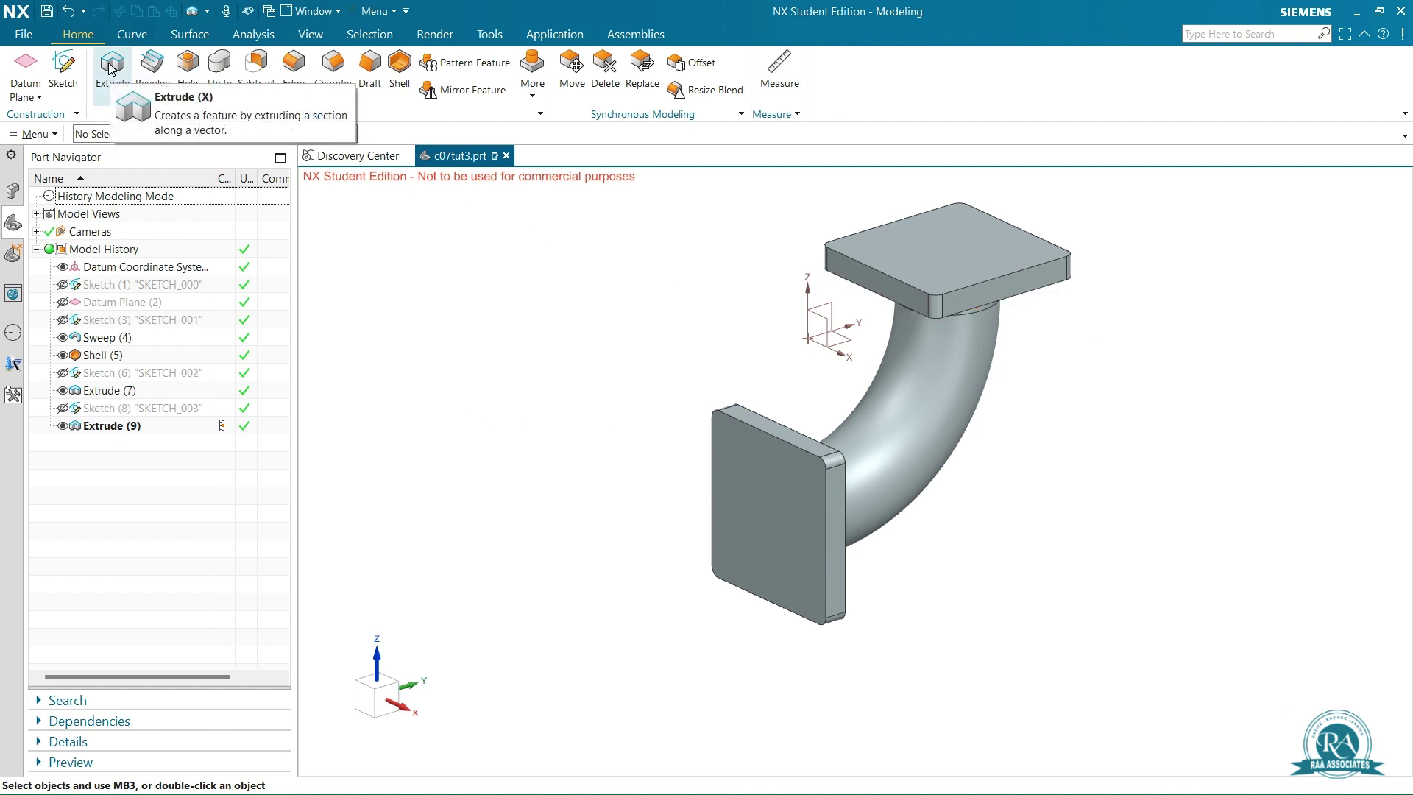
# Start a simple 8 mm through-body hole on the upper flange's top face and open its position sketch.
pyautogui.click(187, 69)
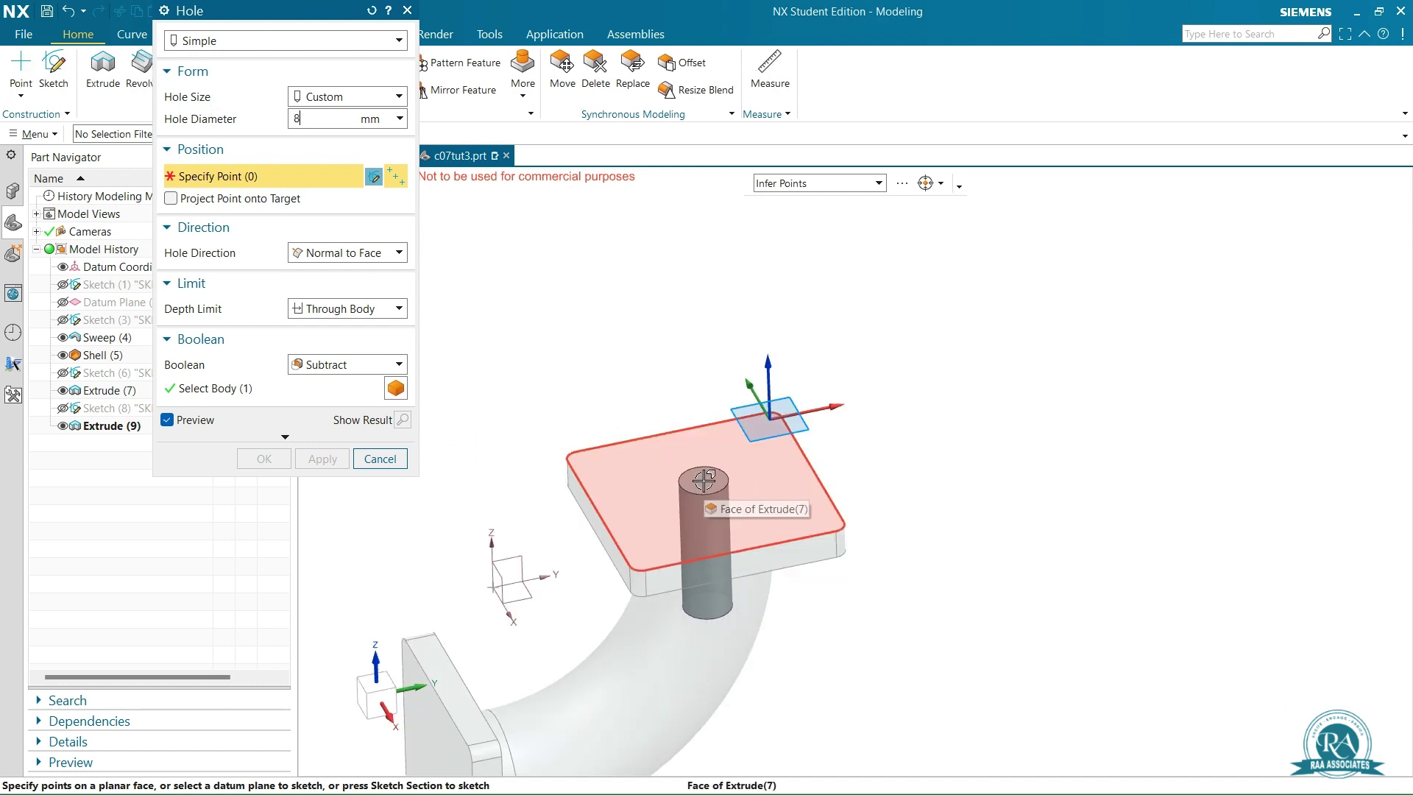
pyautogui.click(721, 491)
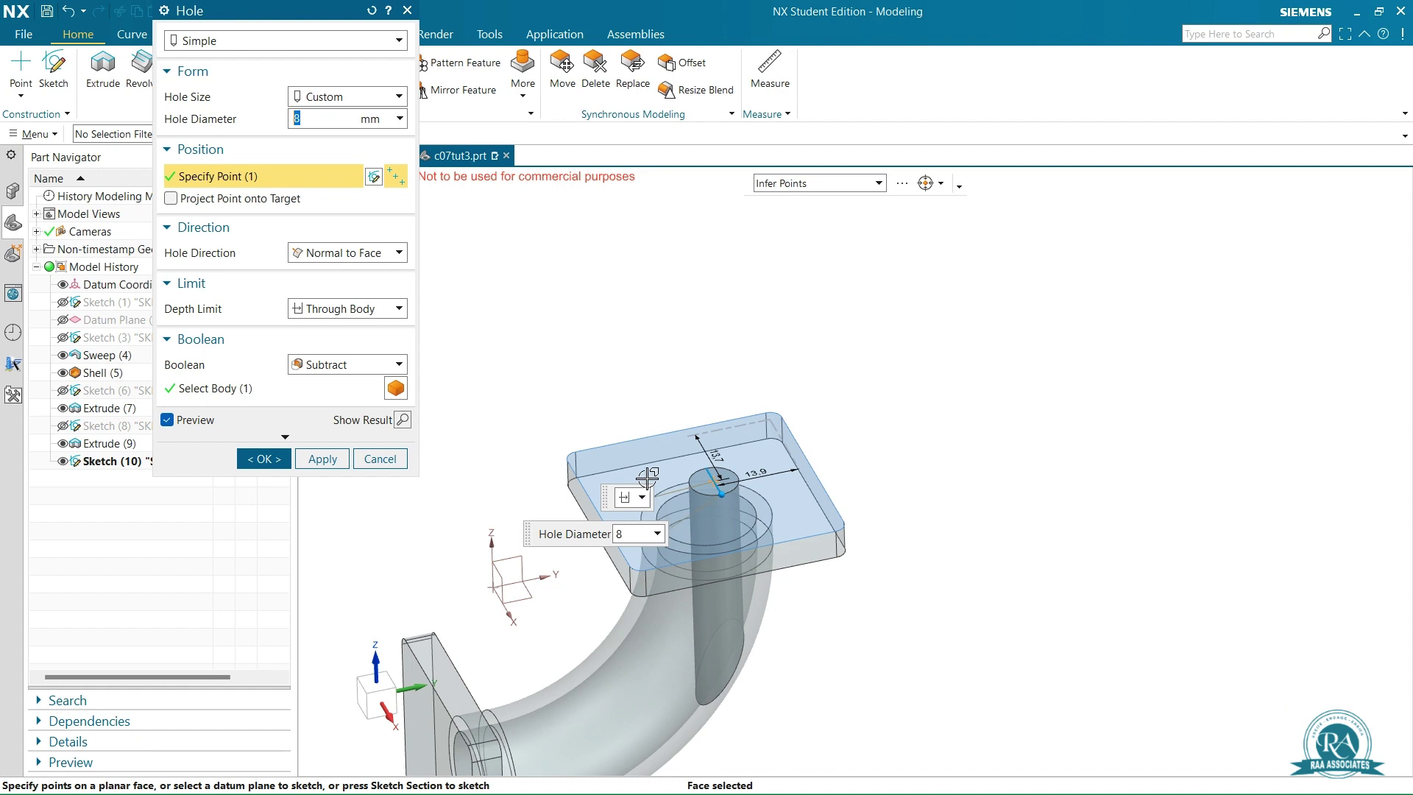
pyautogui.scroll(3, 640, 414)
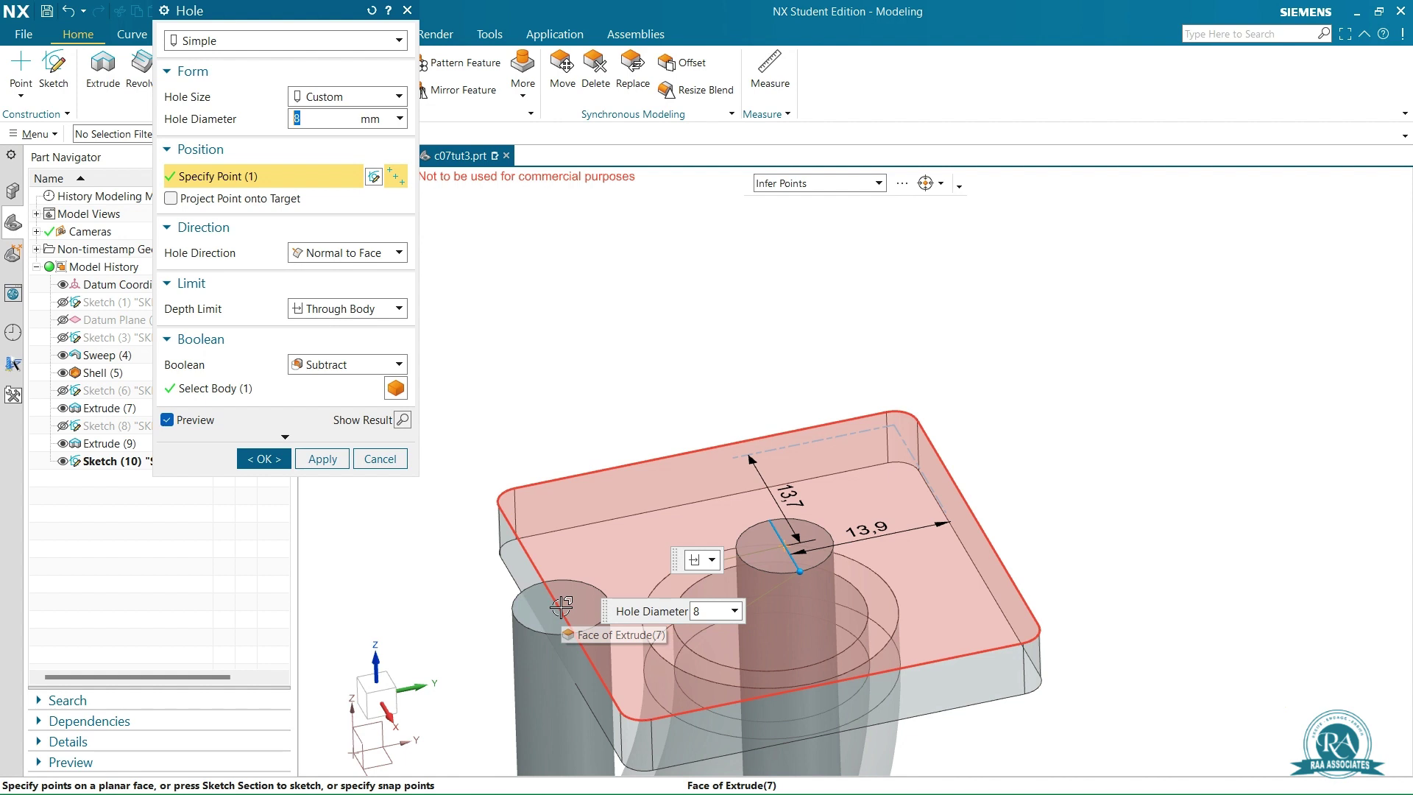
pyautogui.click(562, 607)
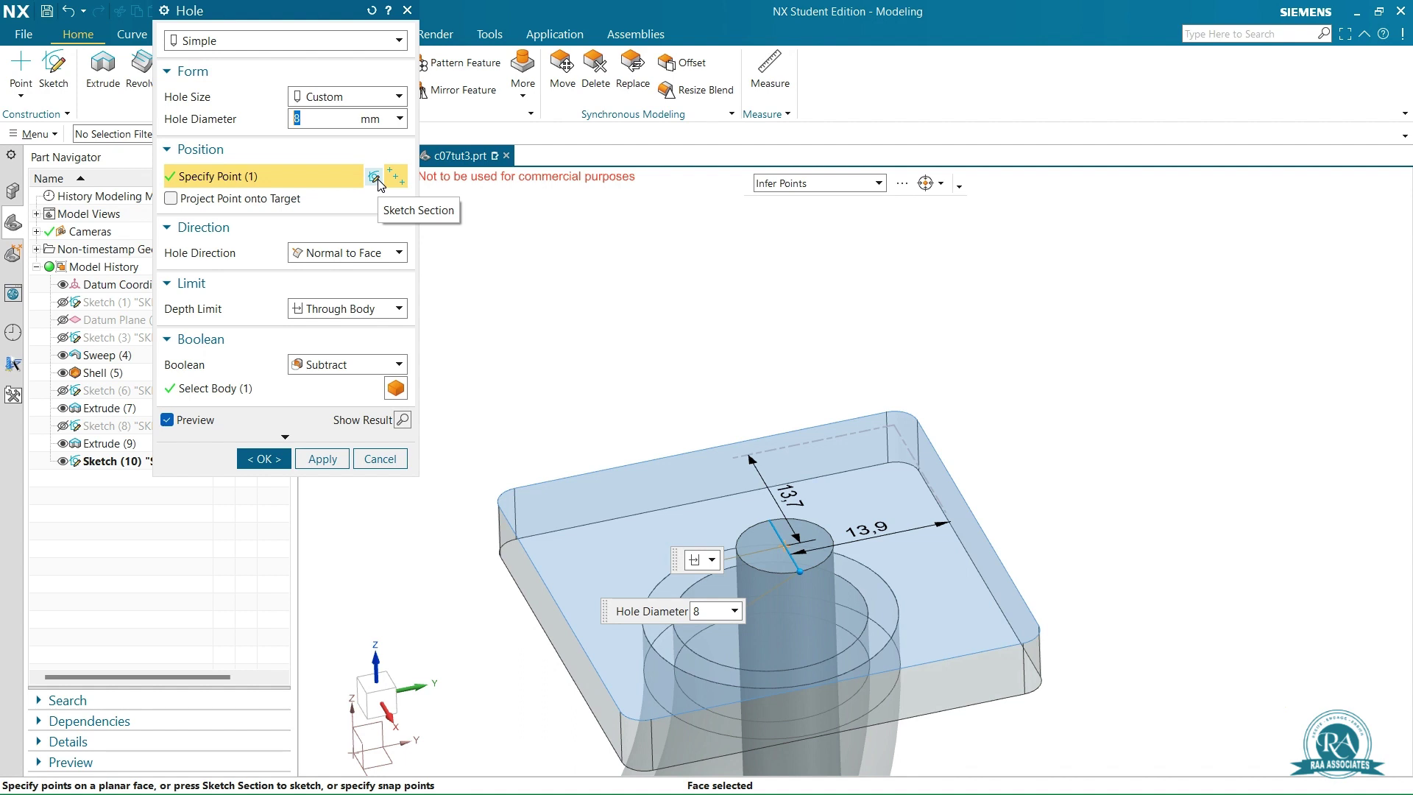
pyautogui.click(378, 183)
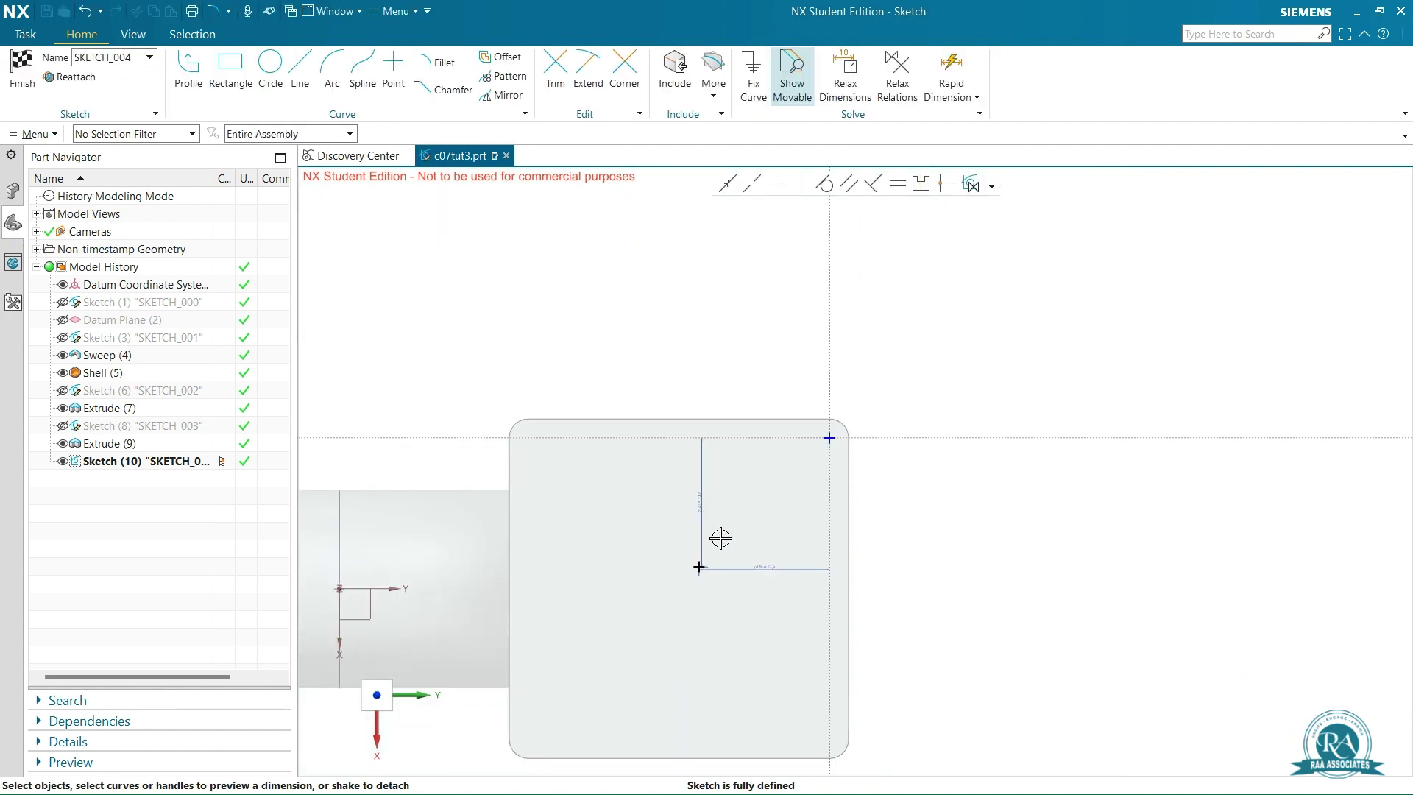
# Include the datum coordinate system's geometry as reference in the hole position sketch.
pyautogui.scroll(-5, 650, 602)
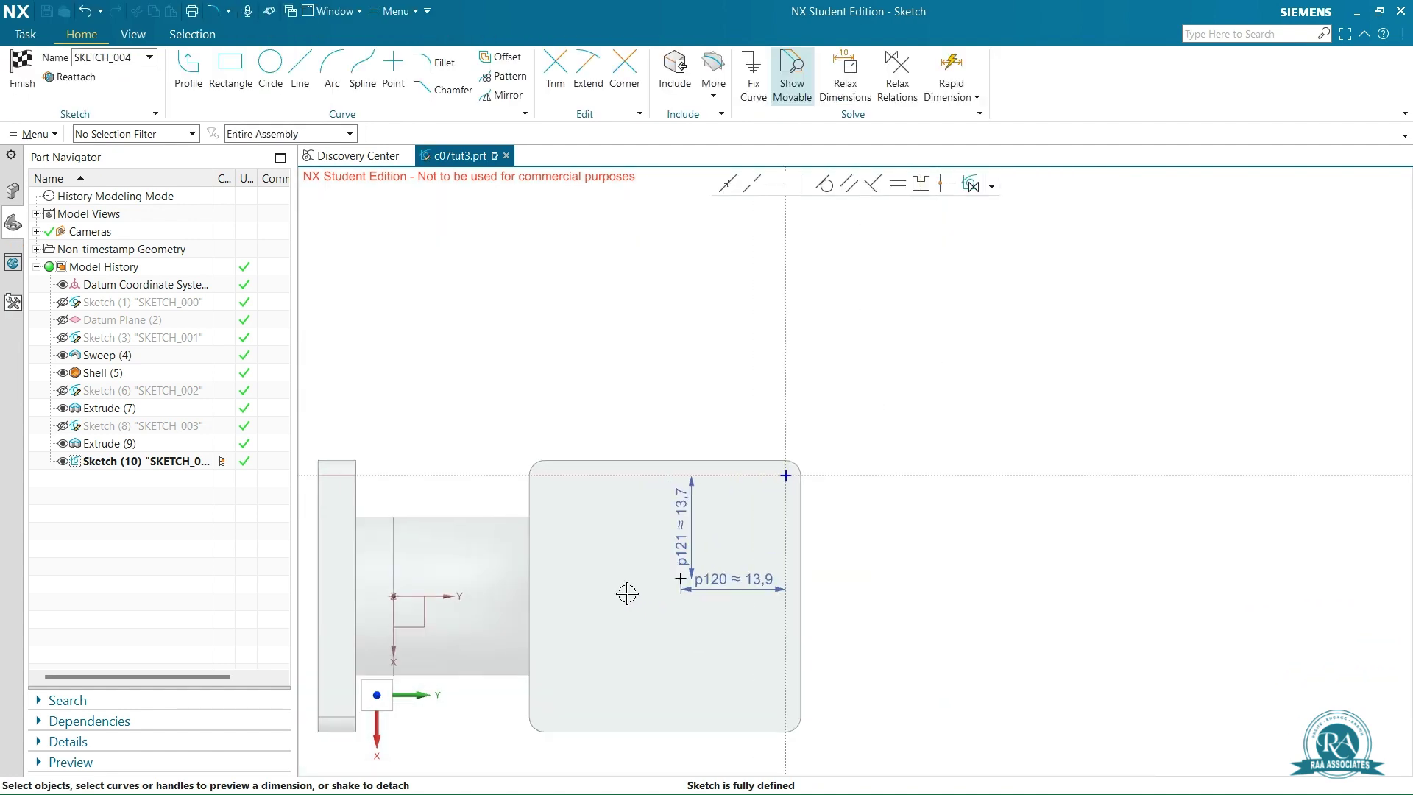
pyautogui.scroll(2, 625, 623)
pyautogui.scroll(-3, 603, 650)
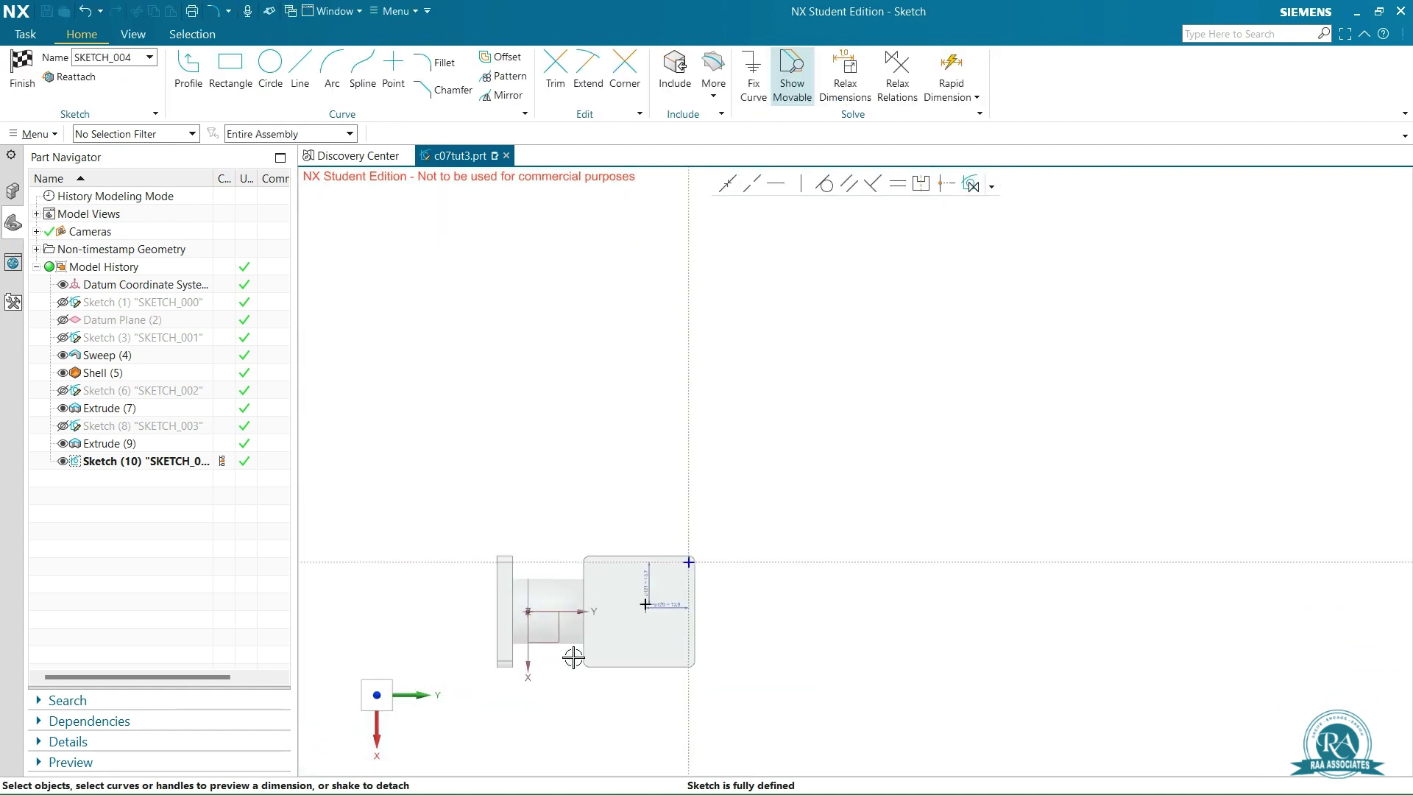
pyautogui.scroll(3, 575, 656)
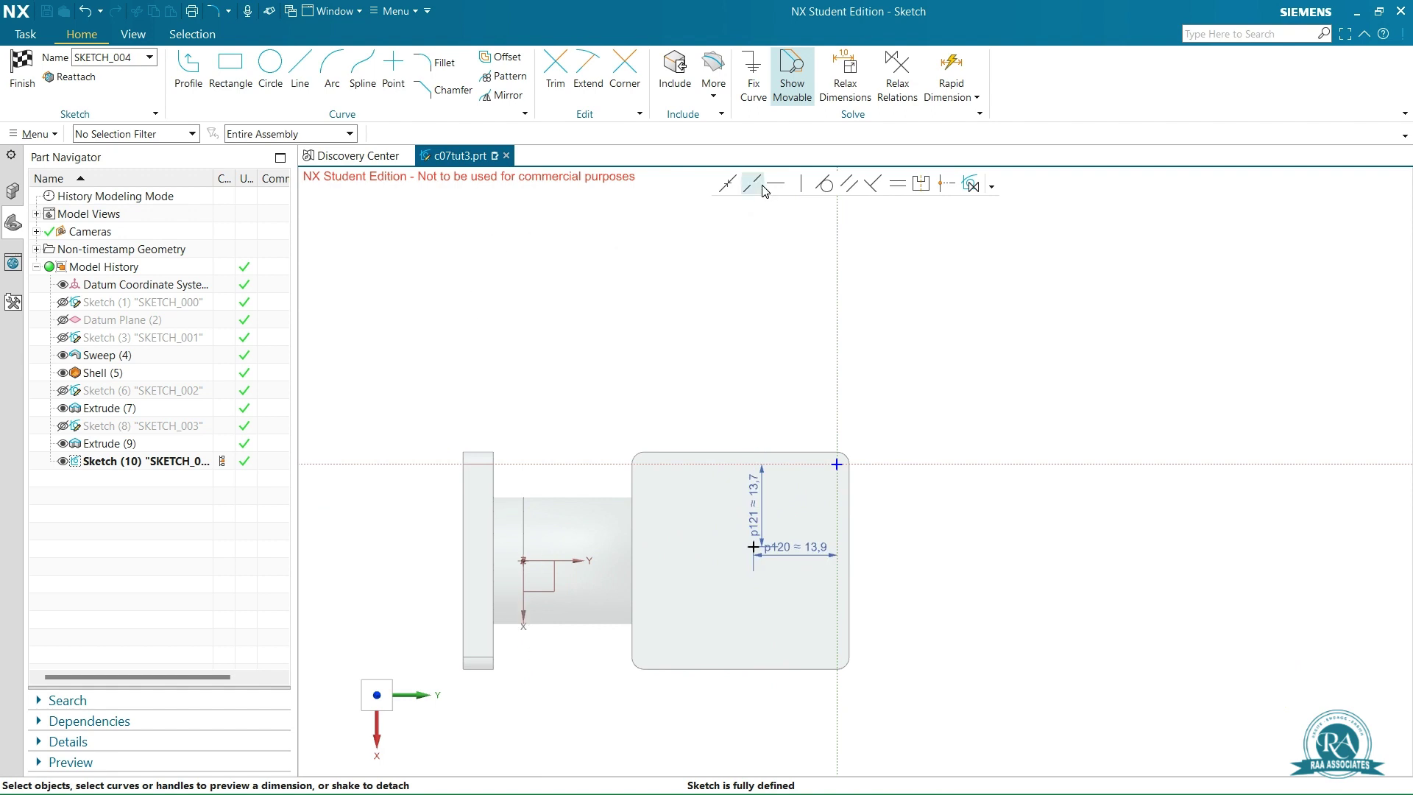
pyautogui.click(675, 64)
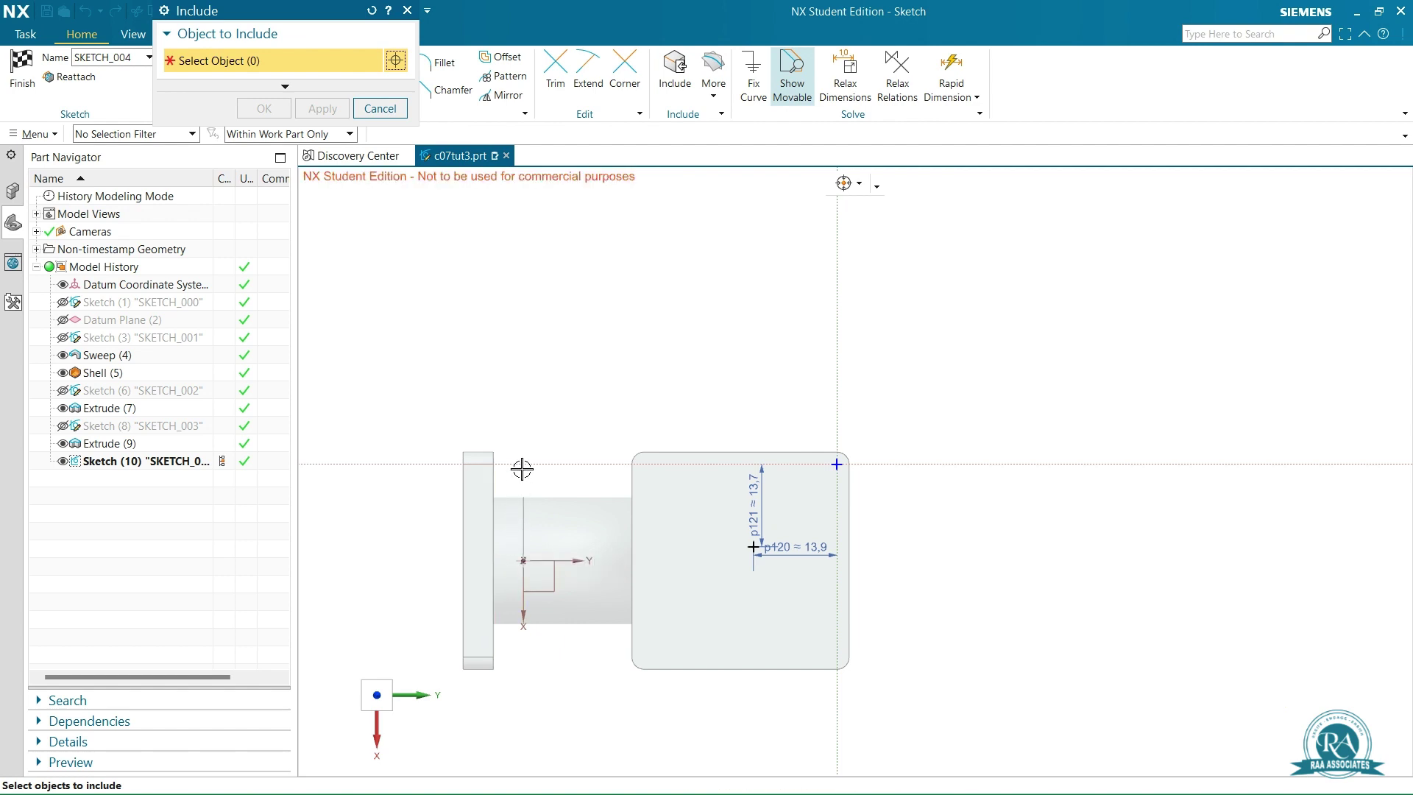
pyautogui.moveTo(509, 487); pyautogui.dragTo(599, 643)
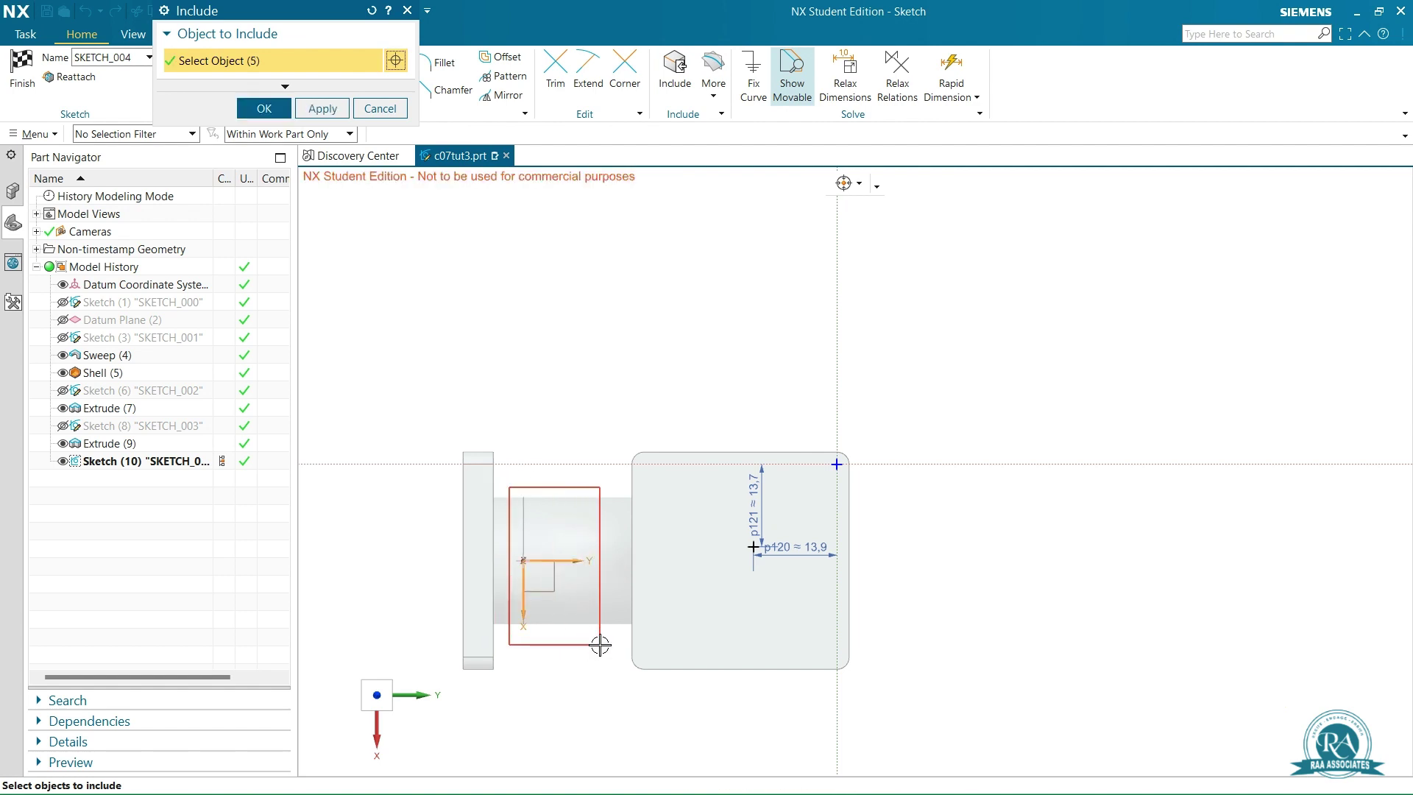
pyautogui.click(264, 109)
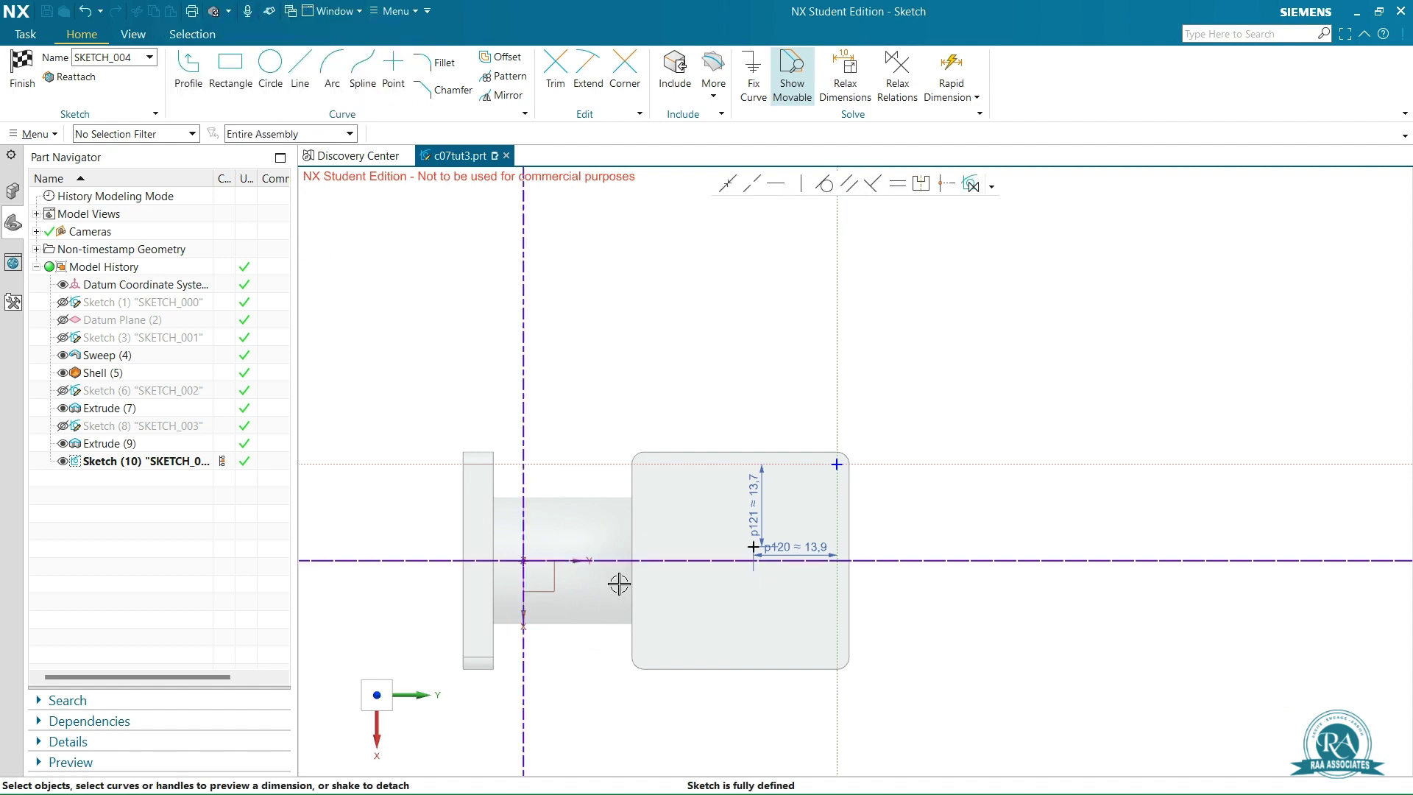
# Delete the two automatic linear dimensions that locate the hole point from the flange corner.
pyautogui.scroll(2, 898, 615)
pyautogui.scroll(-1, 916, 609)
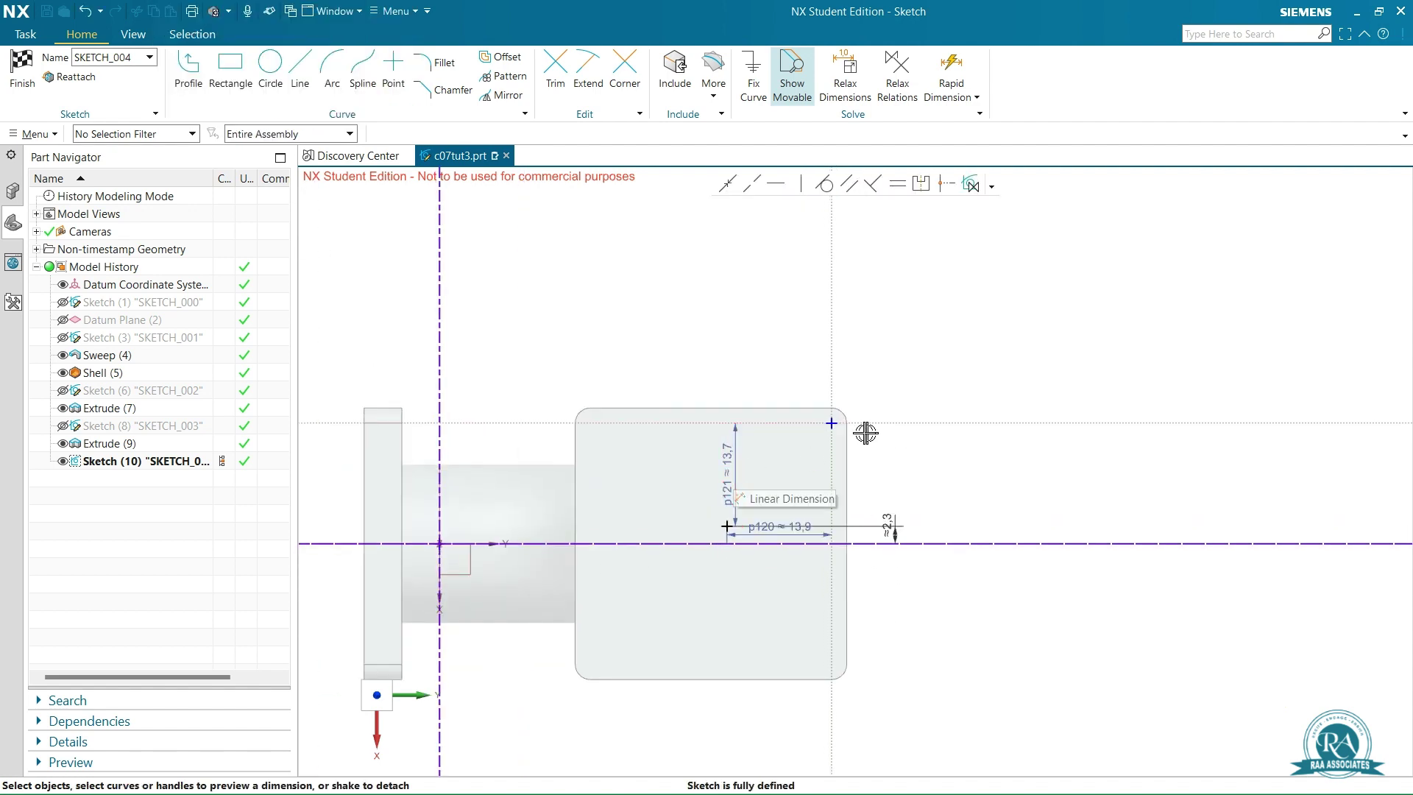
pyautogui.click(725, 441)
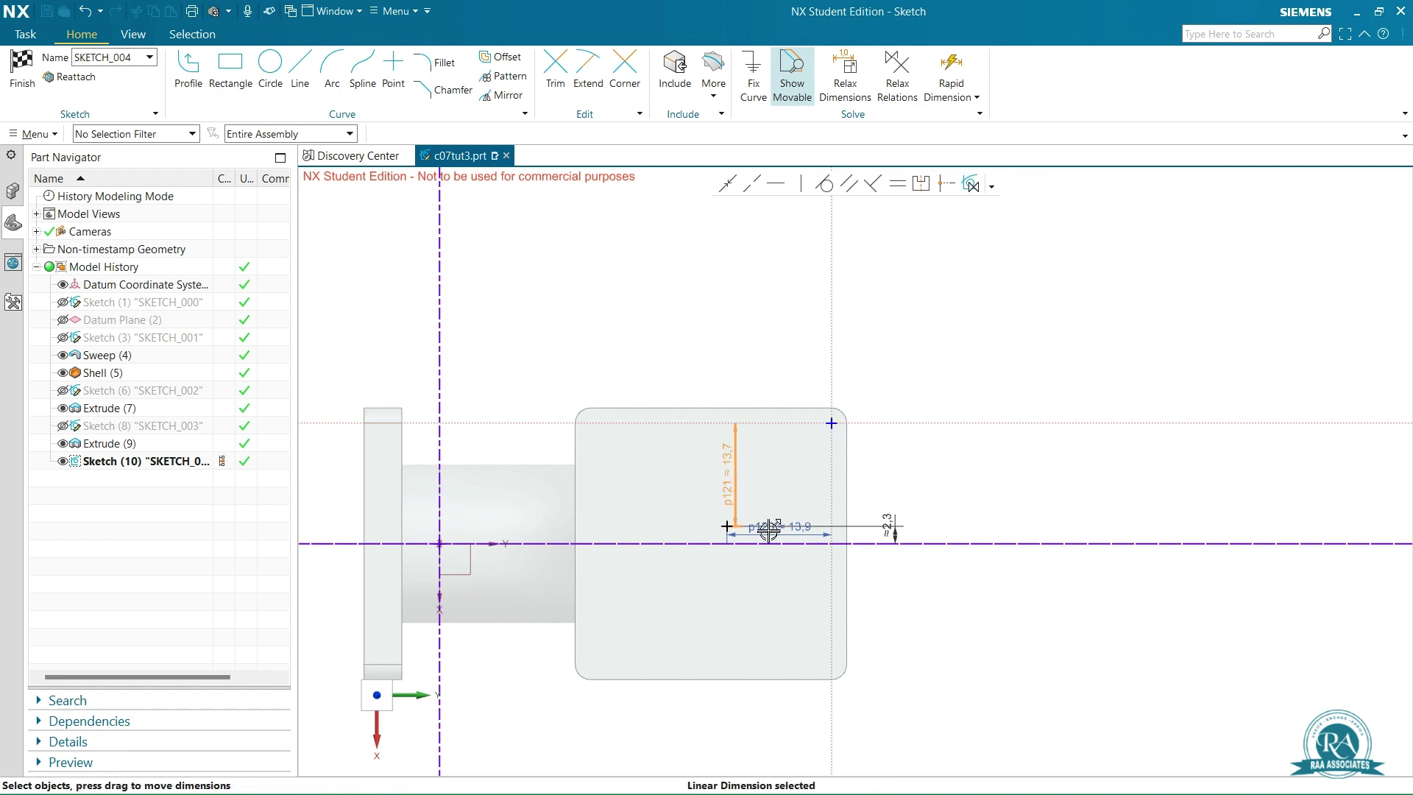
pyautogui.press('Delete')
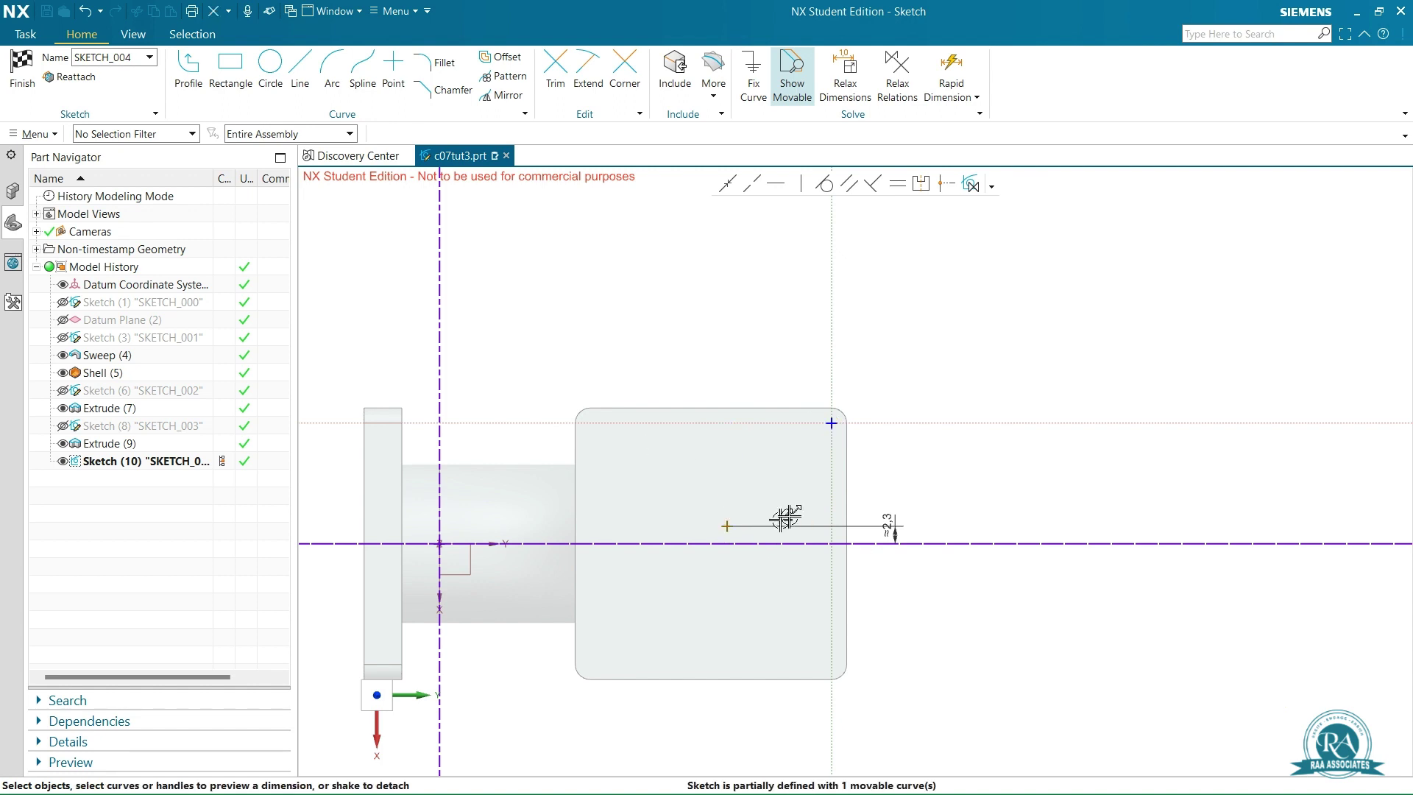
# Set the hole point's distance from the included datum line along Y to 0 mm in the upper flange's position sketch.
pyautogui.click(890, 521)
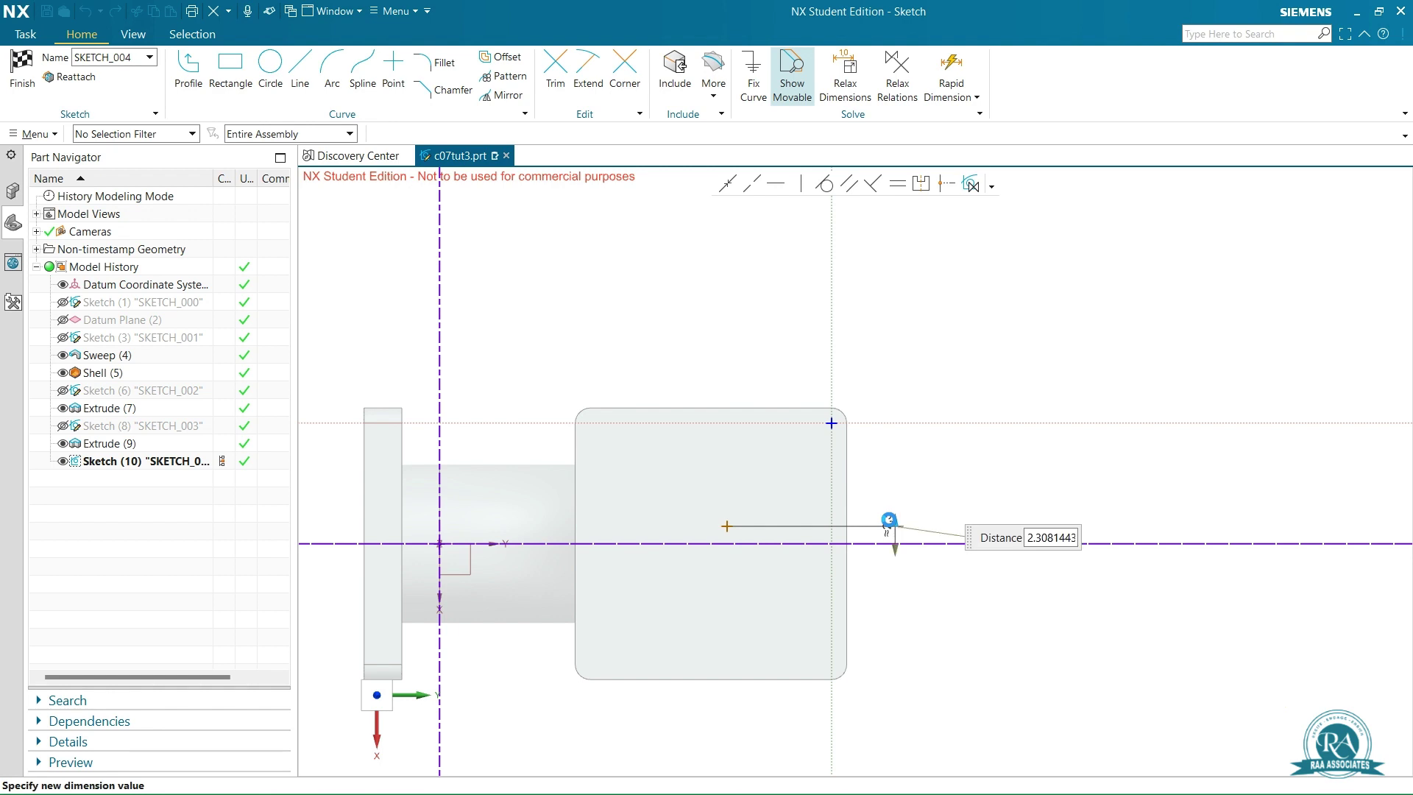
pyautogui.write('0')
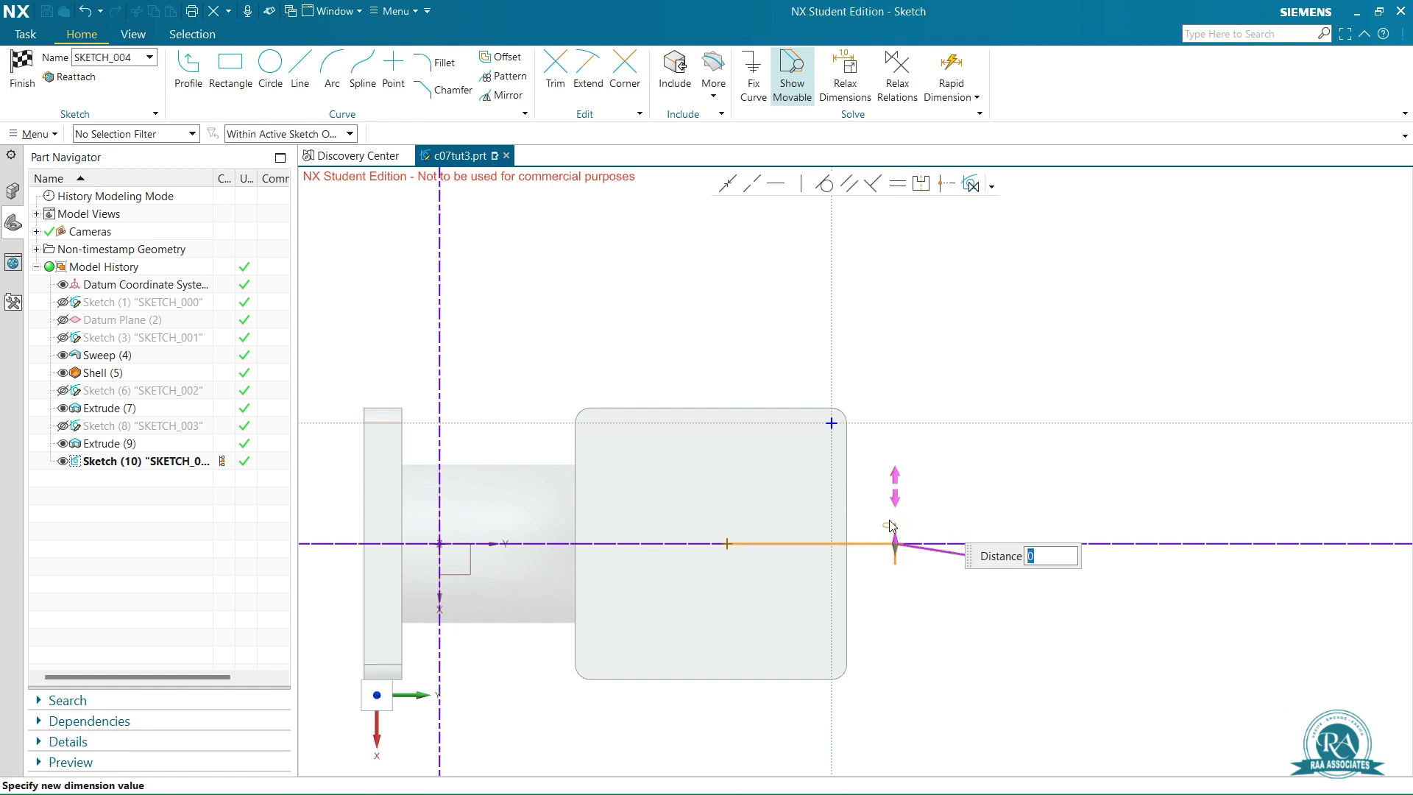
pyautogui.press('Escape')
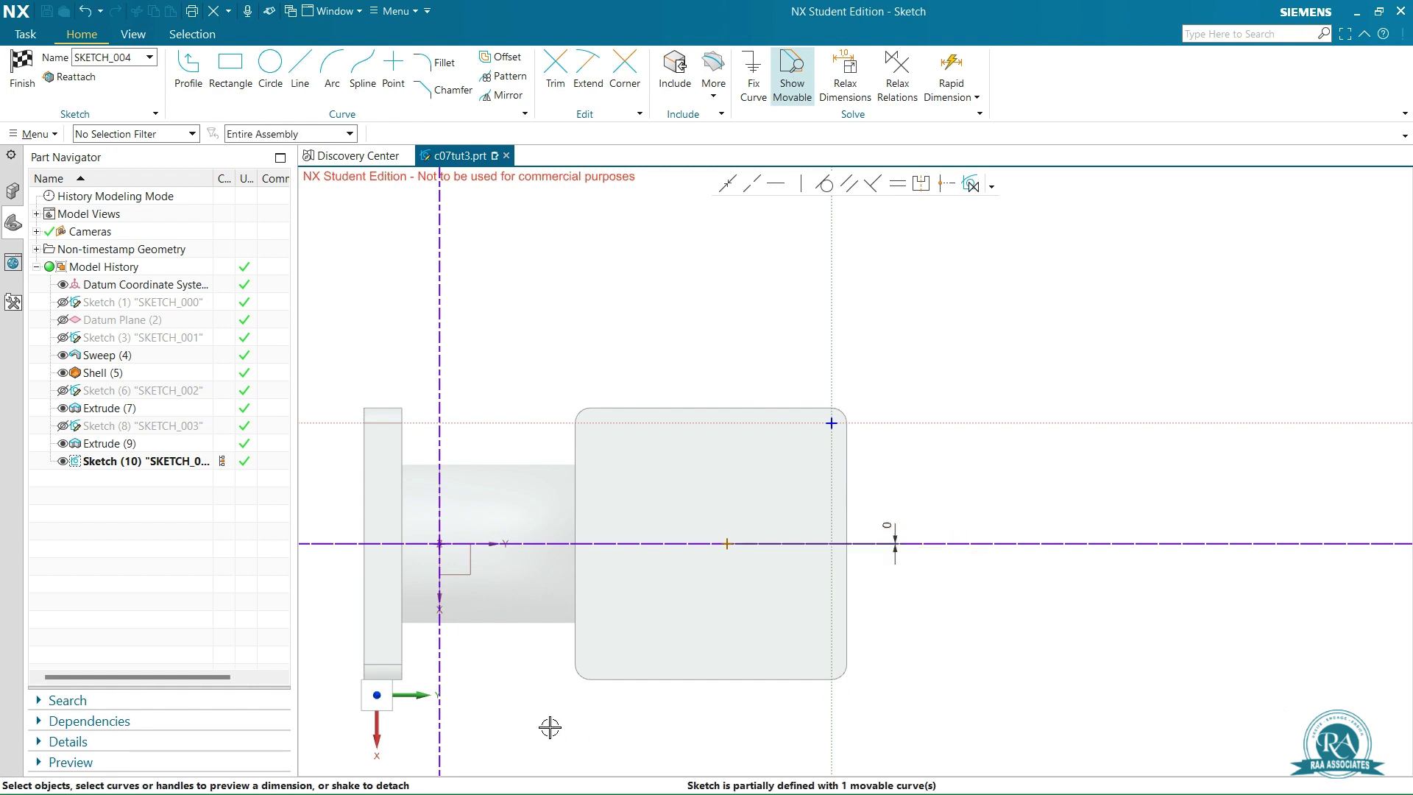
# Include the upper flange's edge nearest the lower flange, dimension the hole point 18 mm from it, and finish the position sketch.
pyautogui.click(678, 67)
pyautogui.click(575, 489)
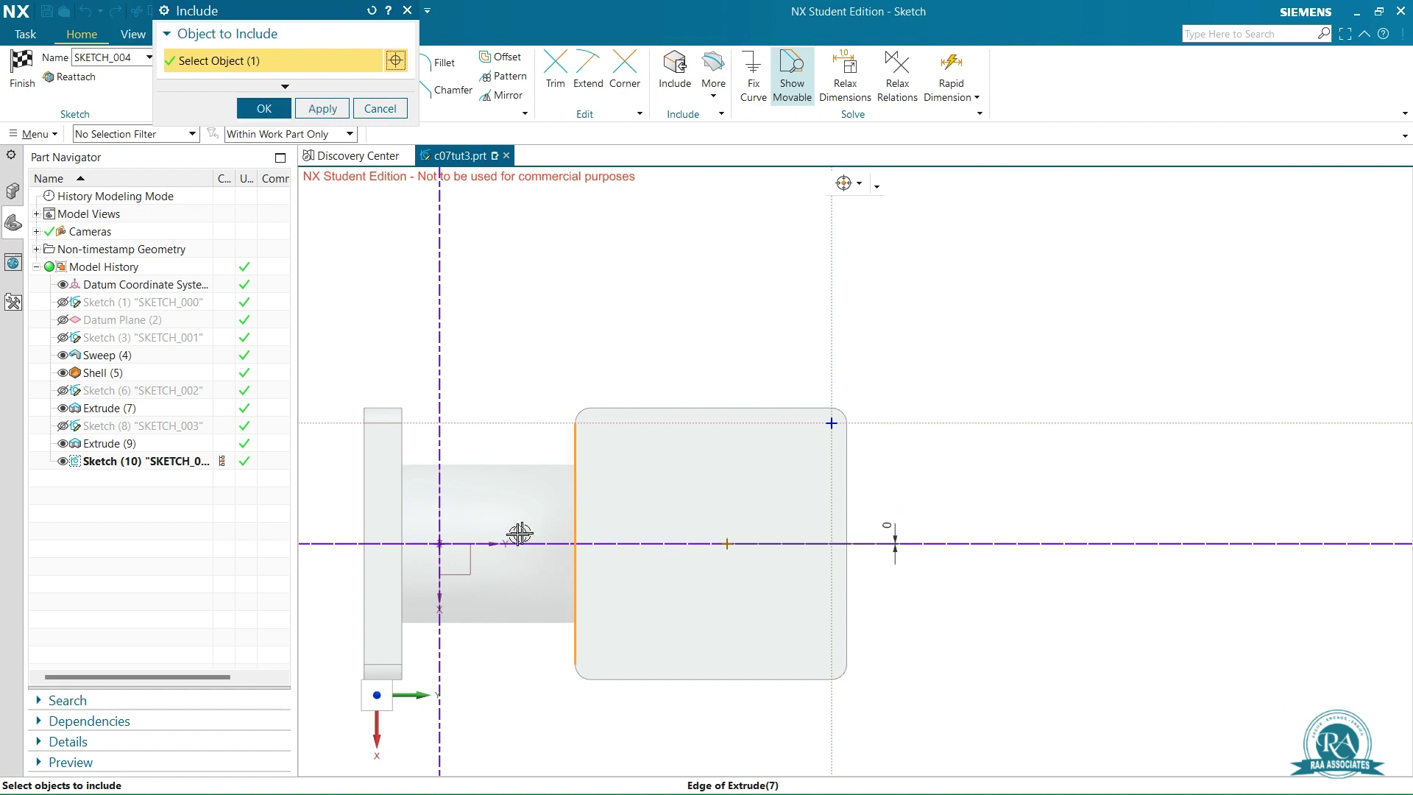
pyautogui.click(264, 109)
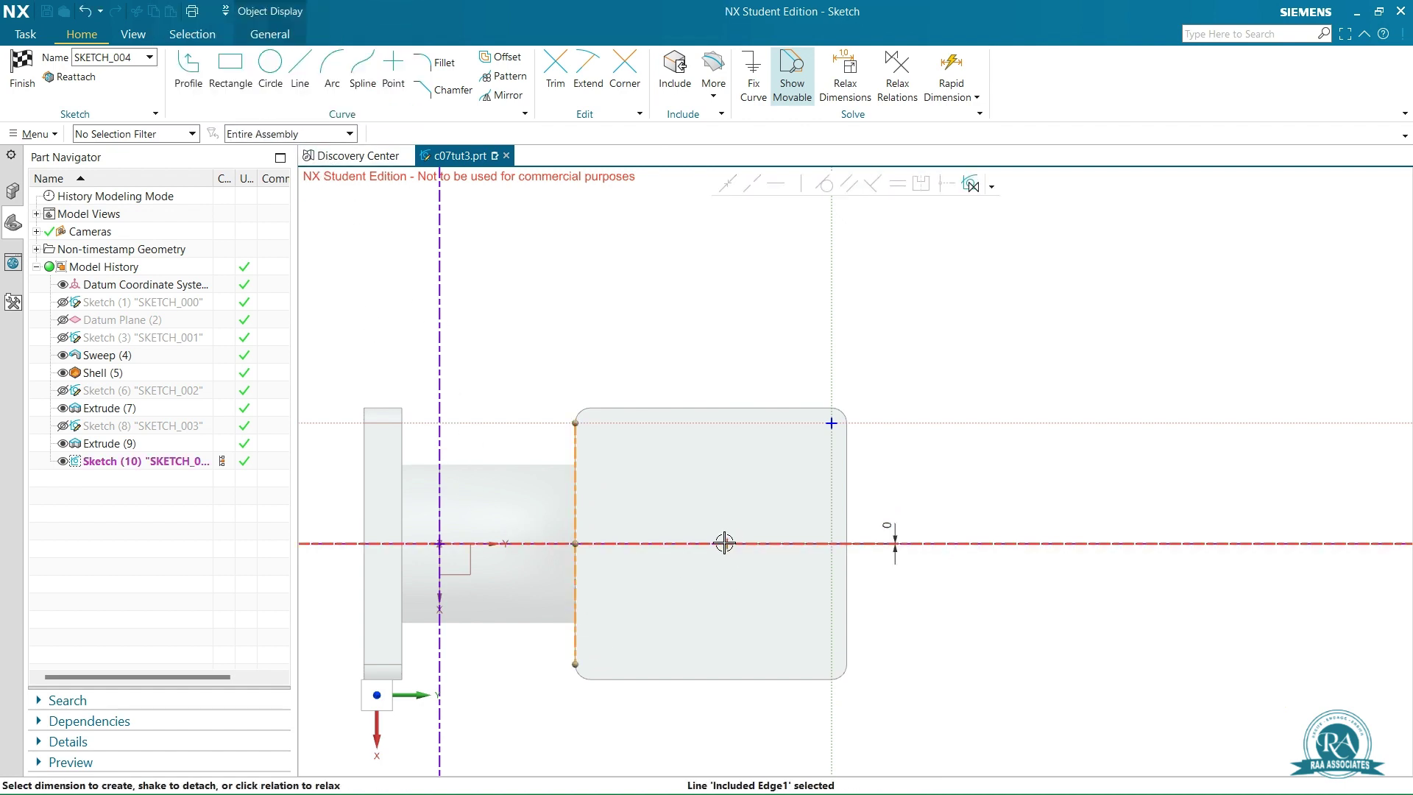
pyautogui.click(727, 549)
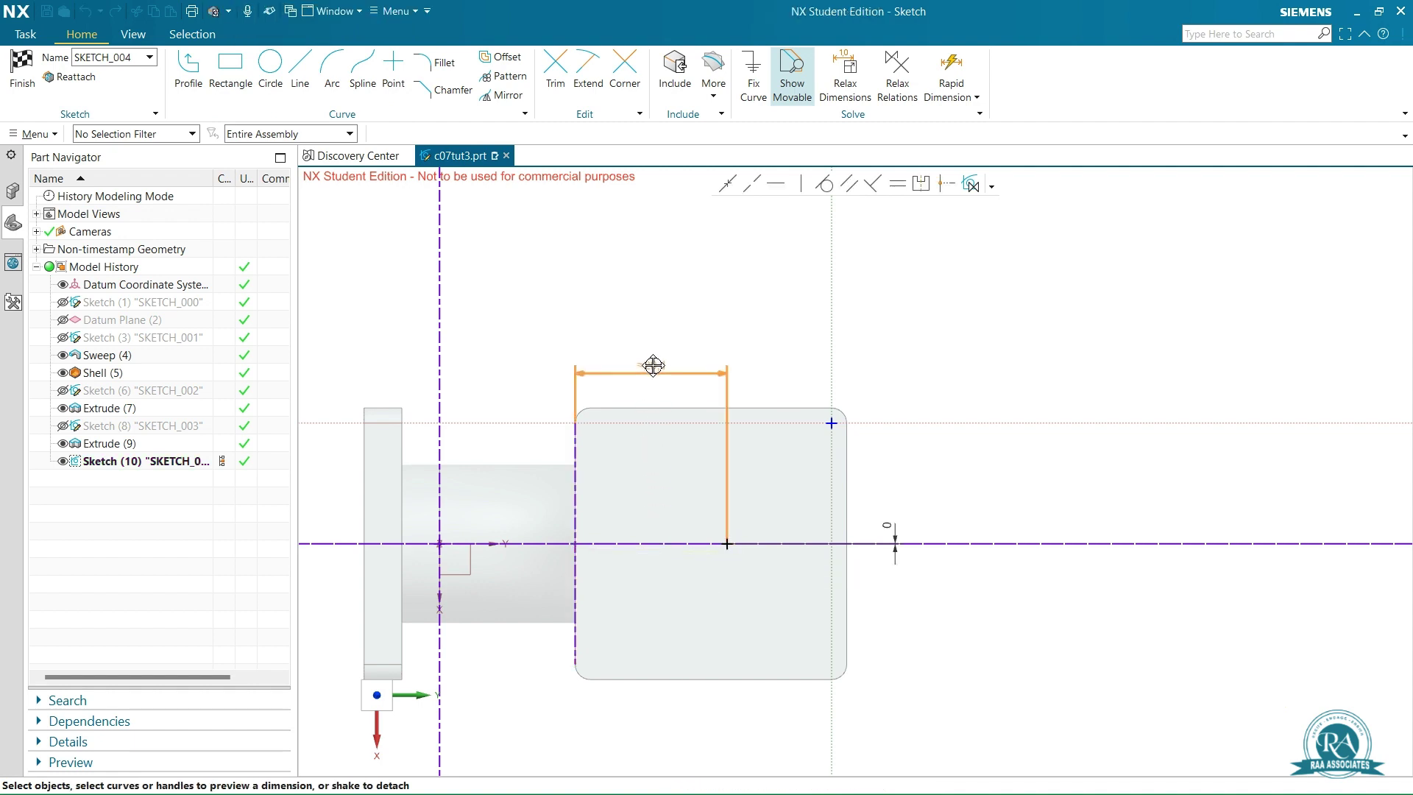
pyautogui.click(653, 366)
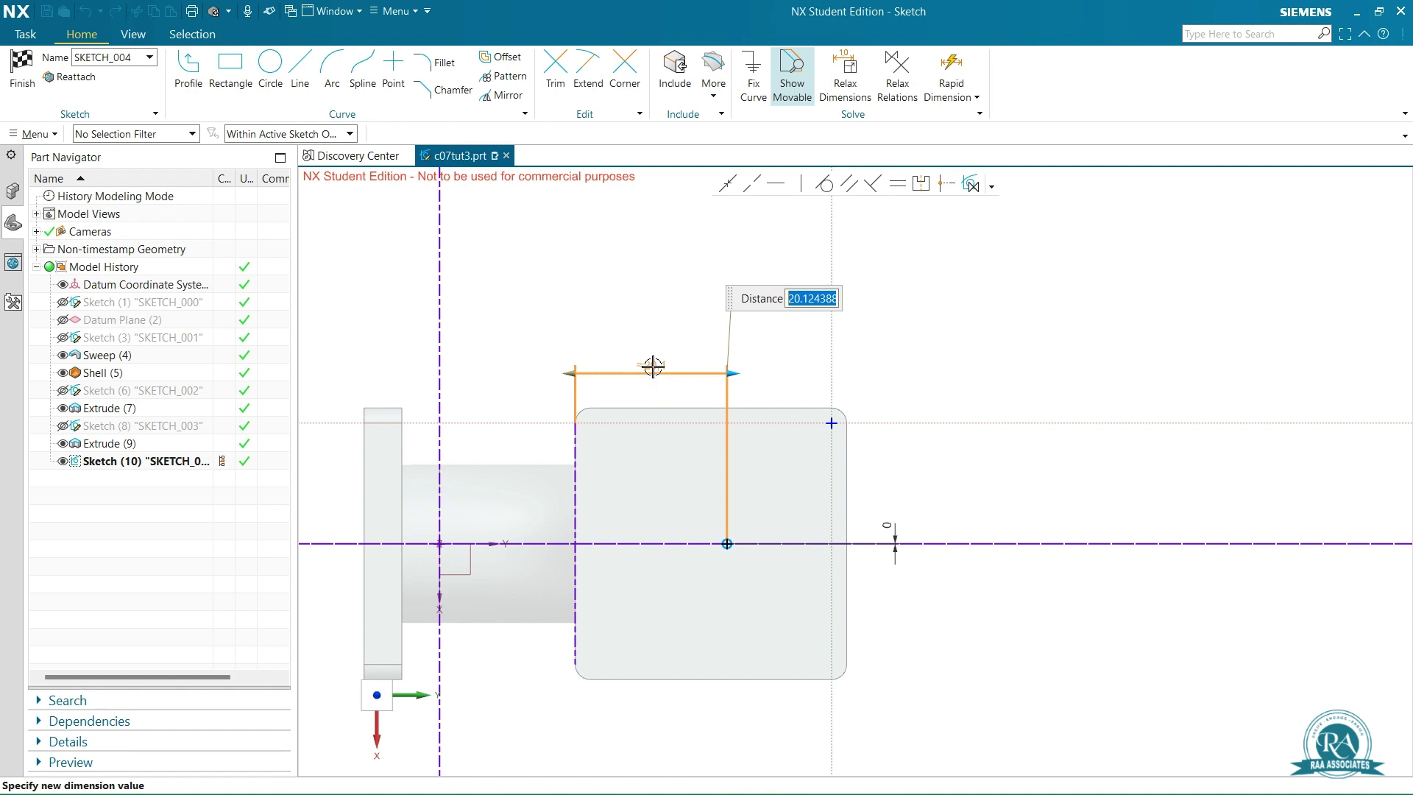
pyautogui.write('18')
pyautogui.press('Return')
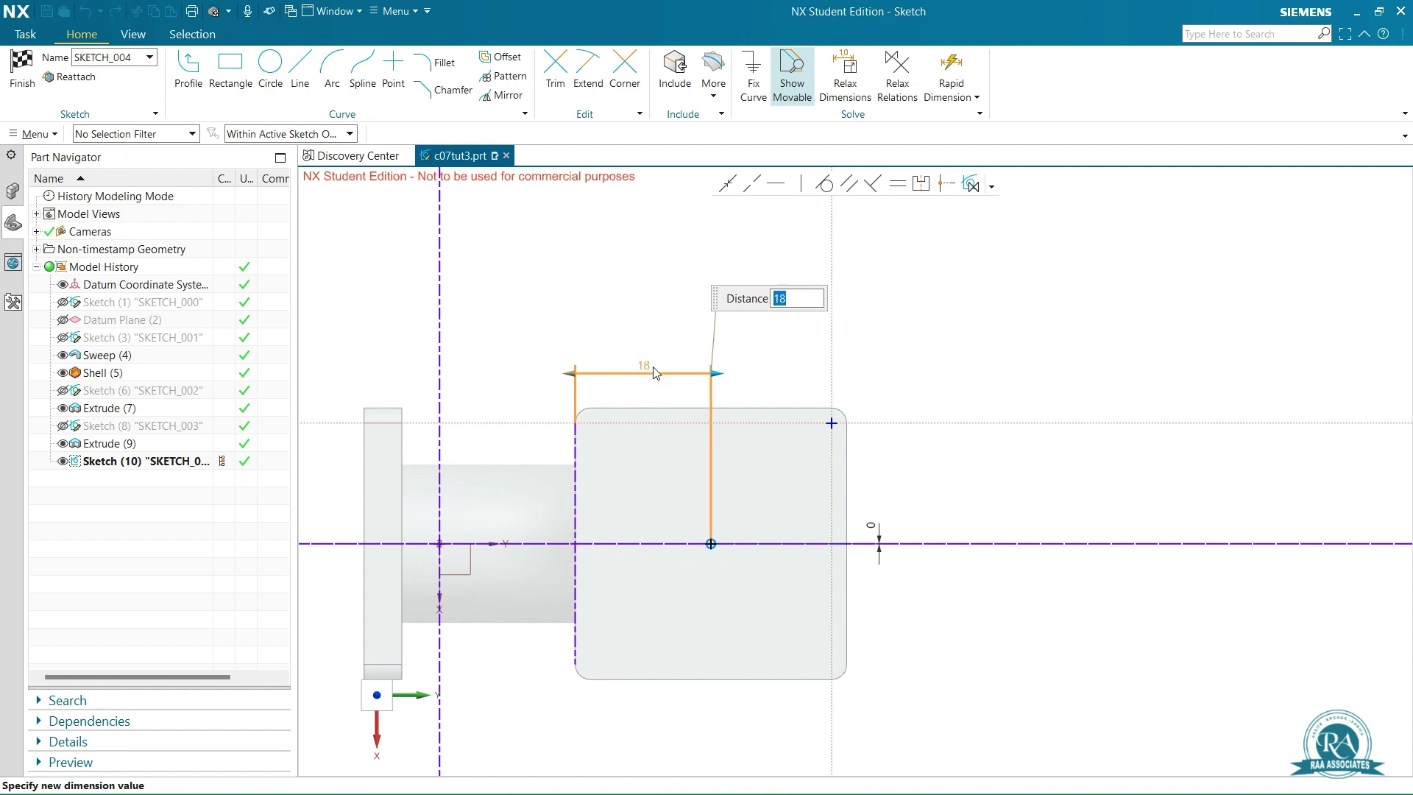
pyautogui.click(892, 287)
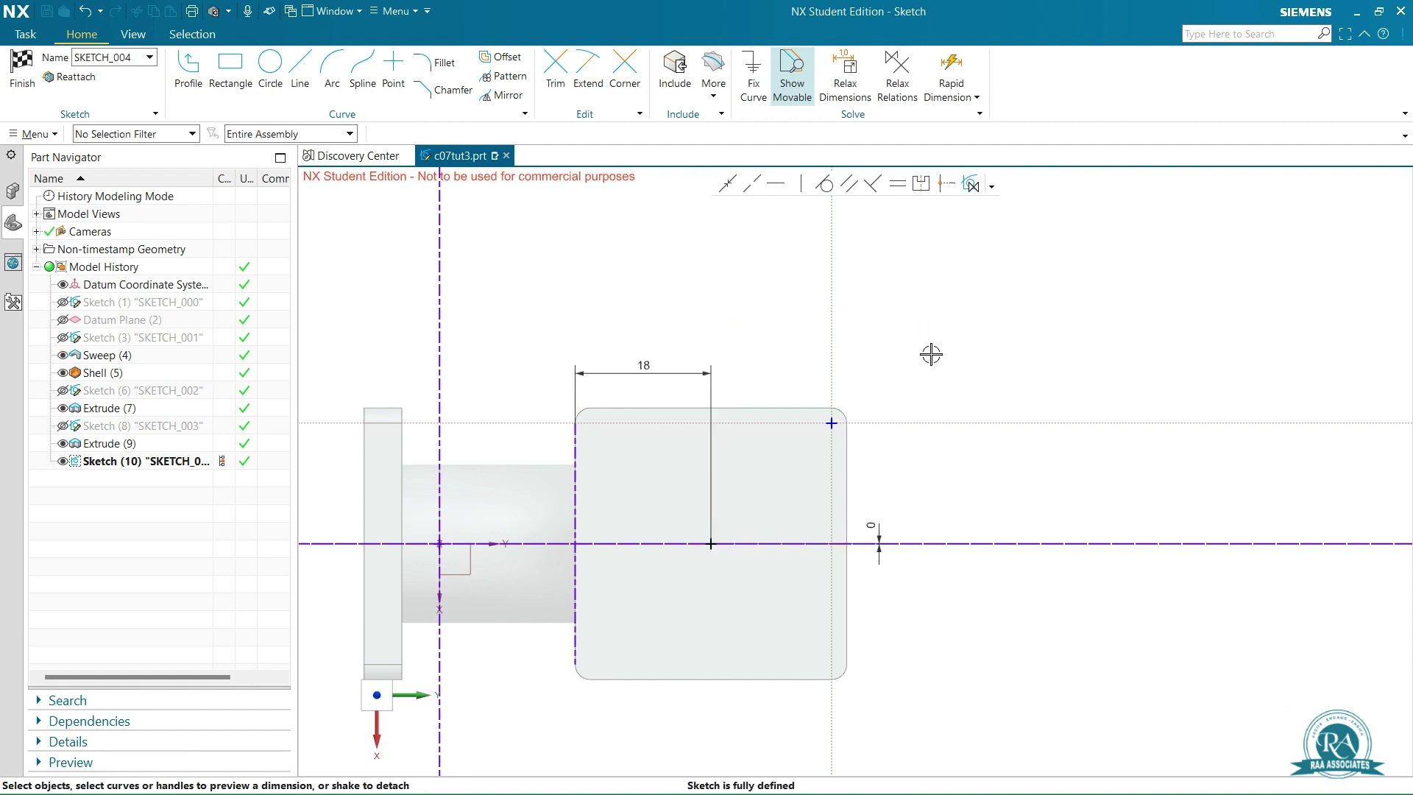
pyautogui.rightClick(932, 354)
pyautogui.click(982, 366)
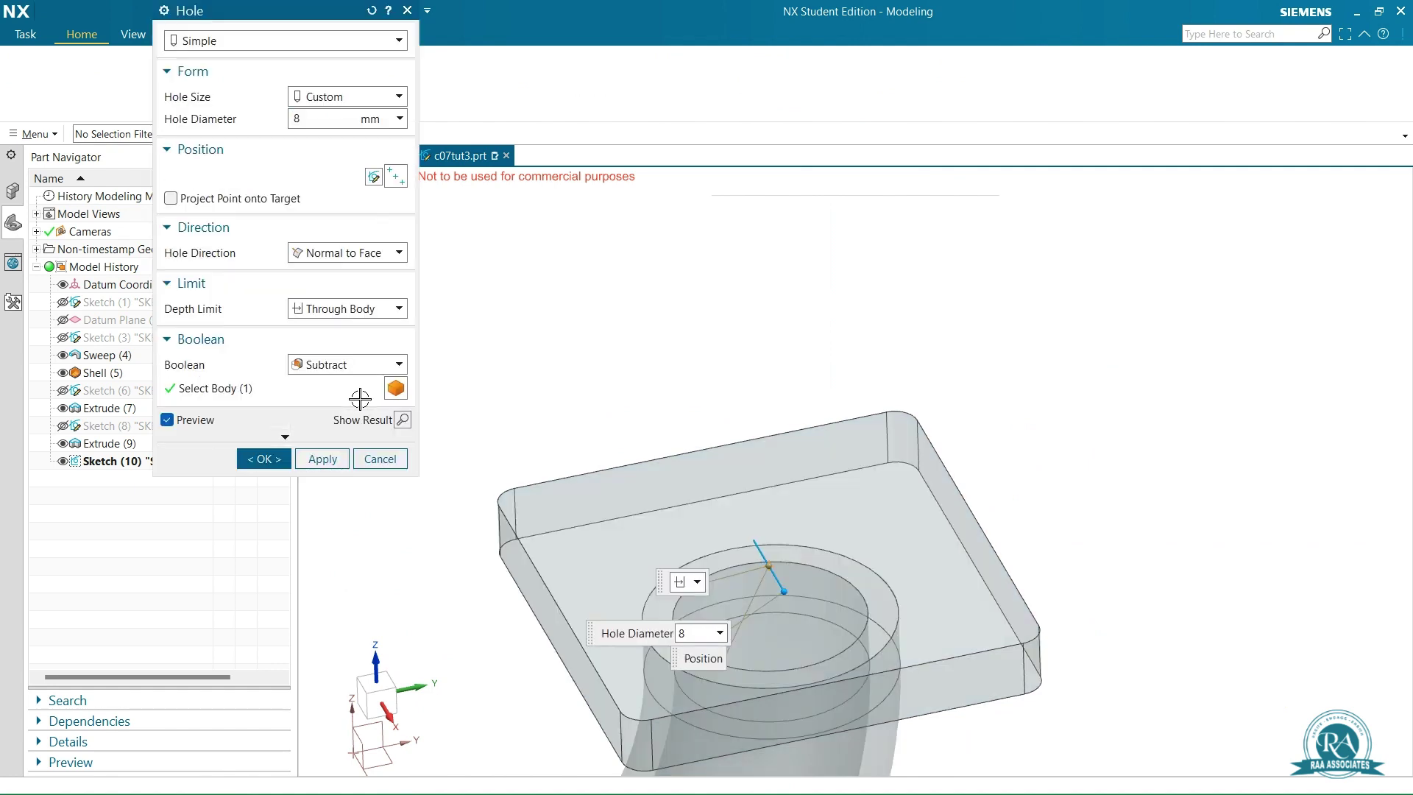
# Limit the upper flange's hole by value to a 5 mm depth, set its diameter to 16 mm, and create it.
pyautogui.click(332, 310)
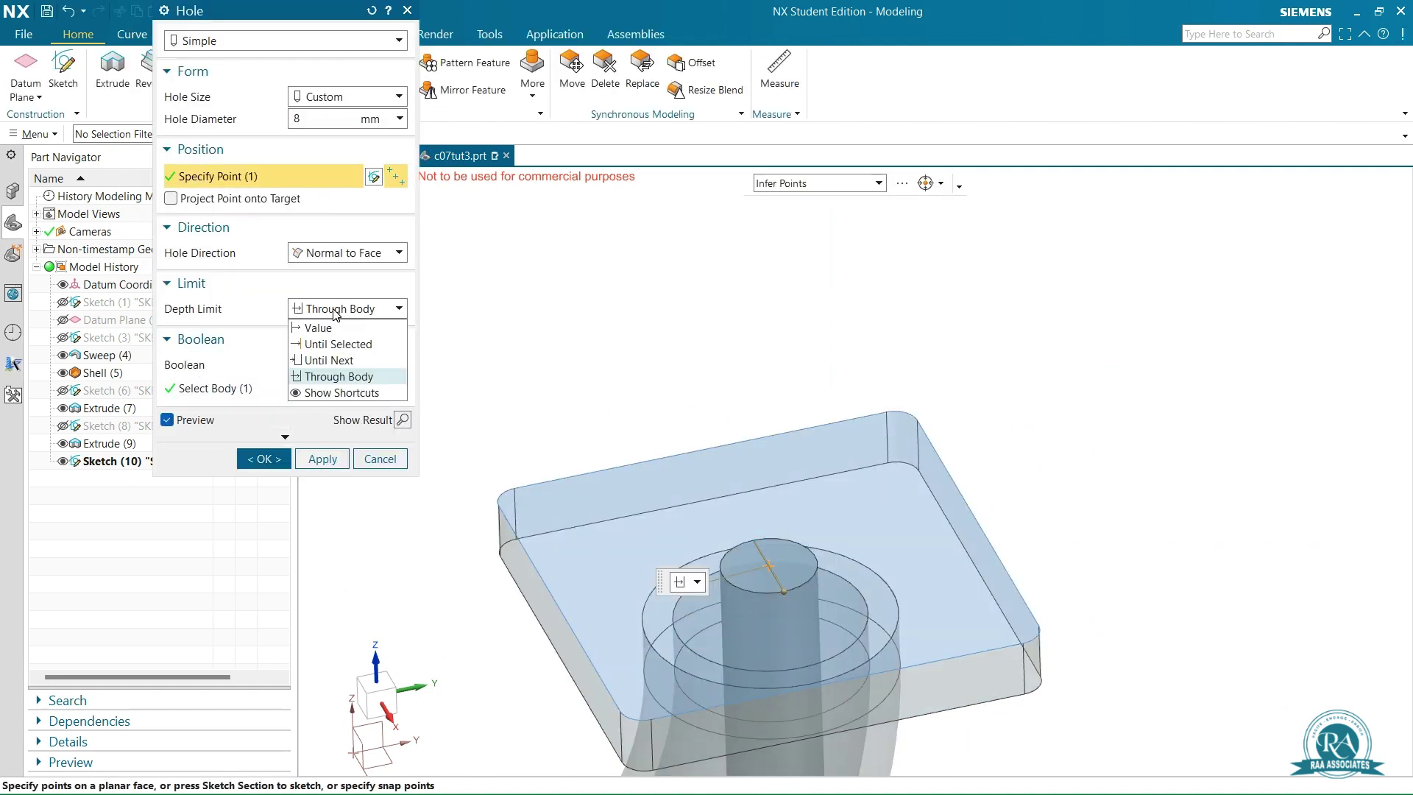
pyautogui.click(327, 324)
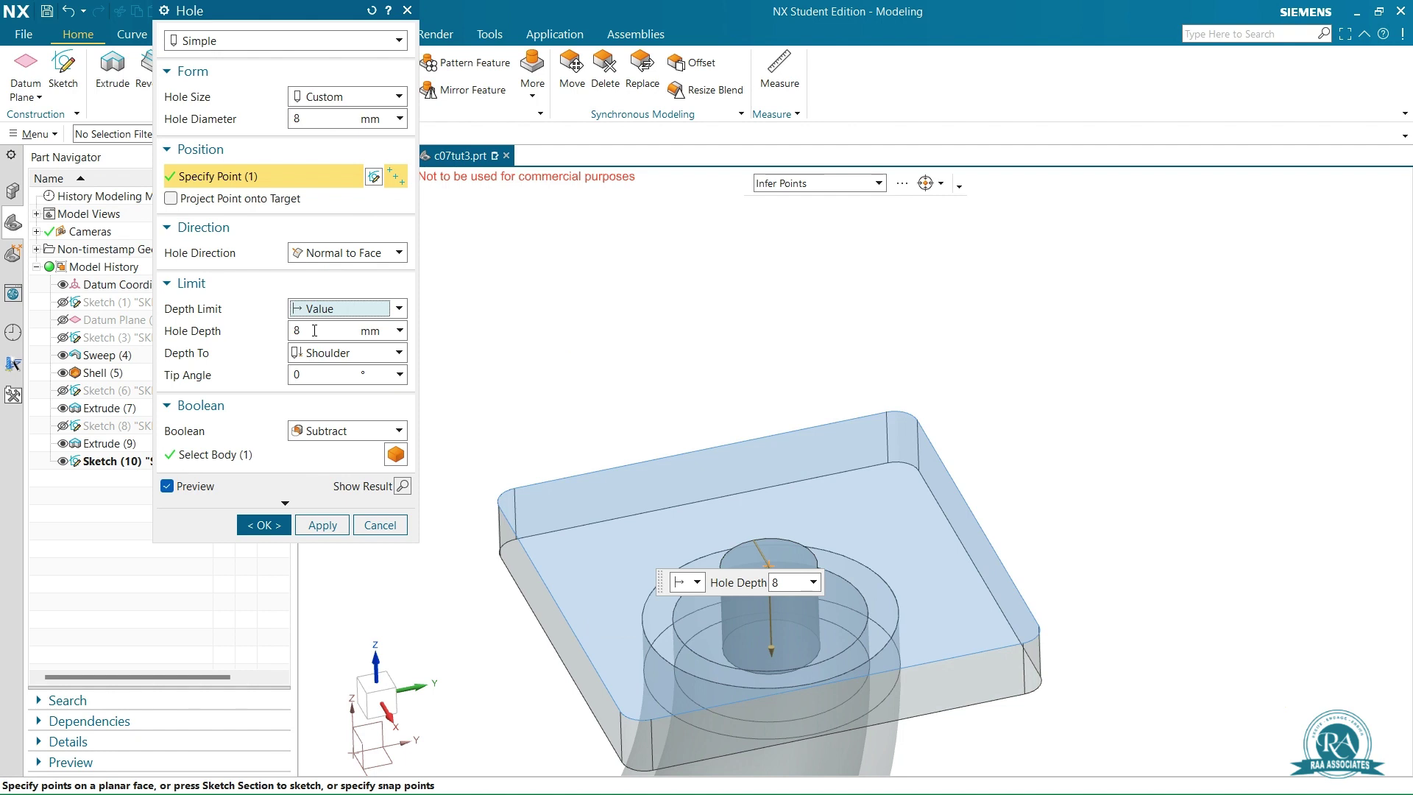
pyautogui.doubleClick(314, 331)
pyautogui.press('Return')
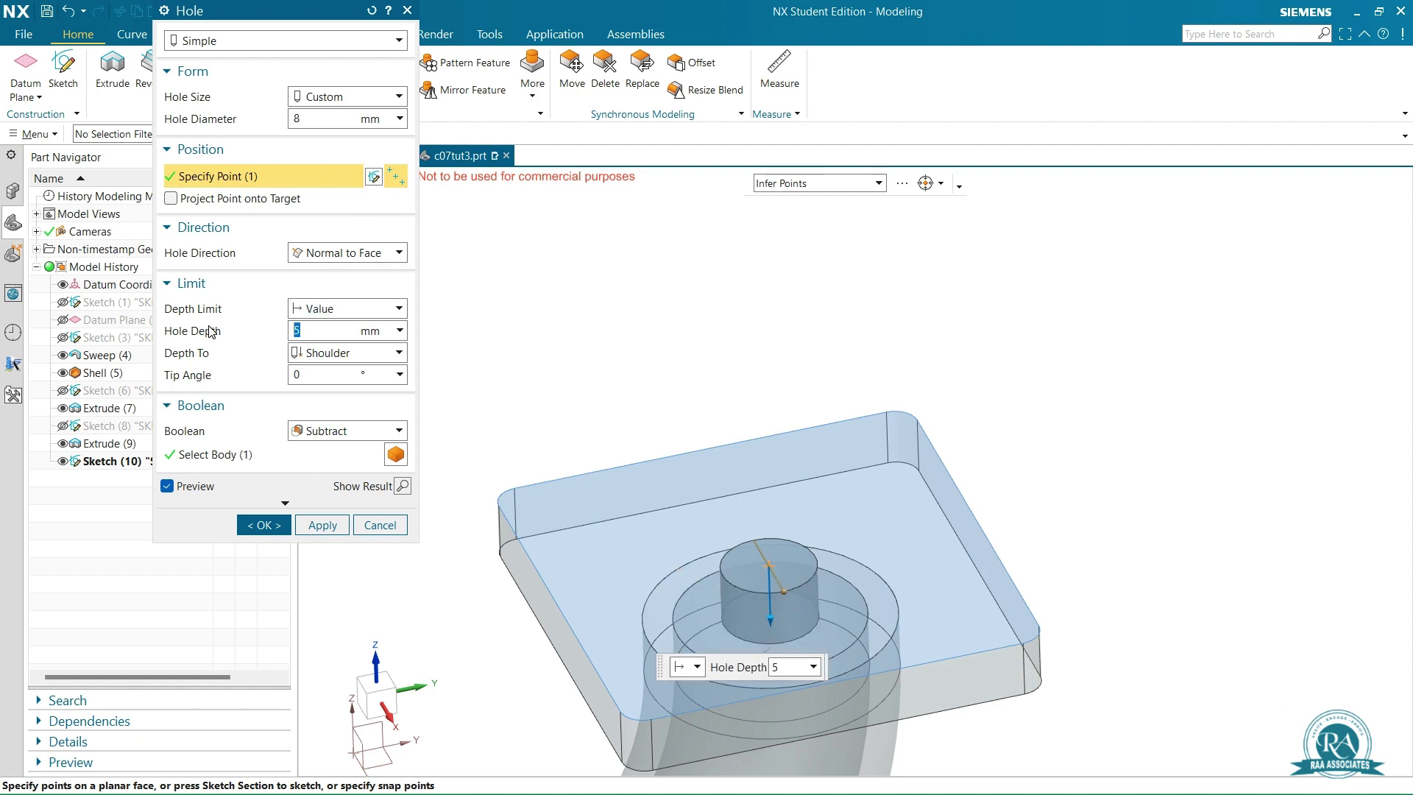
pyautogui.doubleClick(315, 120)
pyautogui.write('16')
pyautogui.press('Return')
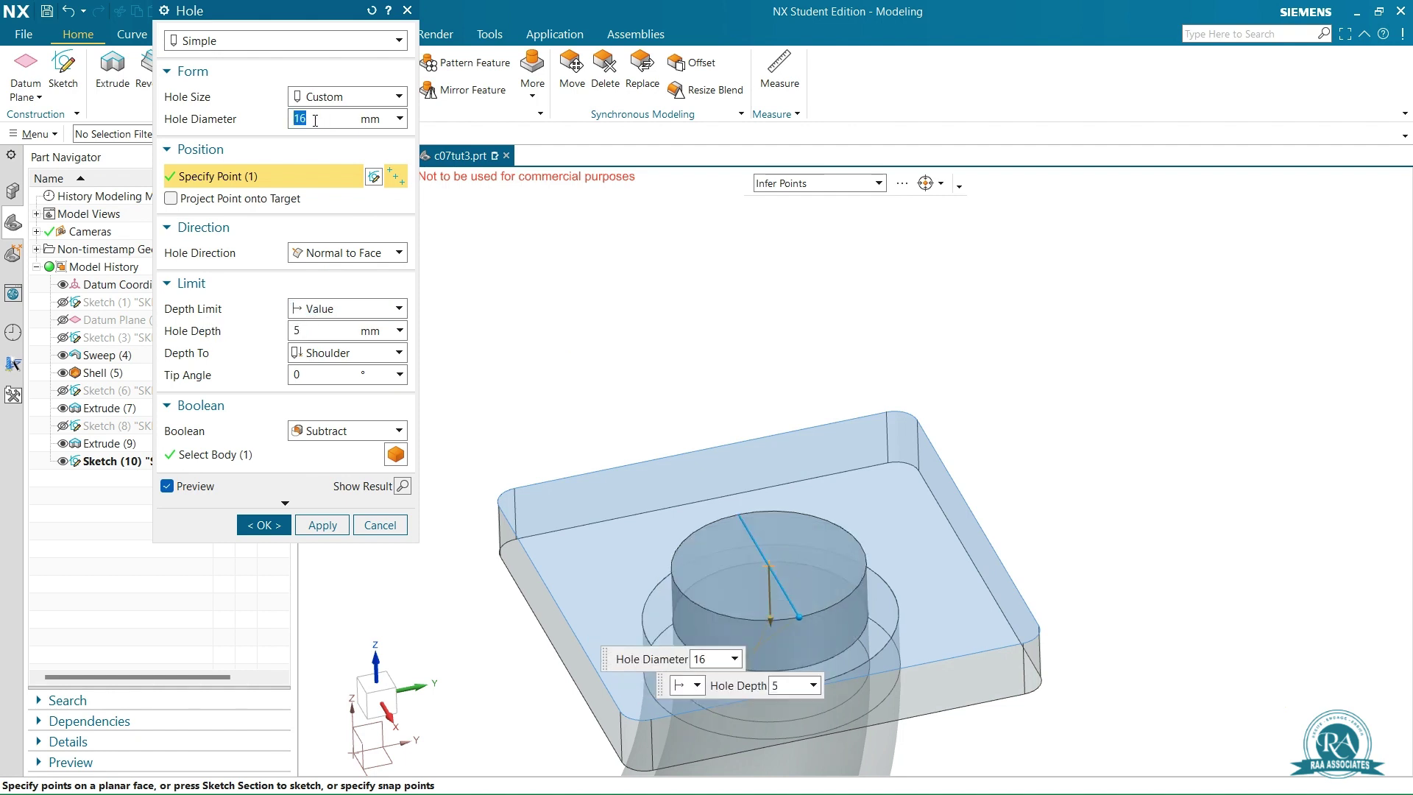
pyautogui.click(265, 525)
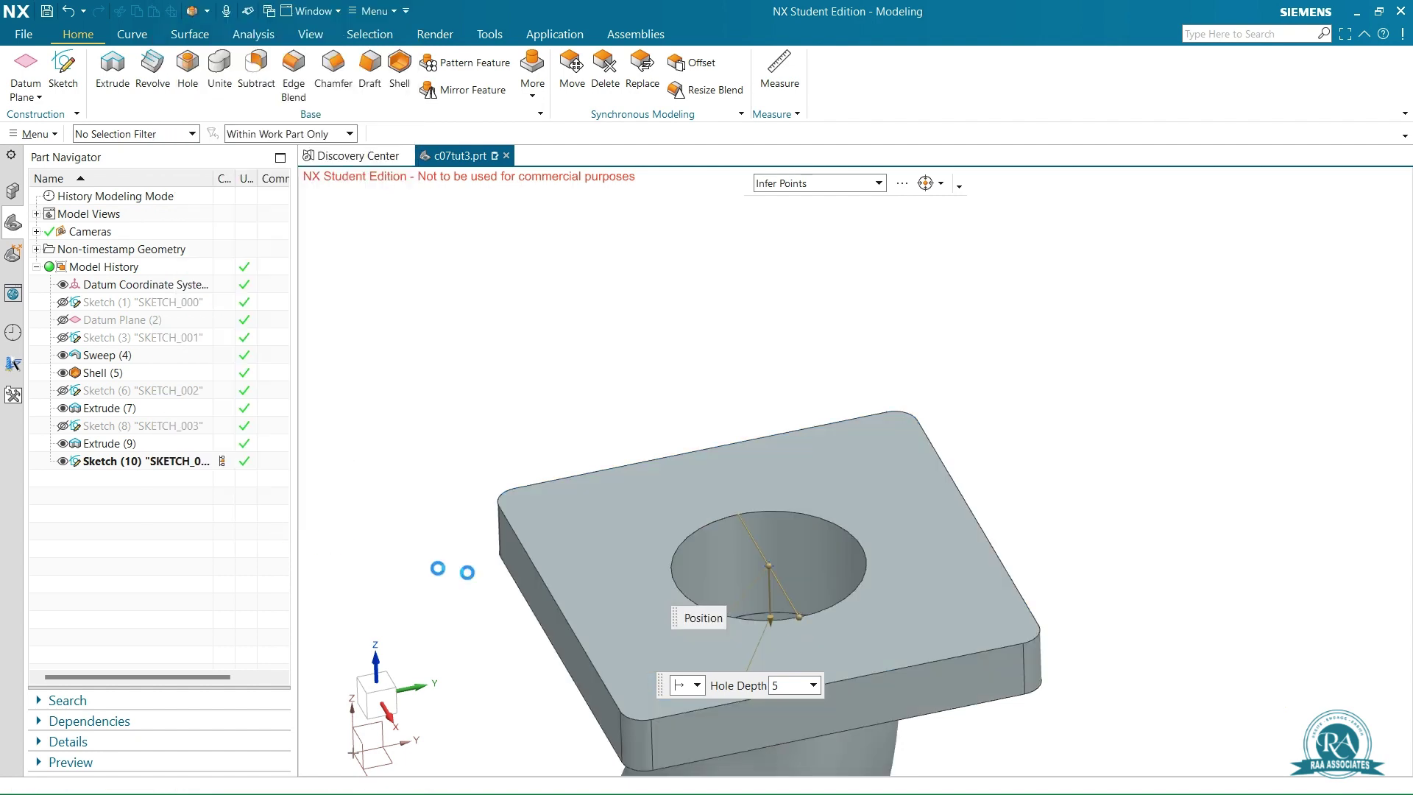
# Start a simple 16 mm hole, 5 mm deep, on the lower flange's outer face and open its position sketch.
pyautogui.moveTo(1000, 577); pyautogui.dragTo(845, 639, button='middle')
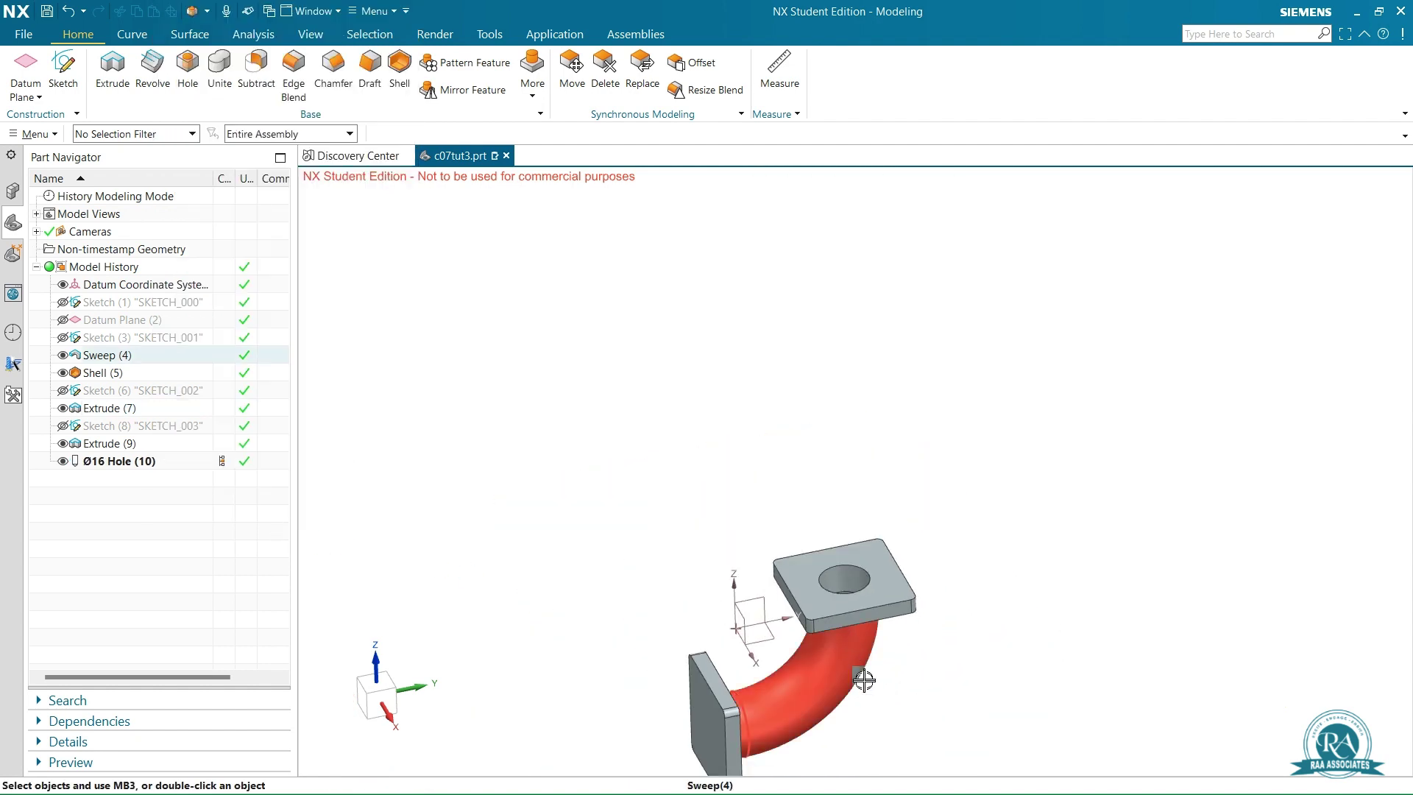
pyautogui.moveTo(839, 704); pyautogui.dragTo(857, 652, button='middle')
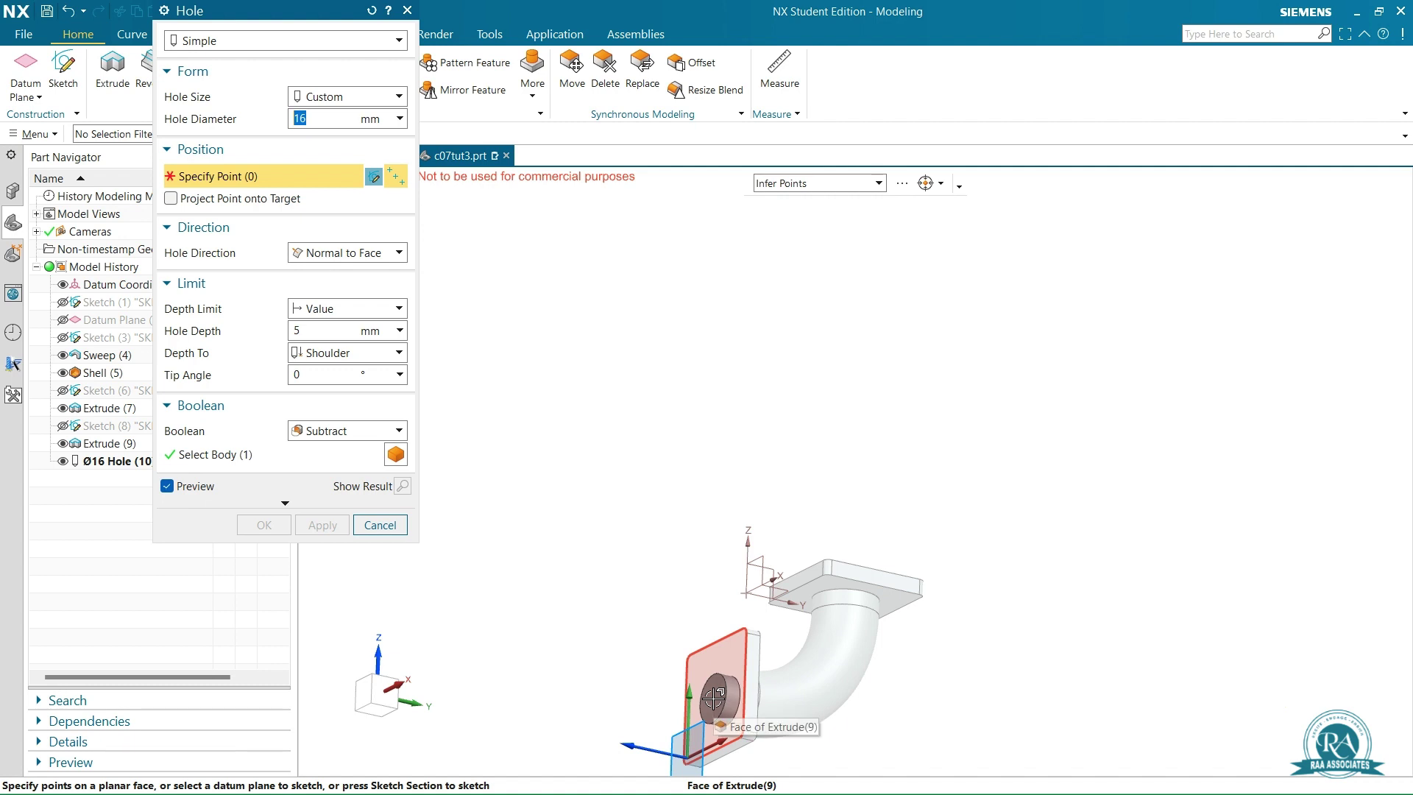
pyautogui.click(699, 714)
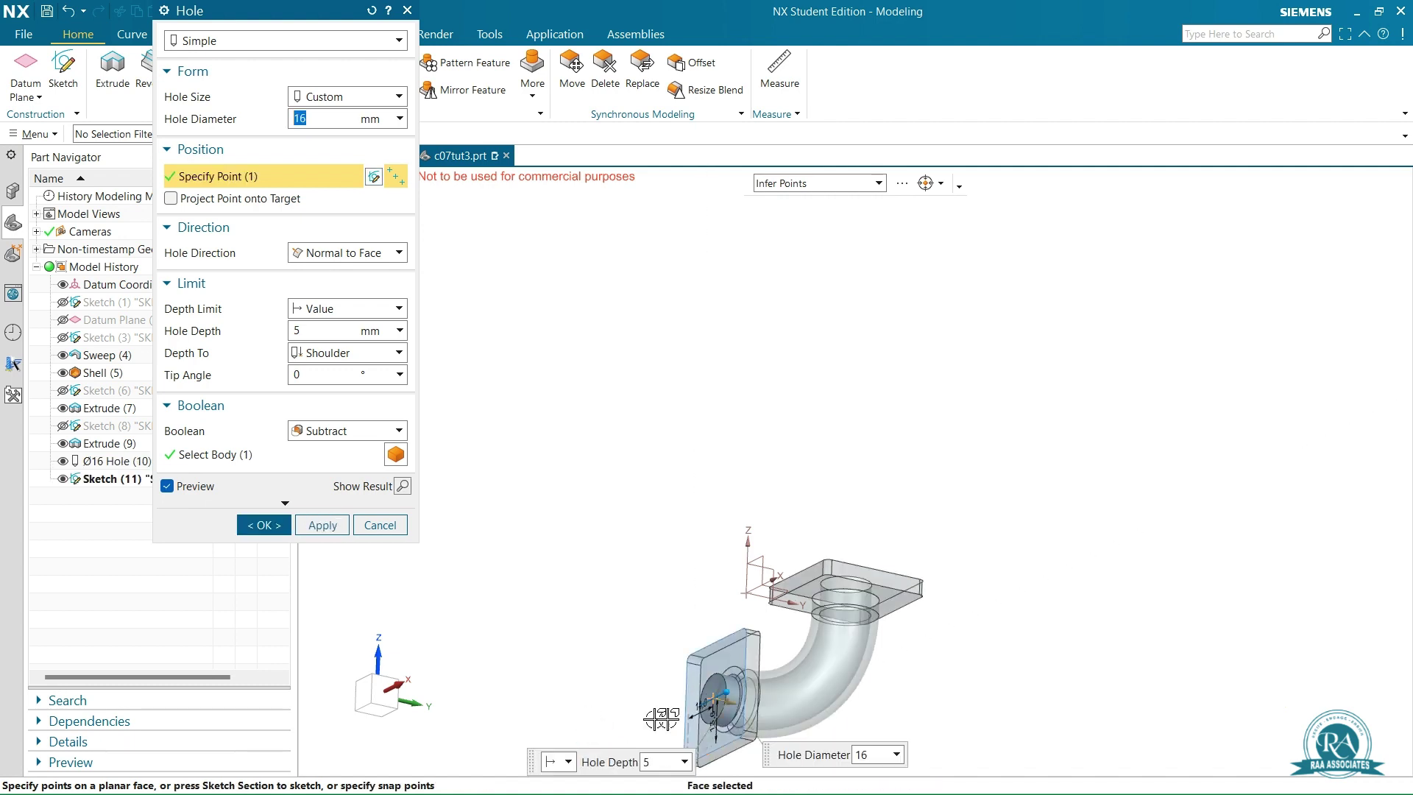
pyautogui.moveTo(885, 665); pyautogui.dragTo(1023, 625, button='middle')
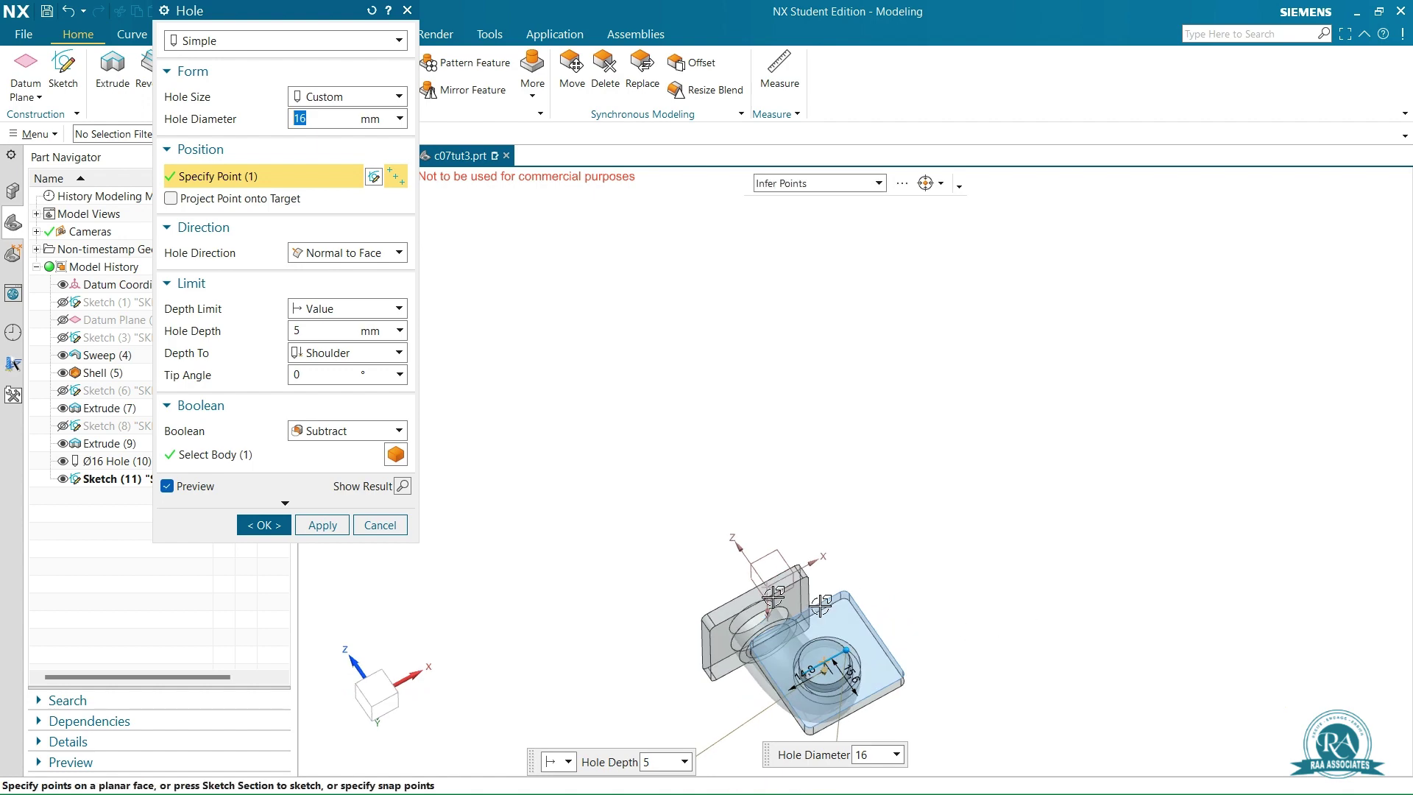
pyautogui.click(376, 178)
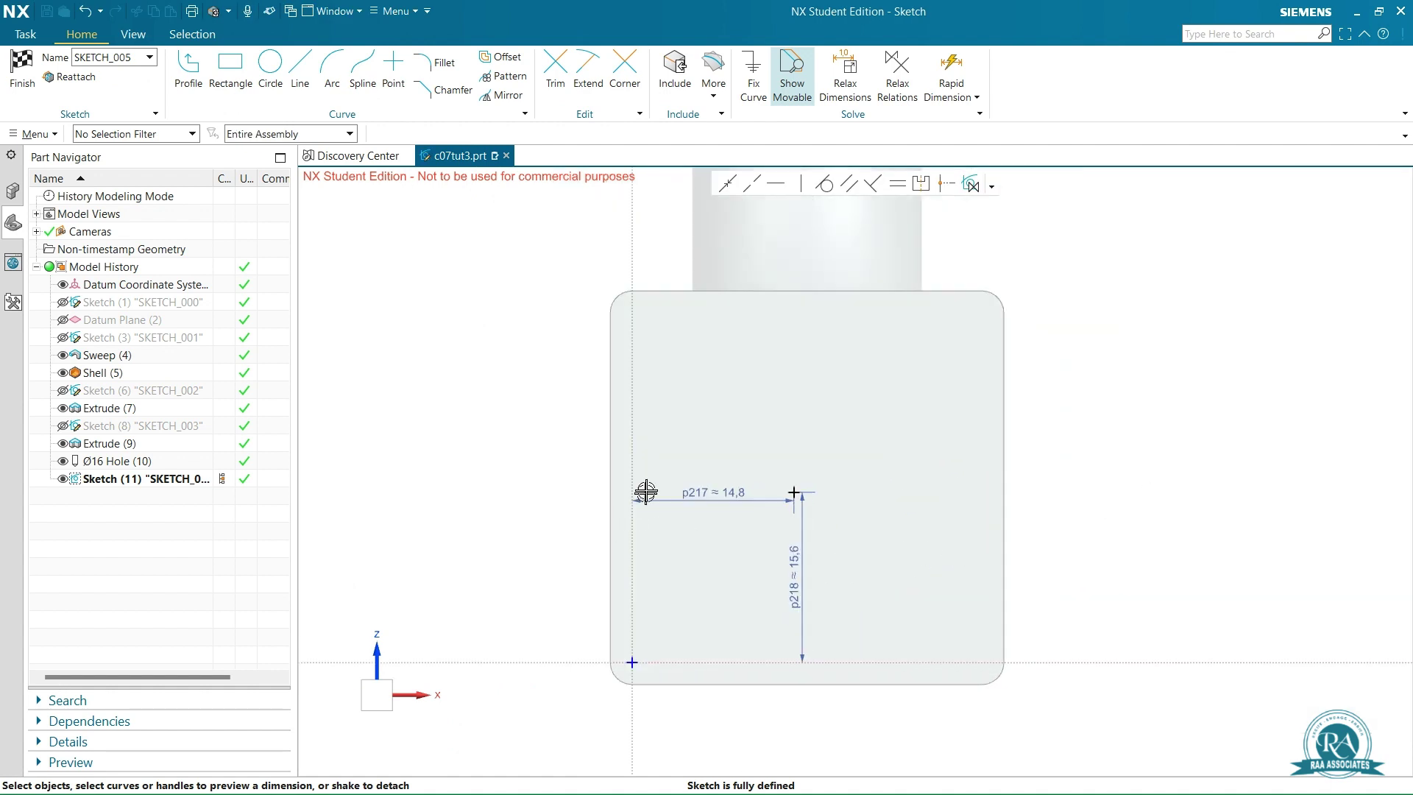
# Delete the two automatic linear dimensions that locate the lower flange's hole point from the flange corner.
pyautogui.click(739, 495)
pyautogui.press('Delete')
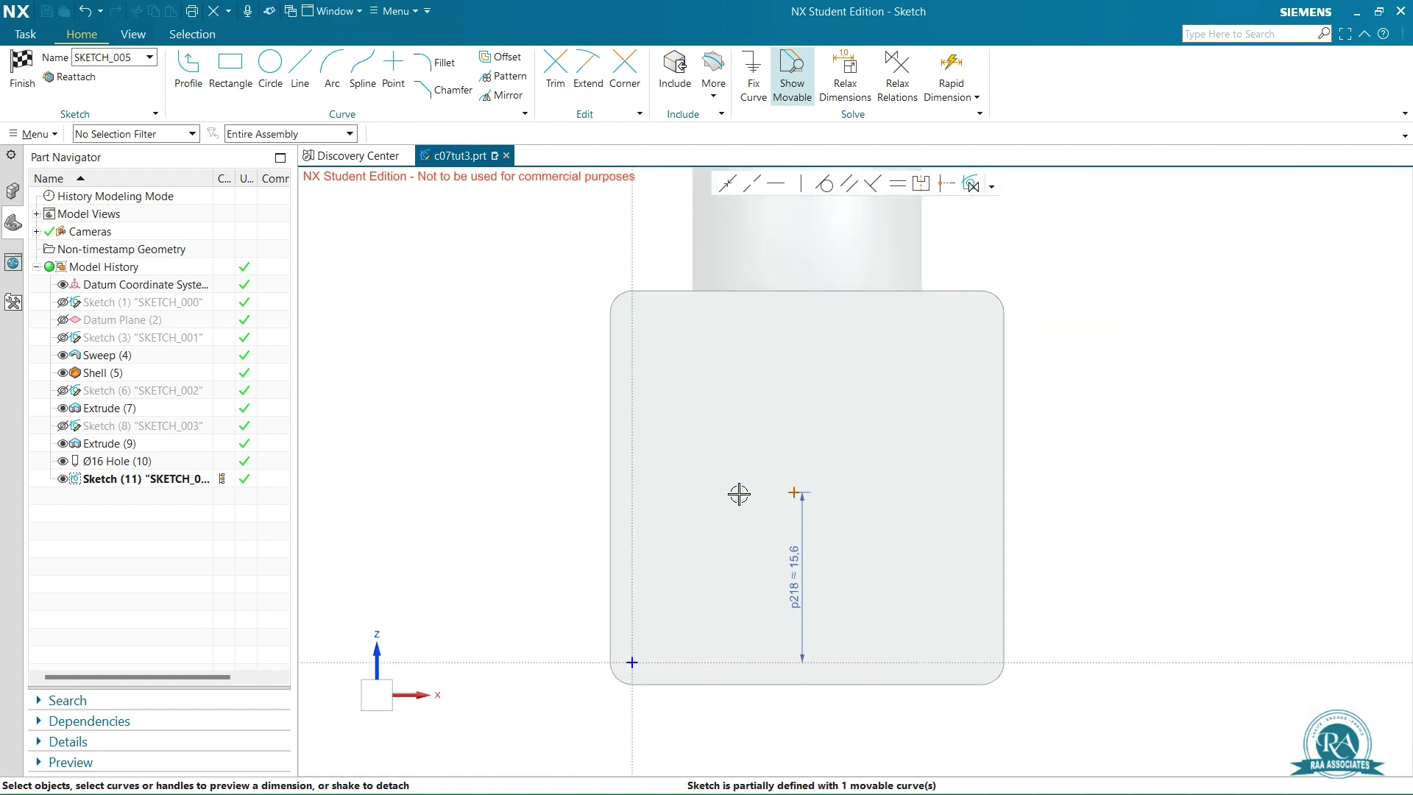
pyautogui.click(801, 593)
pyautogui.press('Delete')
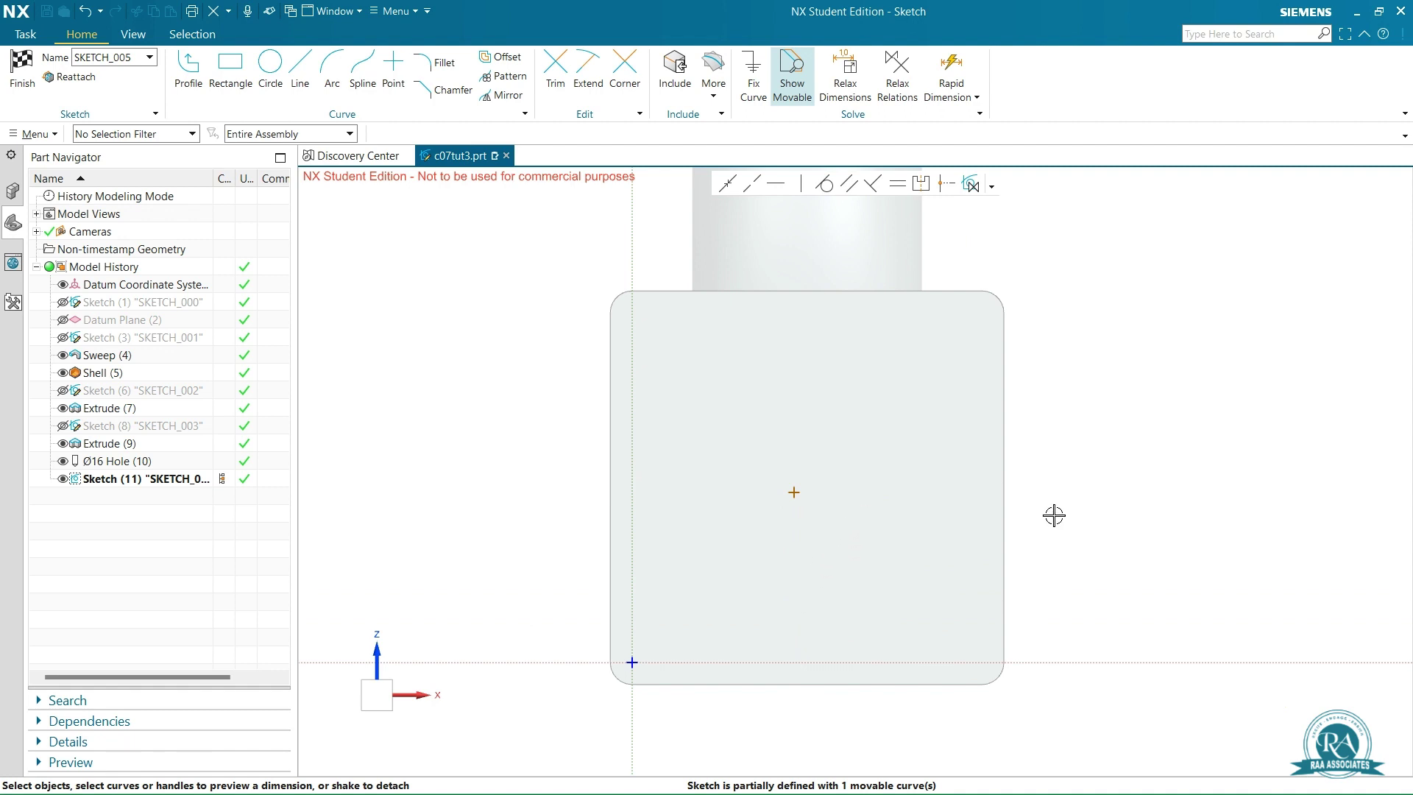
# Include the datum coordinate system's geometry as reference in the lower flange's hole position sketch.
pyautogui.scroll(-3, 1128, 384)
pyautogui.scroll(3, 1128, 383)
pyautogui.scroll(-4, 1128, 383)
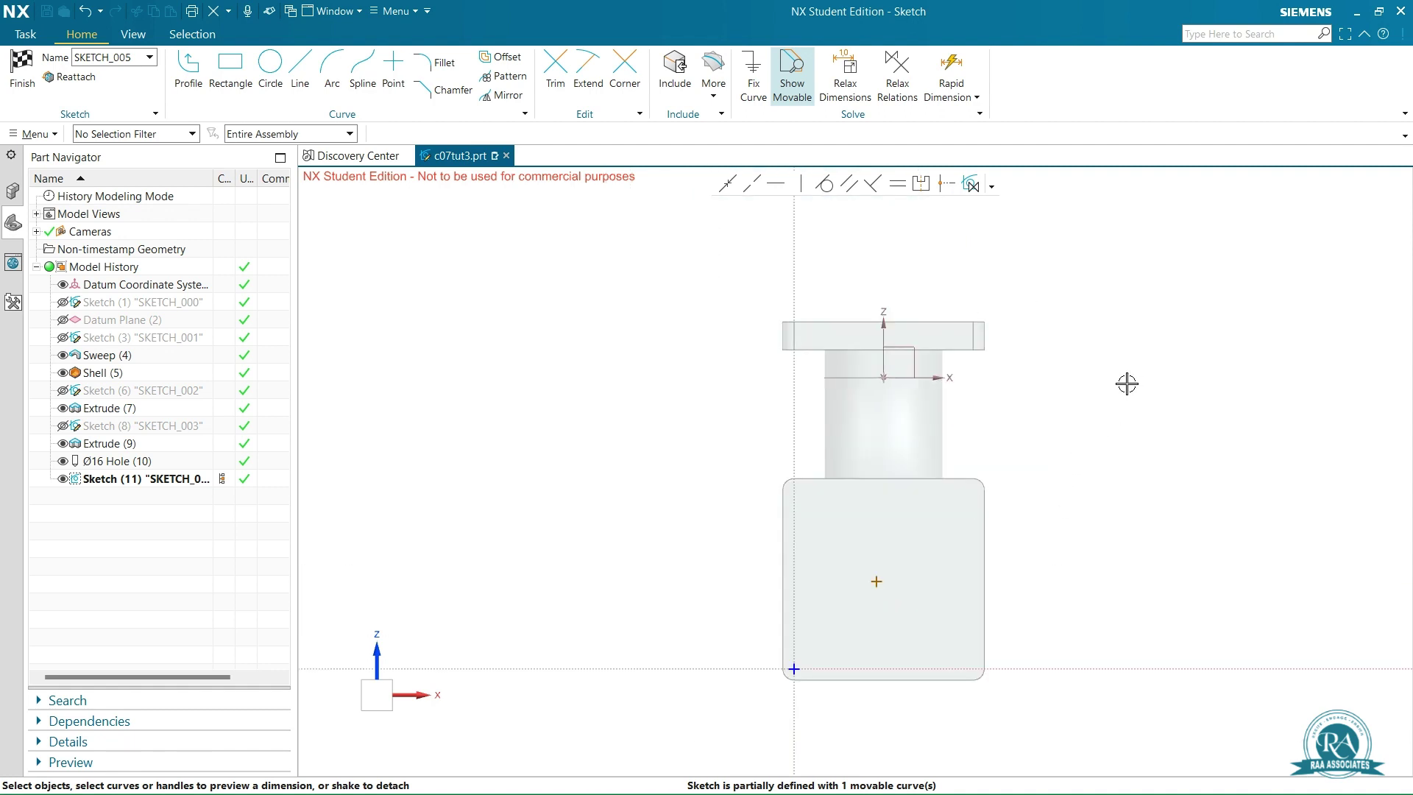
pyautogui.scroll(1, 1127, 384)
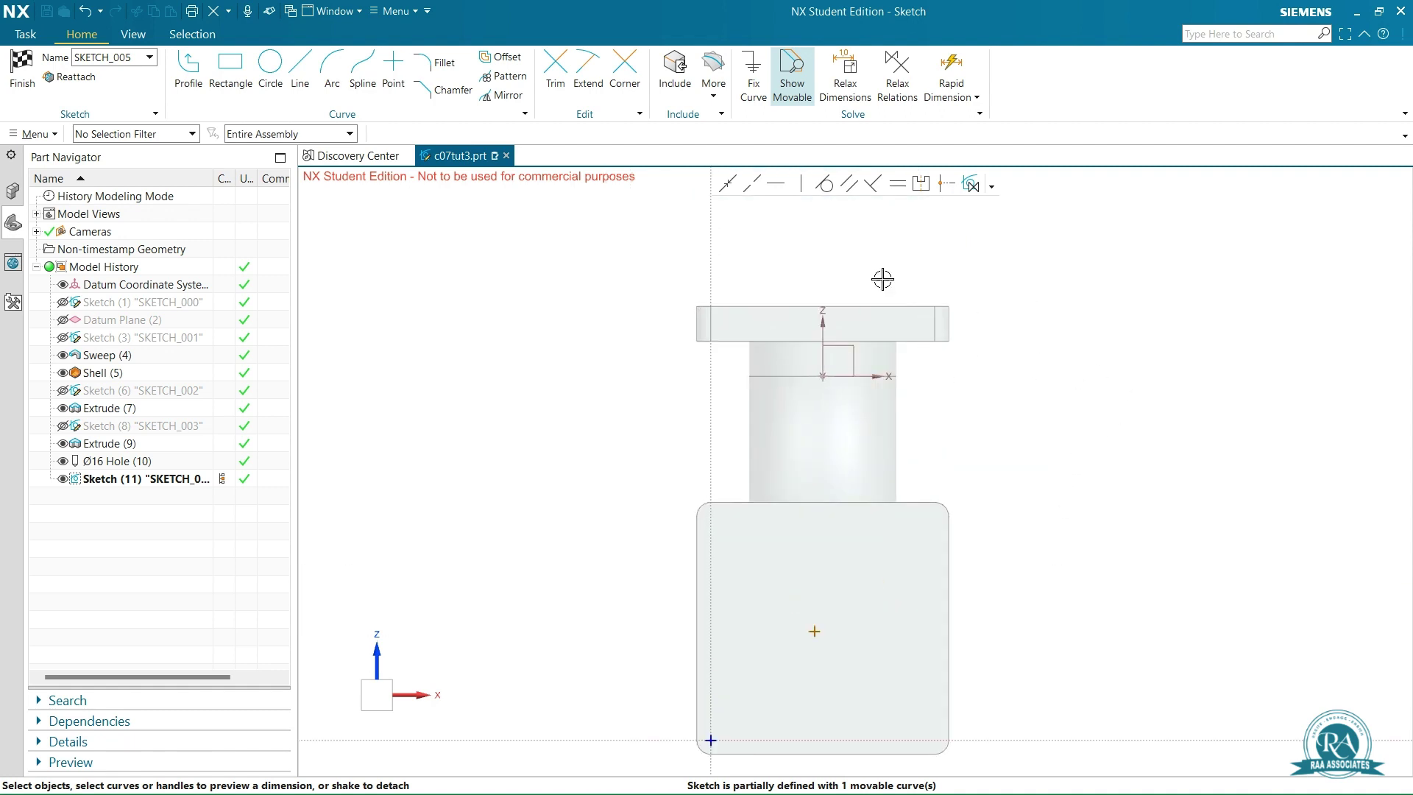
pyautogui.click(674, 77)
pyautogui.moveTo(795, 291); pyautogui.dragTo(851, 394)
pyautogui.middleClick(1038, 441)
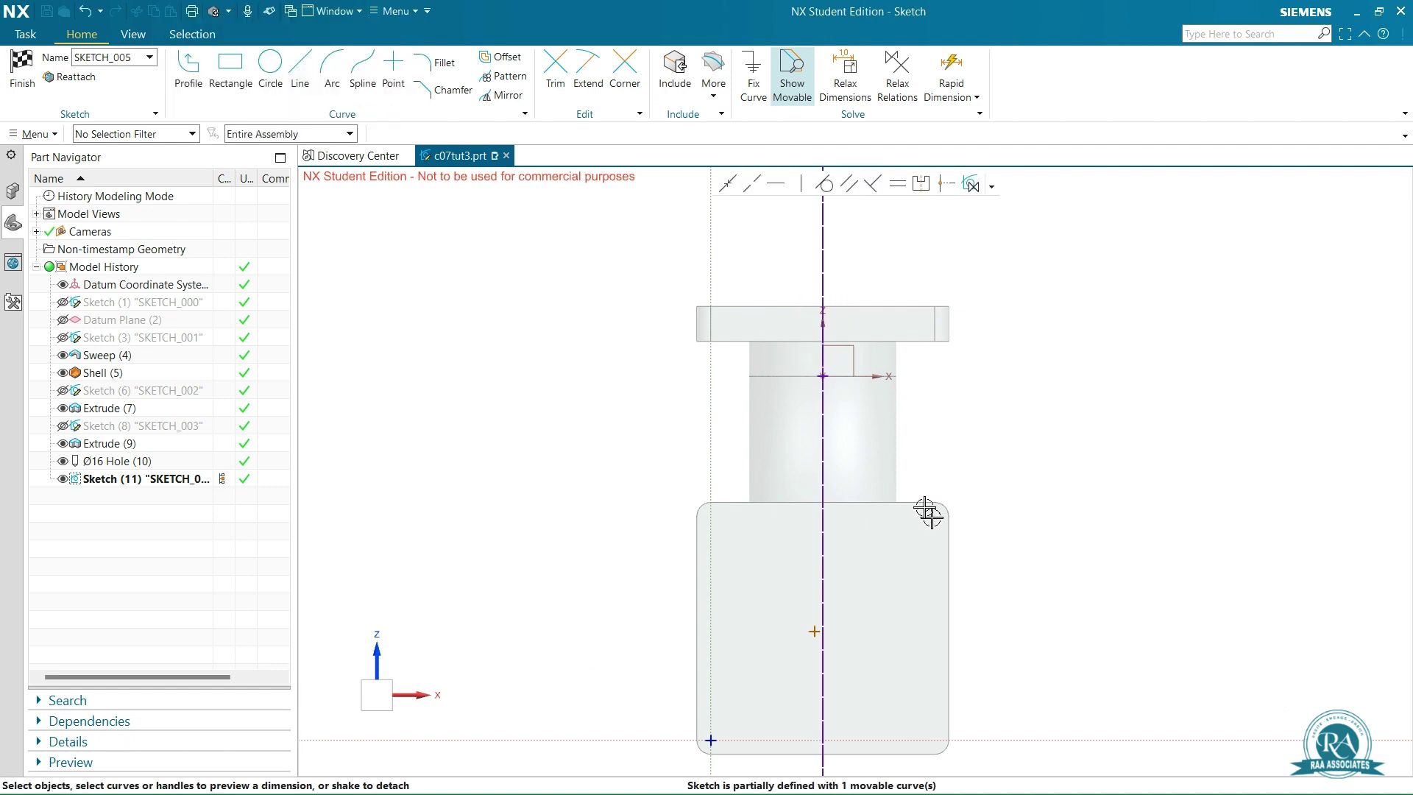
# Include the lower flange's bottom edge in the position sketch and dimension the hole point 18 mm above it.
pyautogui.click(886, 755)
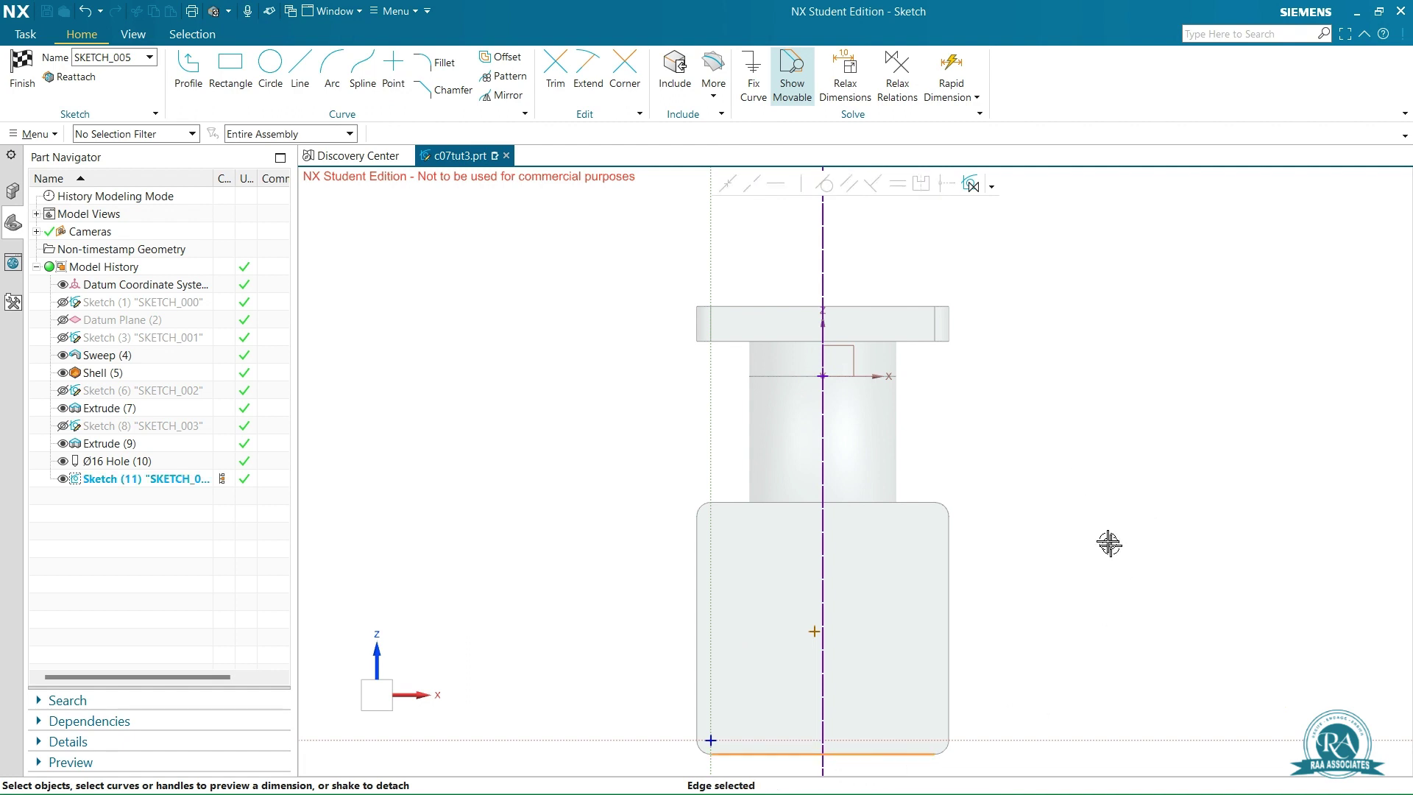
pyautogui.click(675, 68)
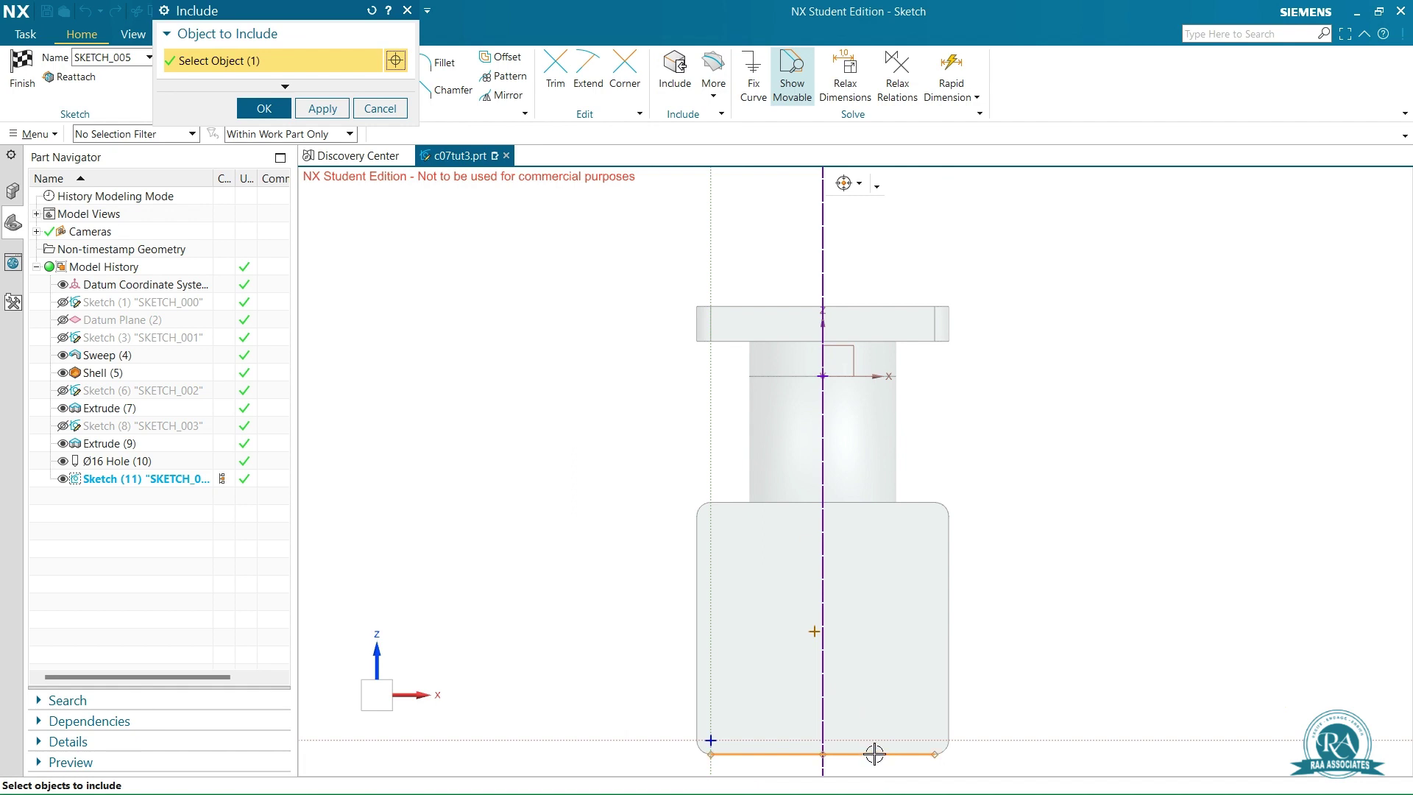
pyautogui.middleClick(1116, 534)
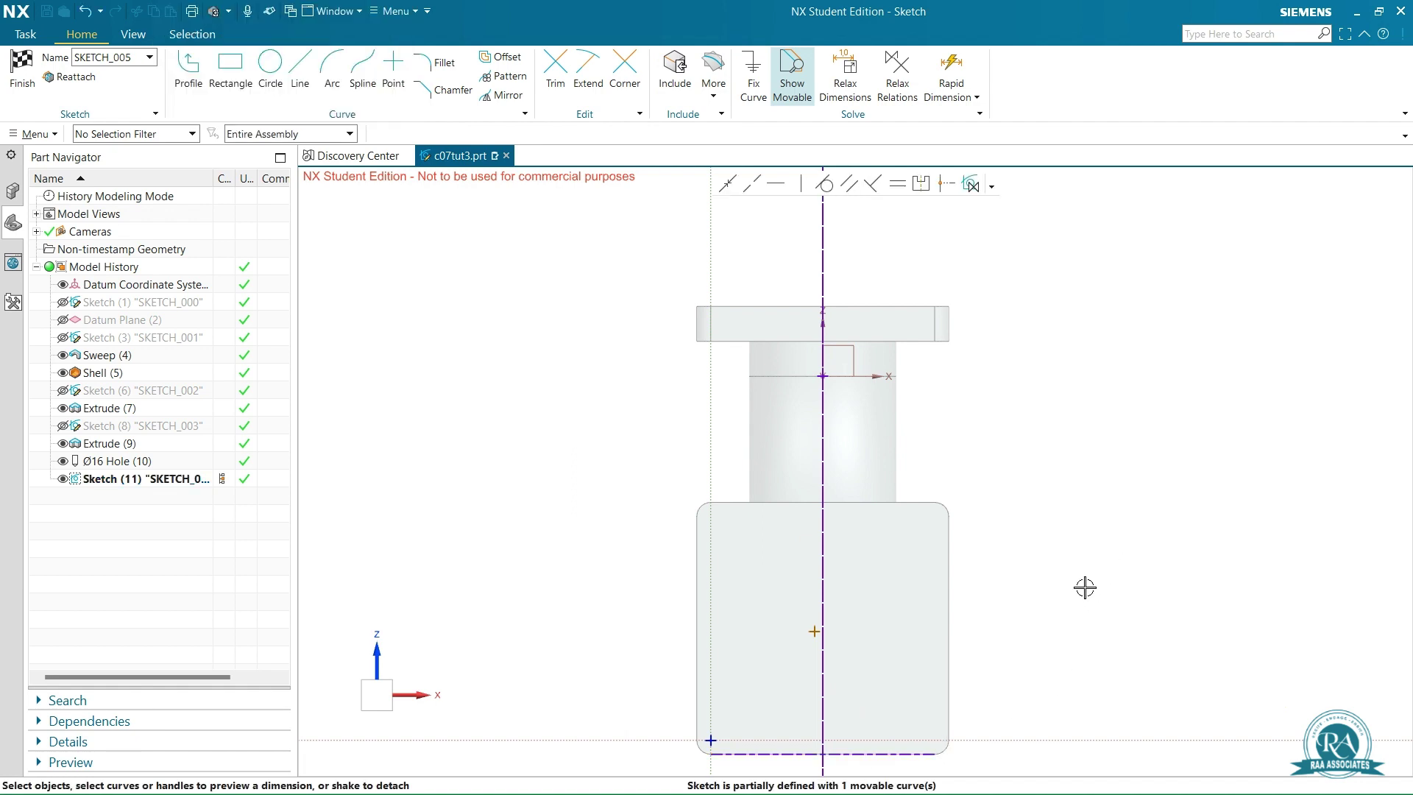
pyautogui.click(877, 756)
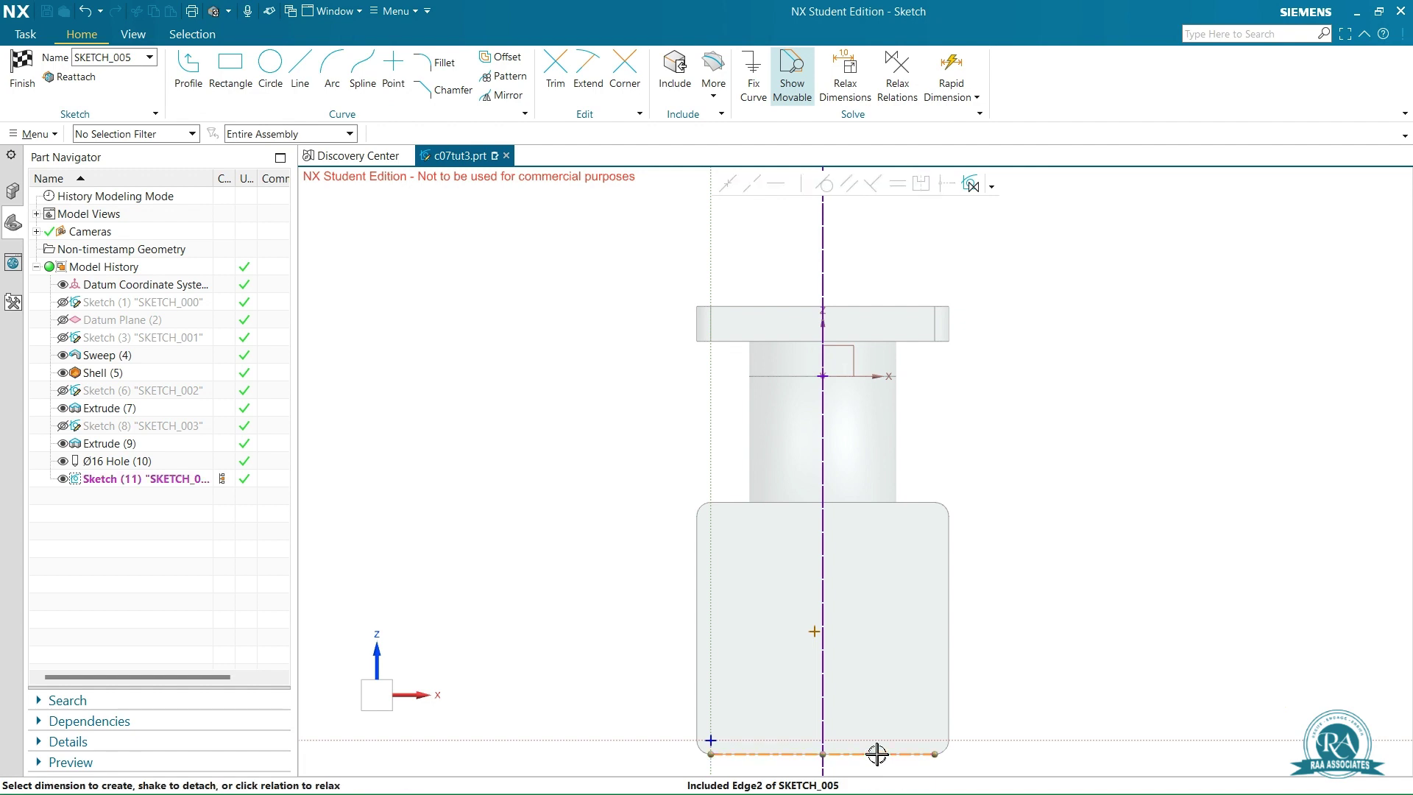
pyautogui.click(814, 629)
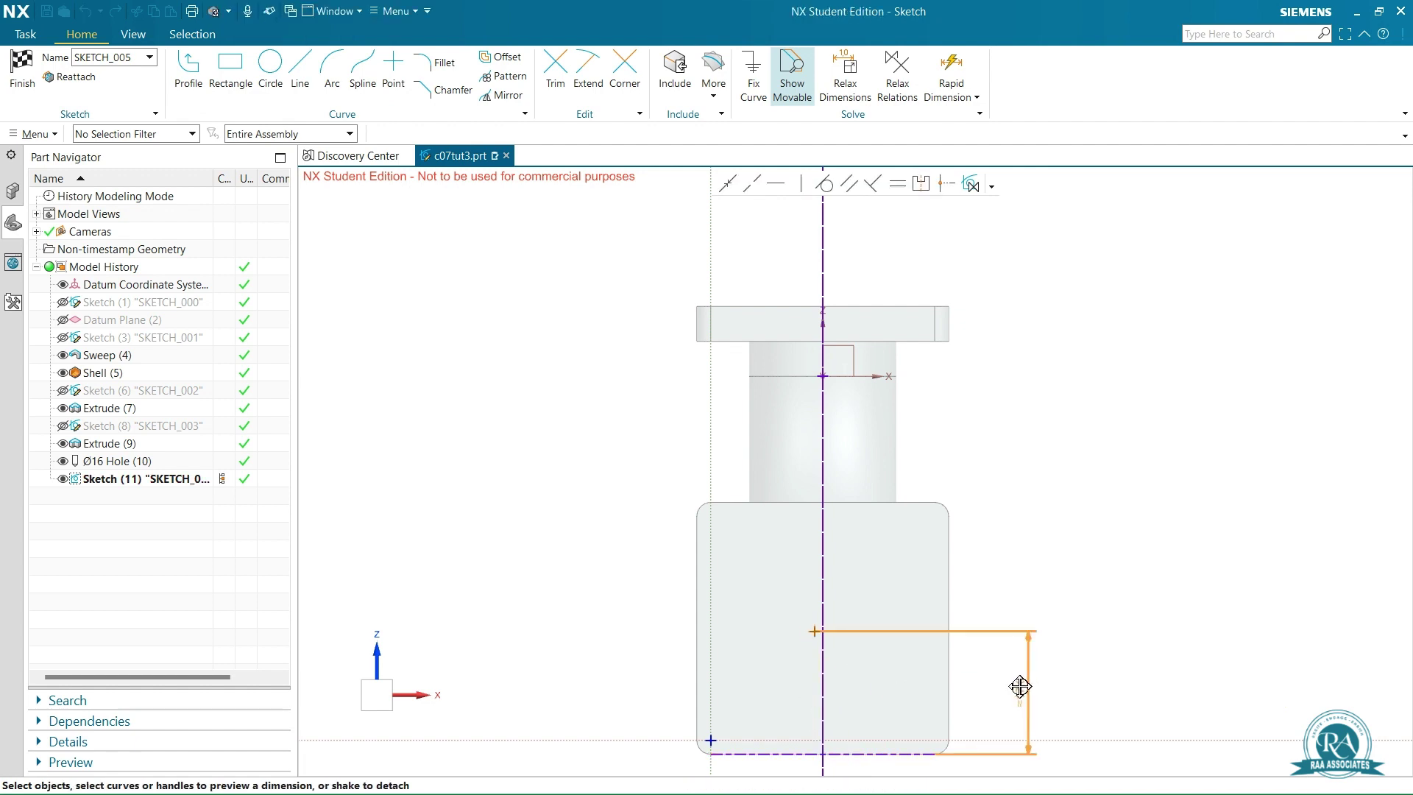
pyautogui.click(1007, 692)
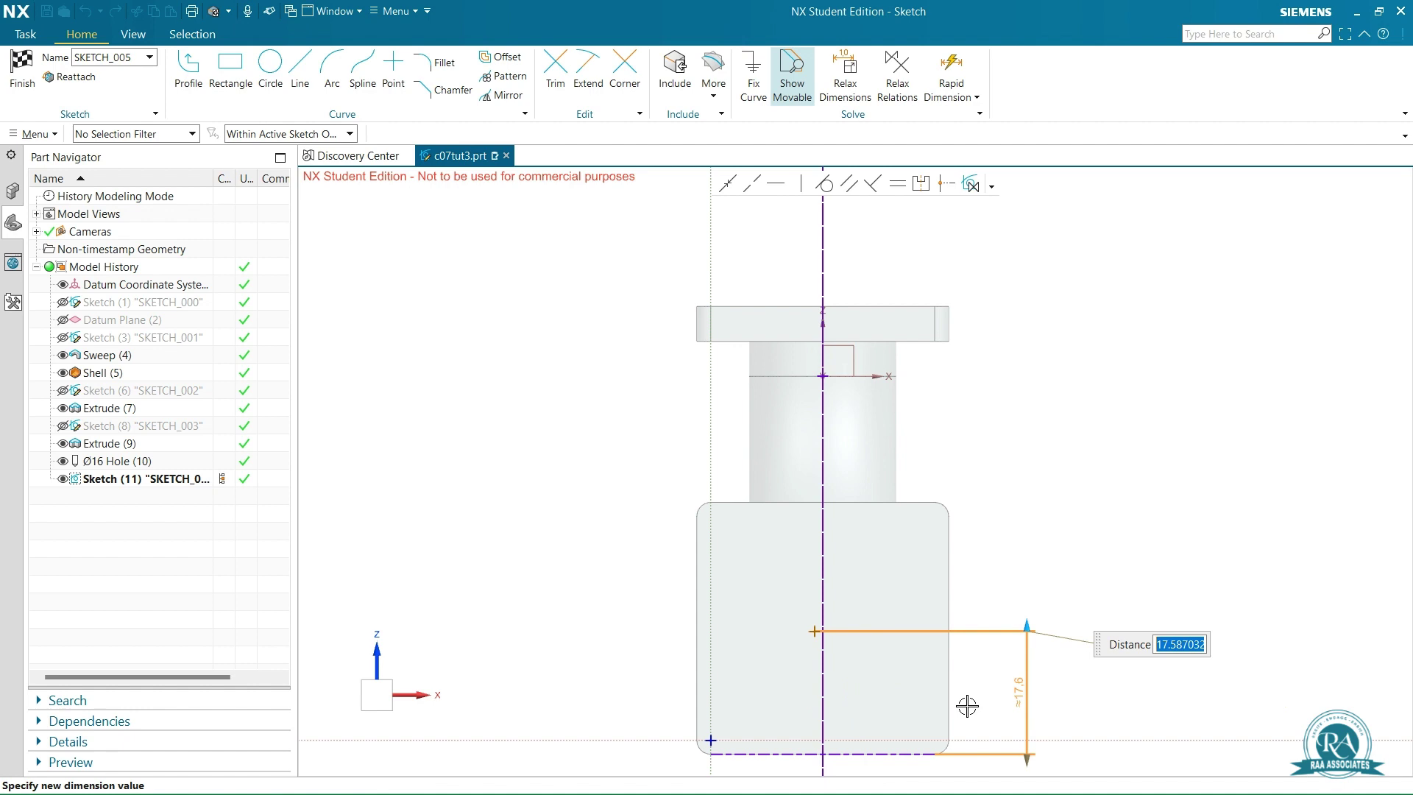
pyautogui.write('18')
pyautogui.press('Return')
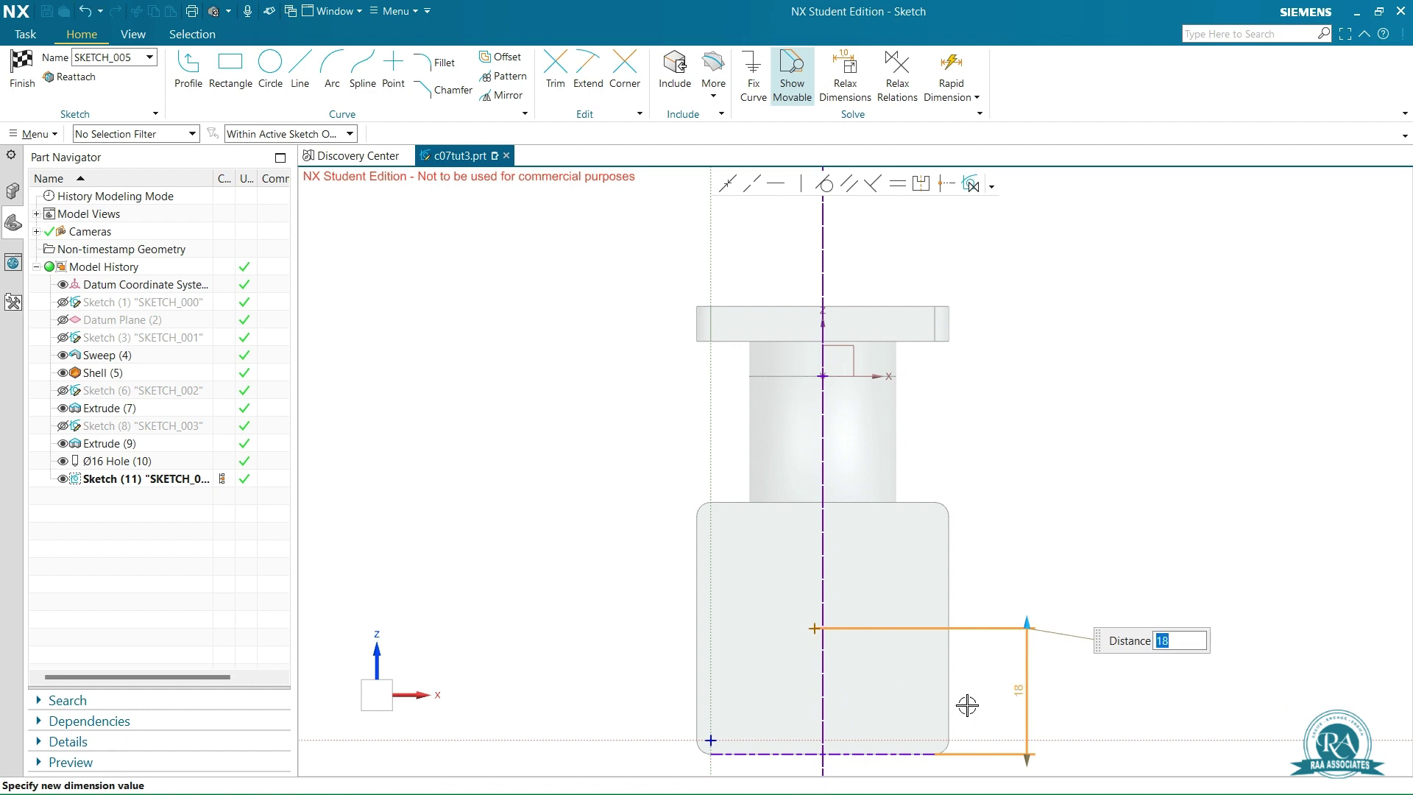
pyautogui.press('Escape')
# Dimension the lower flange's hole point 0 mm horizontally from the included vertical datum line.
pyautogui.scroll(5, 867, 621)
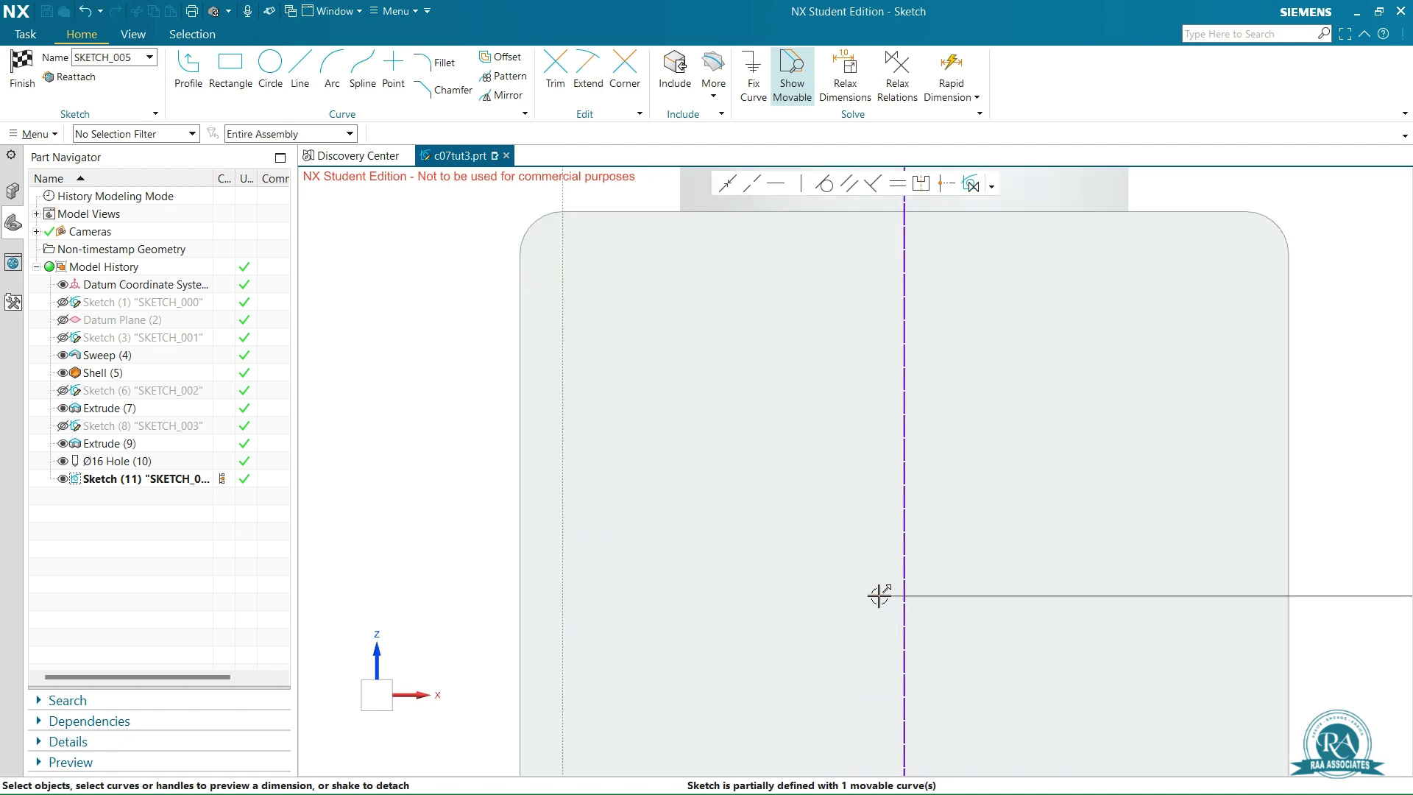
pyautogui.click(880, 595)
pyautogui.click(904, 618)
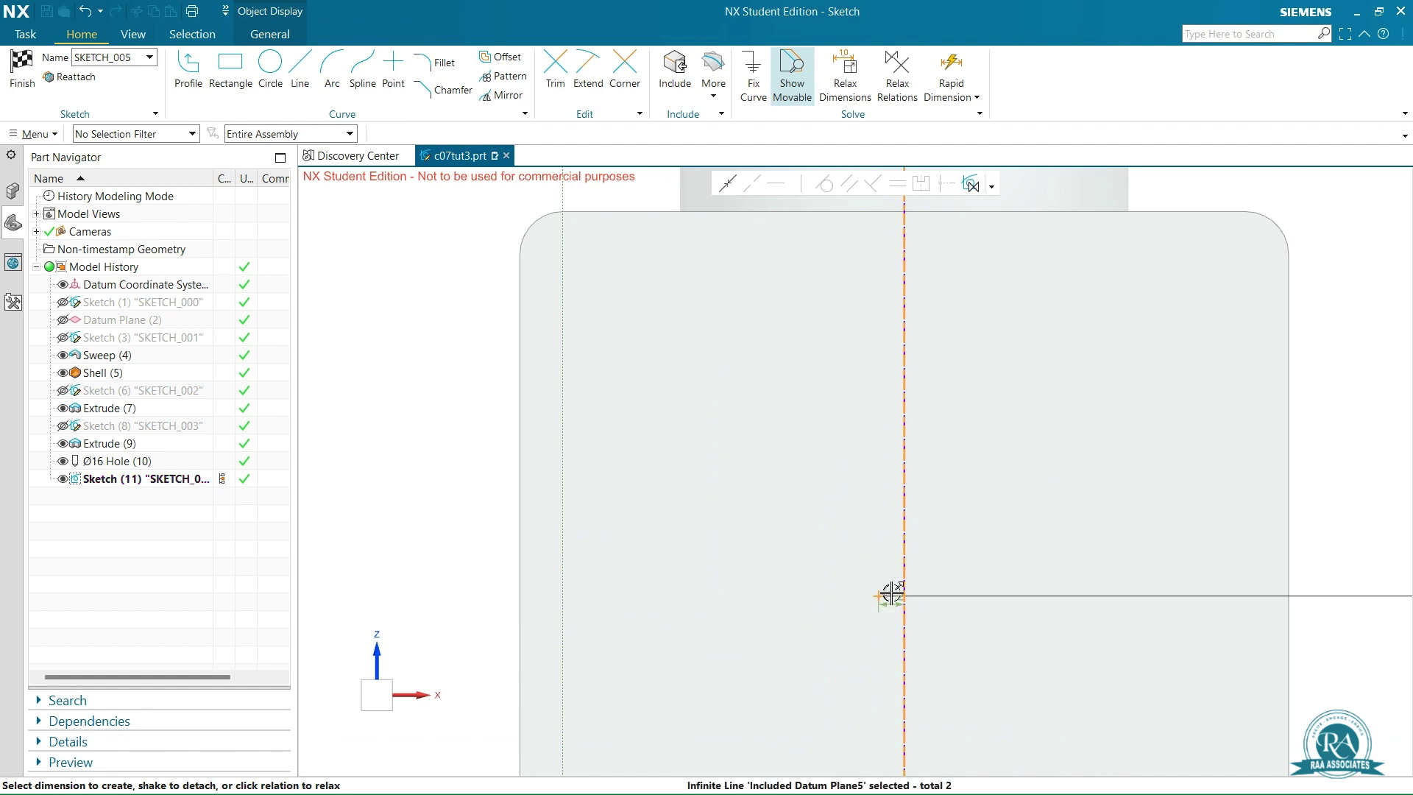
pyautogui.click(877, 497)
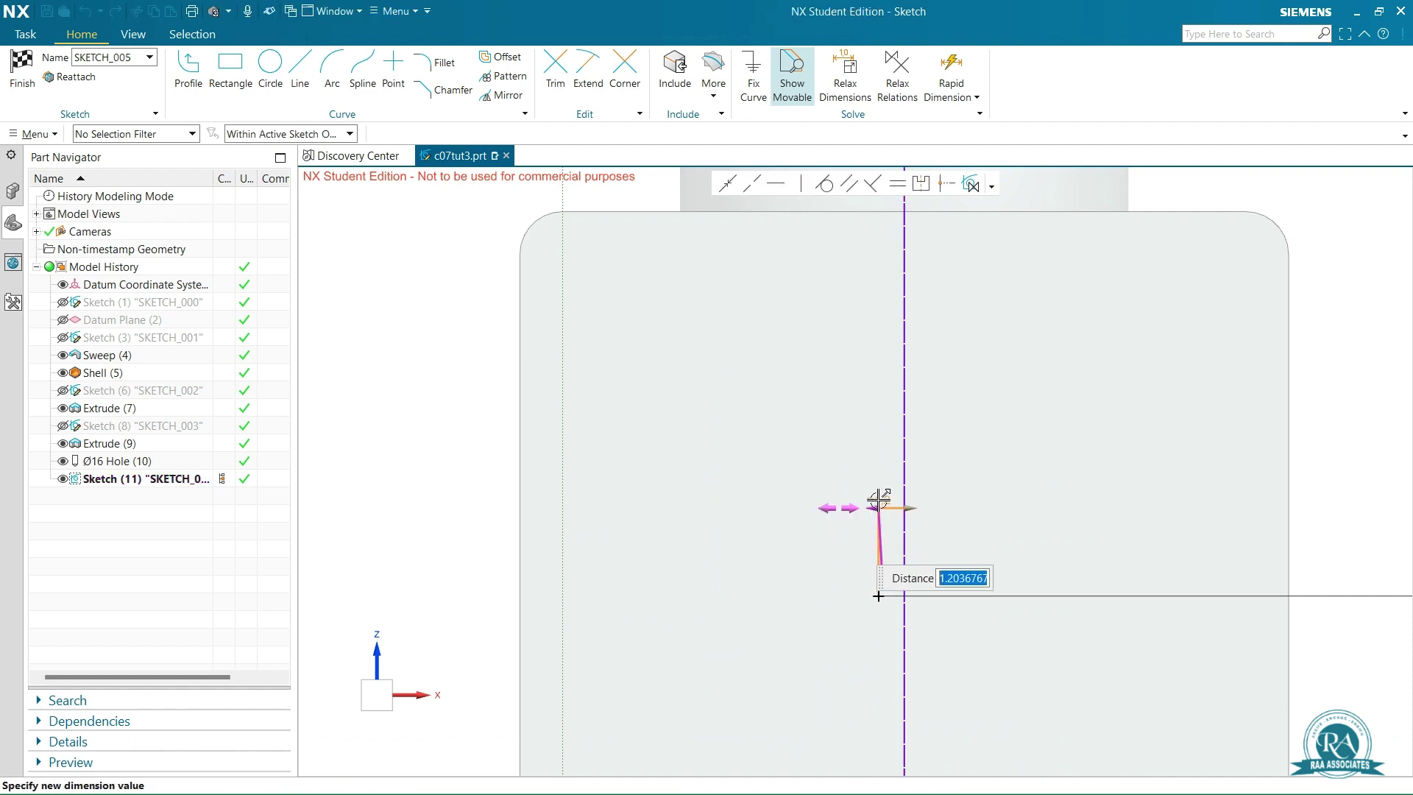
pyautogui.write('0')
pyautogui.press('Return')
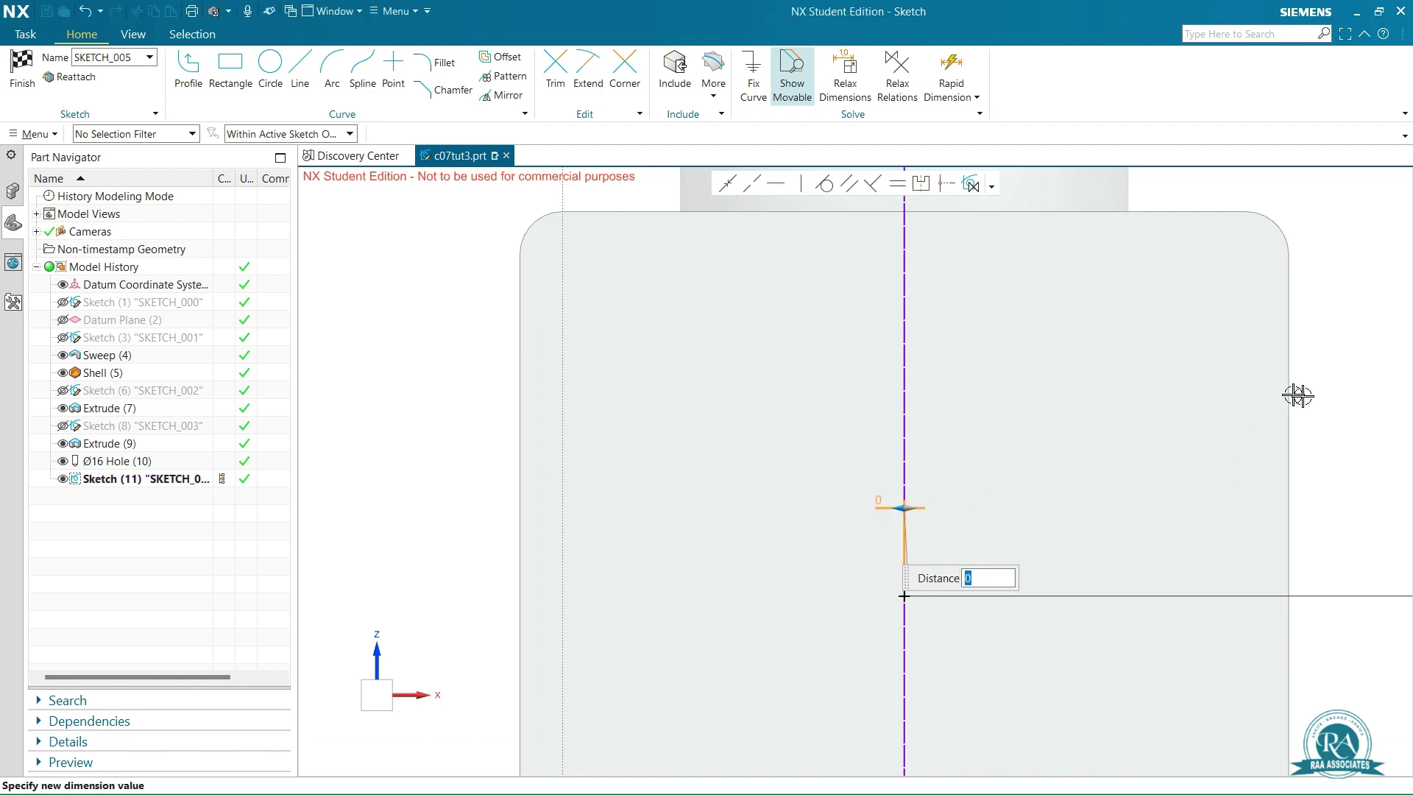
pyautogui.scroll(-4, 1231, 520)
pyautogui.press('Escape')
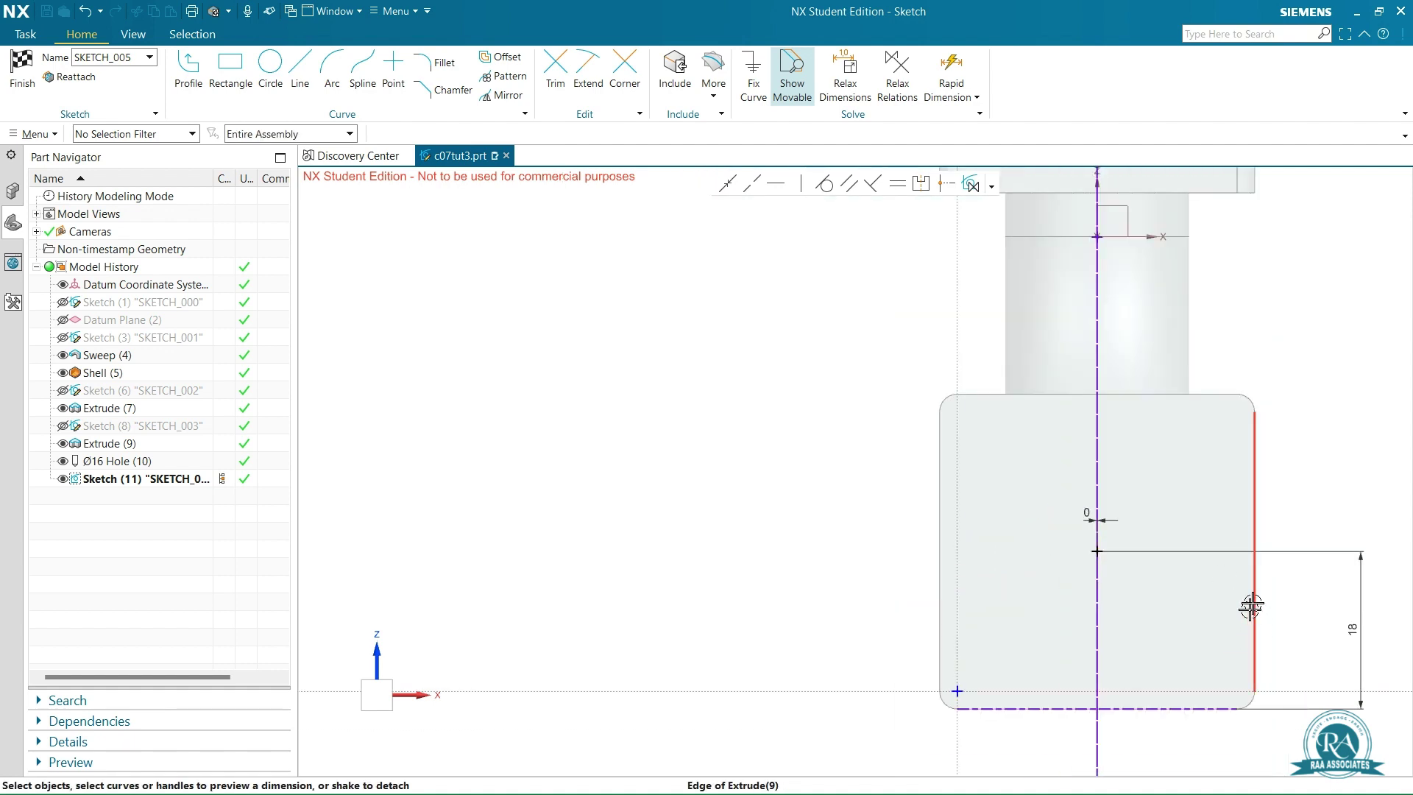
# Finish the position sketch and create the 16 mm simple hole in the lower flange.
pyautogui.rightClick(1282, 407)
pyautogui.click(1325, 406)
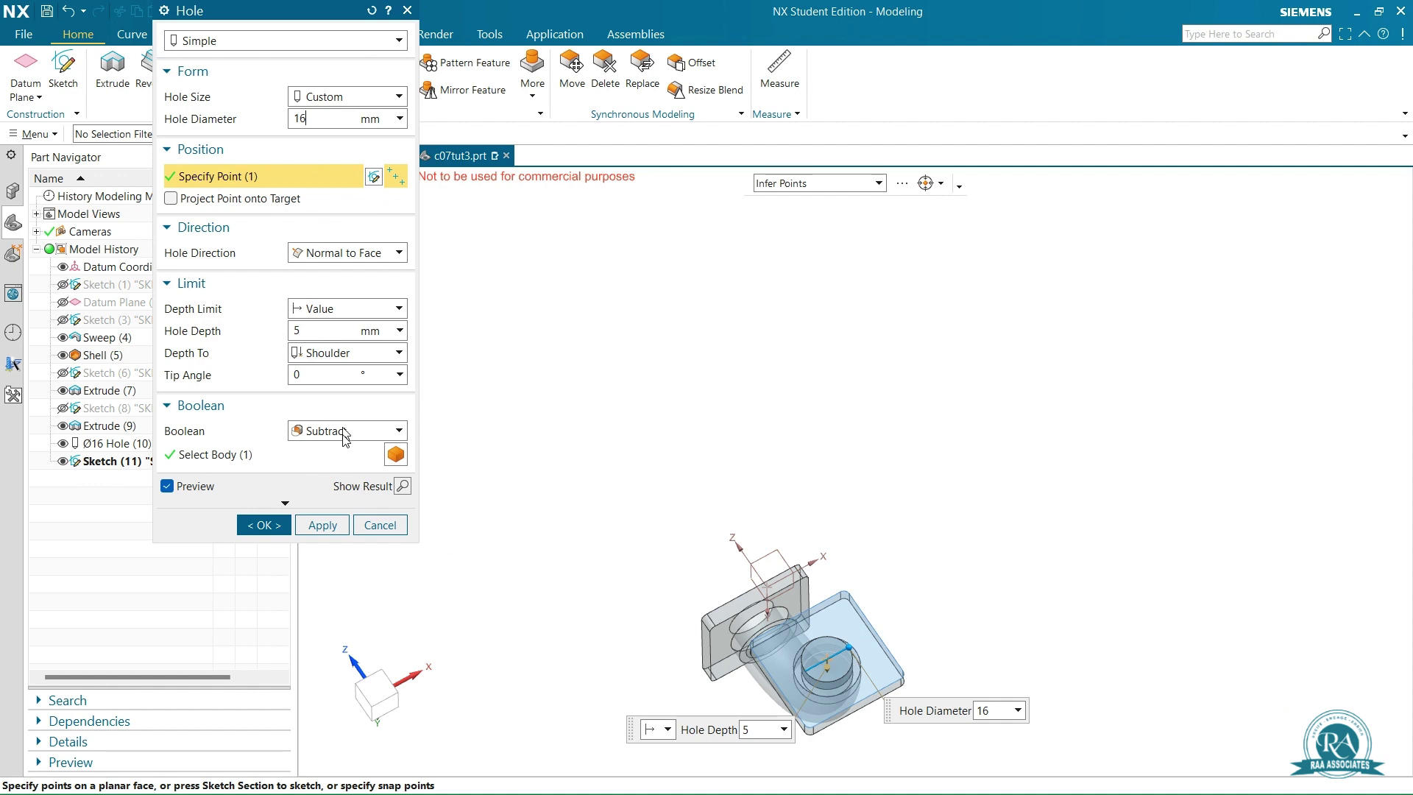
pyautogui.click(269, 530)
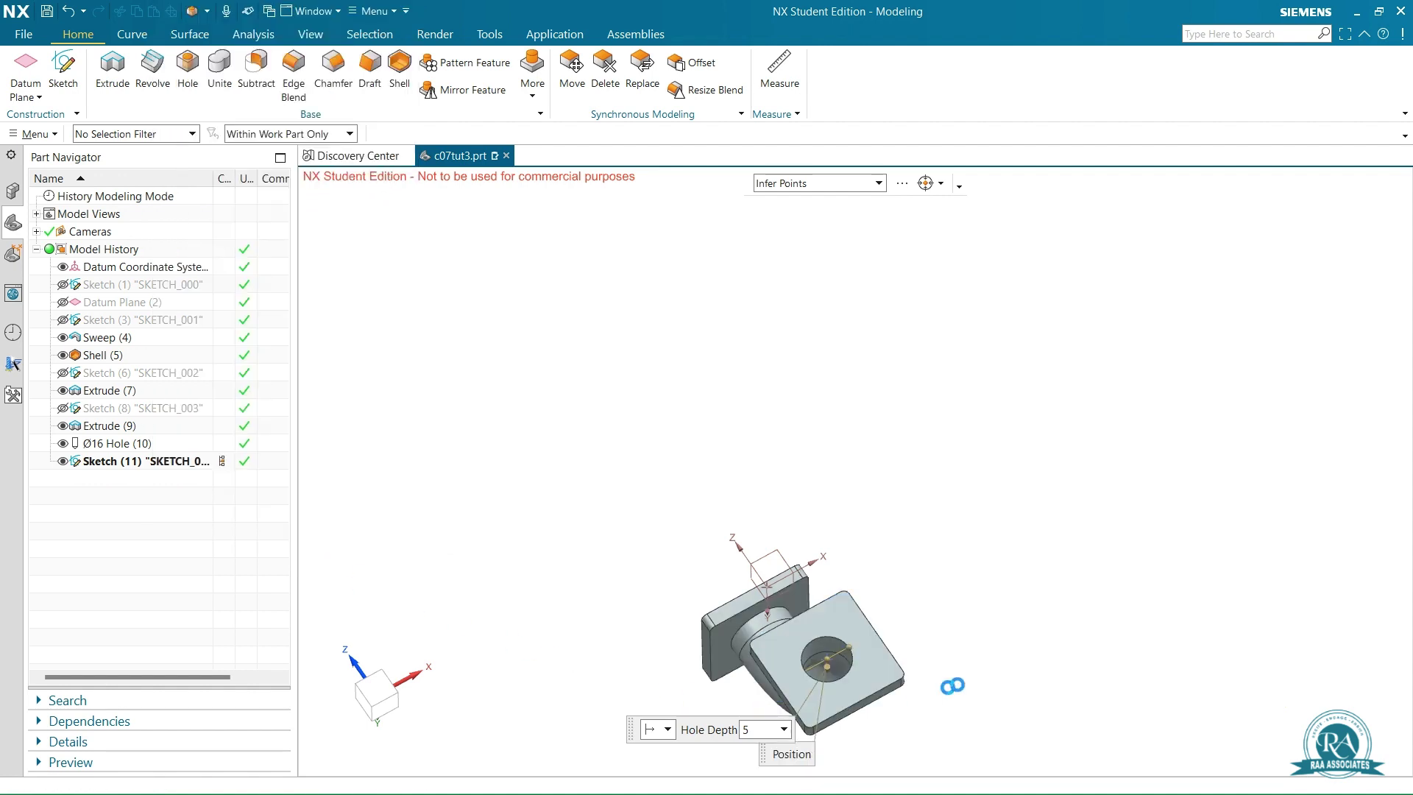
# Start a counterbored hole with 3 mm hole diameter, 6 mm counterbore diameter and 1 mm counterbore depth.
pyautogui.moveTo(1057, 543); pyautogui.dragTo(996, 590, button='middle')
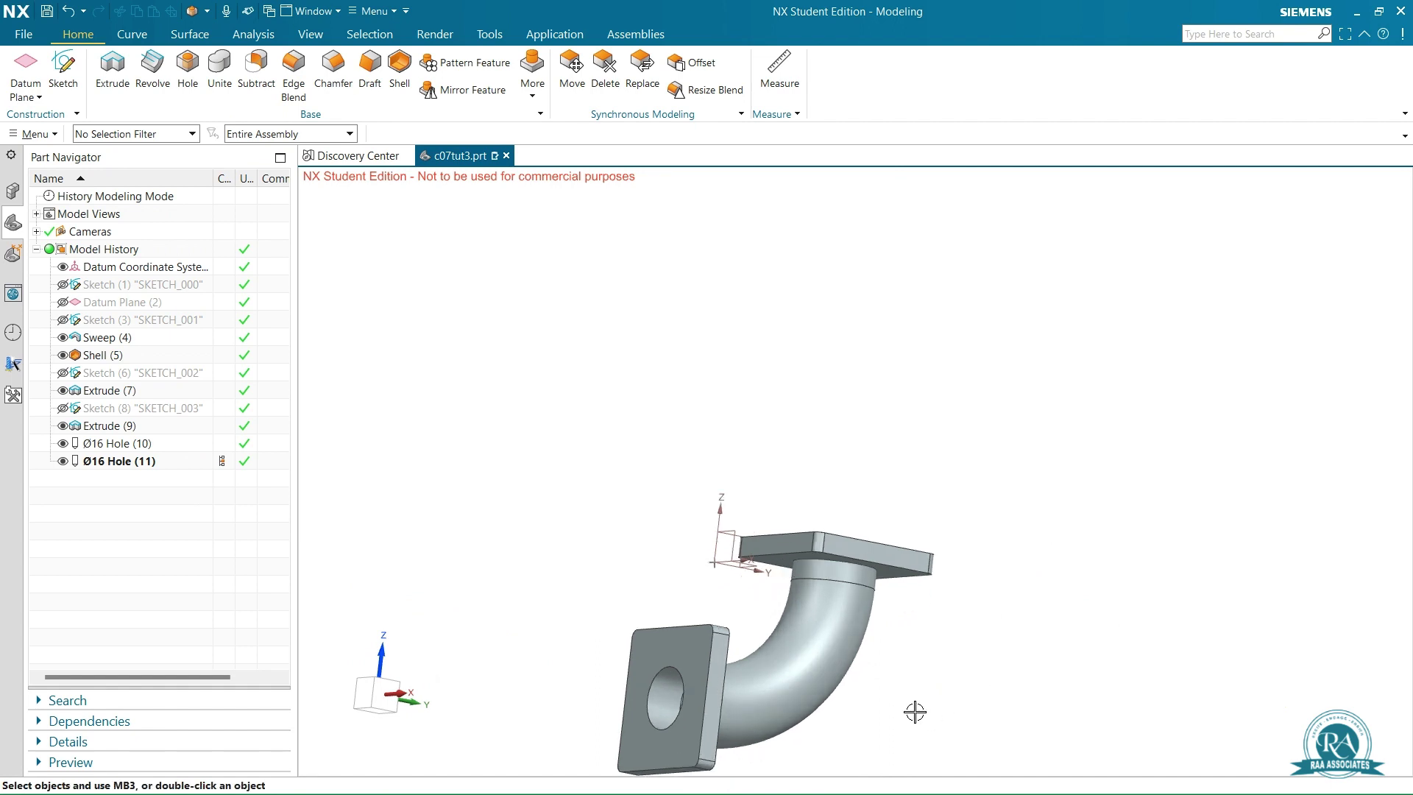
pyautogui.scroll(3, 915, 711)
pyautogui.moveTo(918, 617); pyautogui.dragTo(932, 594, button='middle')
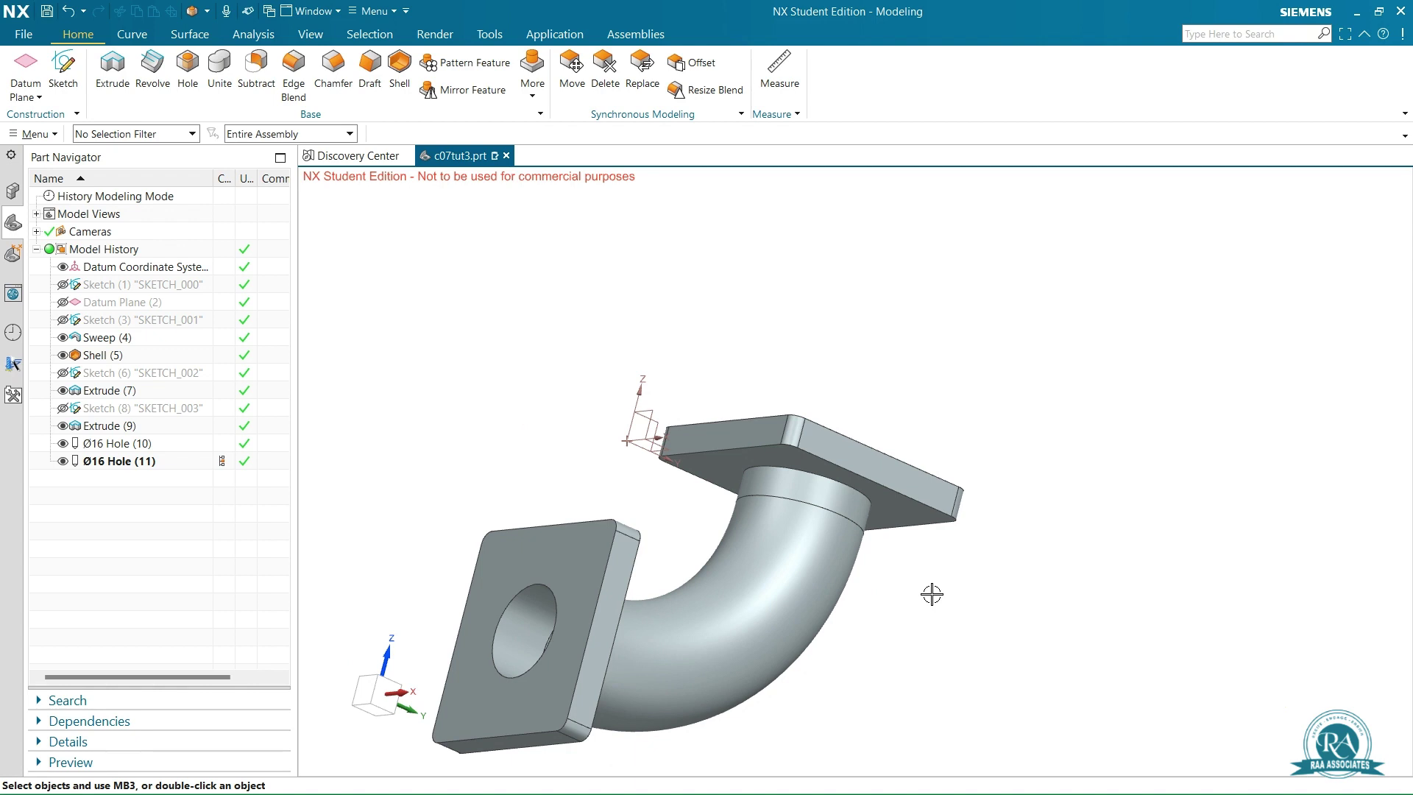
pyautogui.moveTo(1007, 619); pyautogui.dragTo(987, 559, button='middle')
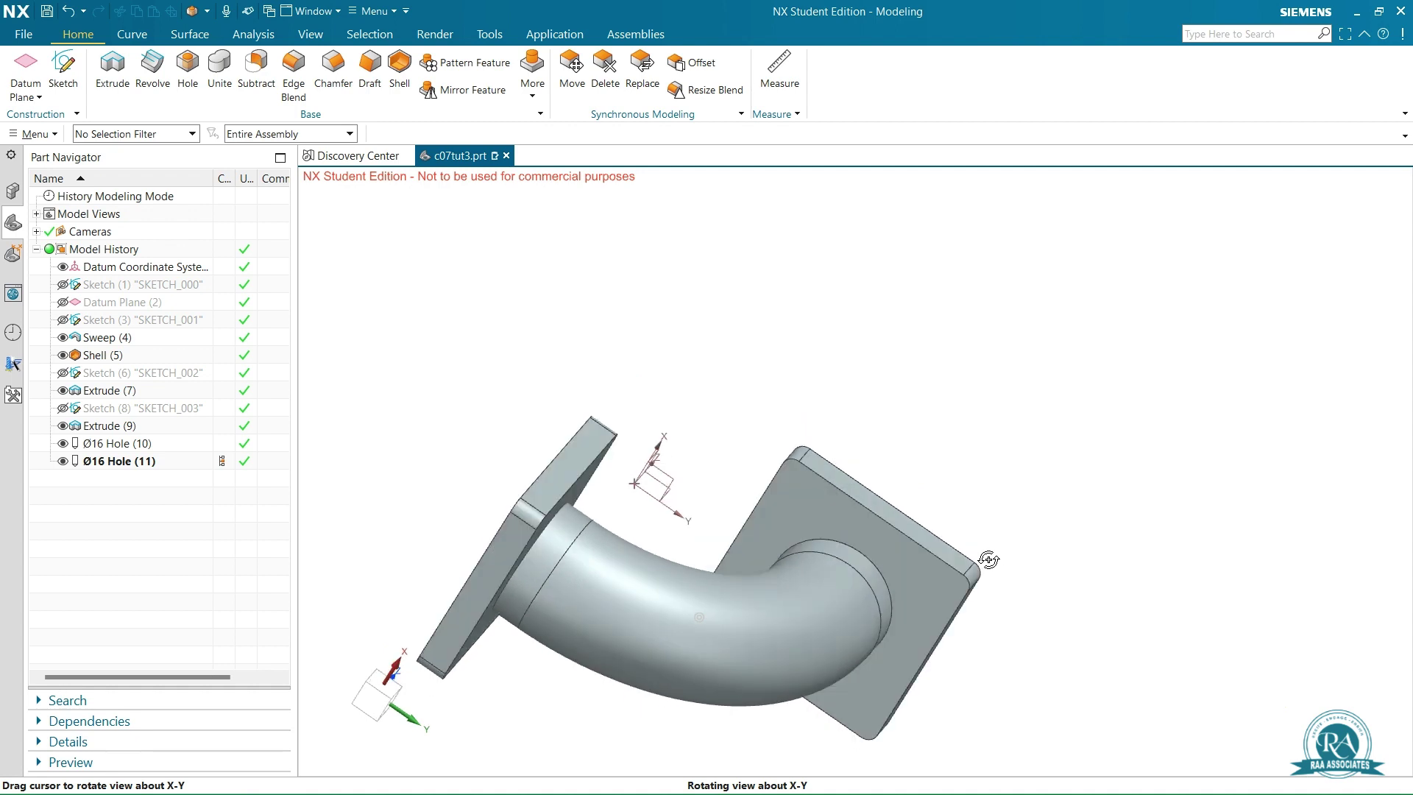
pyautogui.moveTo(701, 480); pyautogui.dragTo(825, 448, button='middle')
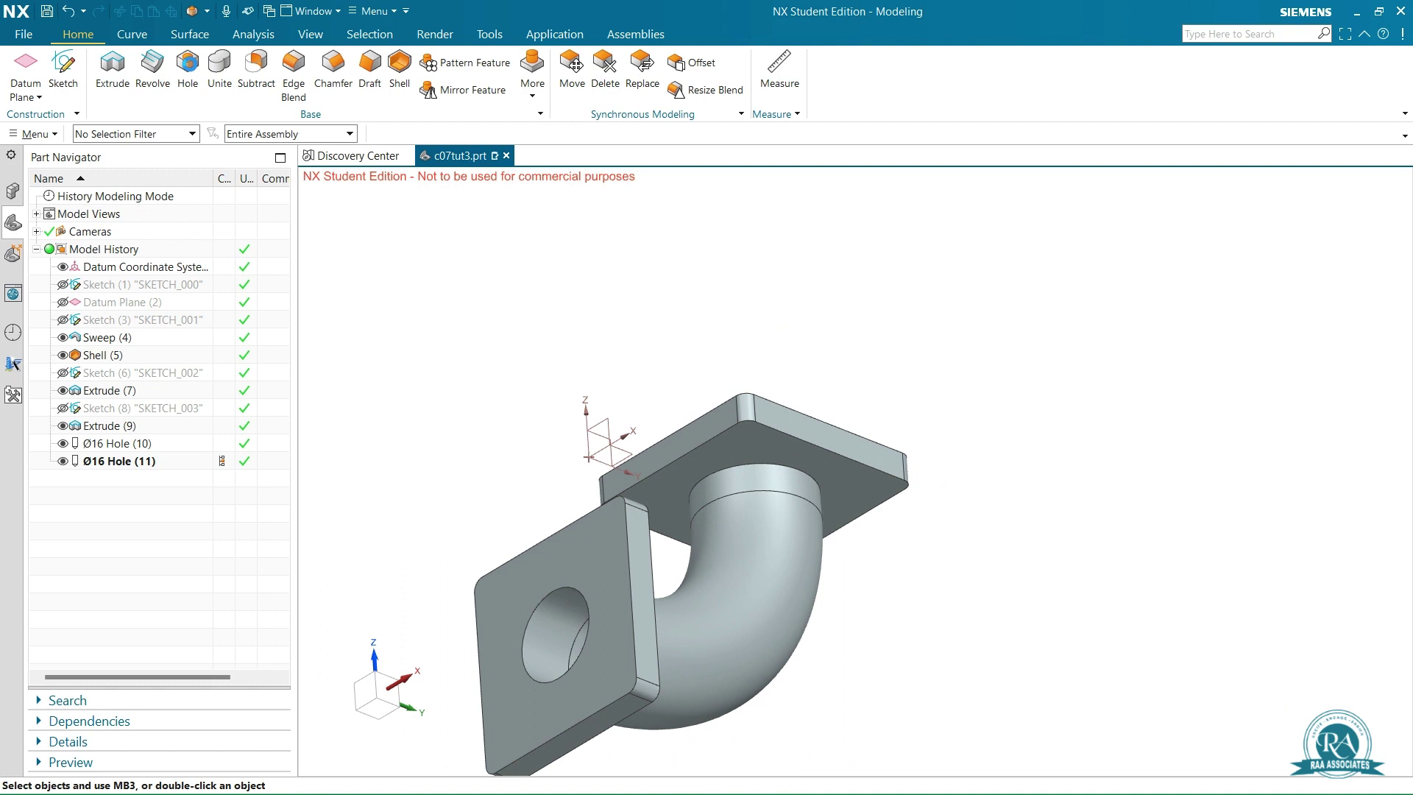
pyautogui.click(188, 66)
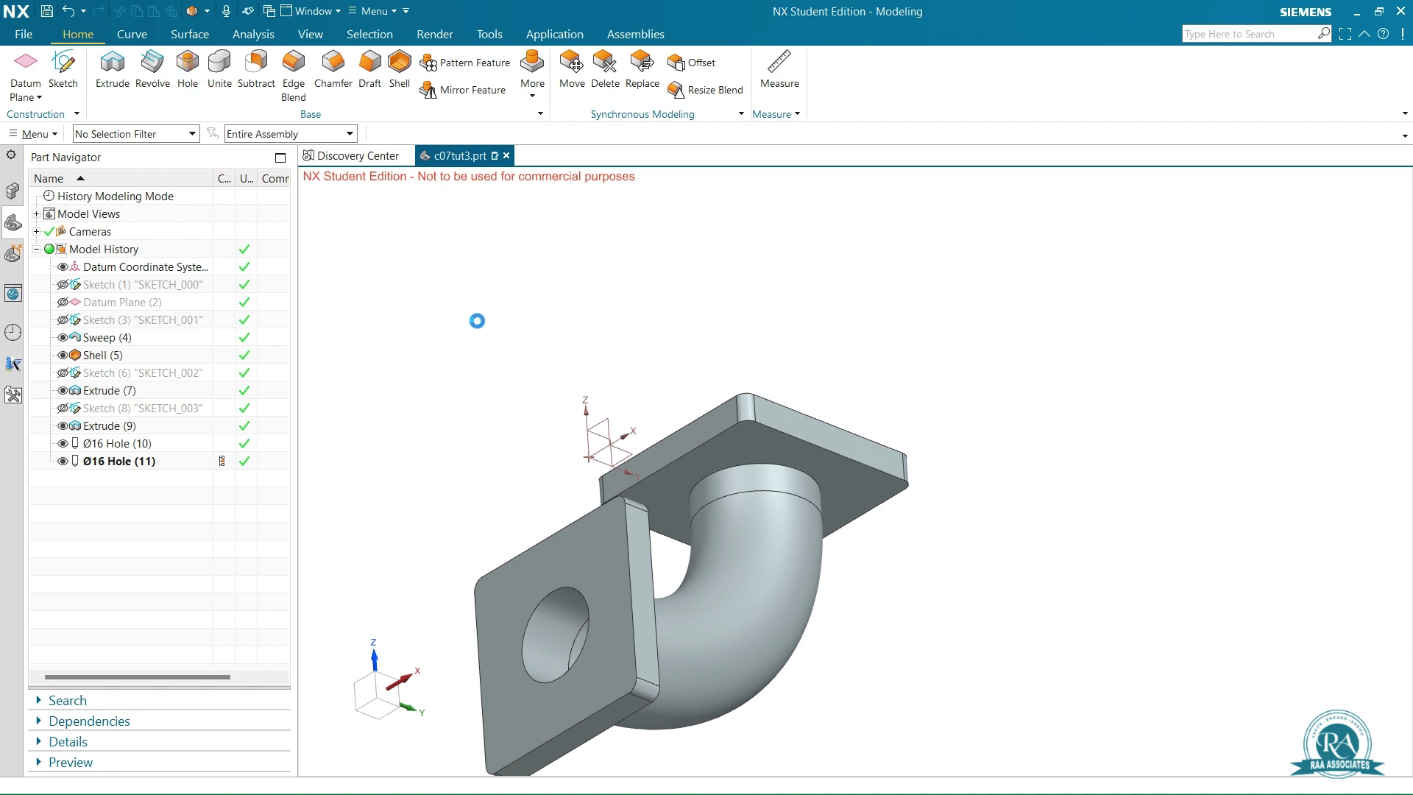
pyautogui.click(281, 46)
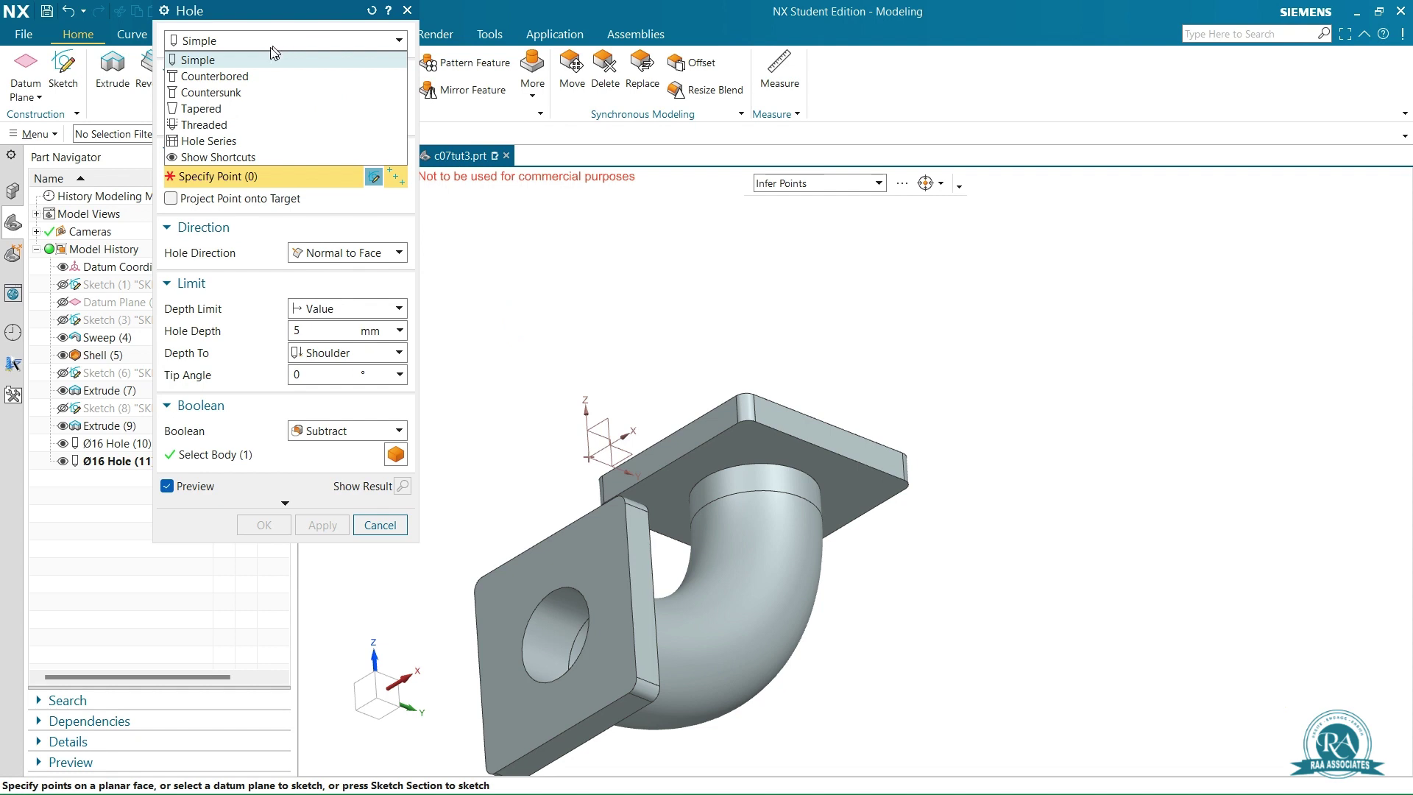
pyautogui.click(220, 92)
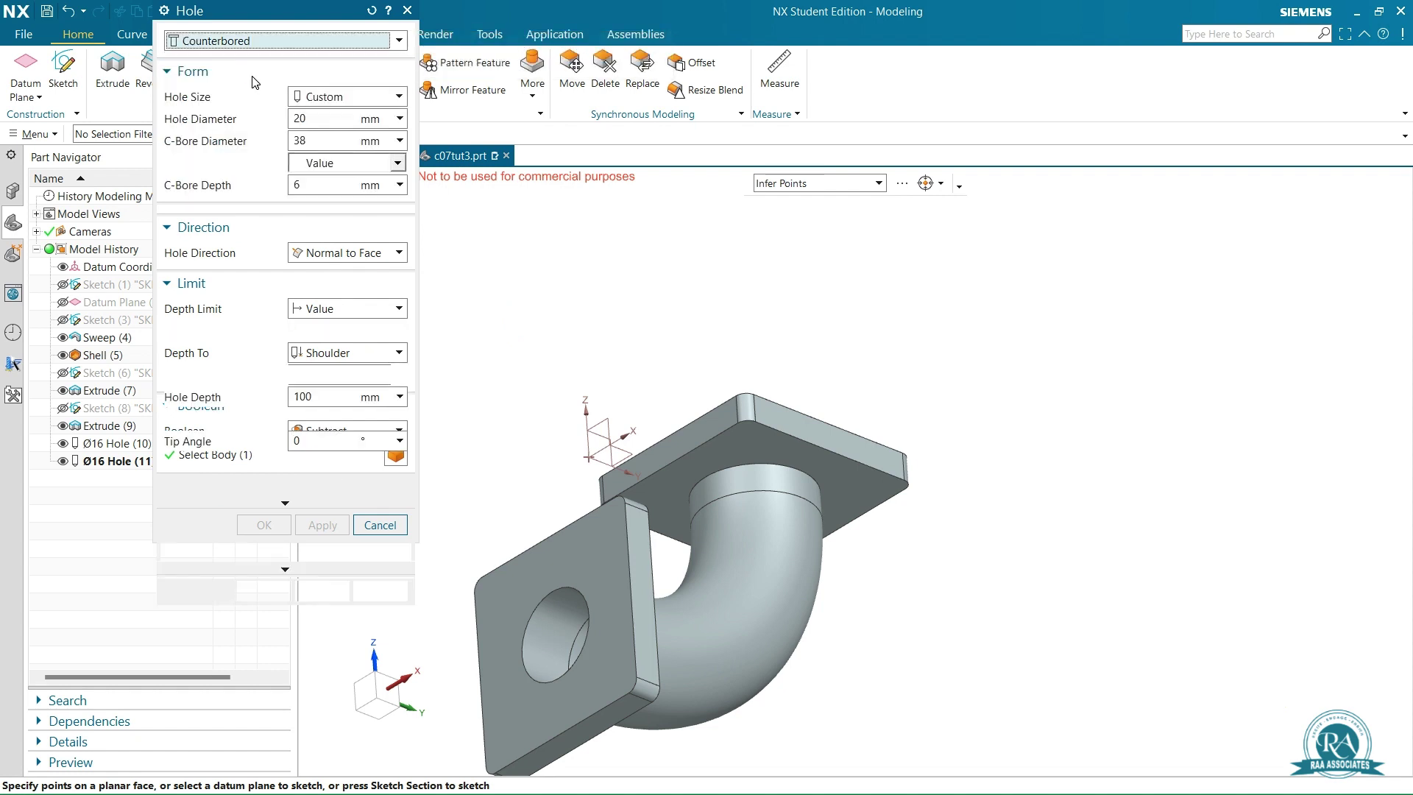
pyautogui.doubleClick(322, 121)
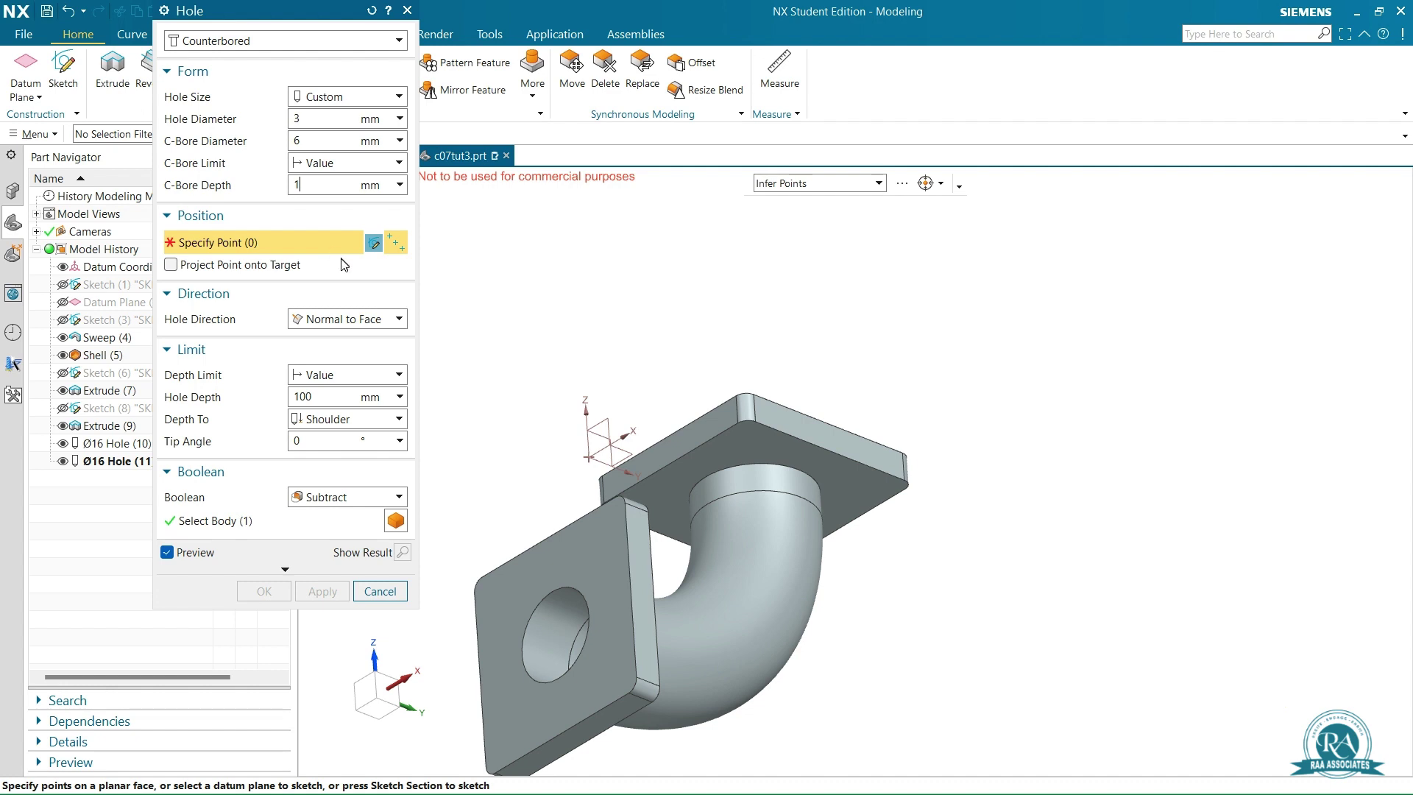
# Place the counterbored hole's point near a corner of the upper flange's pipe-side face and open its position sketch.
pyautogui.moveTo(975, 577); pyautogui.dragTo(968, 549, button='middle')
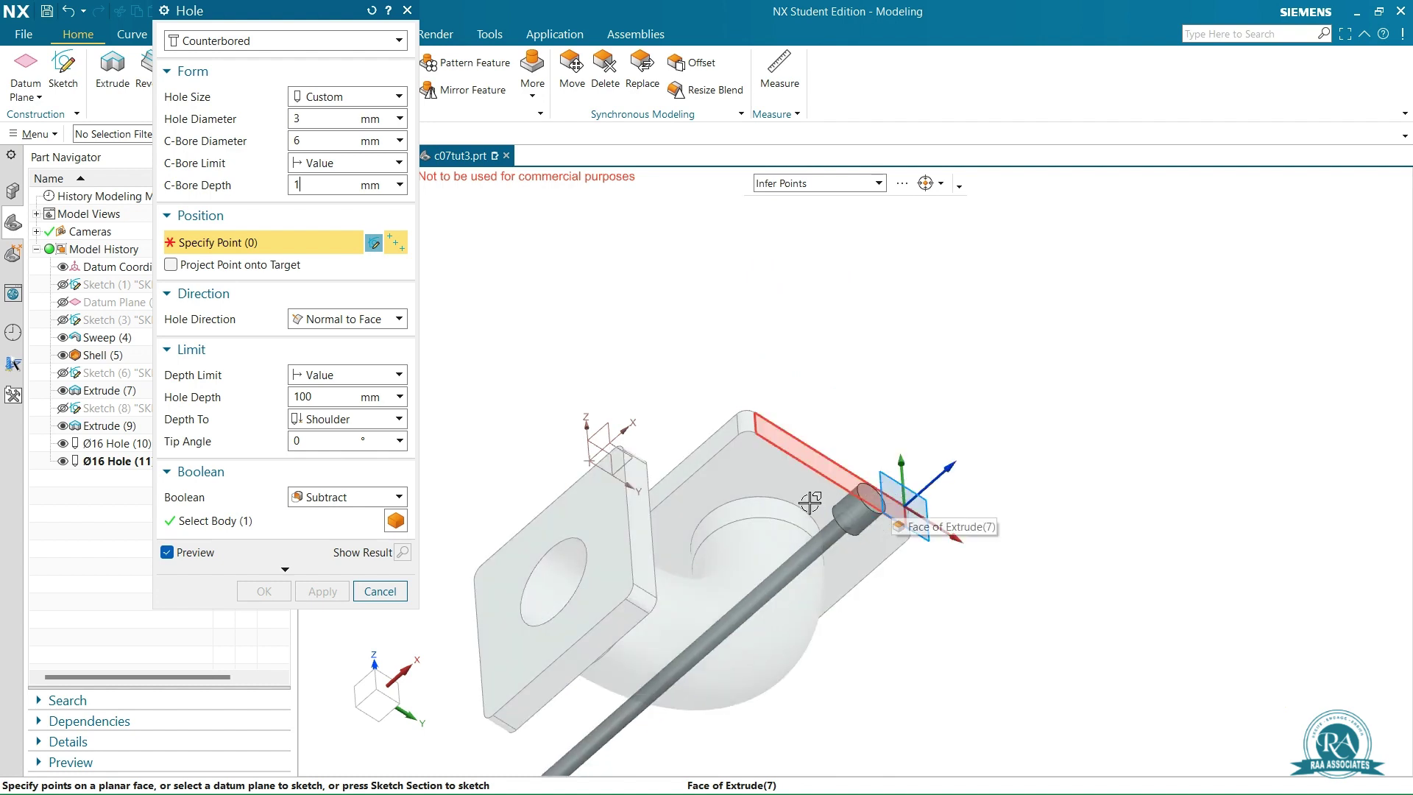
pyautogui.scroll(5, 810, 503)
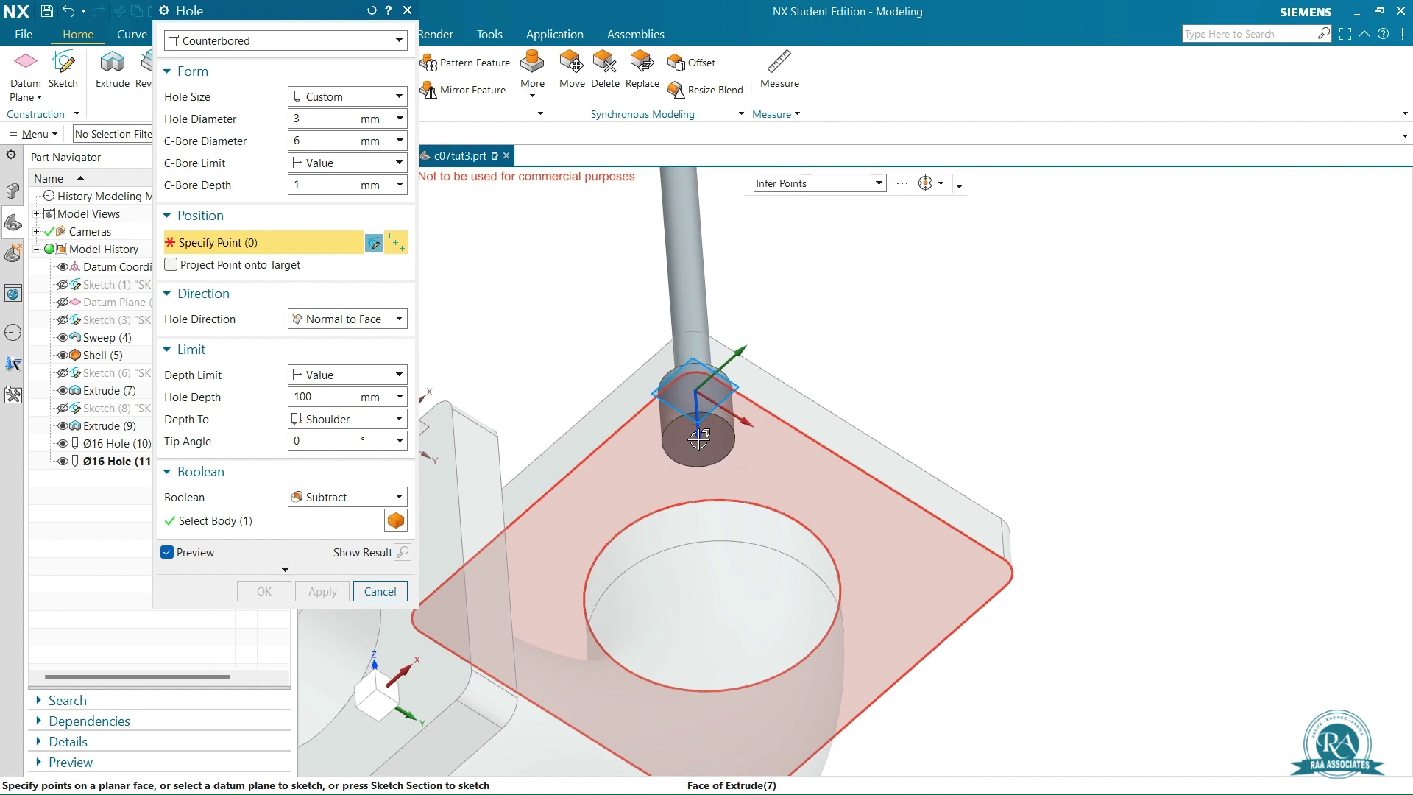
pyautogui.click(700, 444)
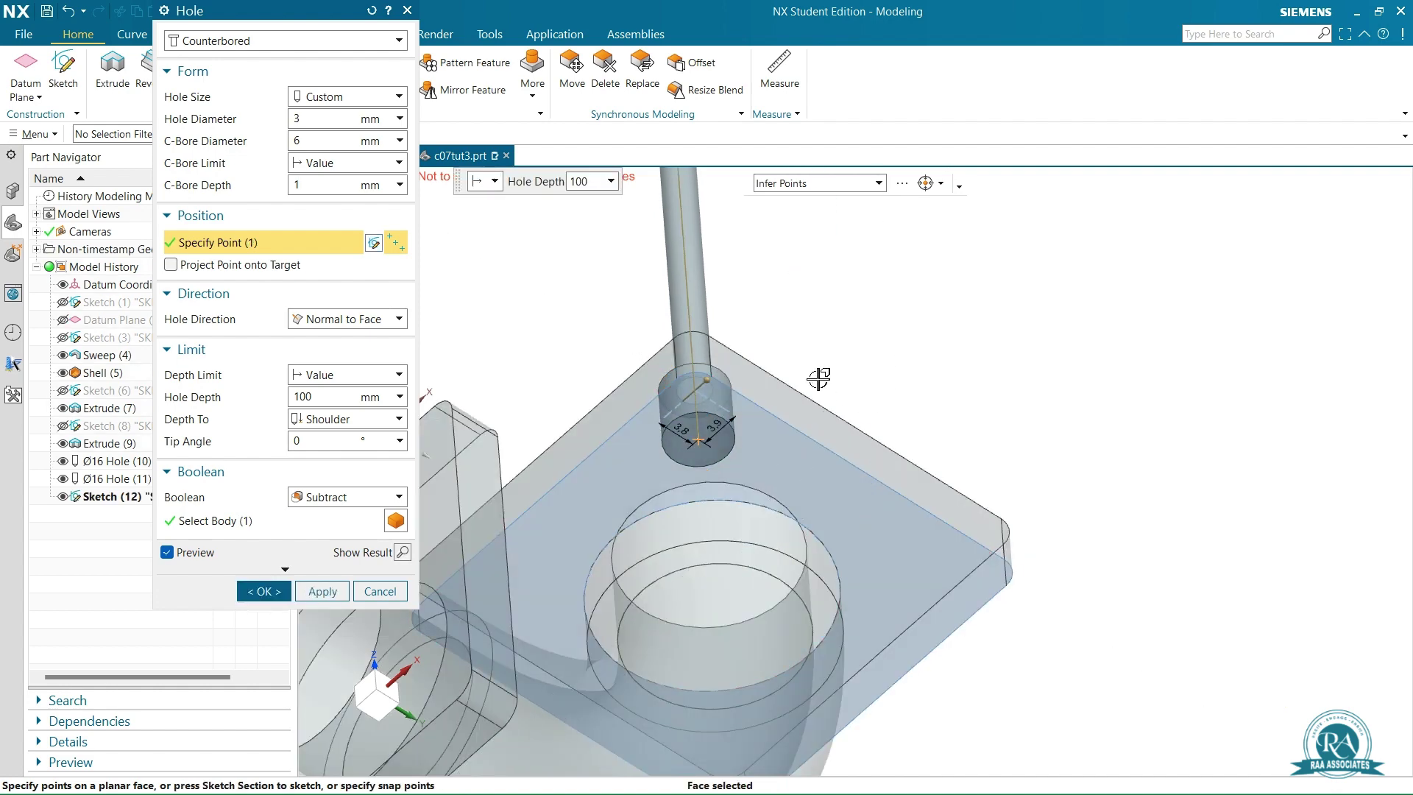
pyautogui.scroll(2, 905, 378)
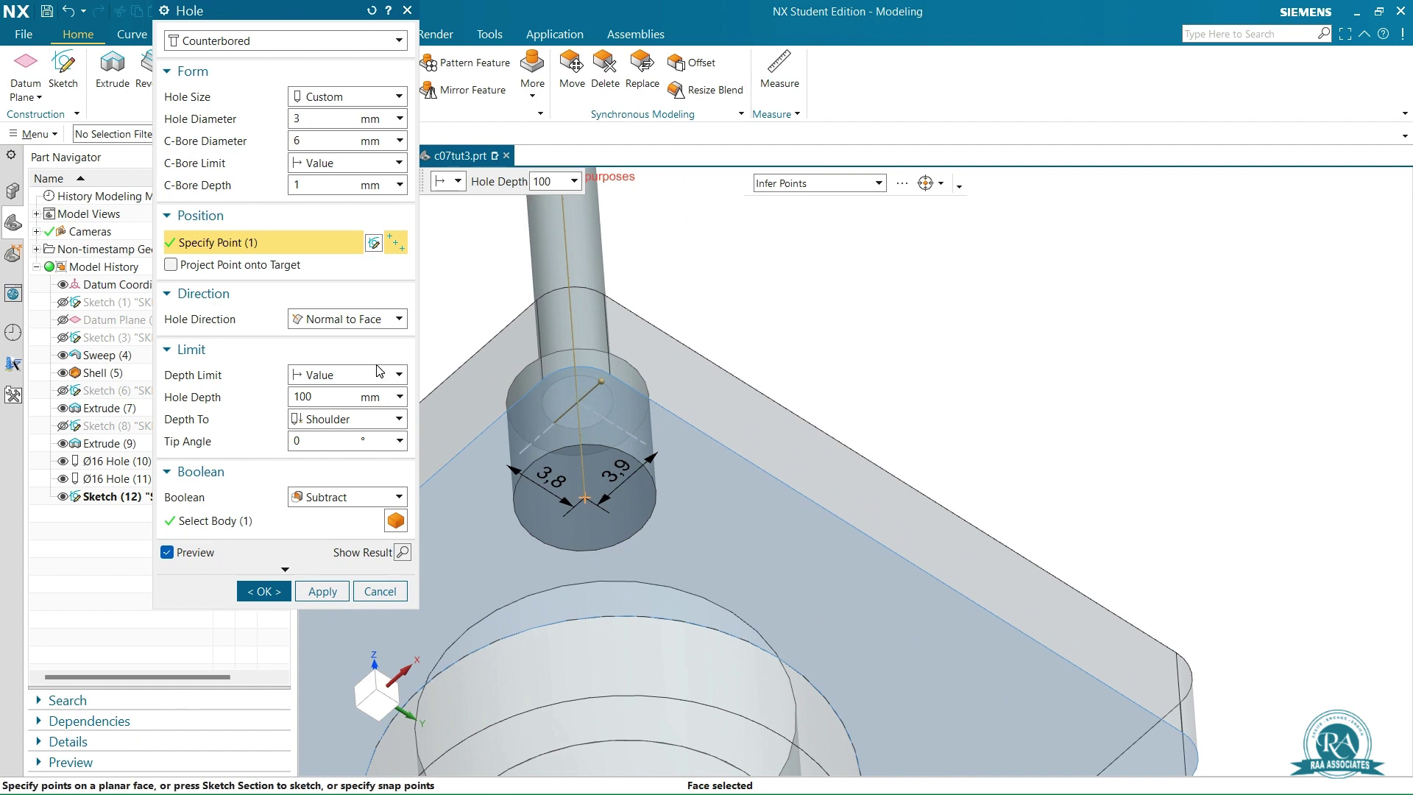
pyautogui.click(374, 243)
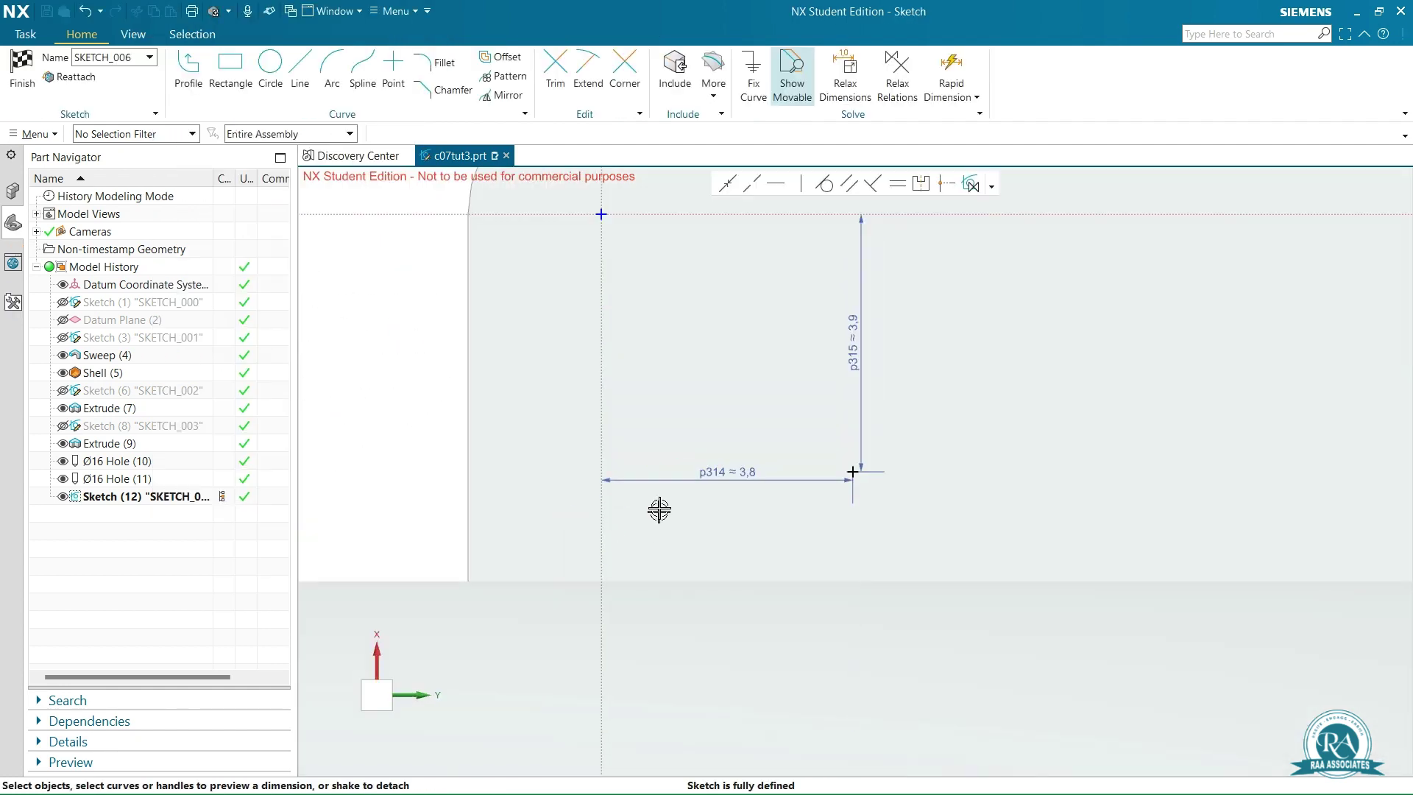
# Delete the automatic dimensions that locate the counterbored hole's point from the flange corner.
pyautogui.scroll(-4, 683, 438)
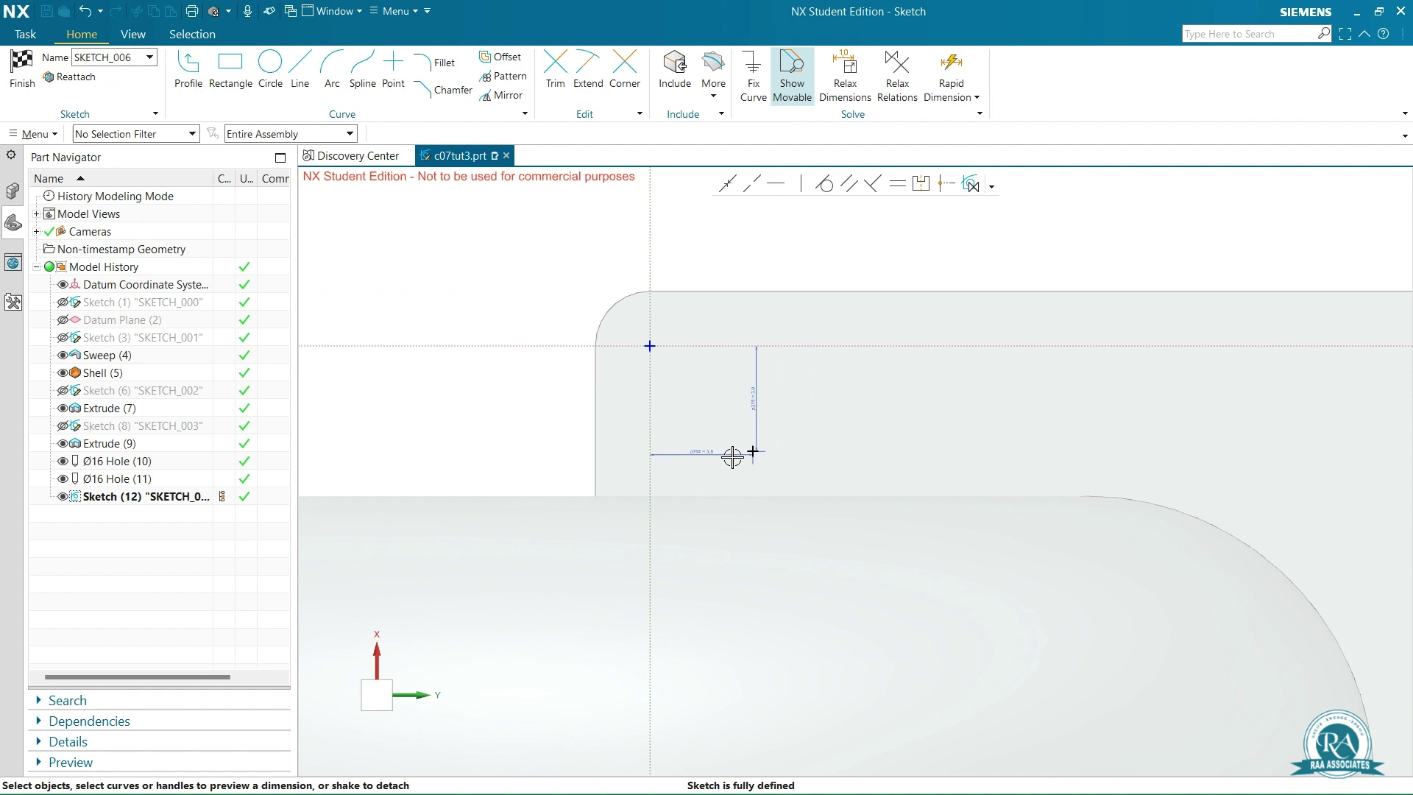
pyautogui.click(765, 394)
pyautogui.press('Delete')
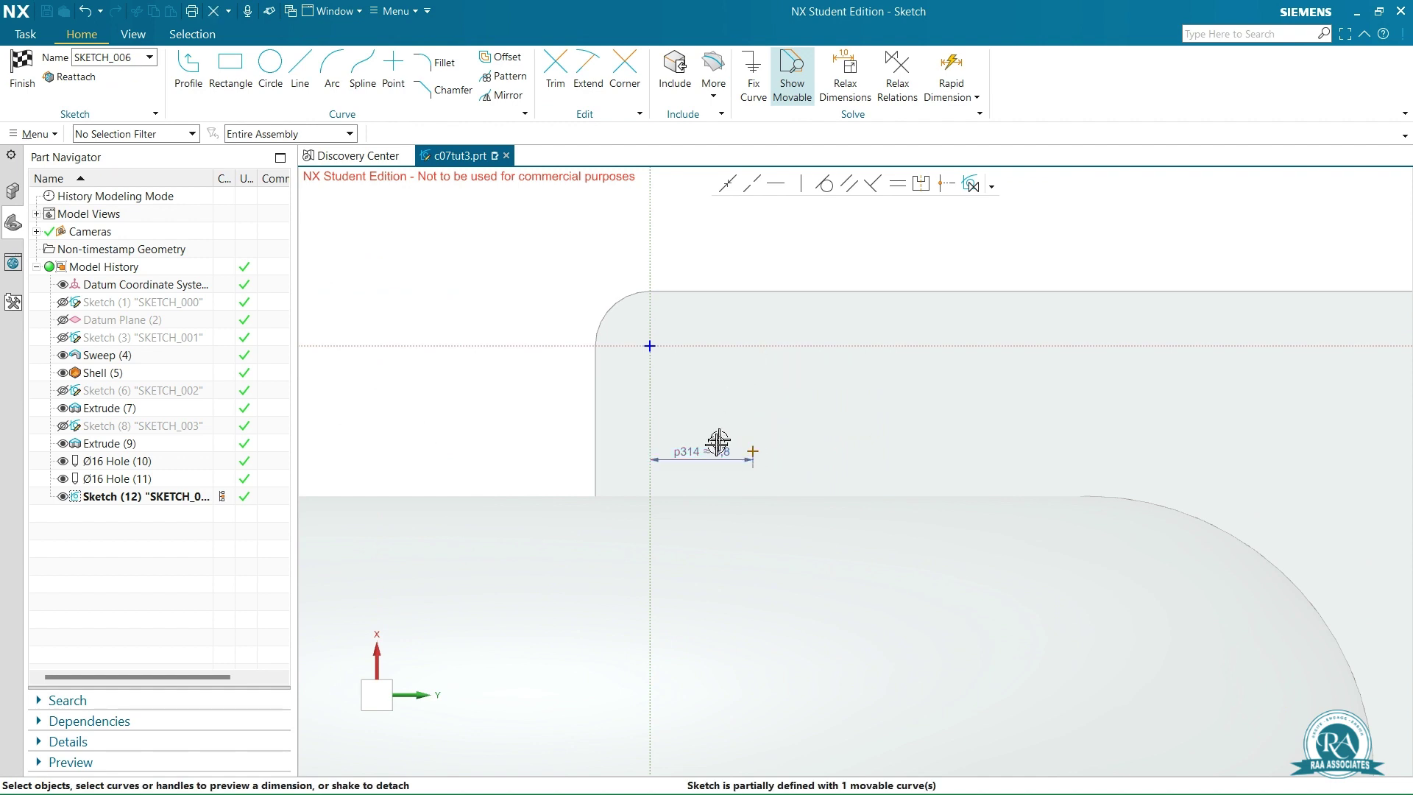
# Include the upper flange's two straight edges adjoining the rounded corner in the position sketch.
pyautogui.click(675, 74)
pyautogui.click(594, 442)
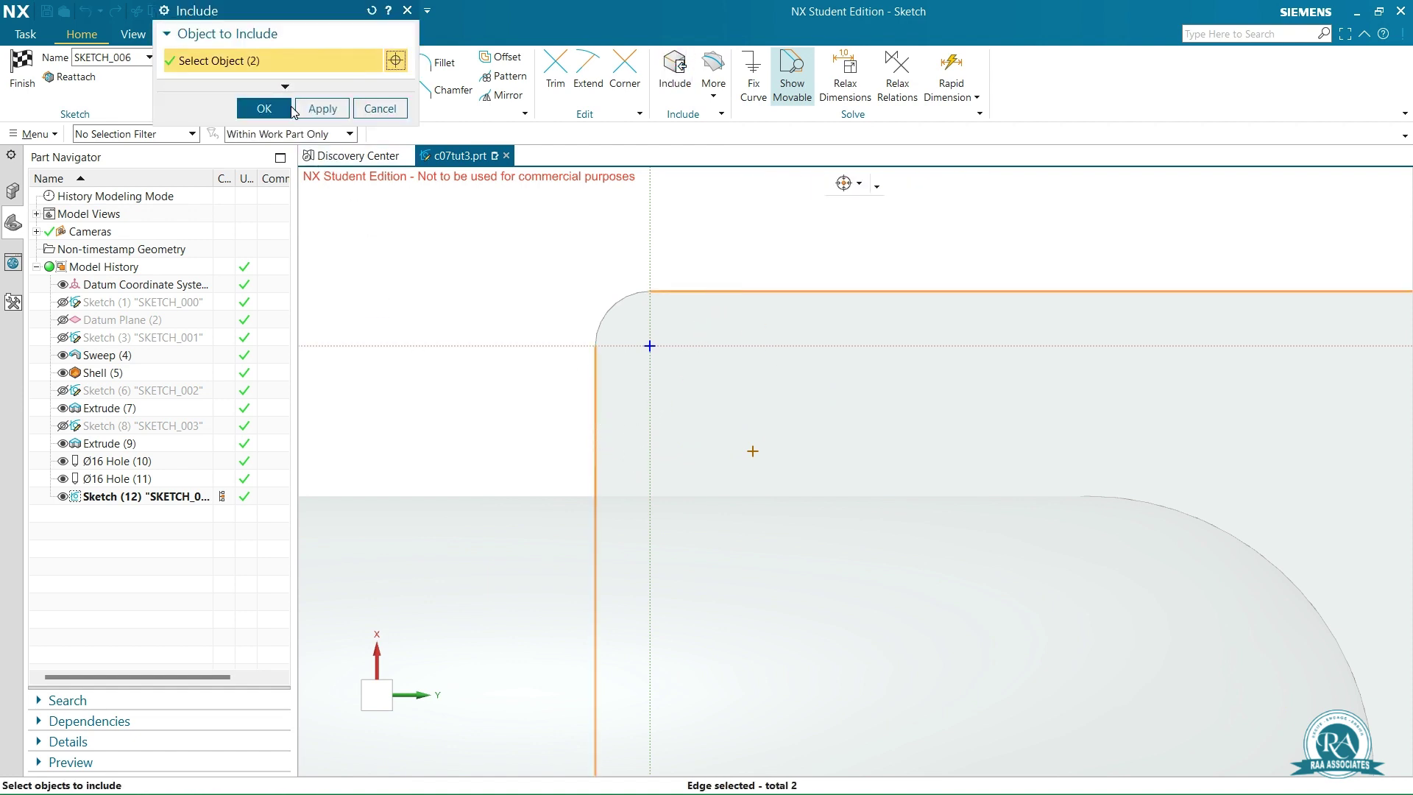
pyautogui.click(263, 109)
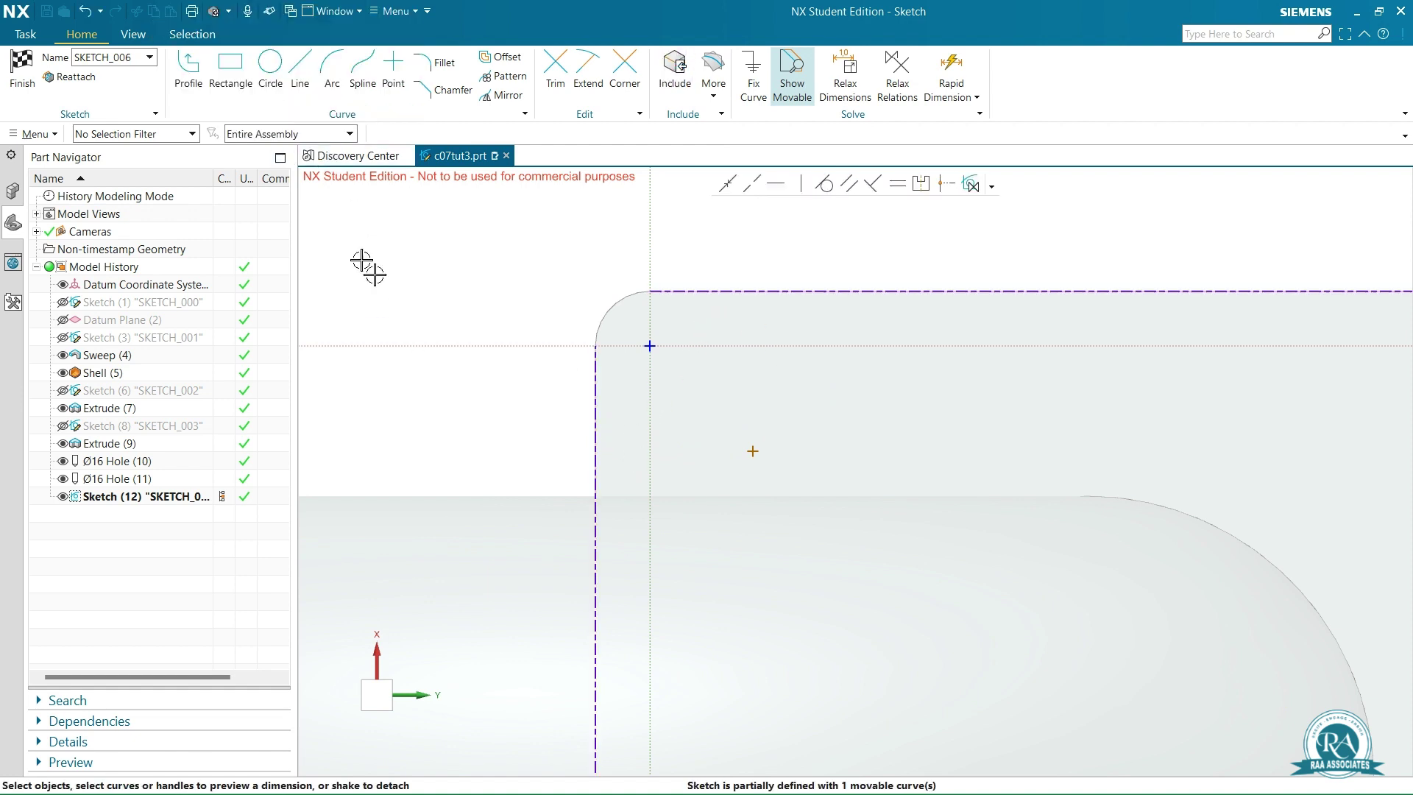
# Dimension the hole point 5 mm from the included flange edge that runs parallel to the X axis.
pyautogui.click(595, 407)
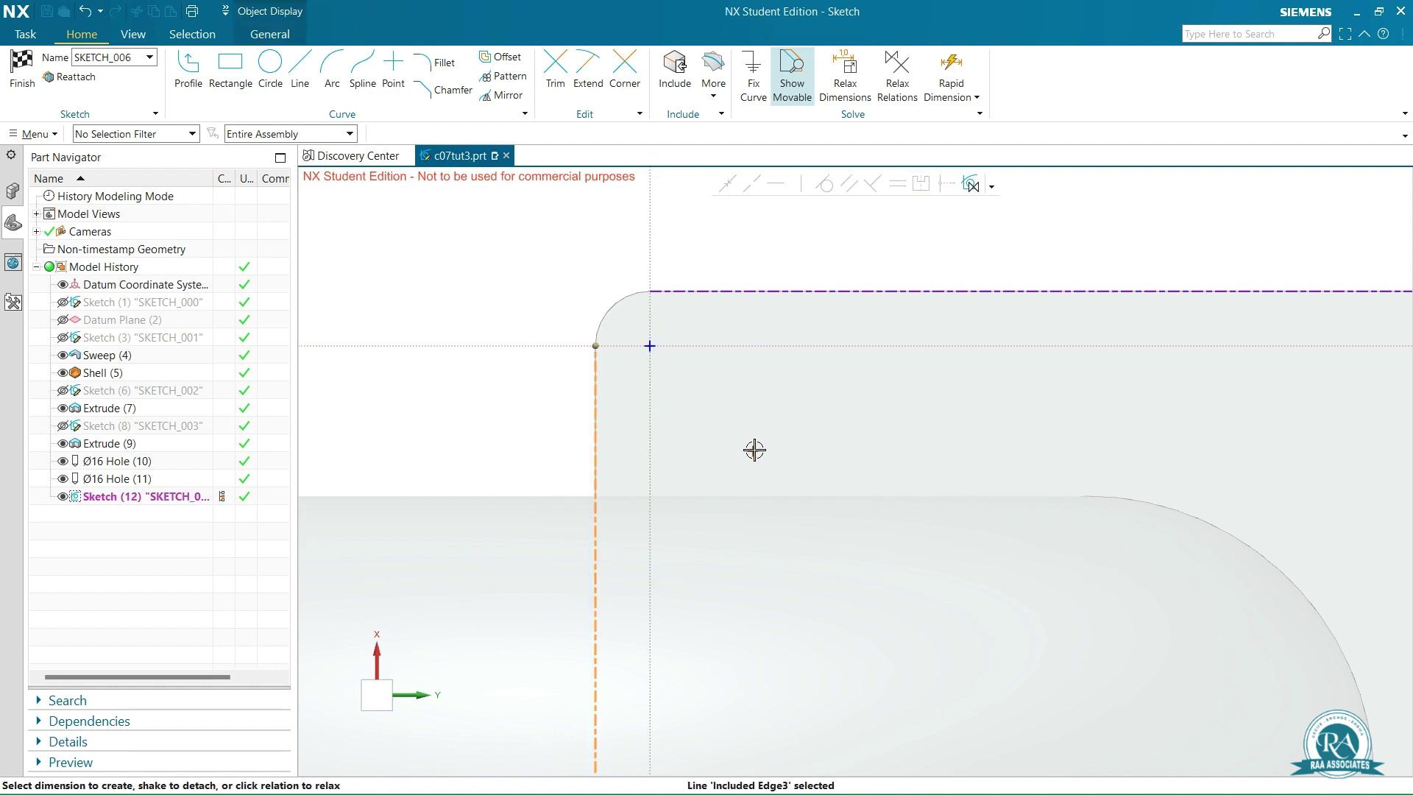
pyautogui.click(752, 452)
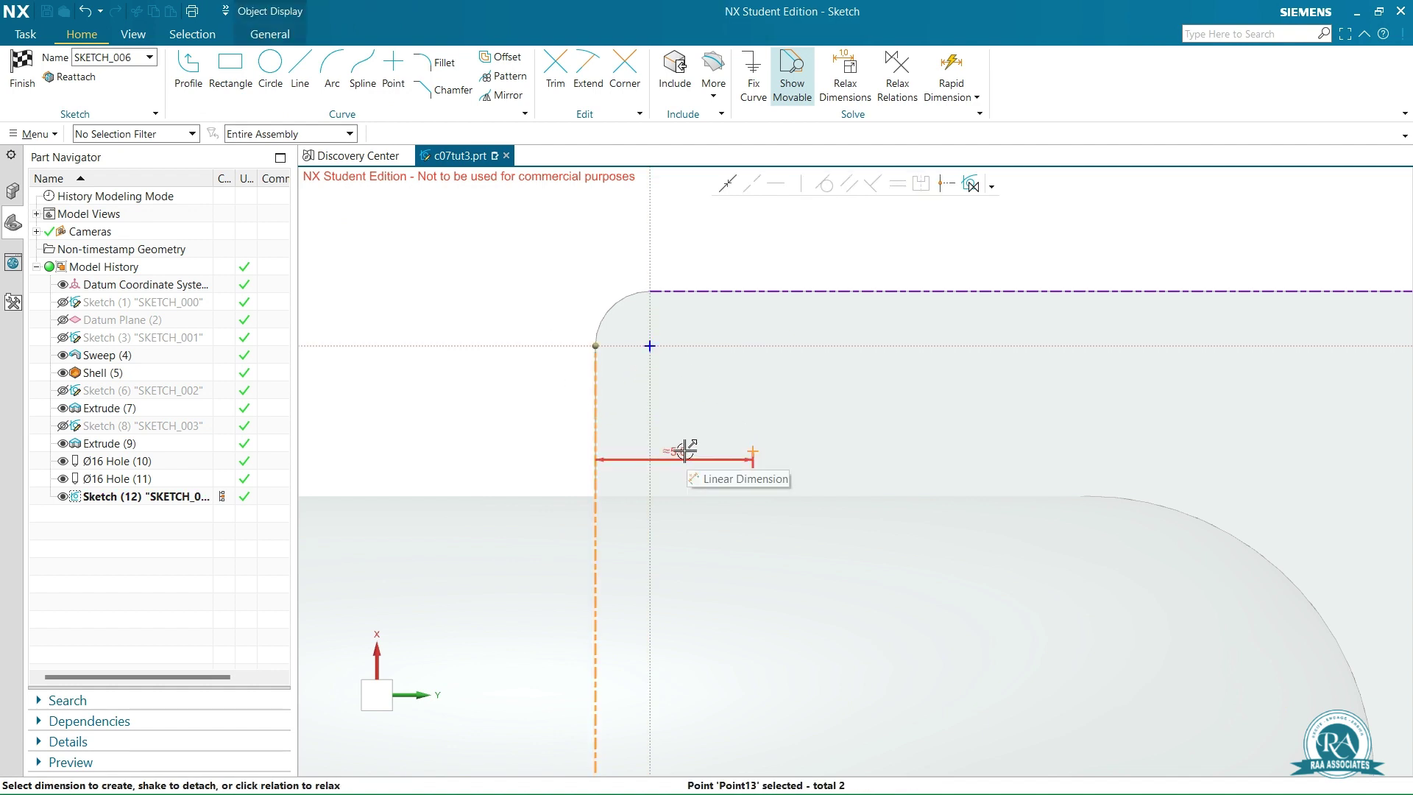
pyautogui.click(571, 433)
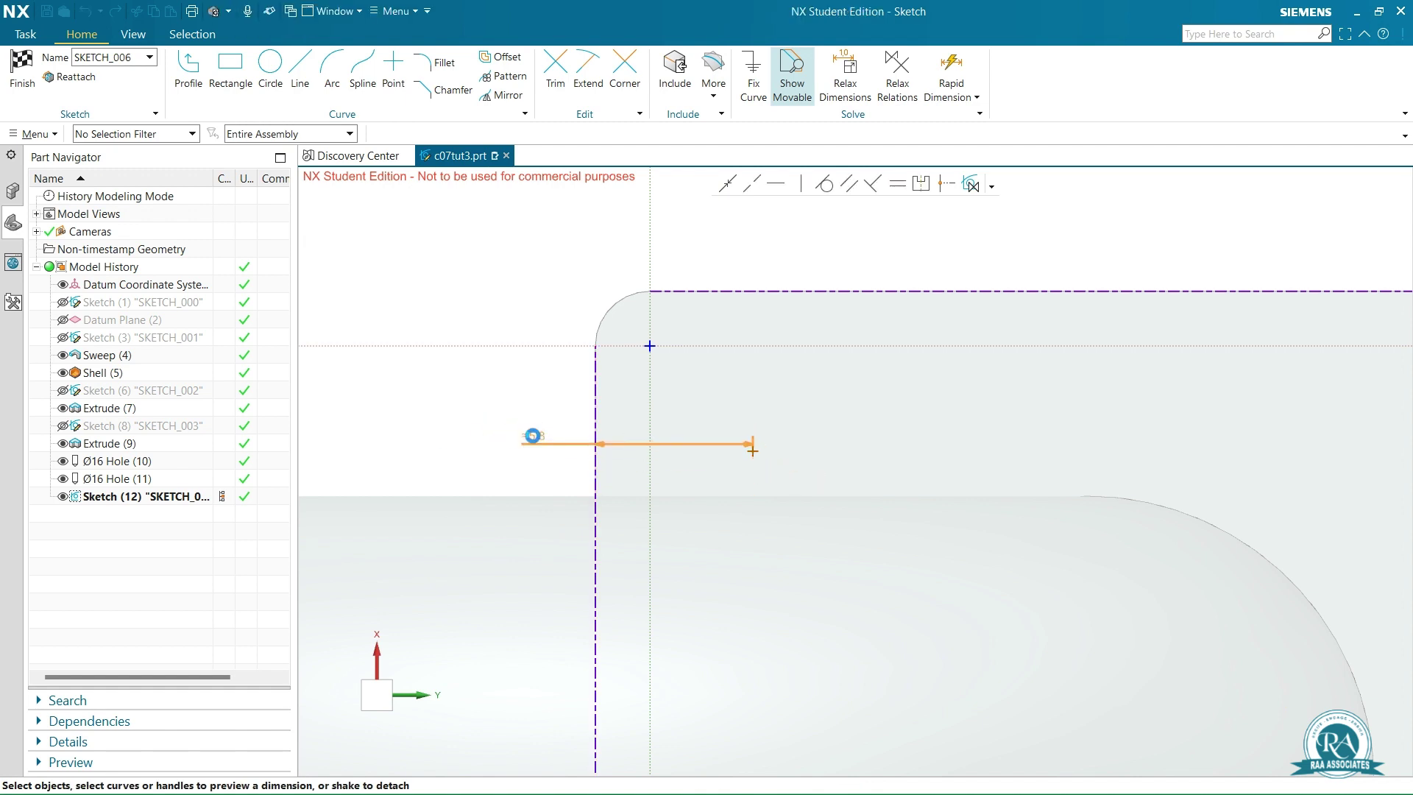
pyautogui.click(533, 436)
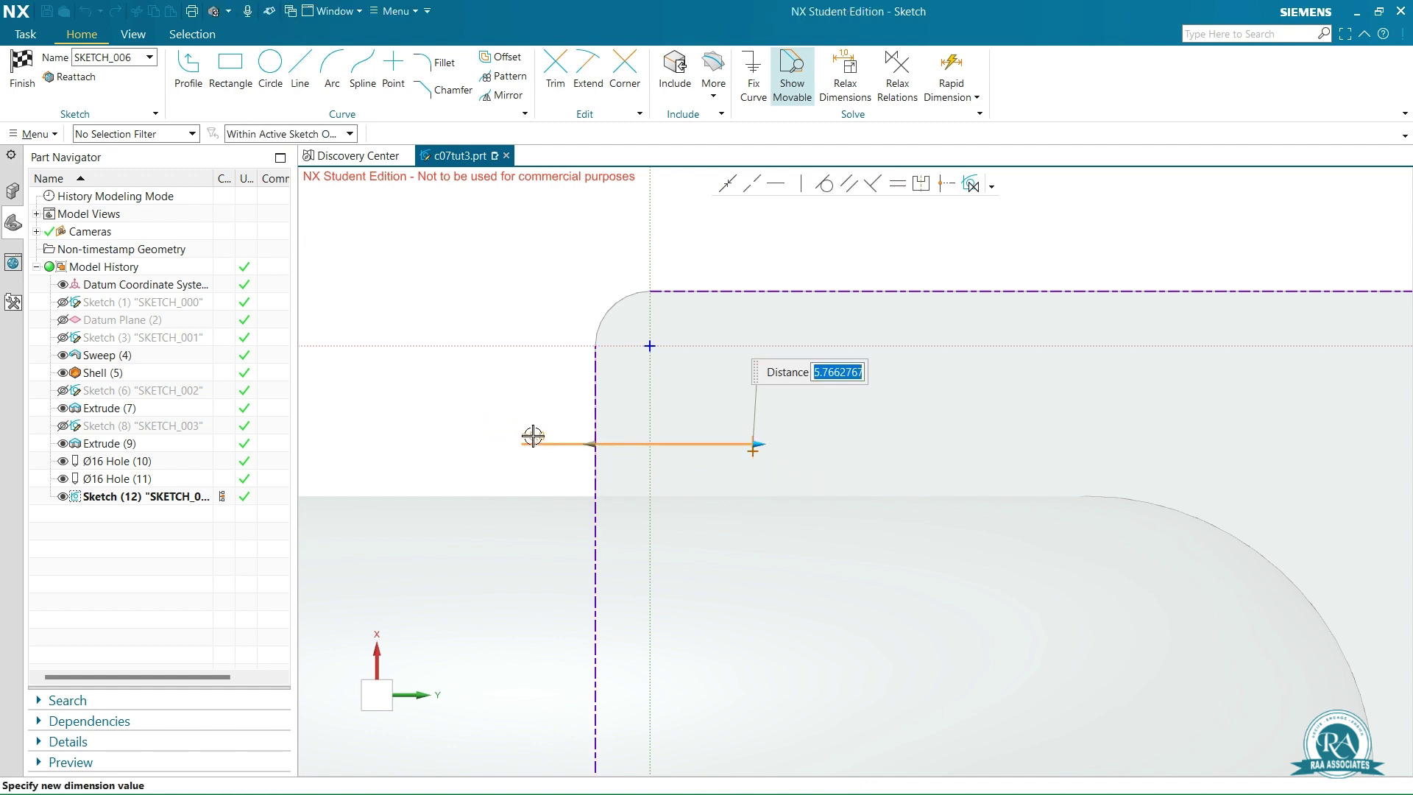
pyautogui.write('5')
pyautogui.press('Return')
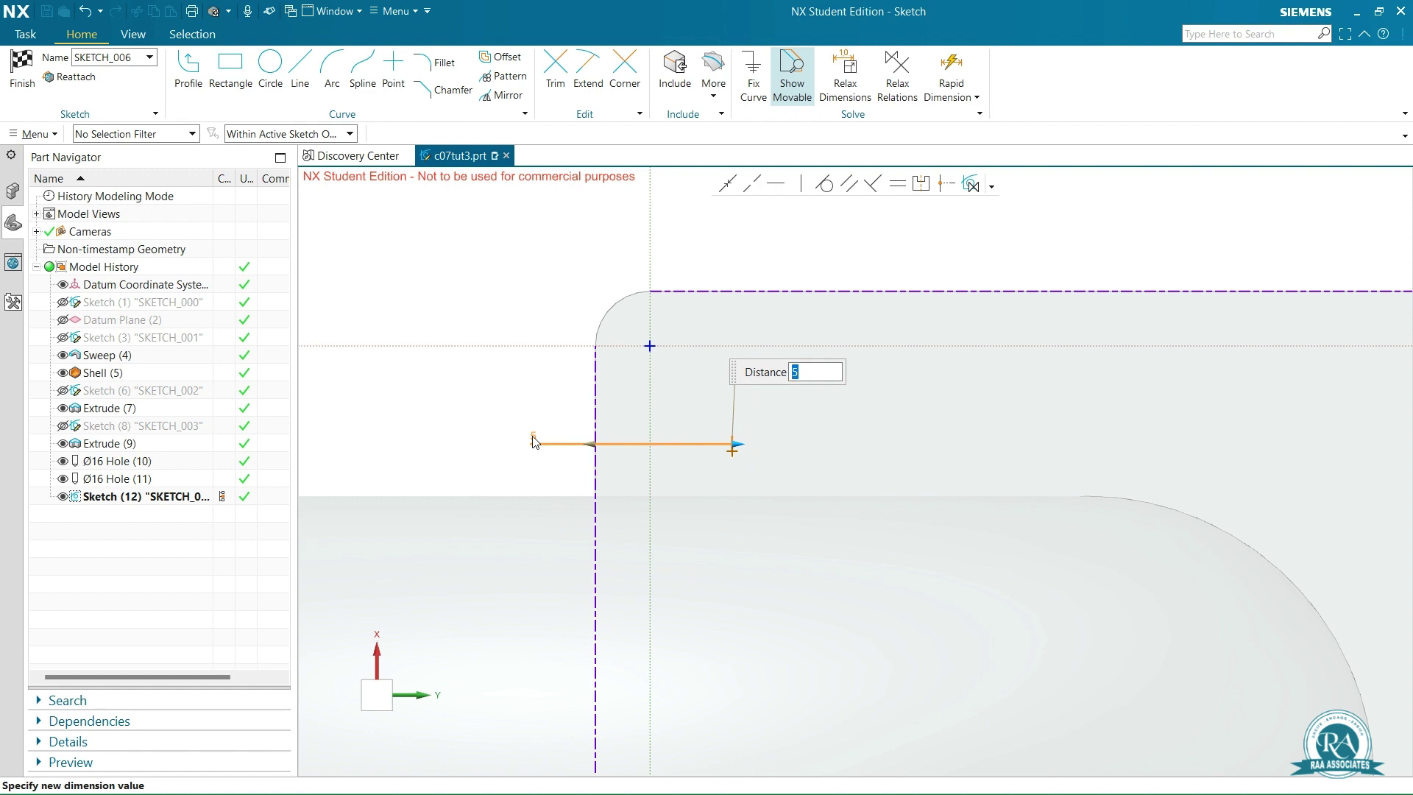
# Dimension the hole point 5 mm from the included edge parallel to the Y axis and finish the position sketch.
pyautogui.click(725, 291)
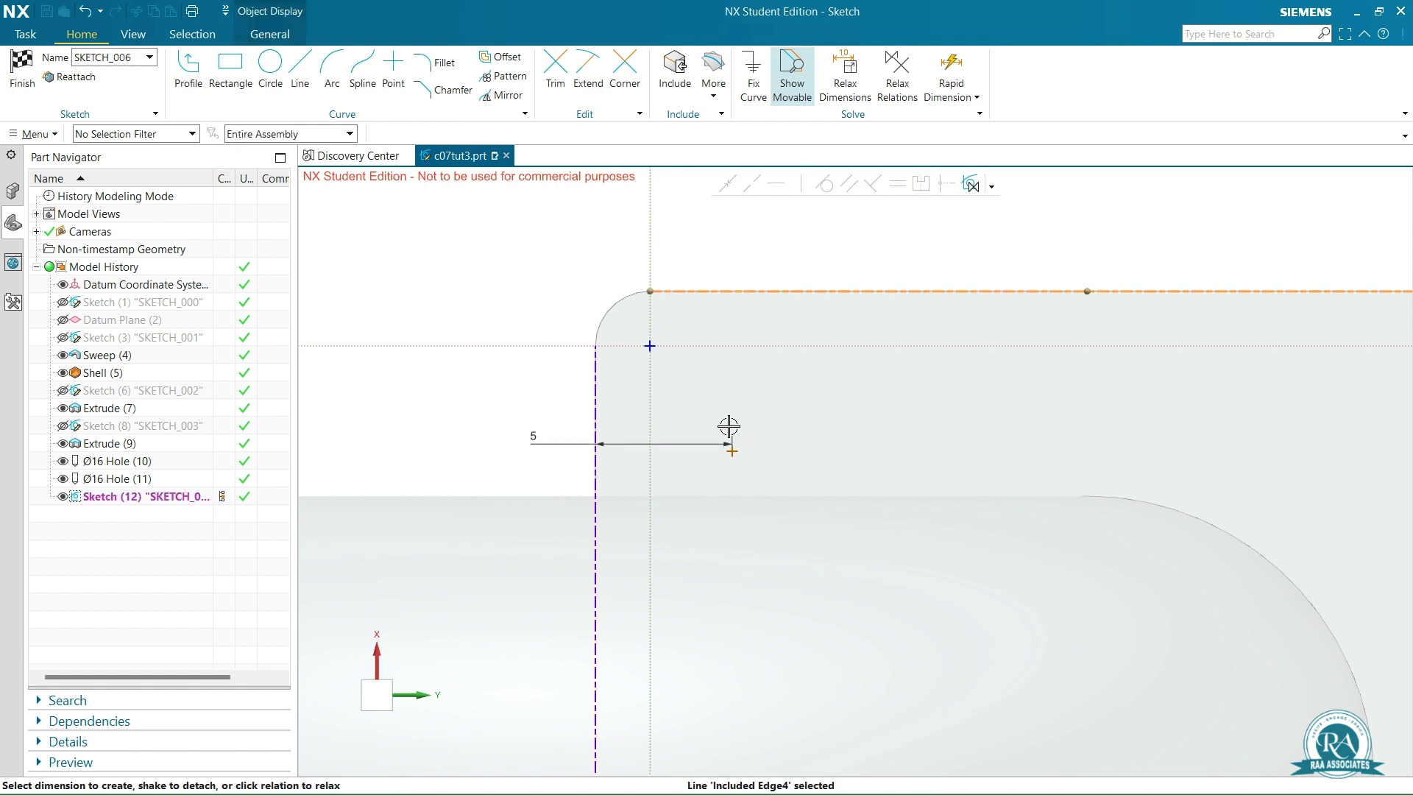
pyautogui.click(732, 451)
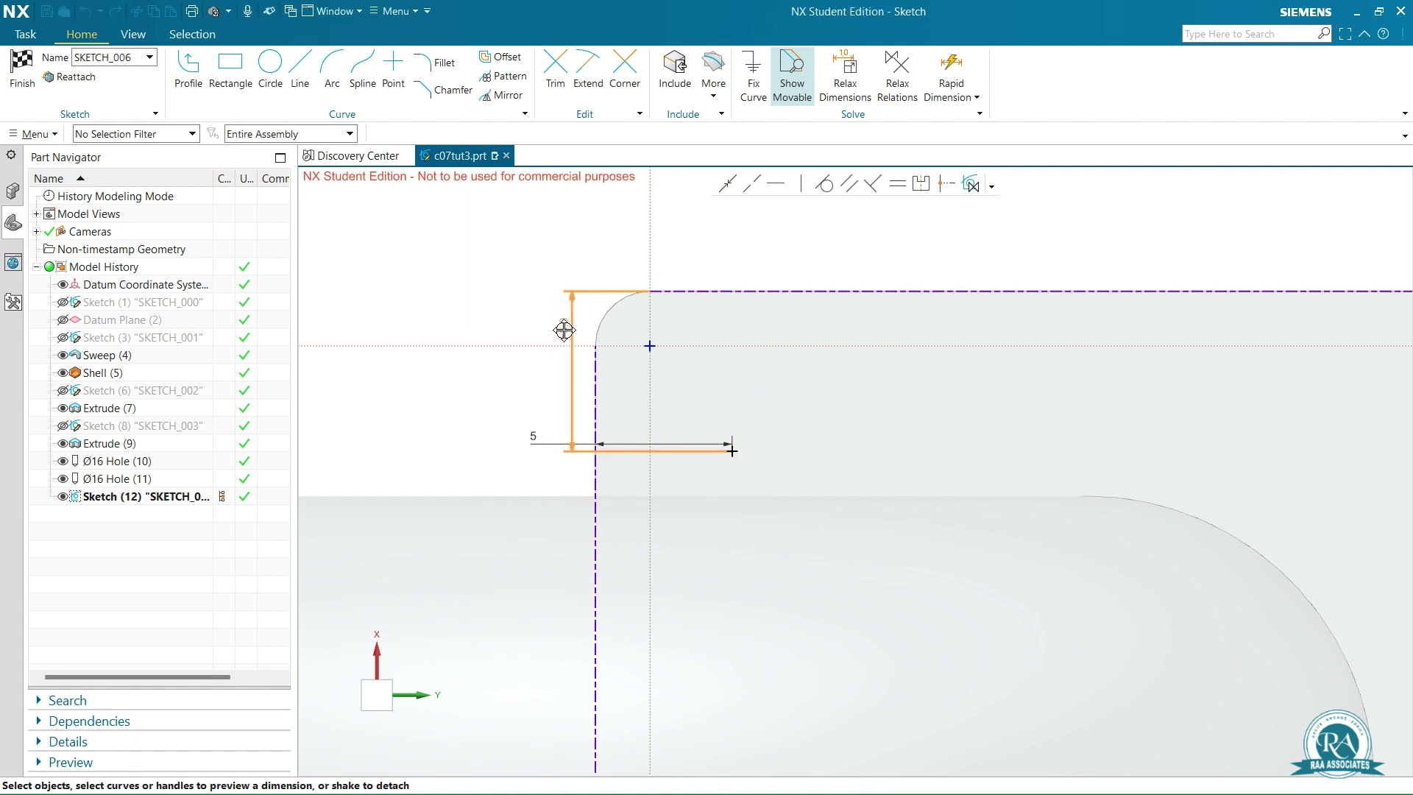
pyautogui.click(564, 332)
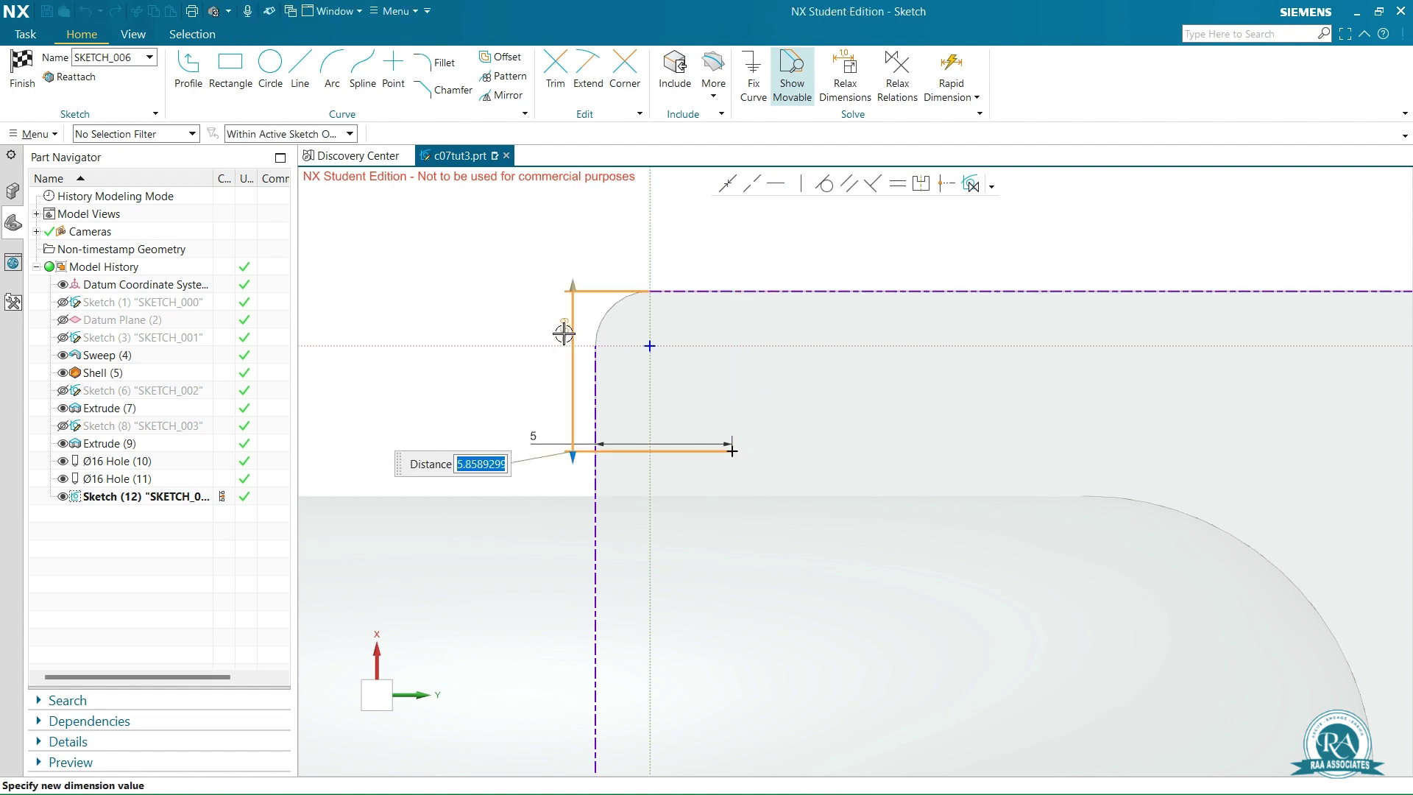
pyautogui.write('5')
pyautogui.press('Return')
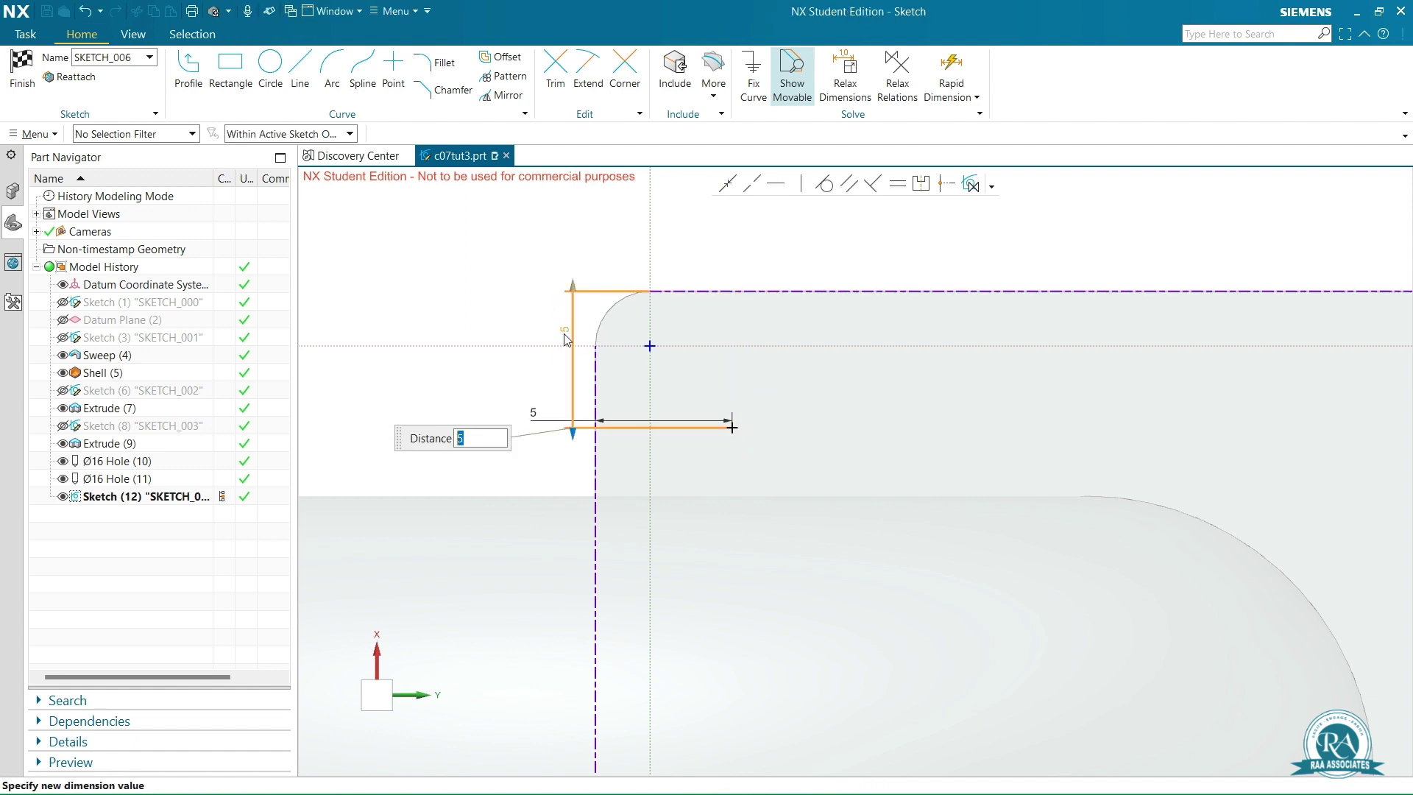
pyautogui.middleClick(519, 251)
pyautogui.rightClick(517, 232)
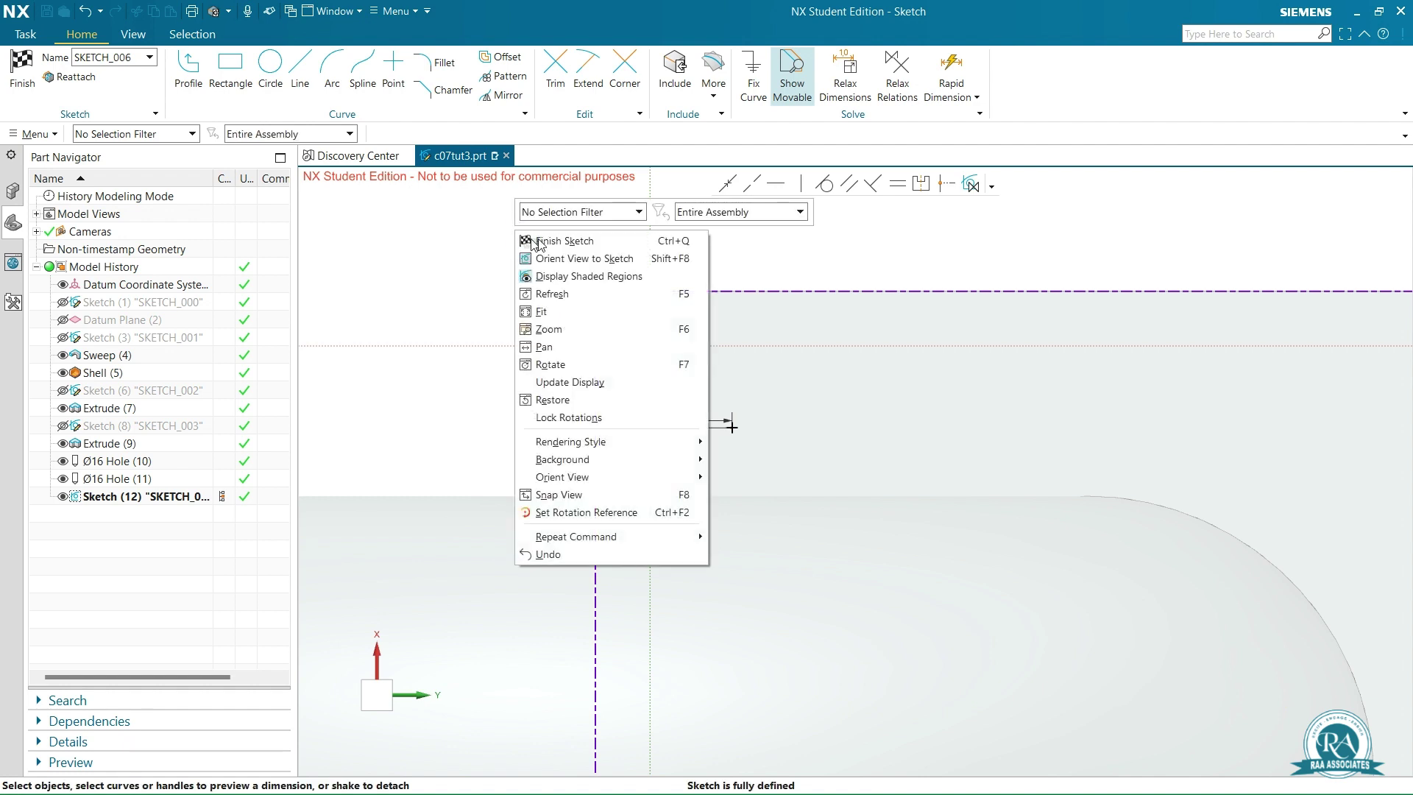
pyautogui.click(573, 241)
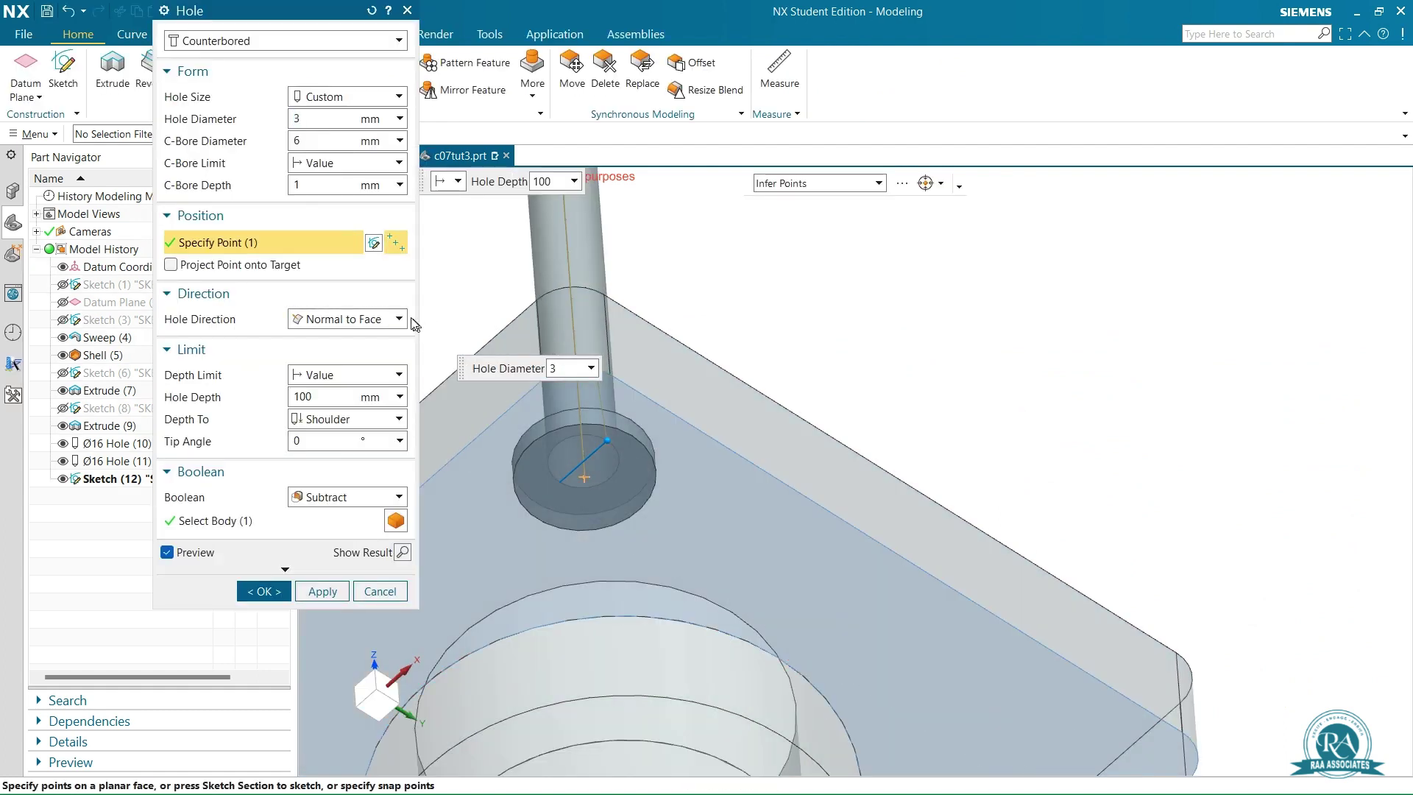
# Set the counterbored hole's depth limit to Through Body and create the hole in the upper flange.
pyautogui.click(326, 376)
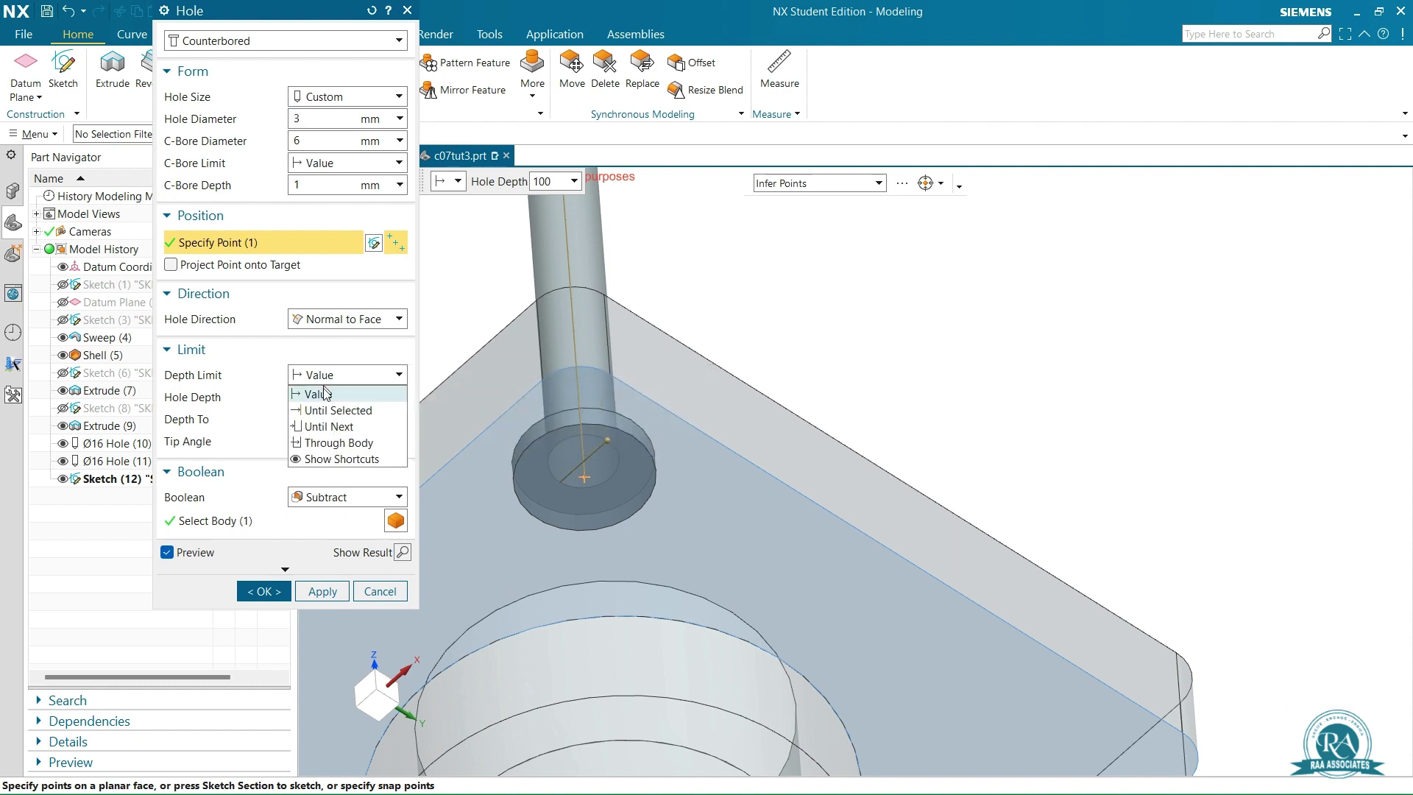
pyautogui.click(340, 443)
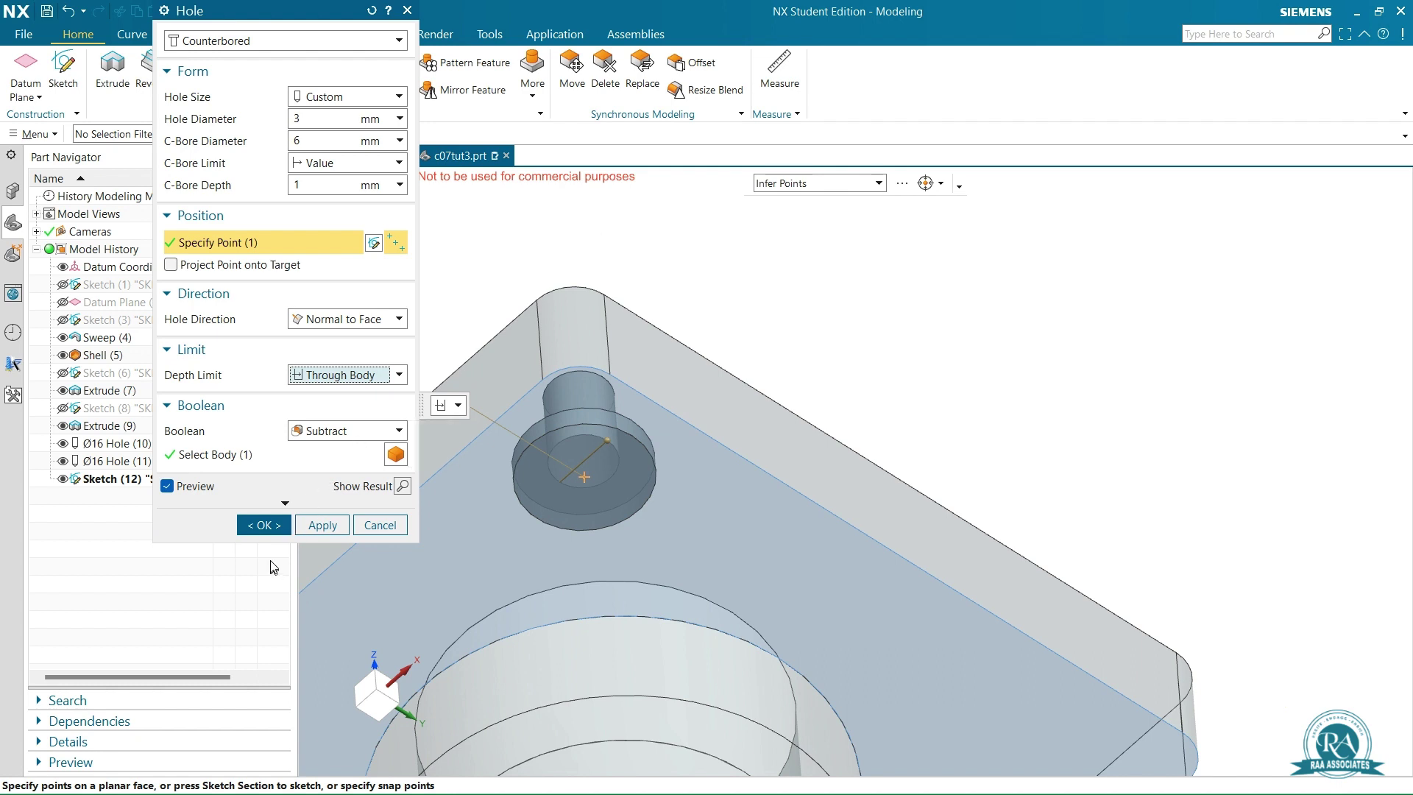
pyautogui.click(265, 525)
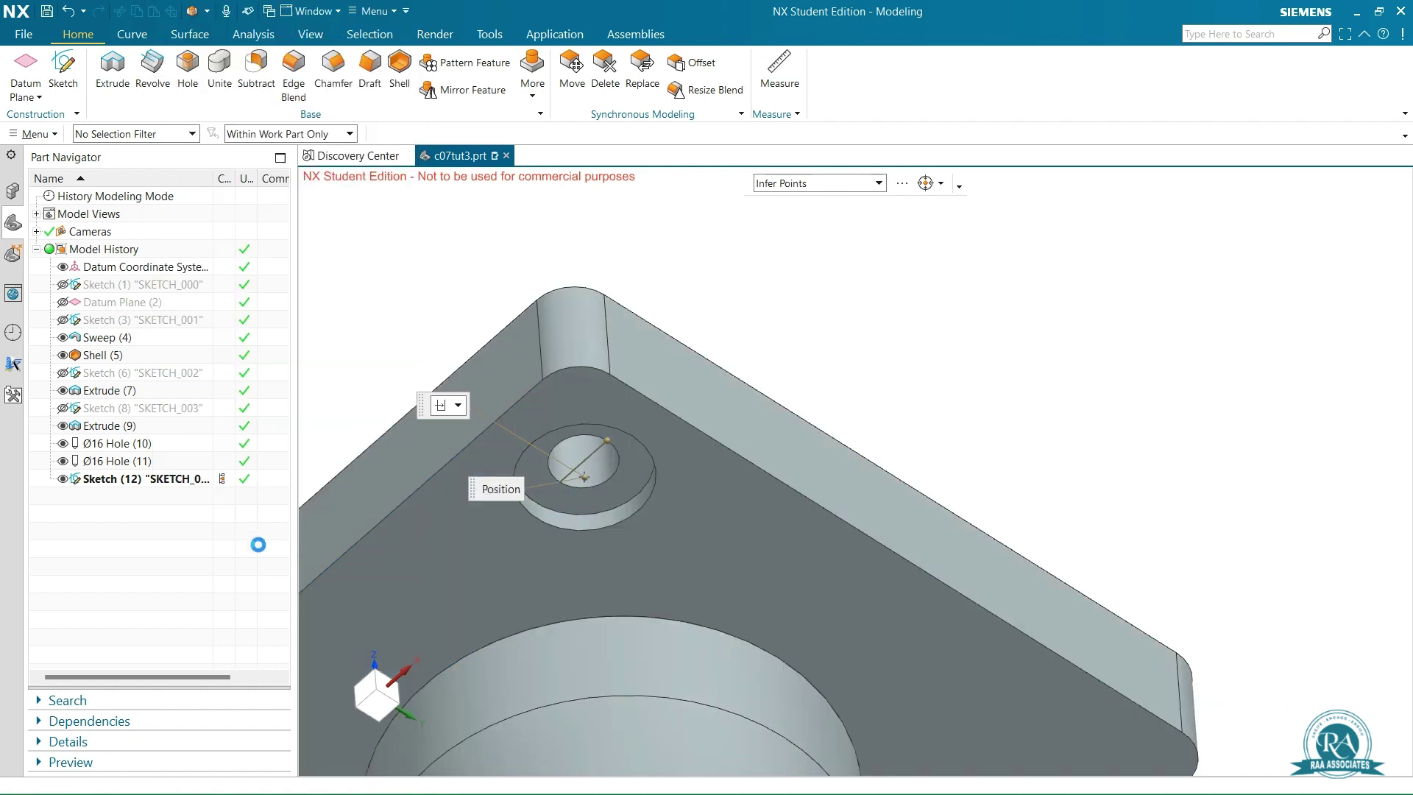
# Start a linear Pattern Feature of the 3 mm counterbored hole with Direction 1 along the positive Y axis.
pyautogui.scroll(3, 923, 495)
pyautogui.scroll(2, 923, 495)
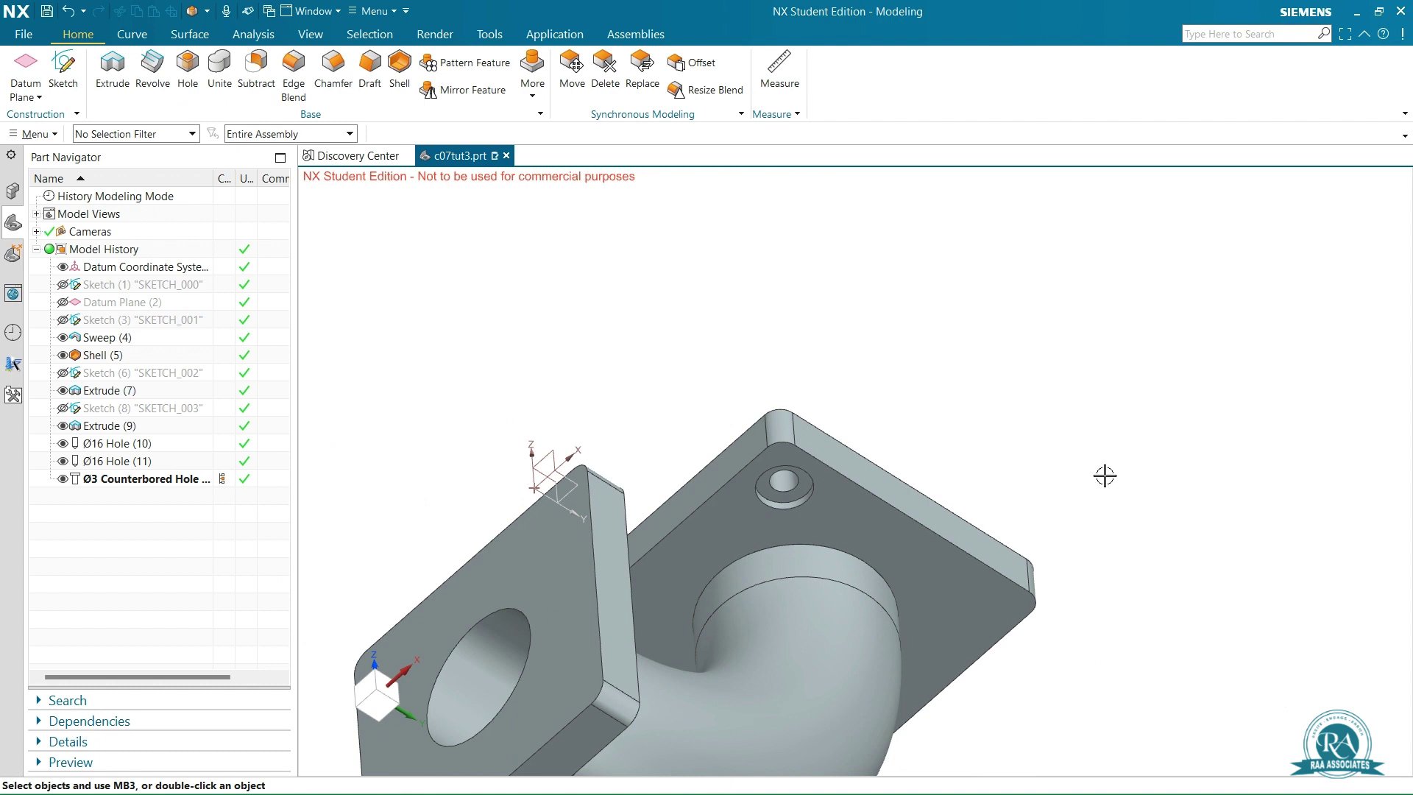
pyautogui.moveTo(1078, 481); pyautogui.dragTo(1060, 462, button='middle')
pyautogui.scroll(4, 1076, 541)
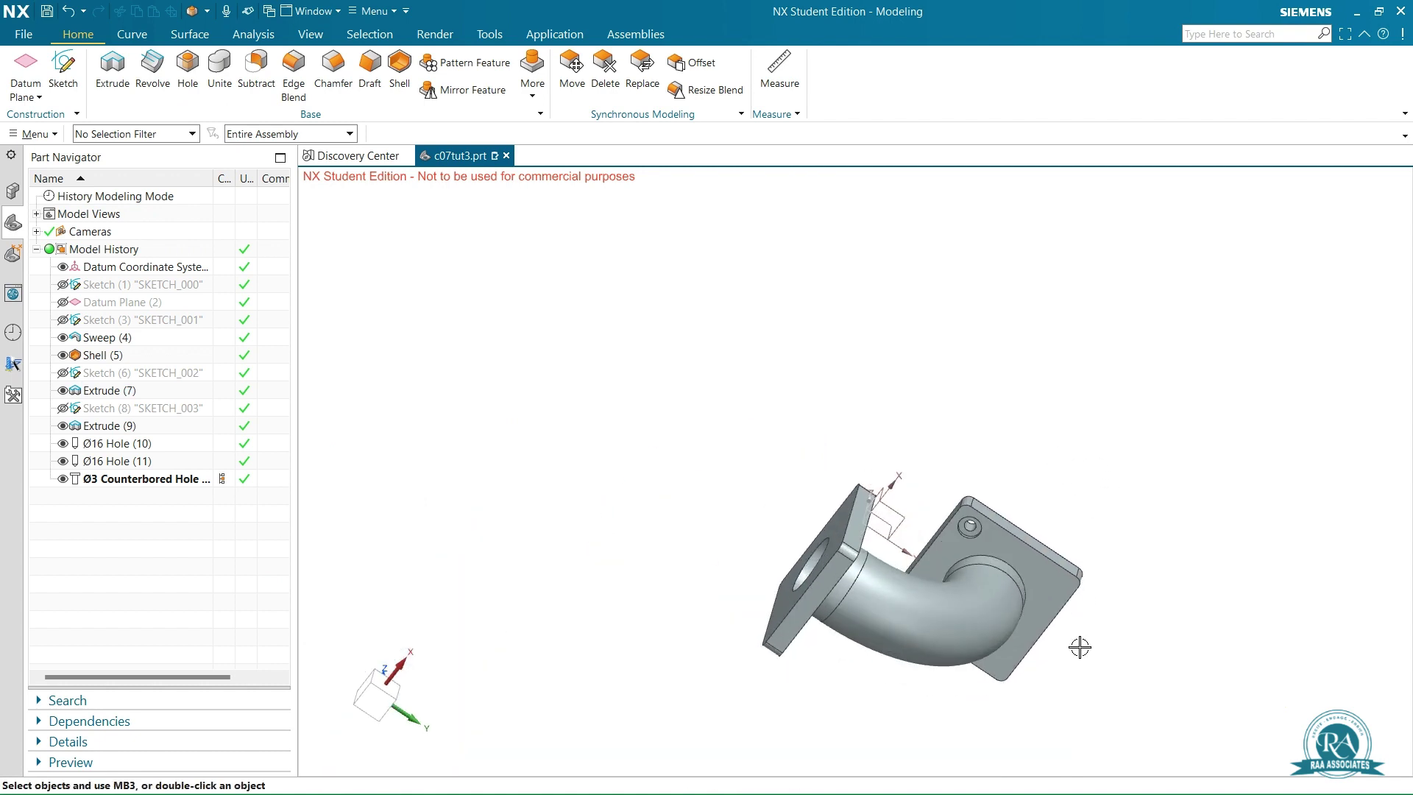
pyautogui.scroll(-2, 1082, 646)
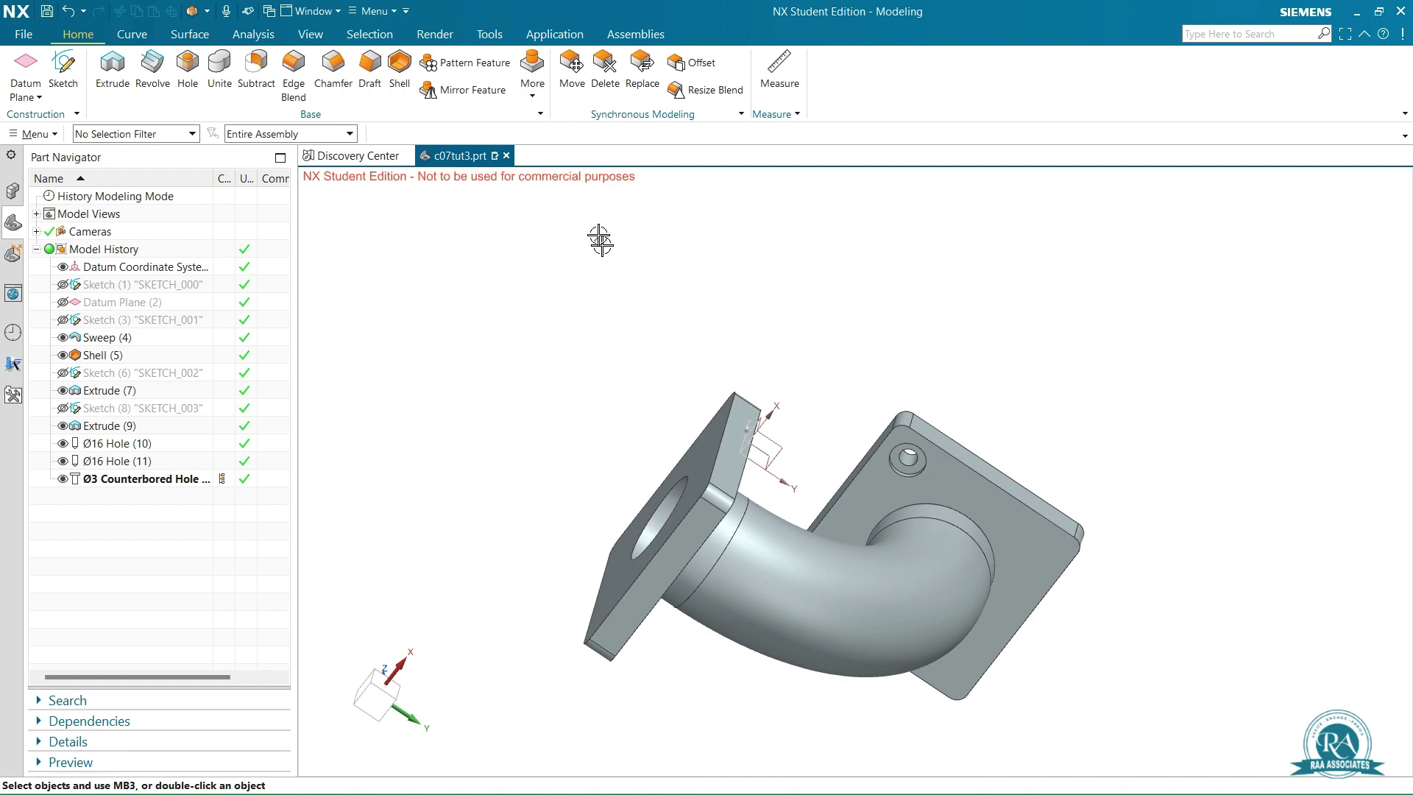
pyautogui.click(483, 66)
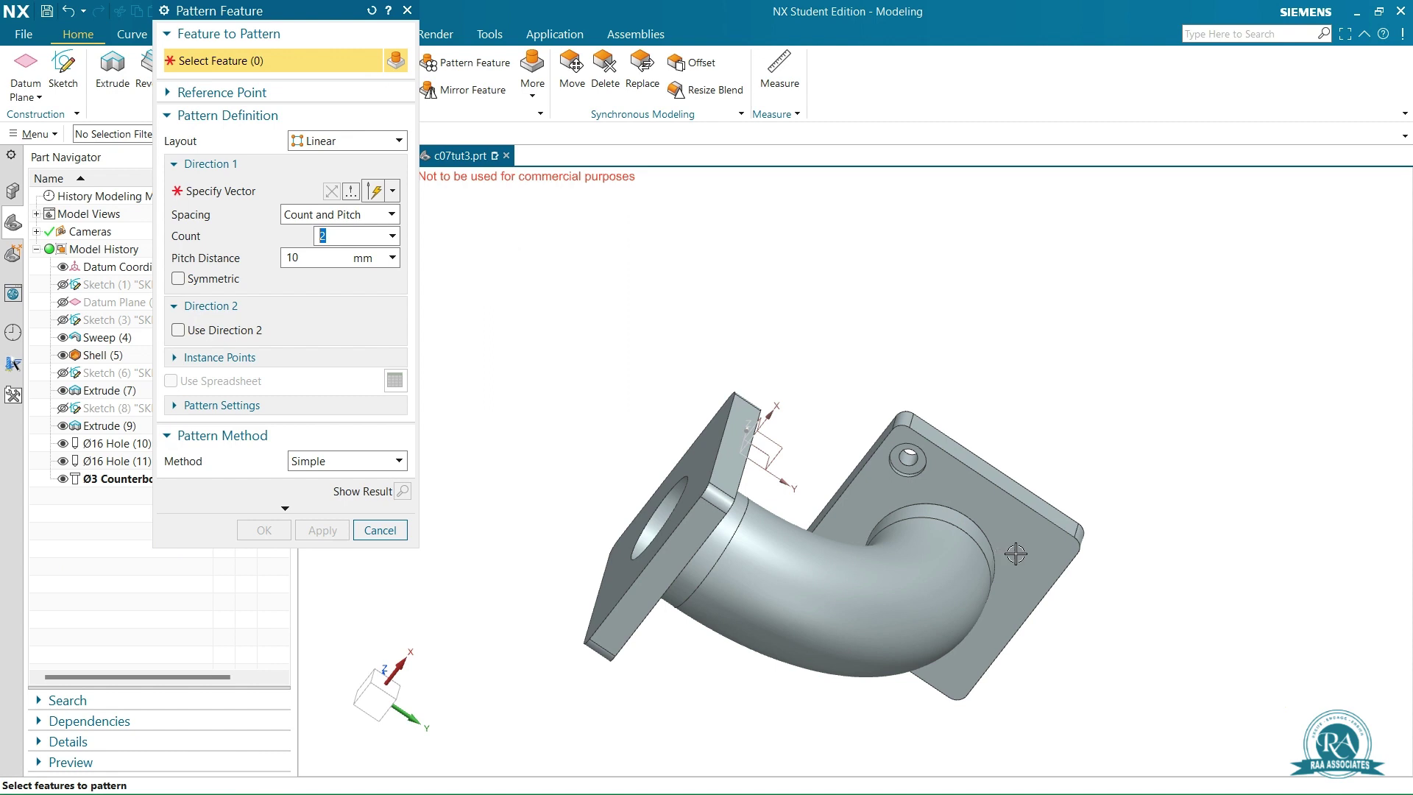
pyautogui.click(911, 463)
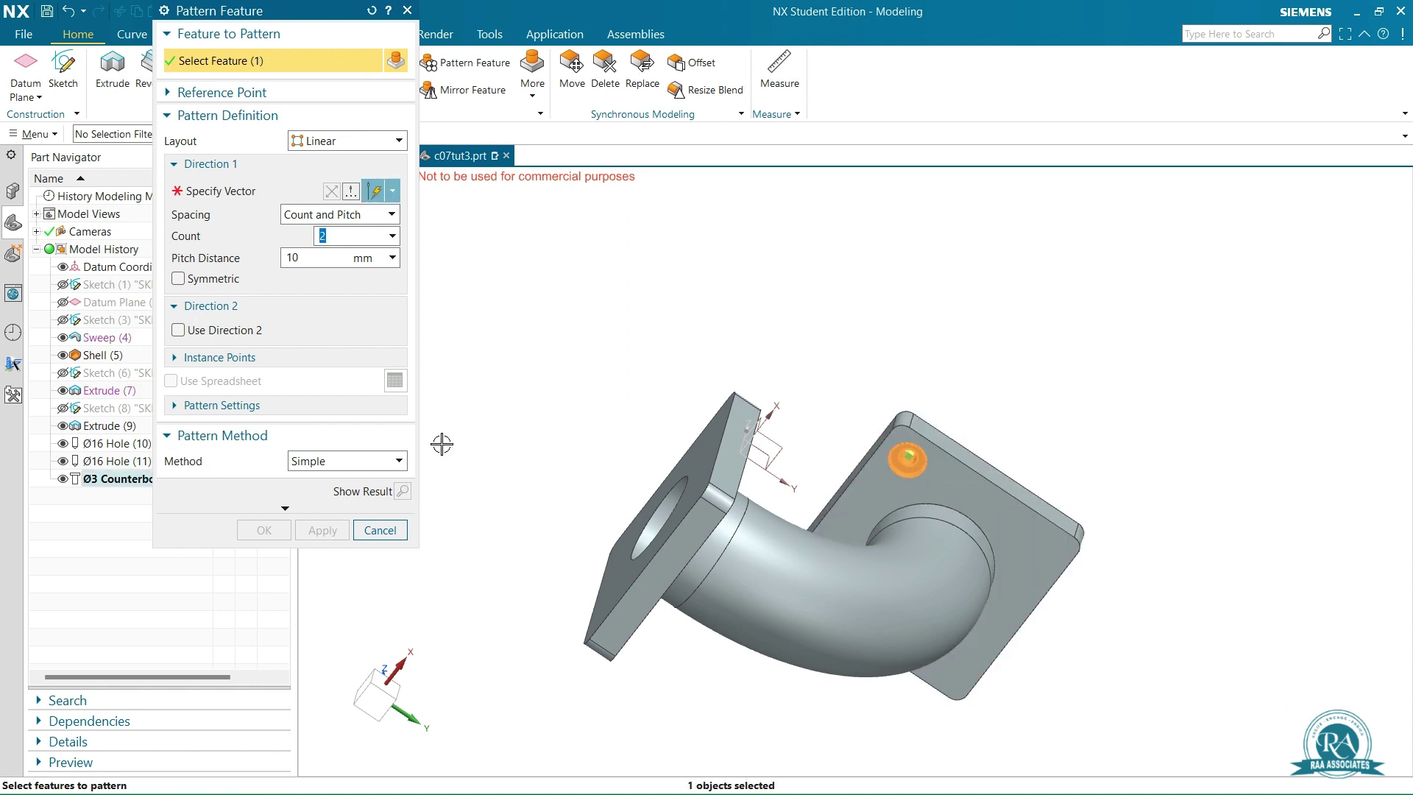
pyautogui.click(356, 141)
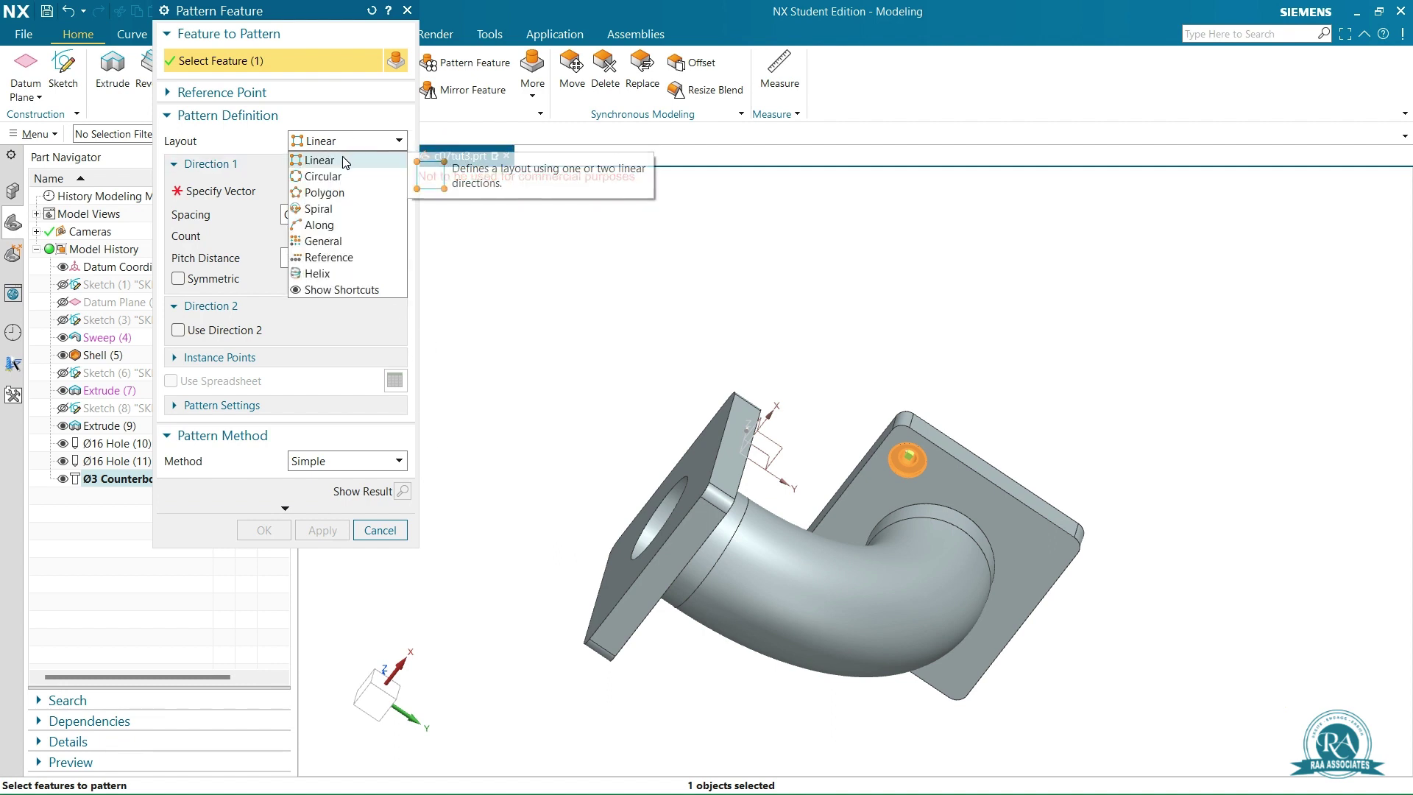
pyautogui.click(342, 160)
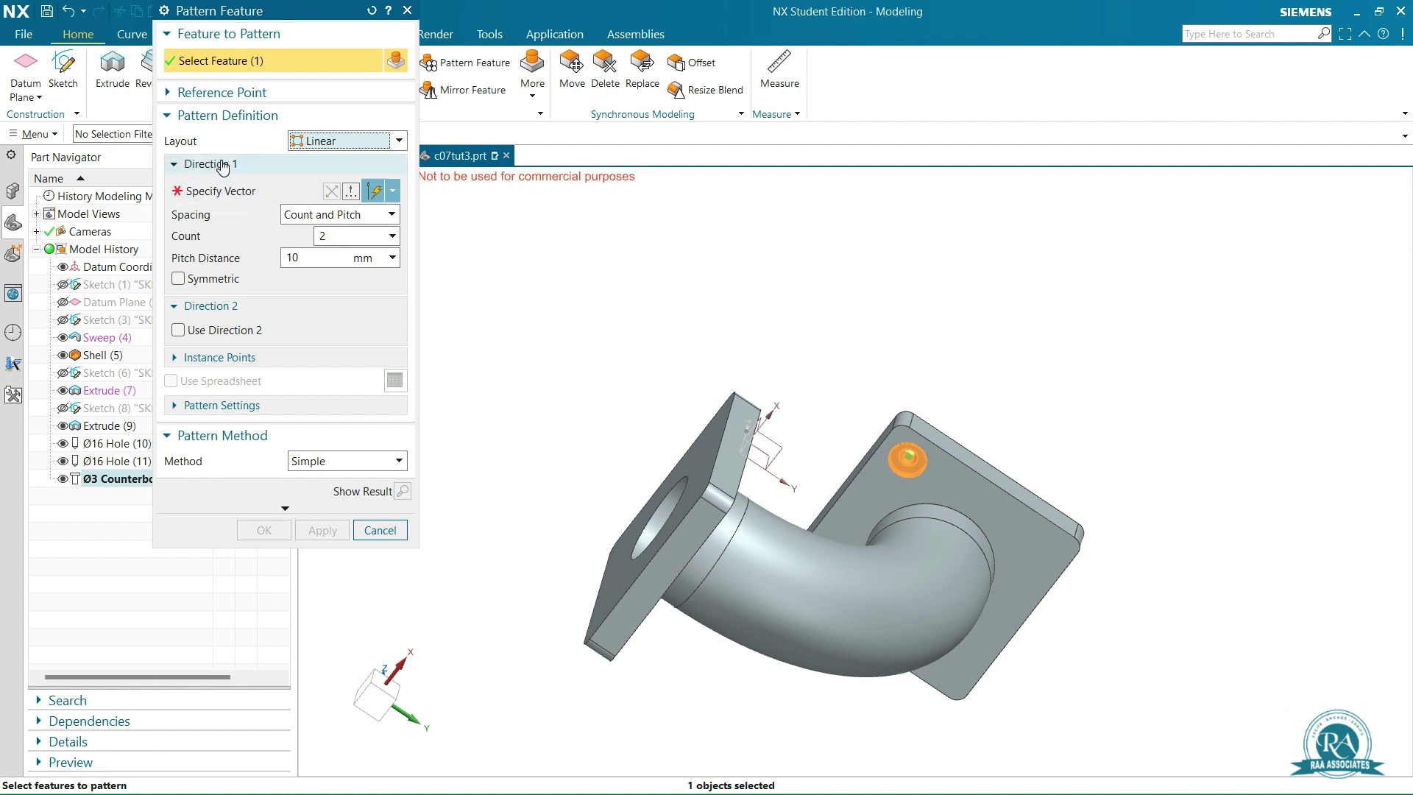
pyautogui.click(222, 192)
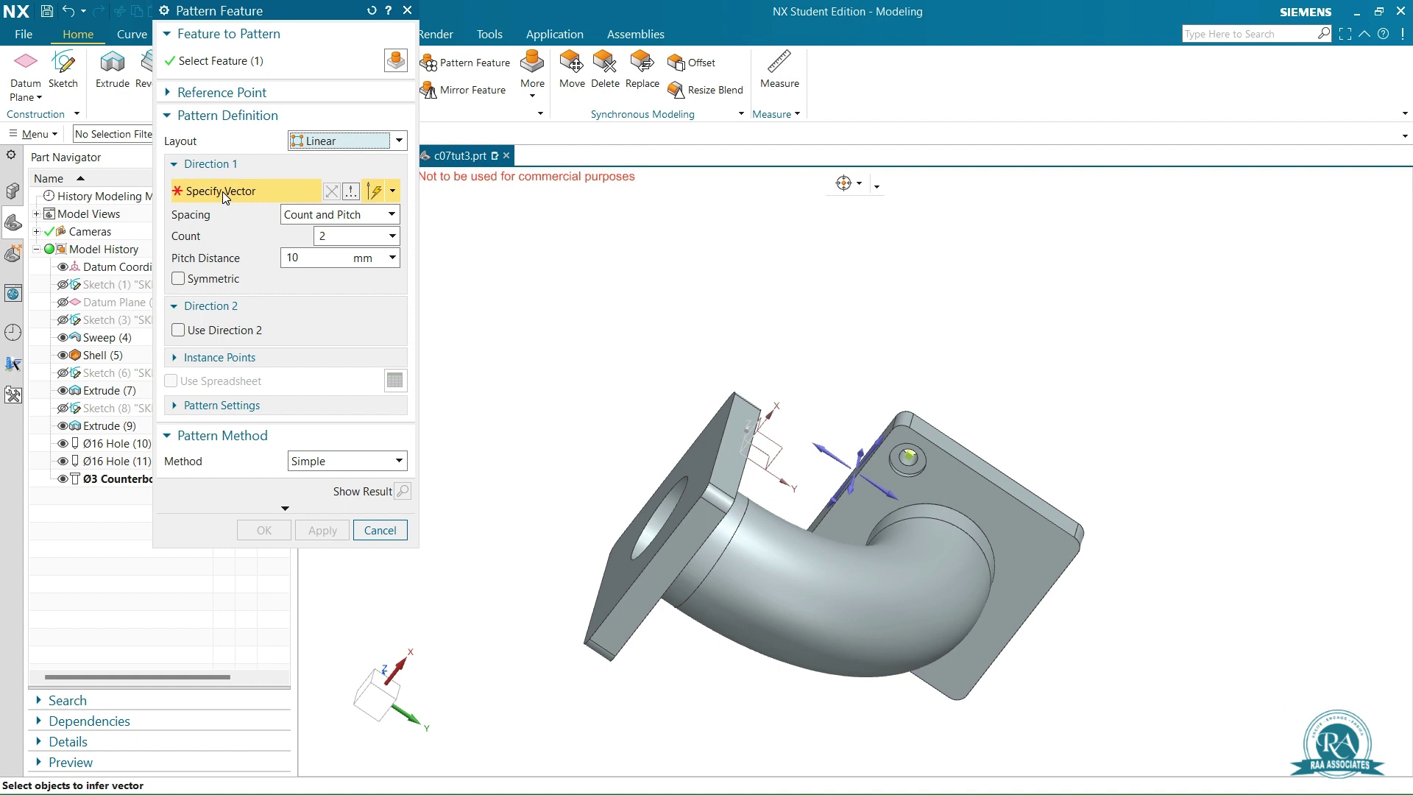
pyautogui.click(894, 498)
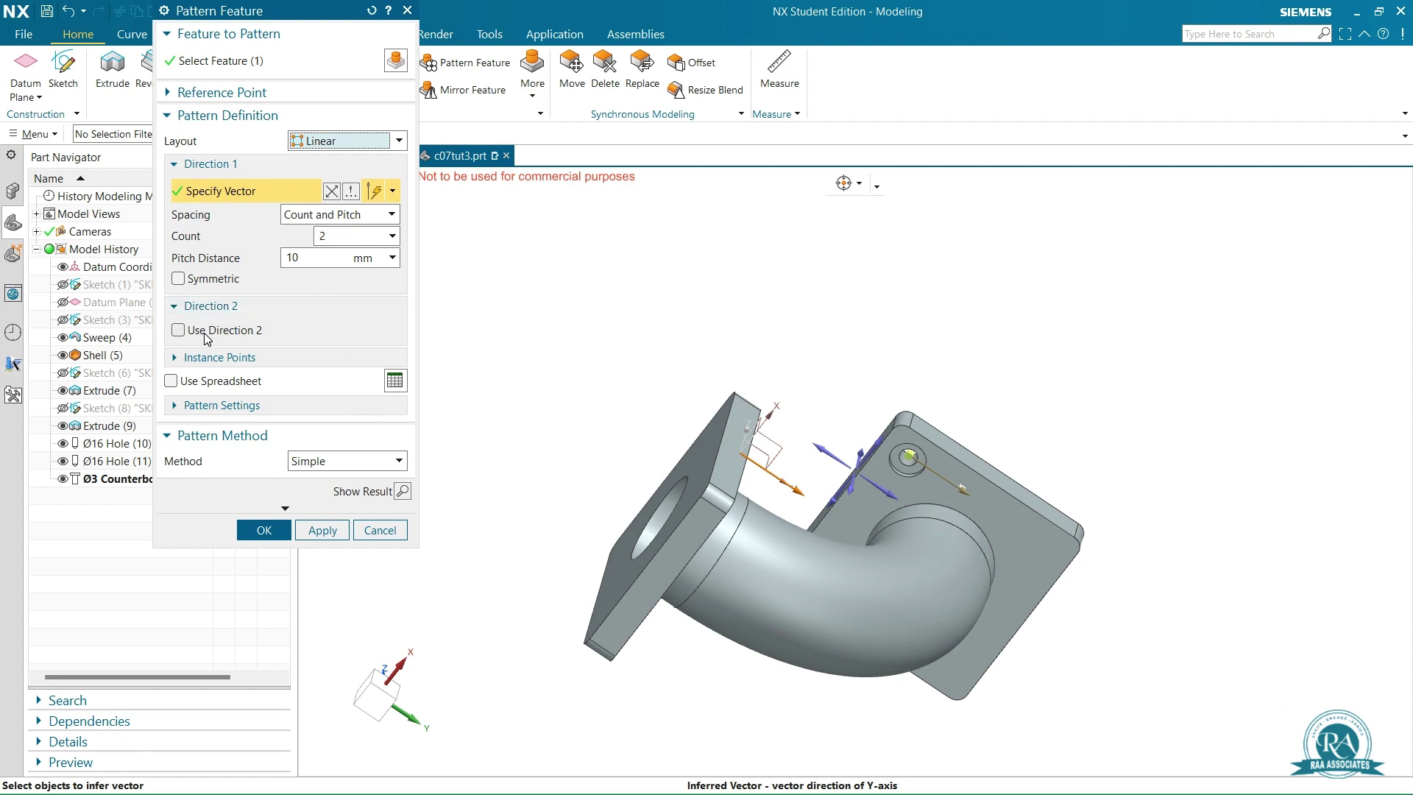
# Enable Direction 2 for the hole pattern and point it along the negative X axis.
pyautogui.click(179, 330)
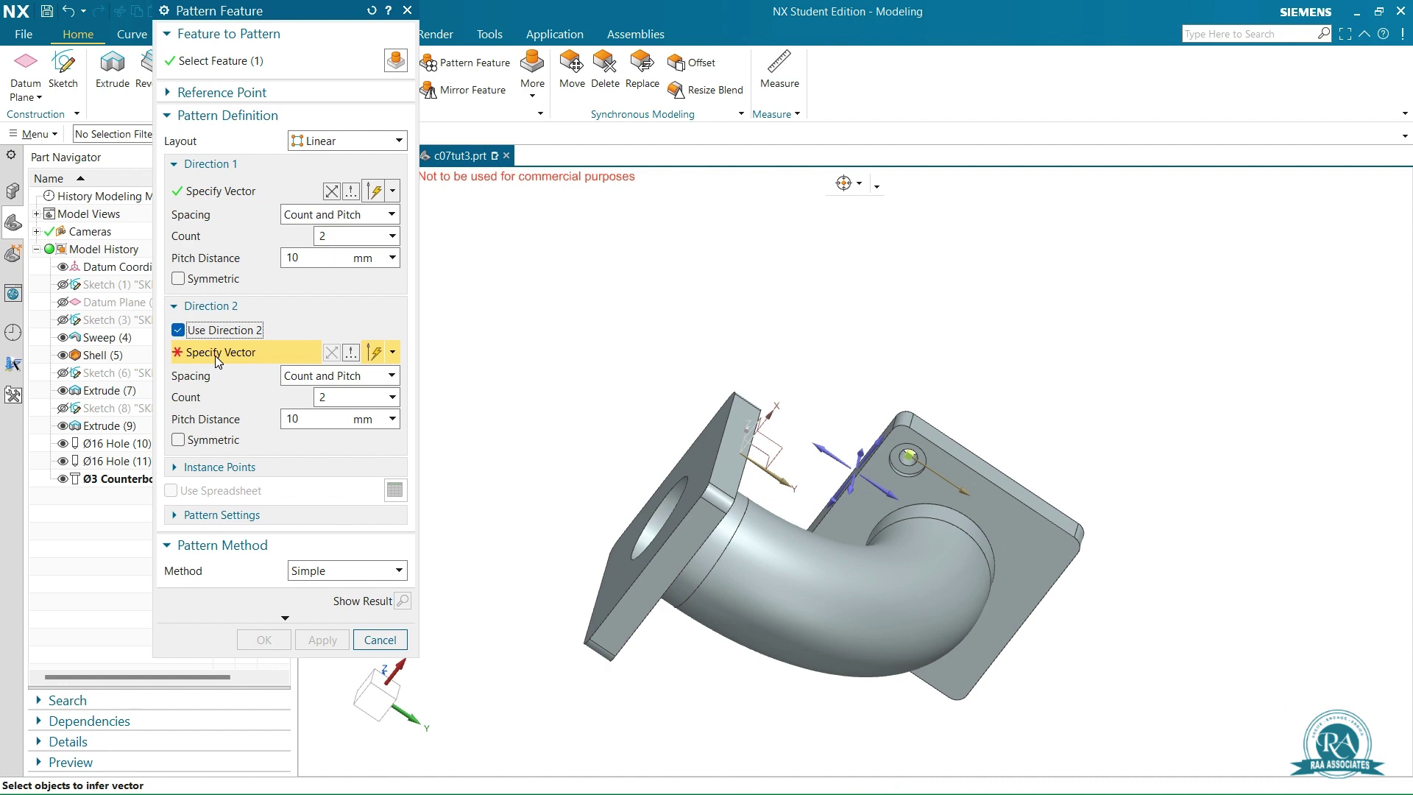
pyautogui.scroll(3, 839, 523)
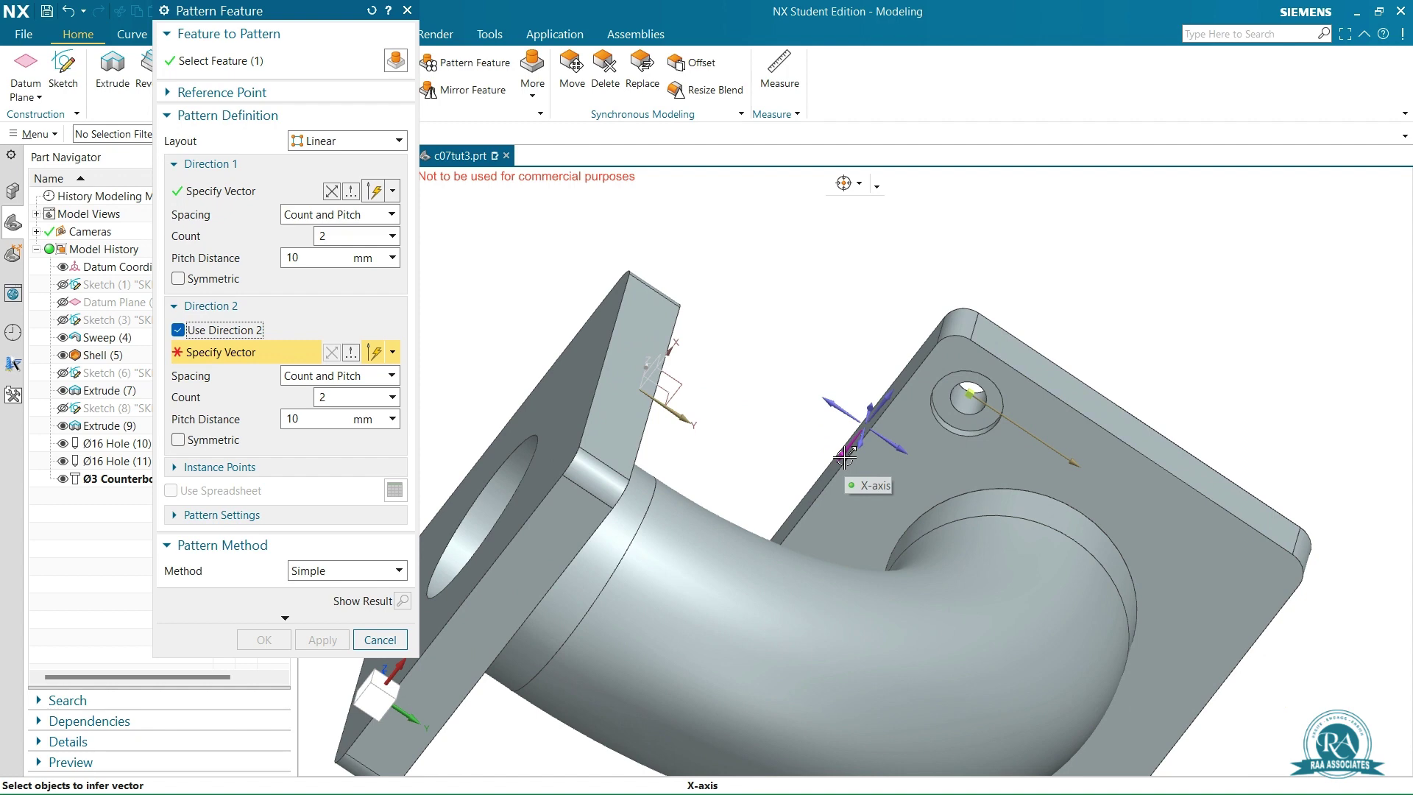
pyautogui.scroll(2, 843, 455)
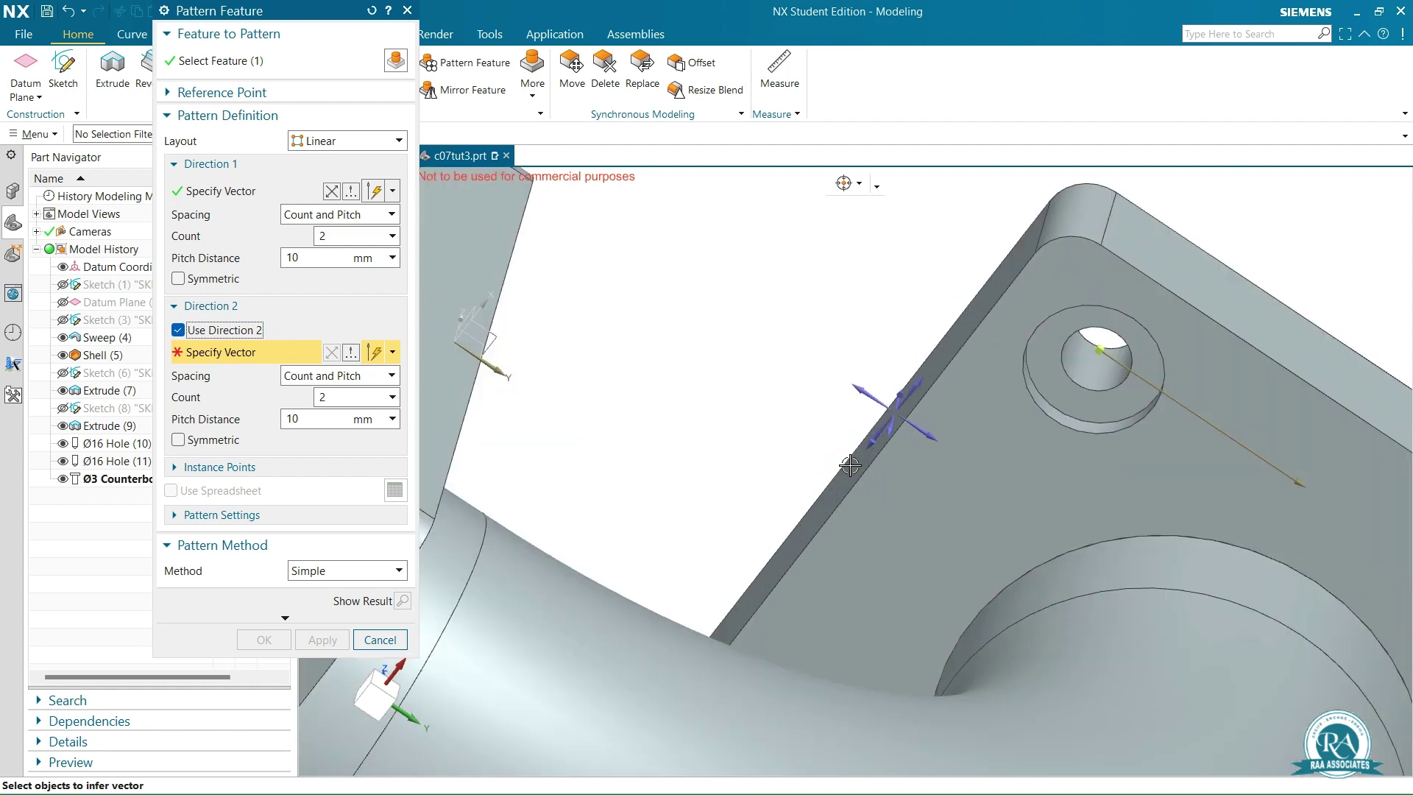
pyautogui.click(878, 433)
pyautogui.scroll(-5, 744, 563)
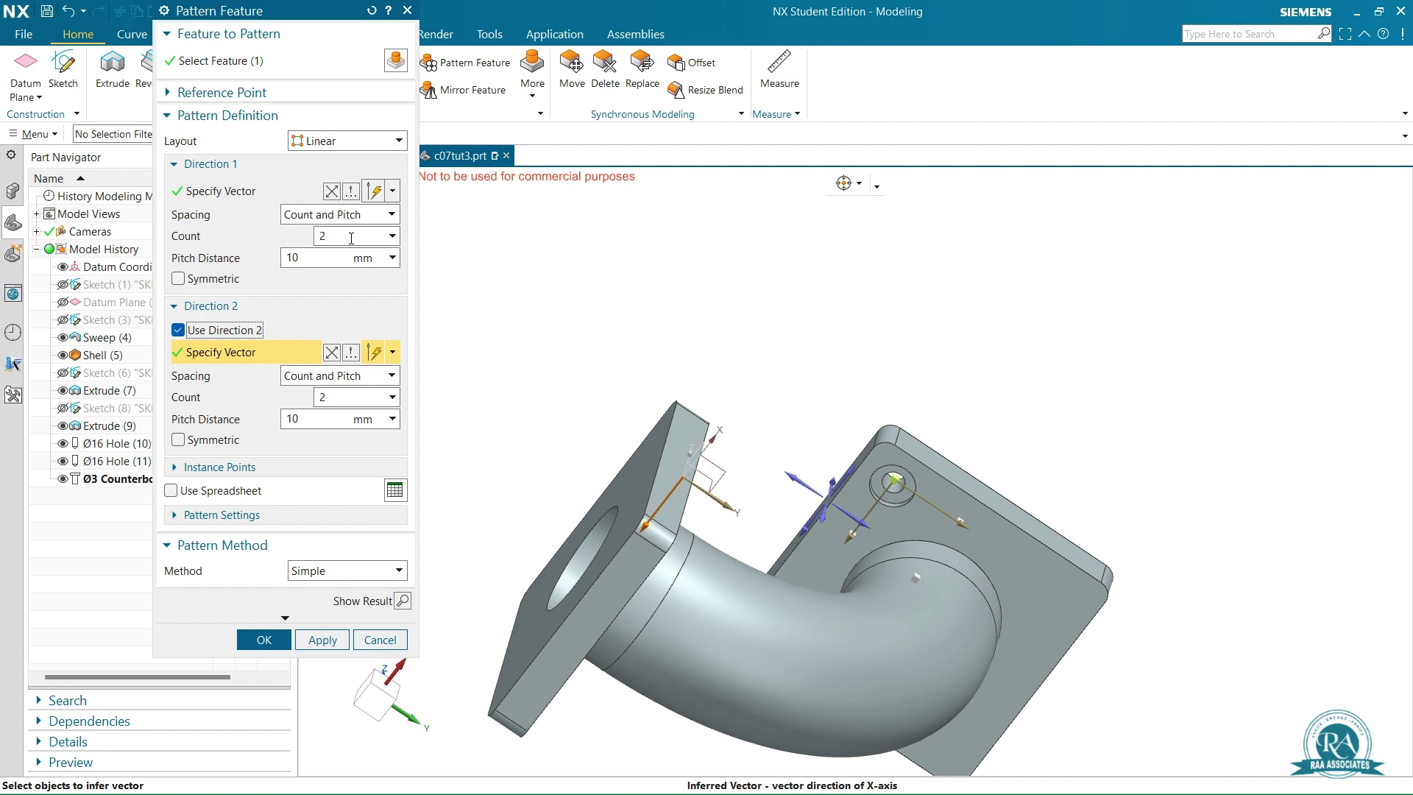
# Set the pitch distance to 26 mm in both directions and create the hole pattern.
pyautogui.click(334, 259)
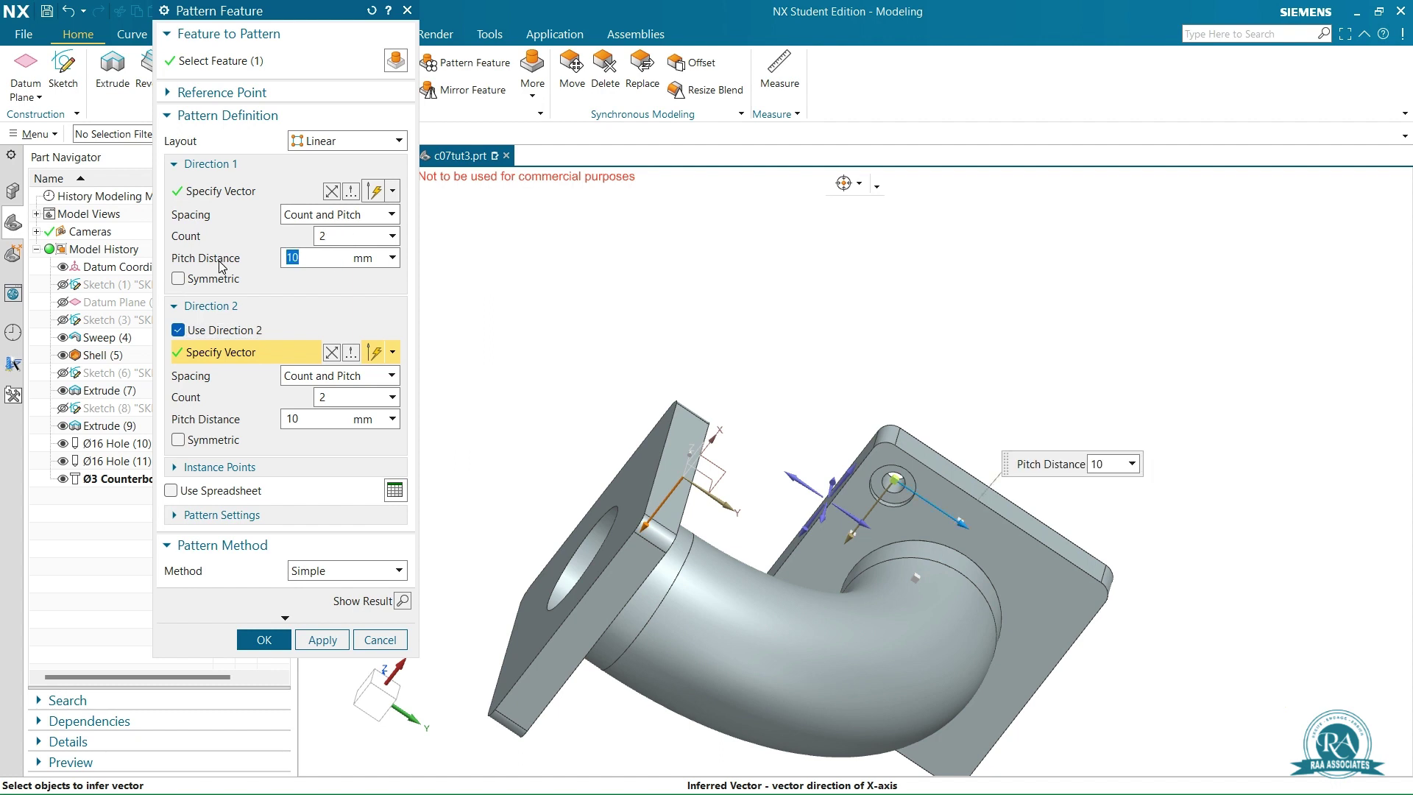
pyautogui.write('26')
pyautogui.press('Return')
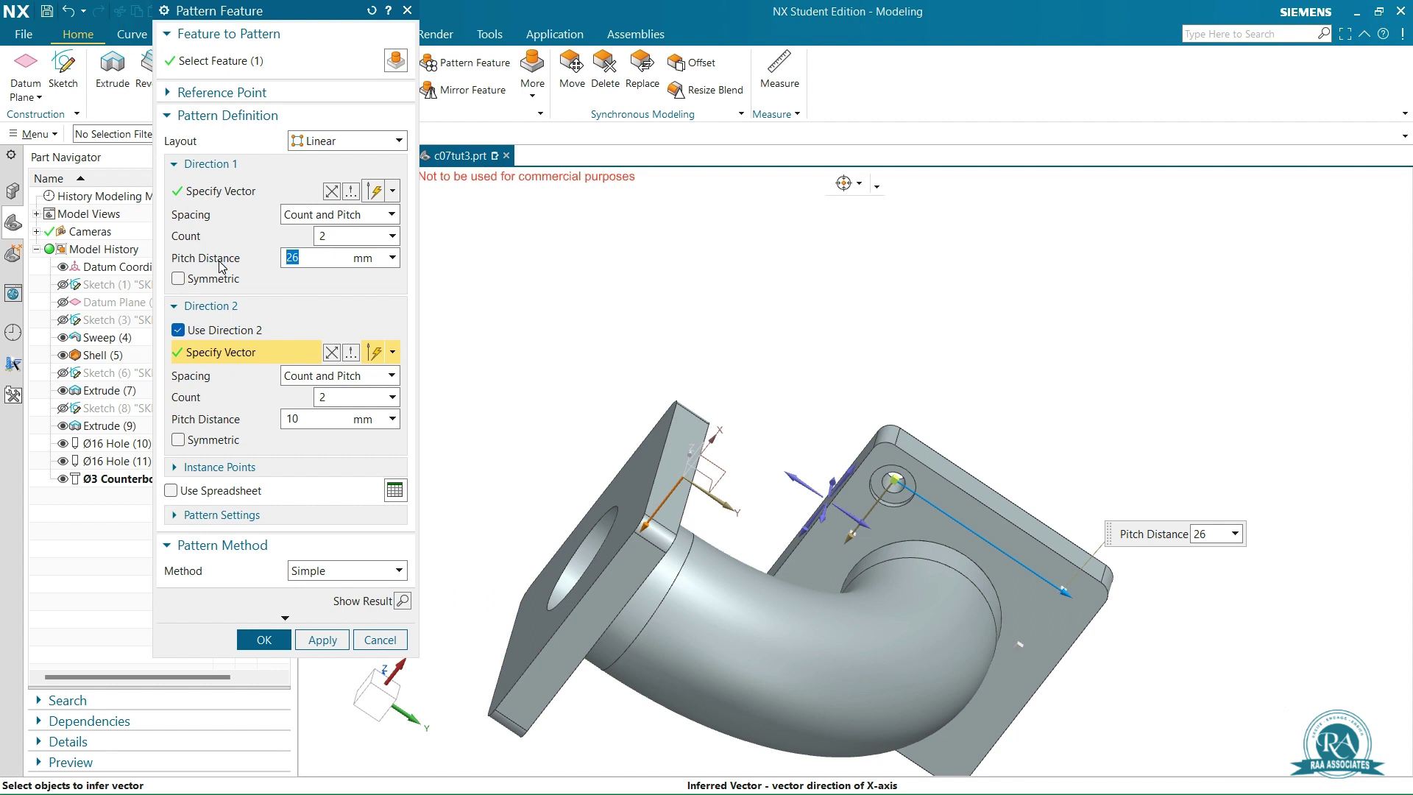
pyautogui.click(352, 395)
pyautogui.click(301, 421)
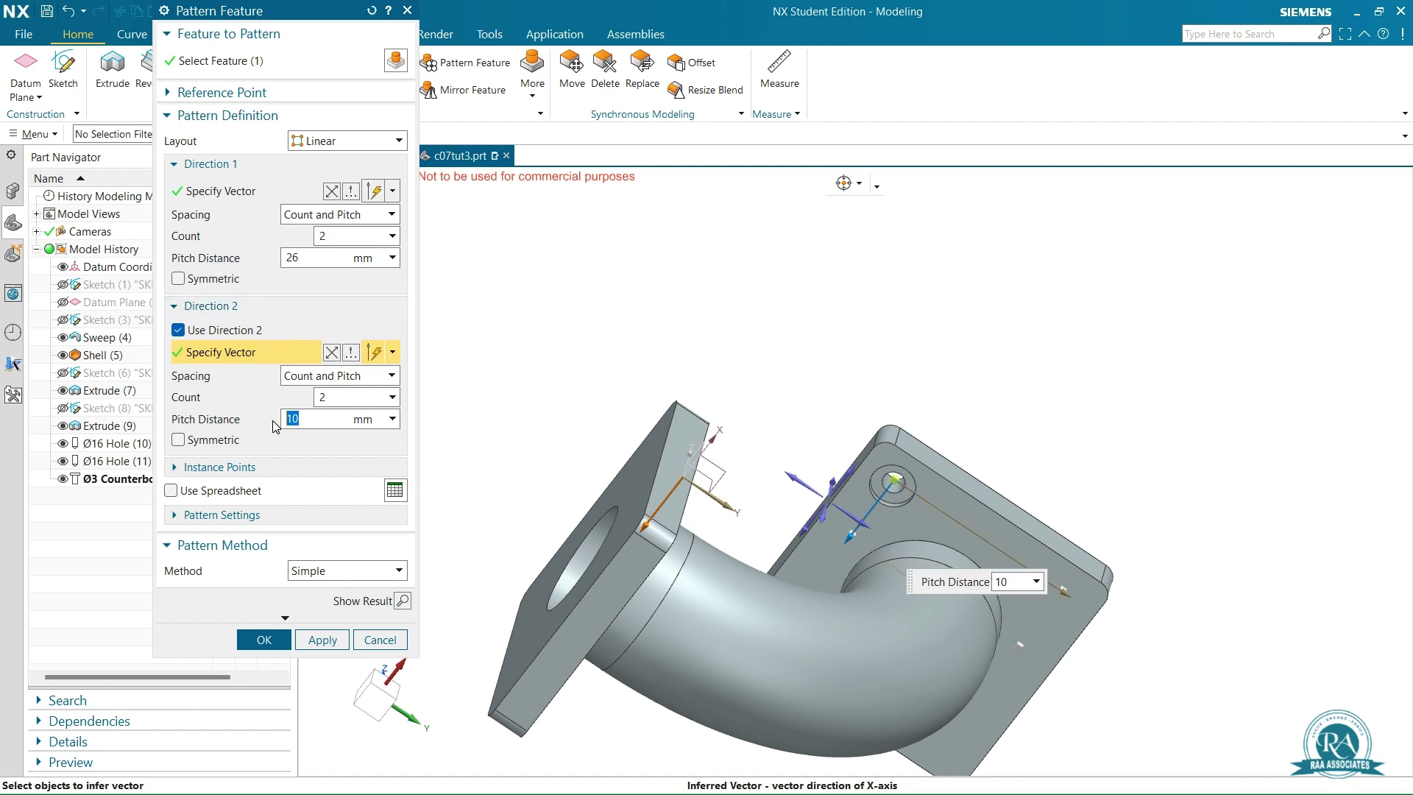
pyautogui.write('26')
pyautogui.press('Return')
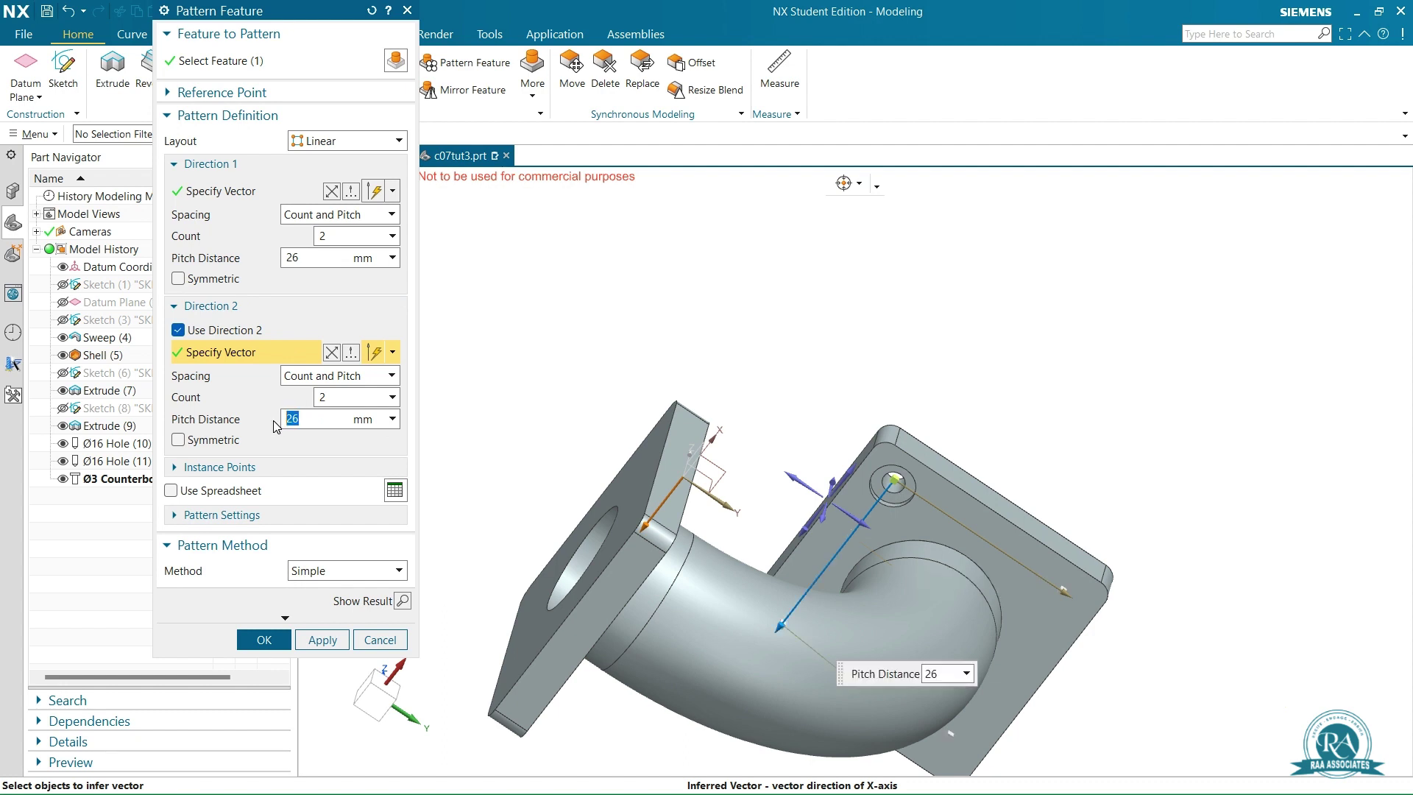
pyautogui.moveTo(1222, 514); pyautogui.dragTo(1145, 554, button='middle')
pyautogui.scroll(-3, 1137, 581)
pyautogui.scroll(1, 1126, 726)
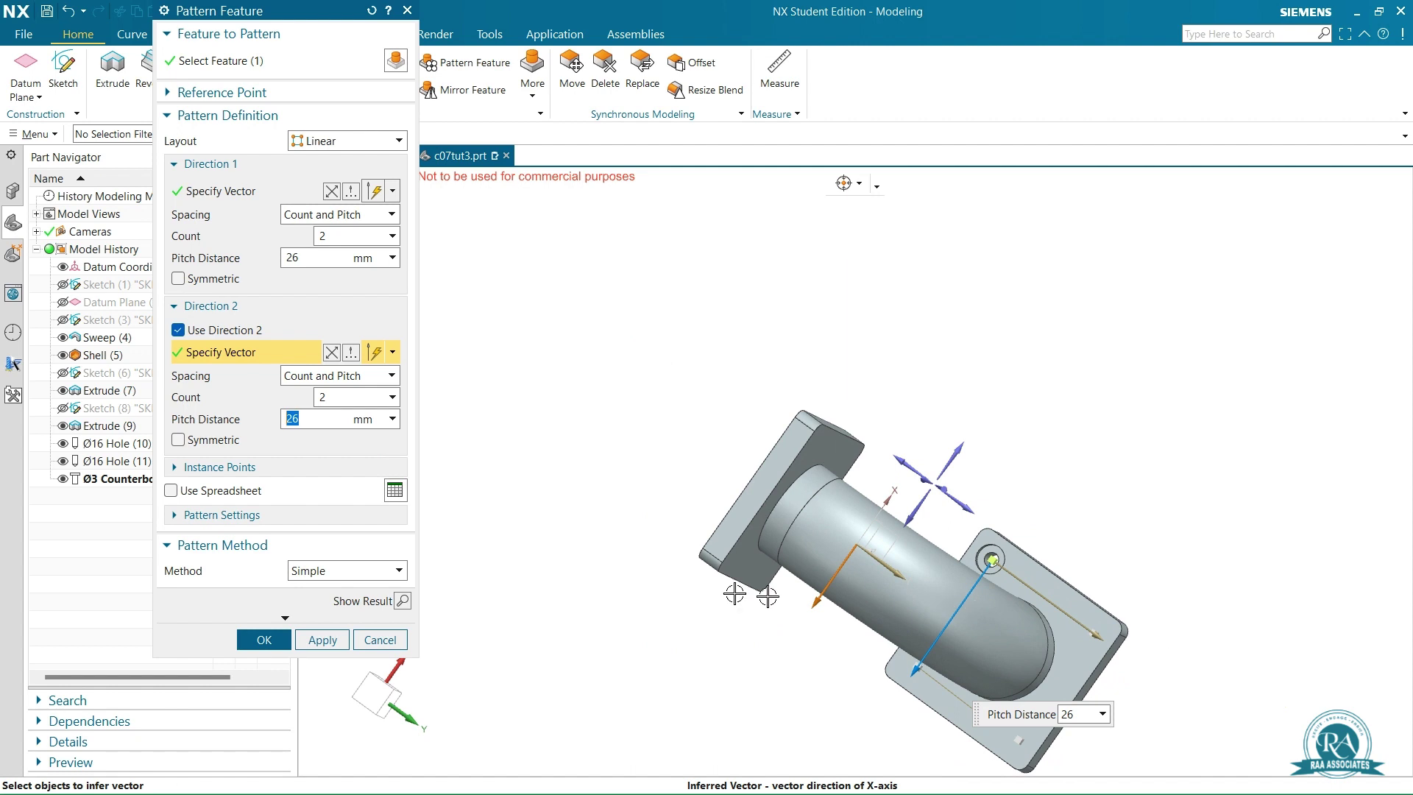
pyautogui.click(259, 639)
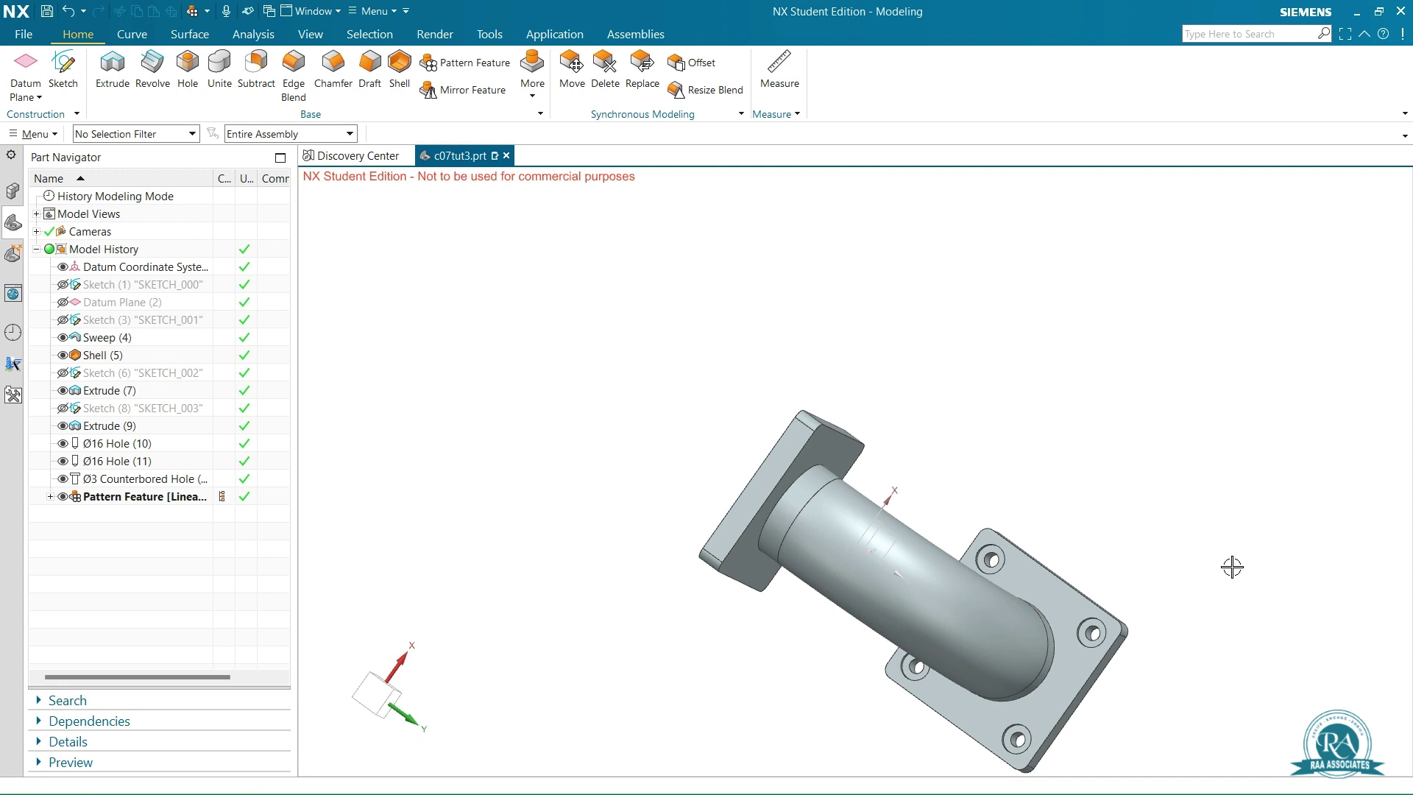
# Place a 3 mm counterbored hole point near a corner on the pipe-side face of the other flange.
pyautogui.moveTo(1186, 524); pyautogui.dragTo(1129, 505, button='middle')
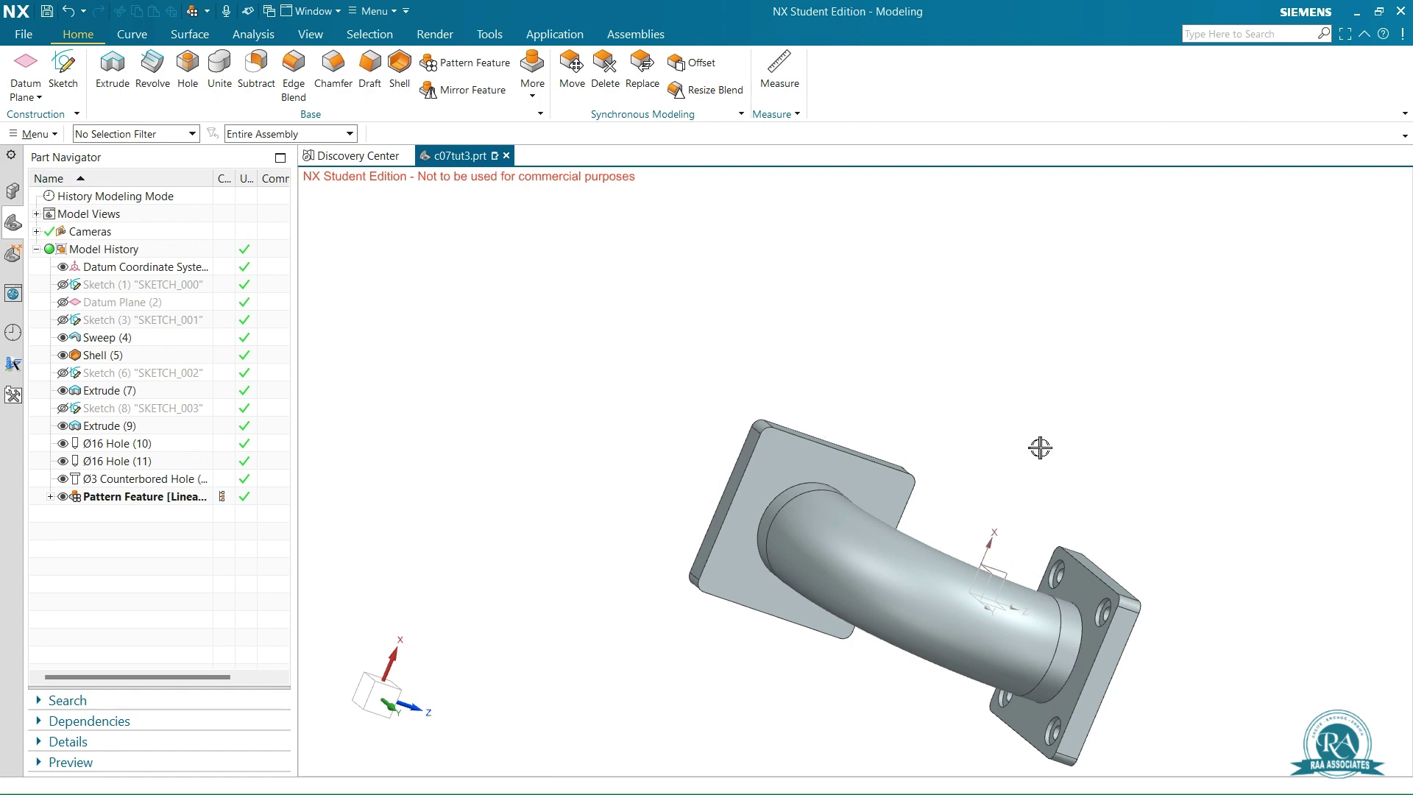
pyautogui.moveTo(1041, 447); pyautogui.dragTo(869, 486, button='middle')
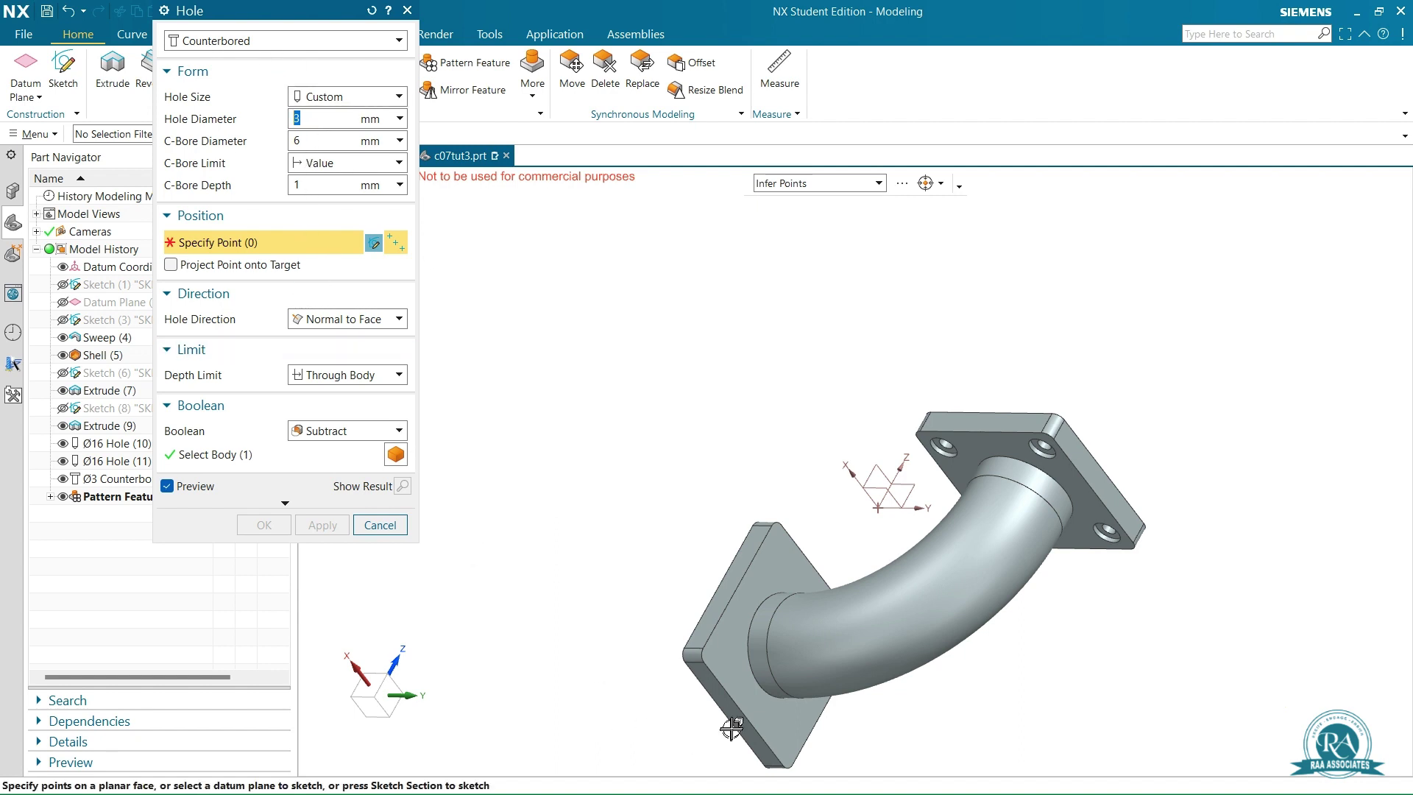
pyautogui.scroll(2, 732, 685)
pyautogui.scroll(1, 733, 684)
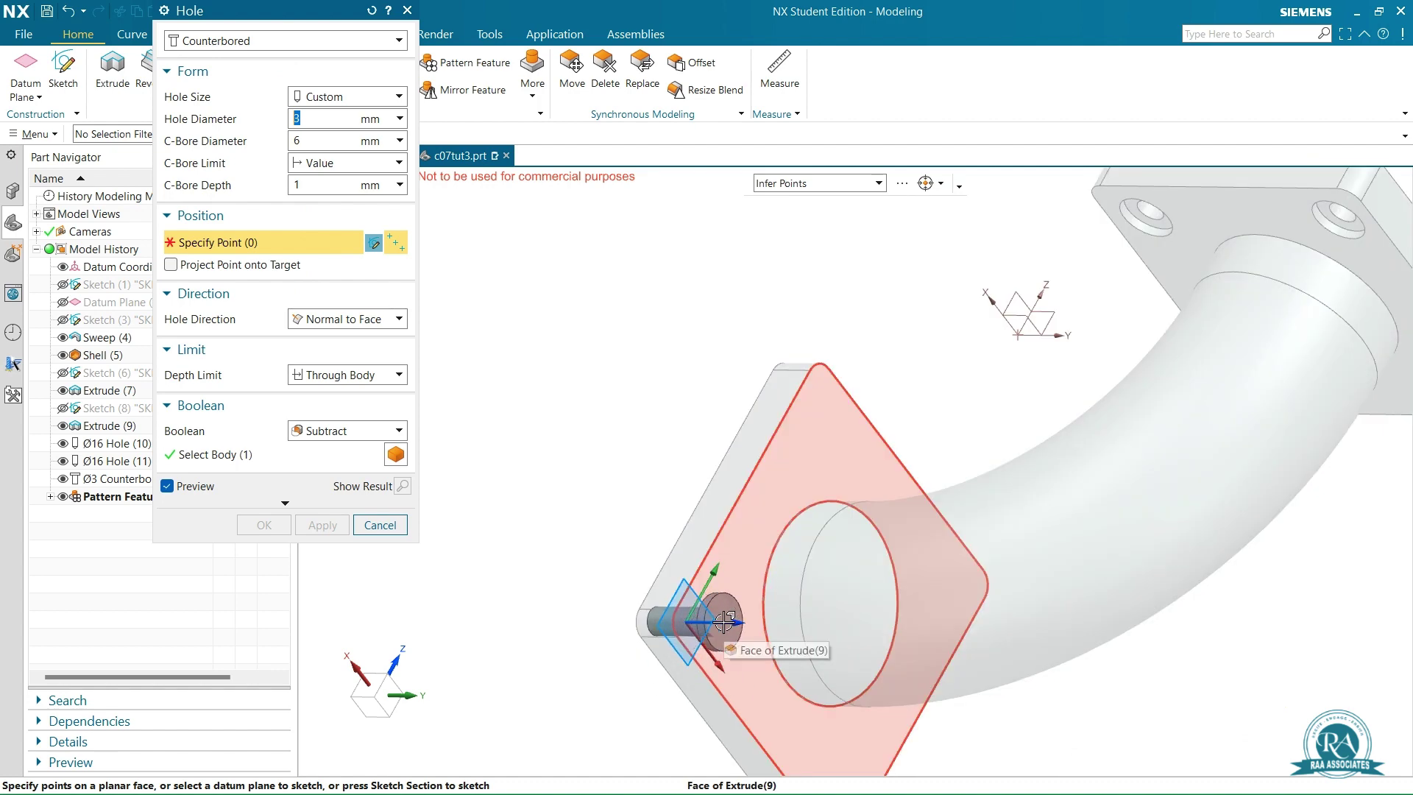
pyautogui.click(723, 622)
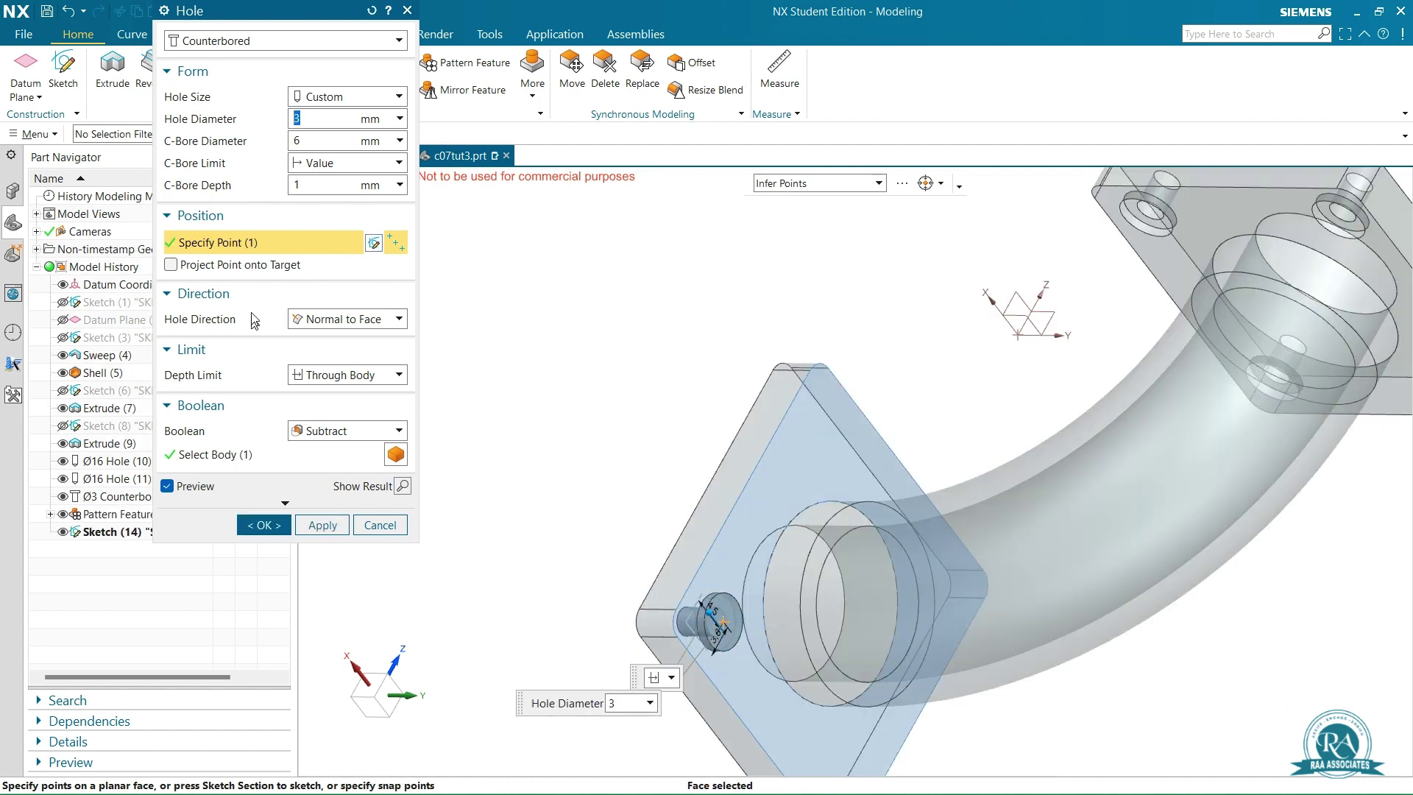
# Open the new hole's position sketch and delete the two automatic dimensions locating its point.
pyautogui.click(372, 242)
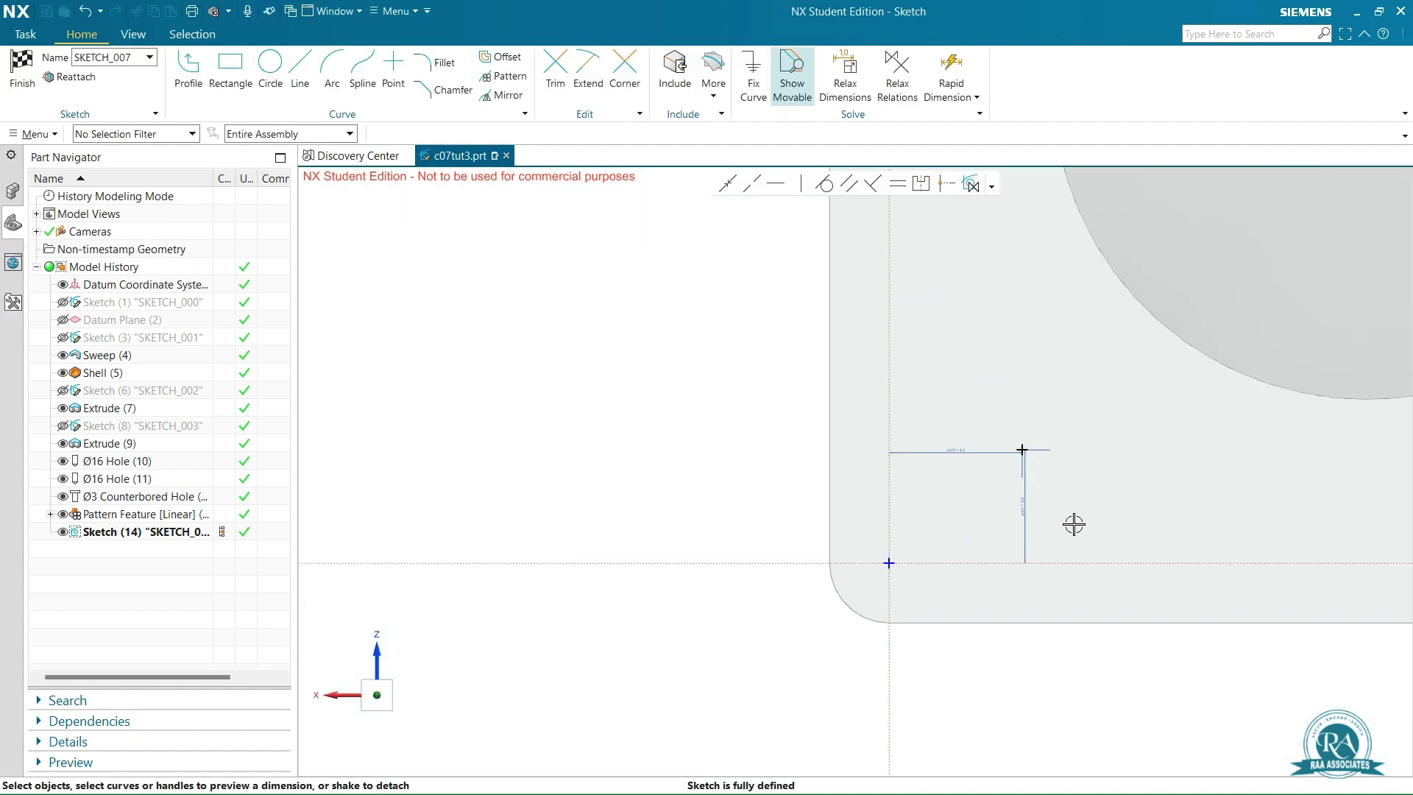
pyautogui.click(955, 473)
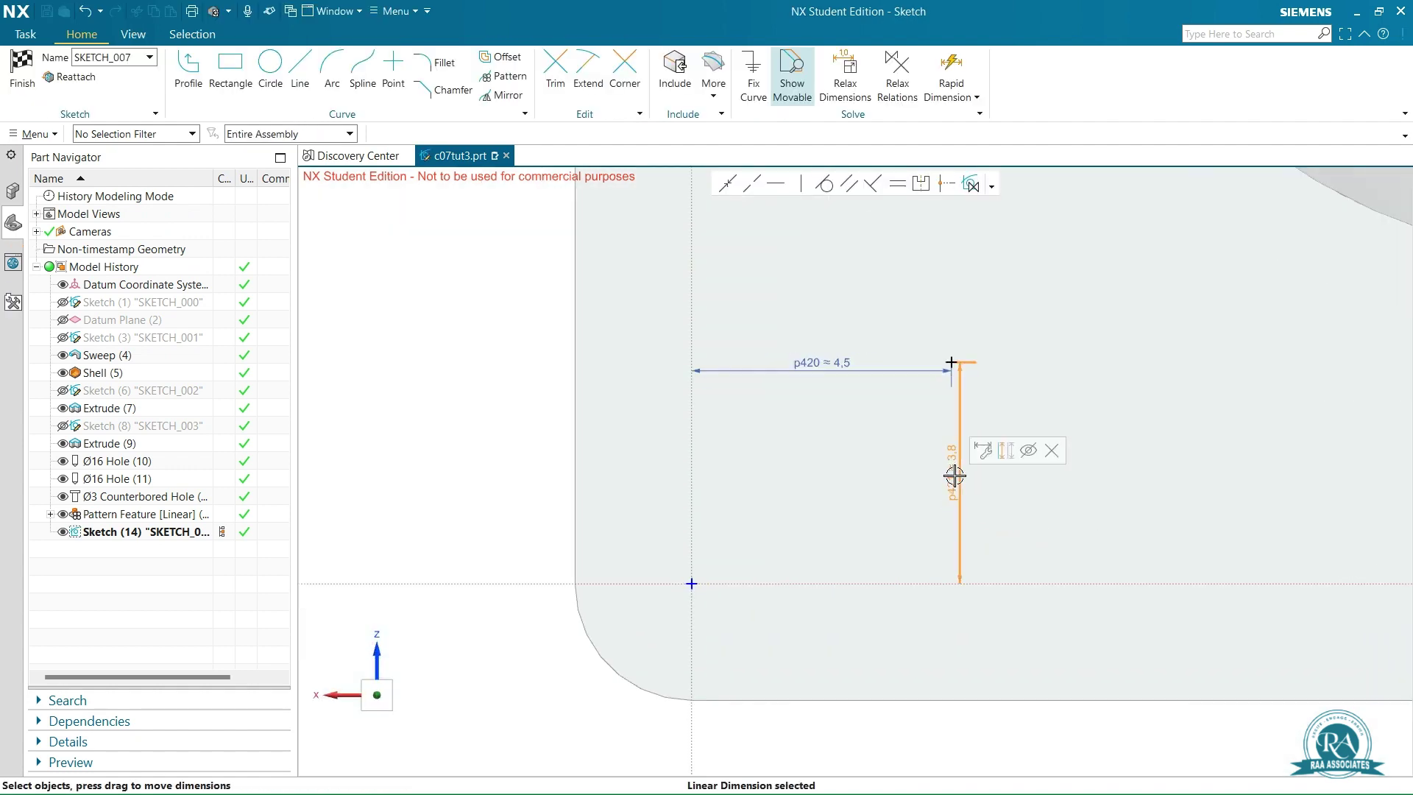
pyautogui.press('Delete')
pyautogui.click(813, 361)
pyautogui.press('Delete')
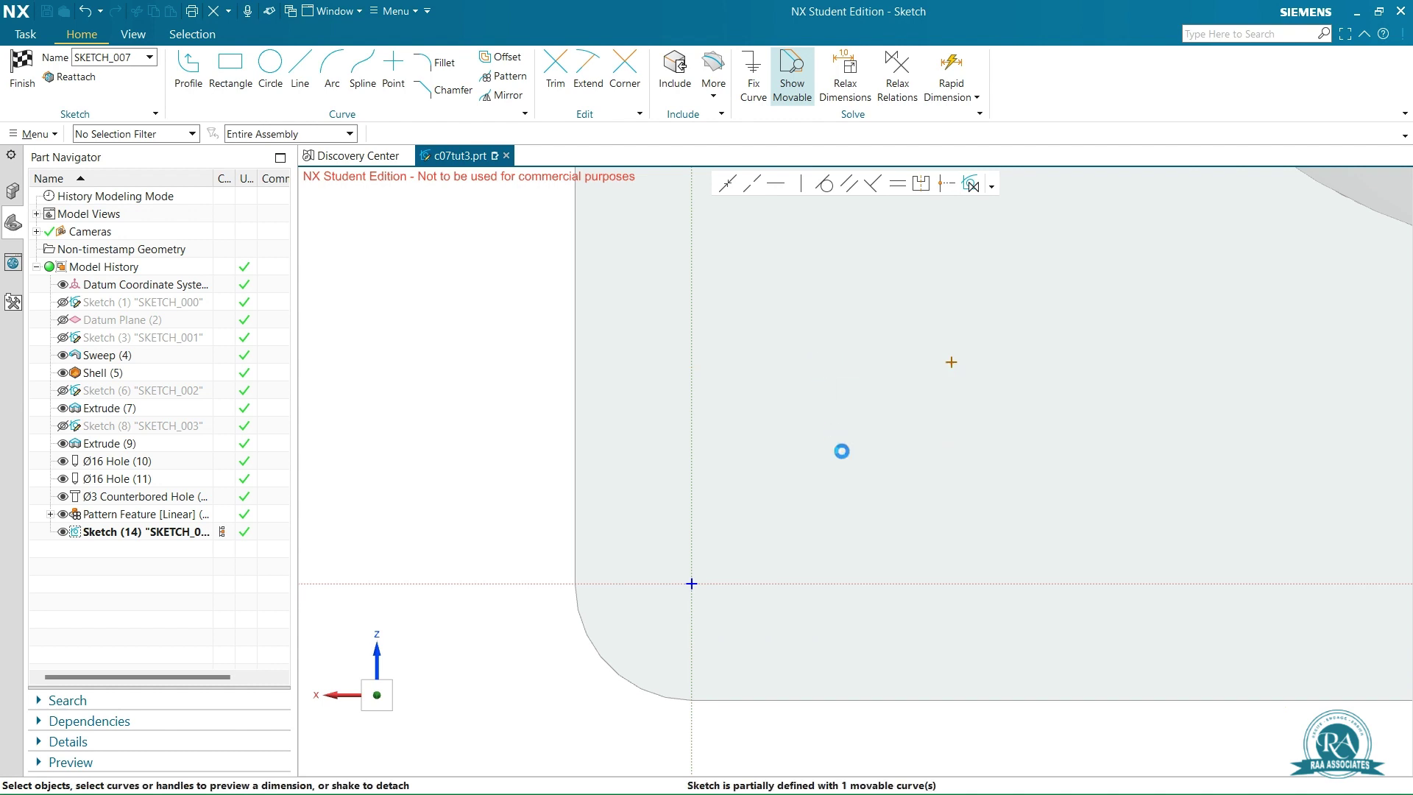
# Include the two straight flange edges adjoining the nearby rounded corner in the position sketch.
pyautogui.click(675, 74)
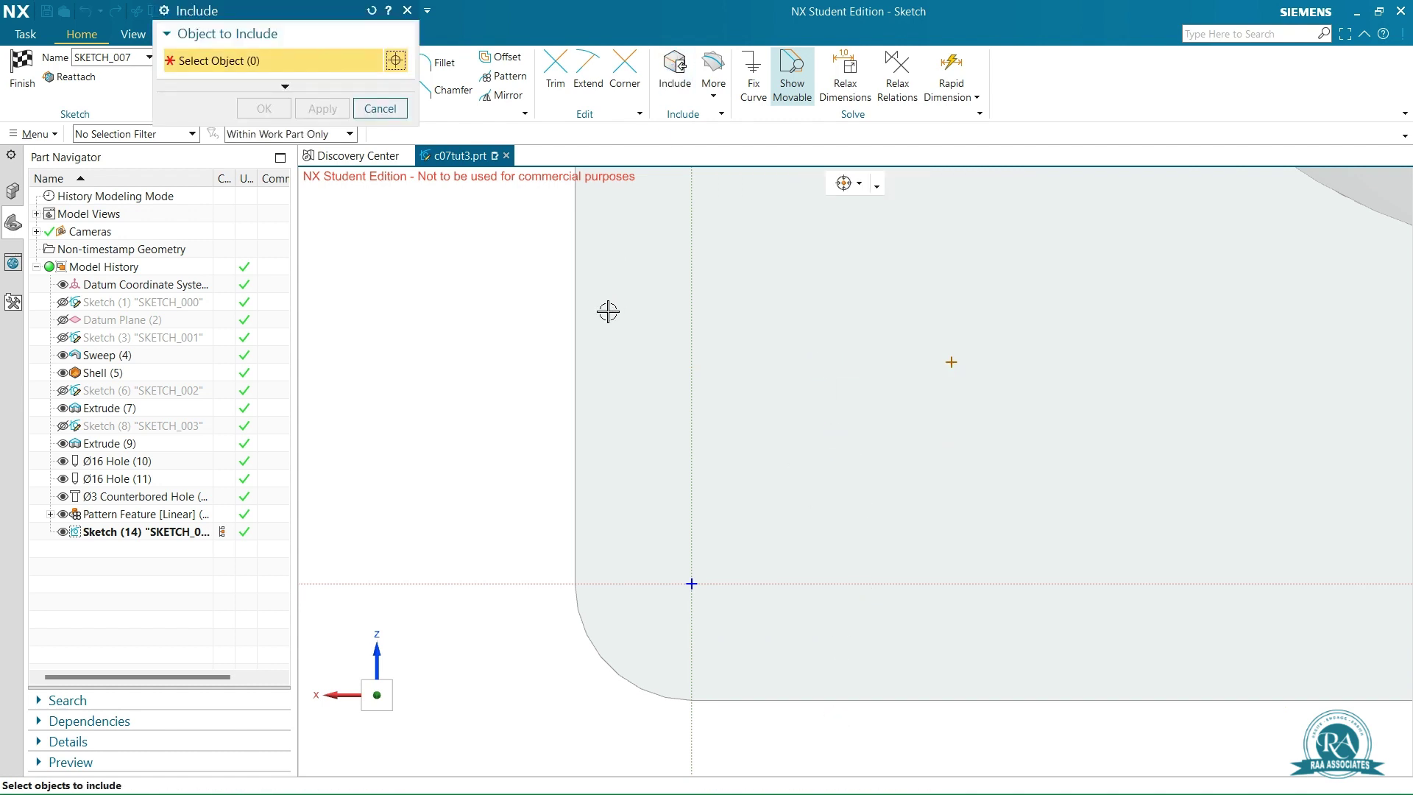
pyautogui.click(580, 332)
pyautogui.click(882, 699)
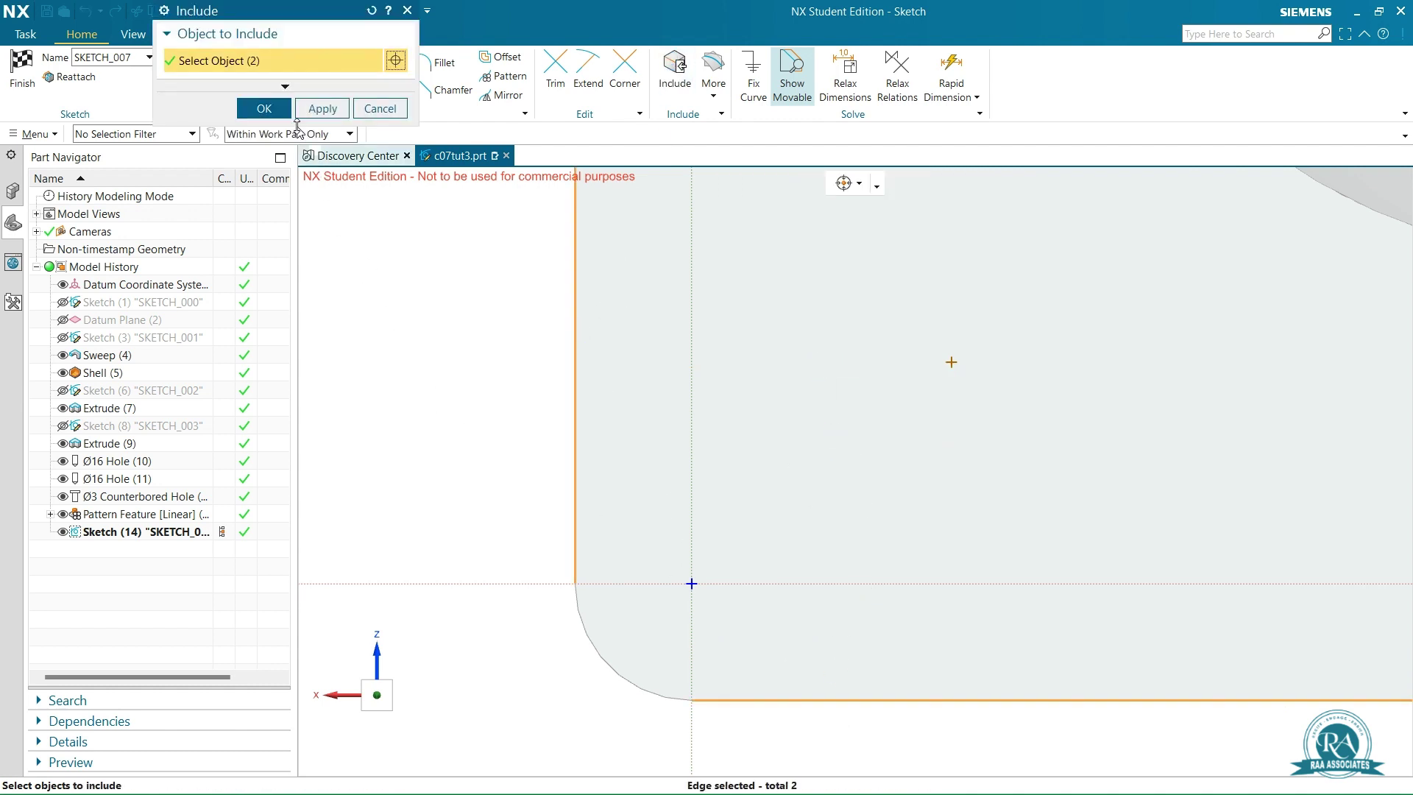
pyautogui.click(263, 108)
# Dimension the hole point 5 mm from the included flange edge parallel to the Z axis.
pyautogui.click(576, 338)
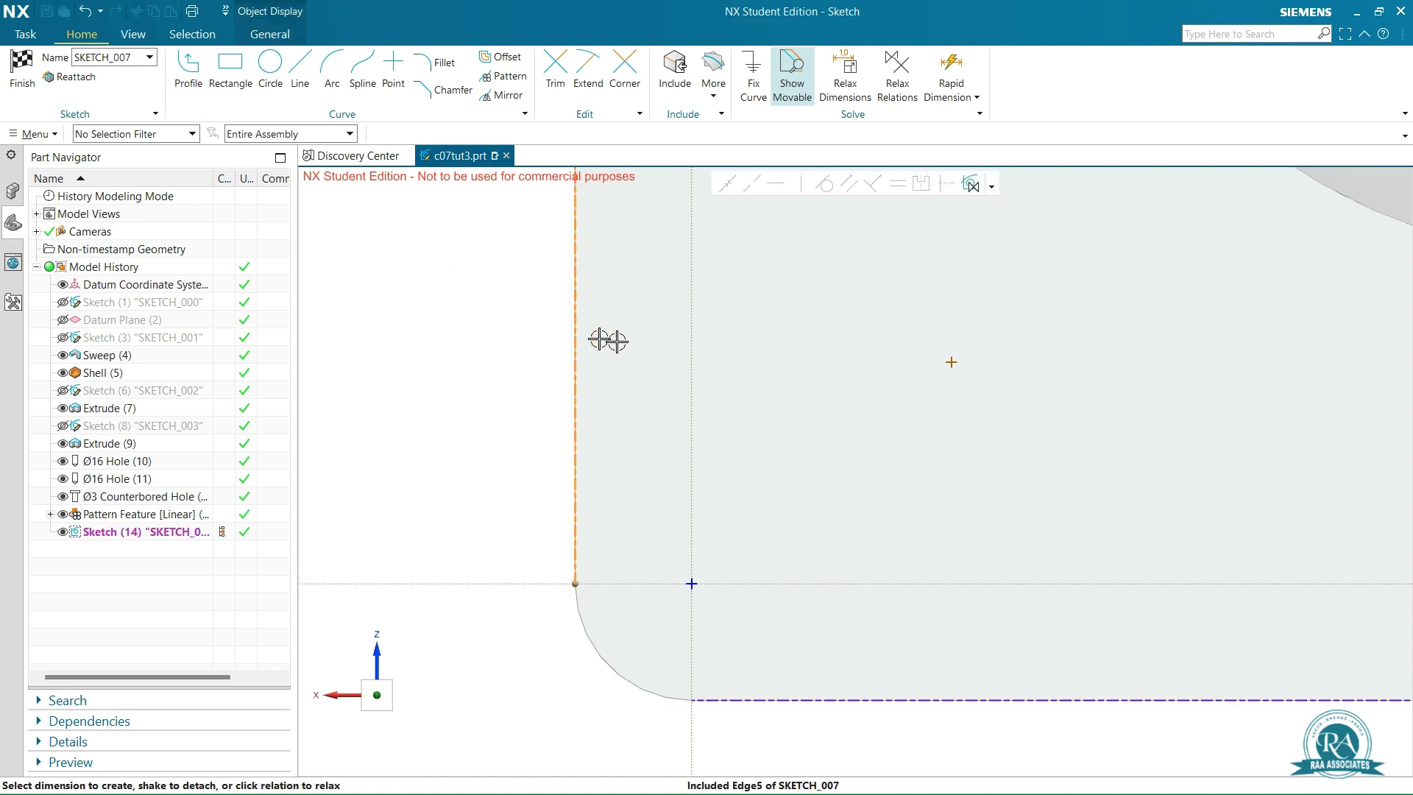
pyautogui.click(954, 361)
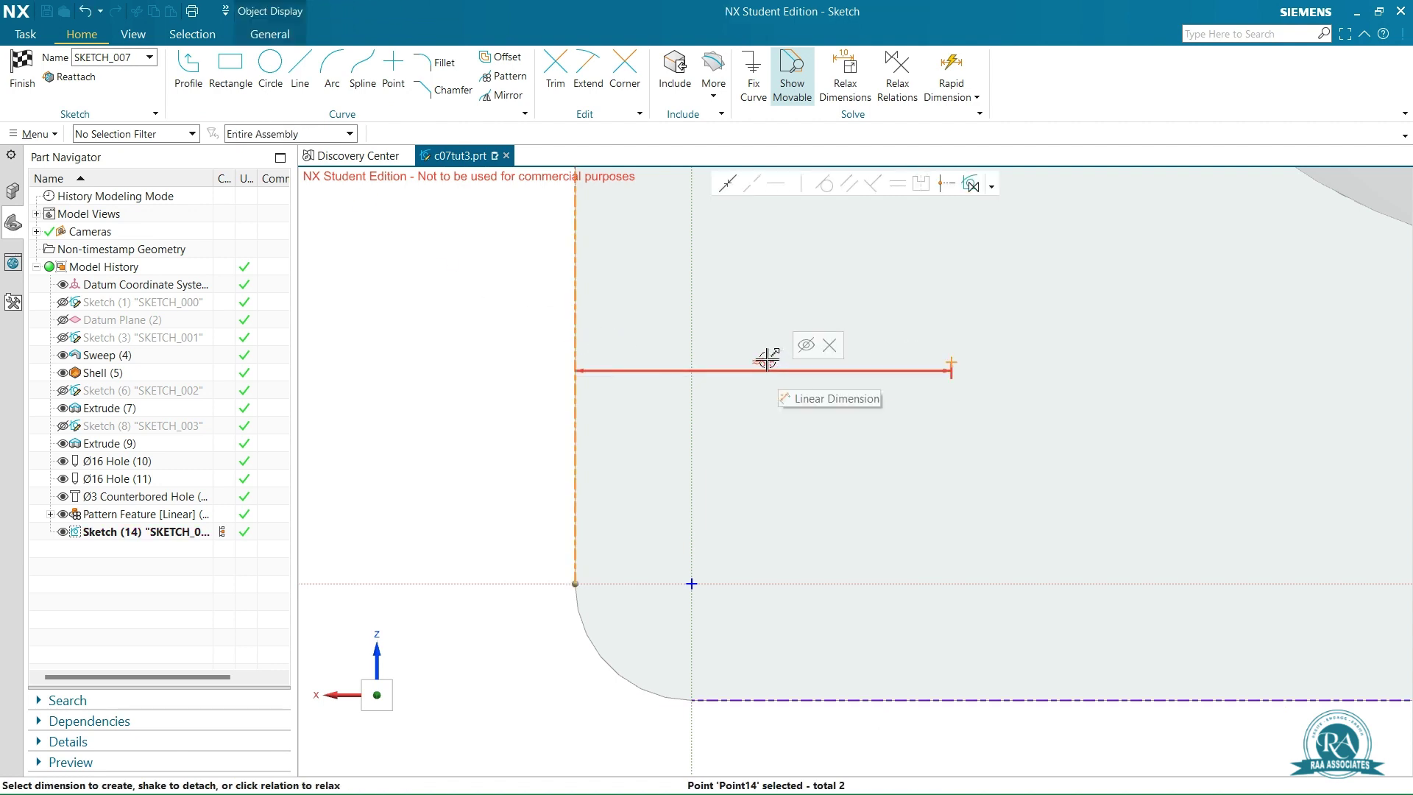
pyautogui.click(767, 360)
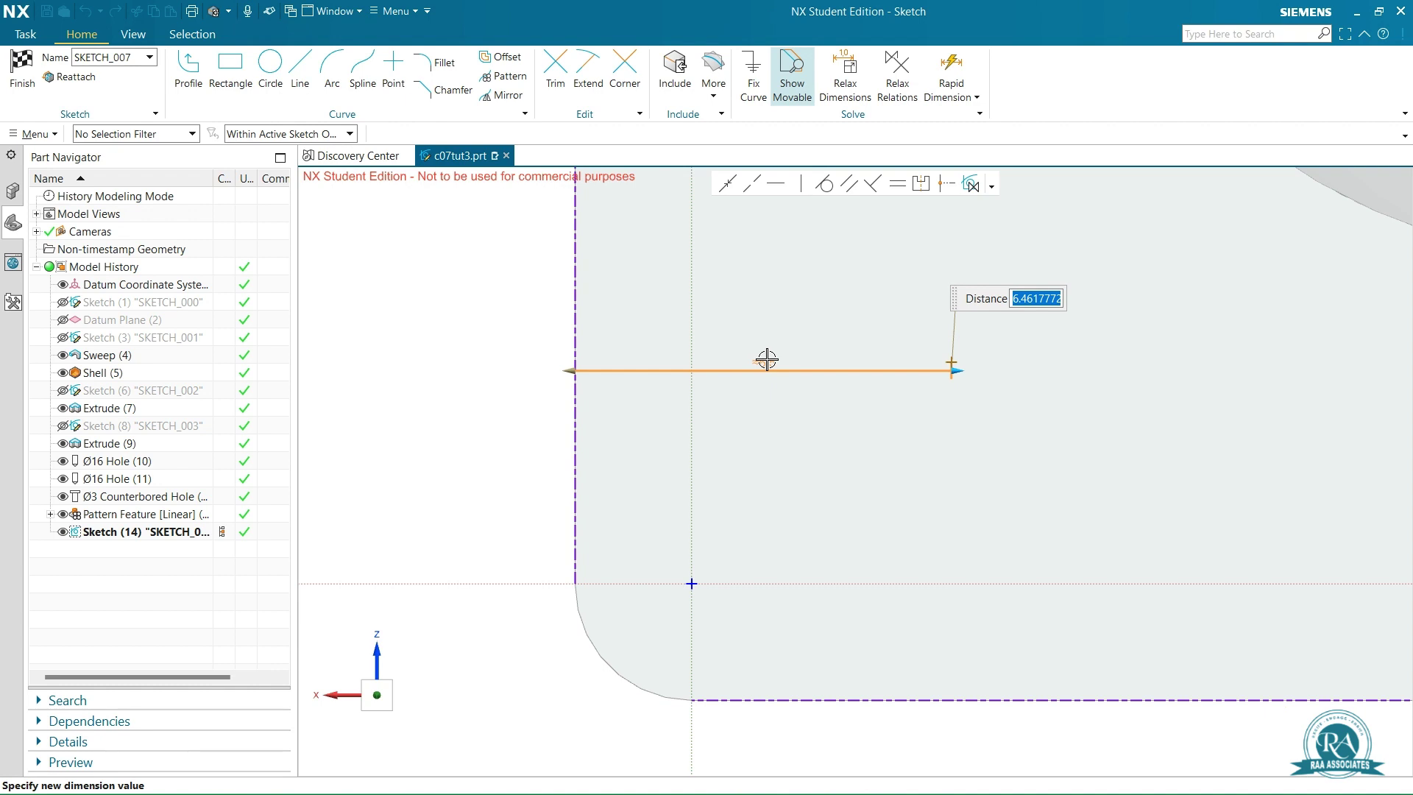
pyautogui.write('5')
pyautogui.press('Return')
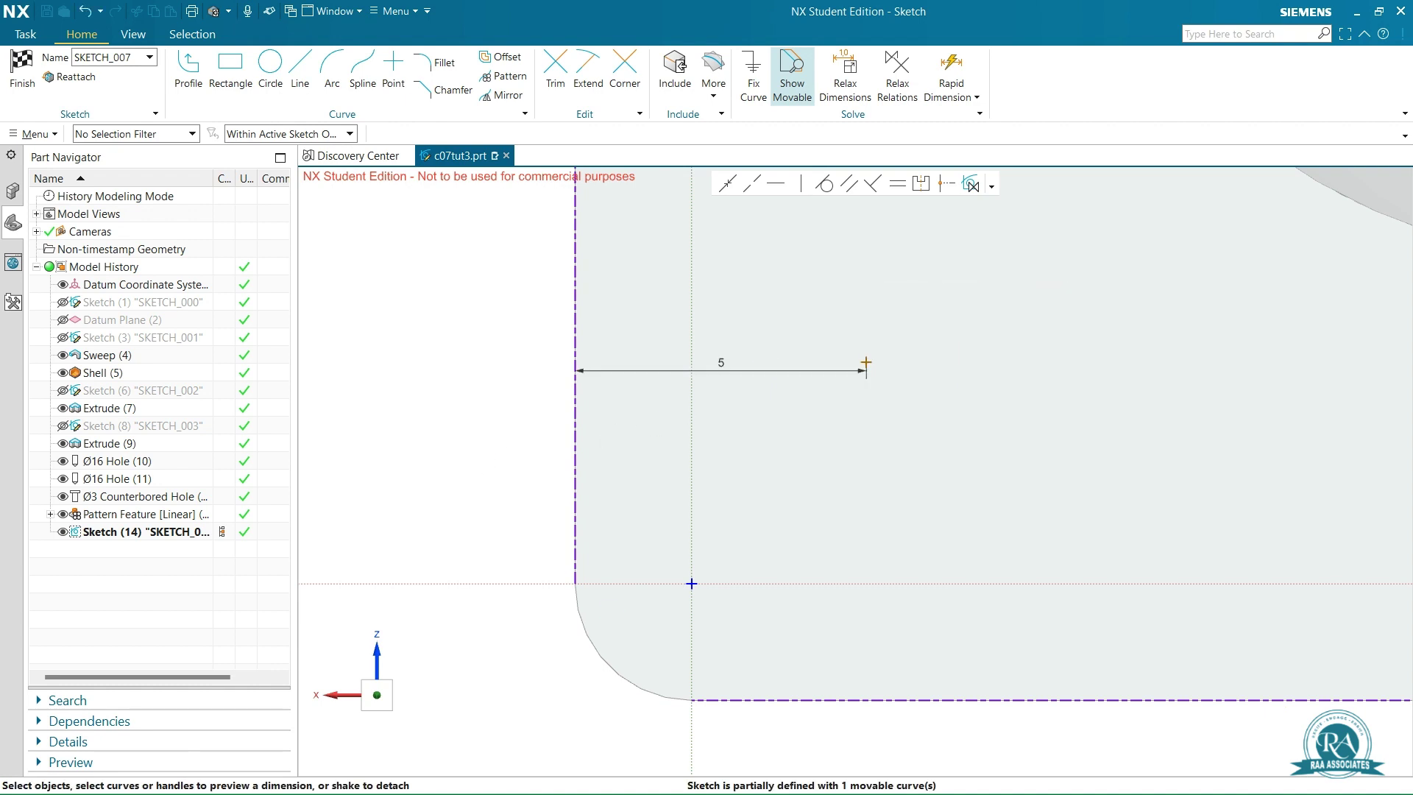
# Dimension the hole point 5 mm from the included flange edge parallel to the X axis and move the other 5 mm dimension clear of the point.
pyautogui.click(859, 702)
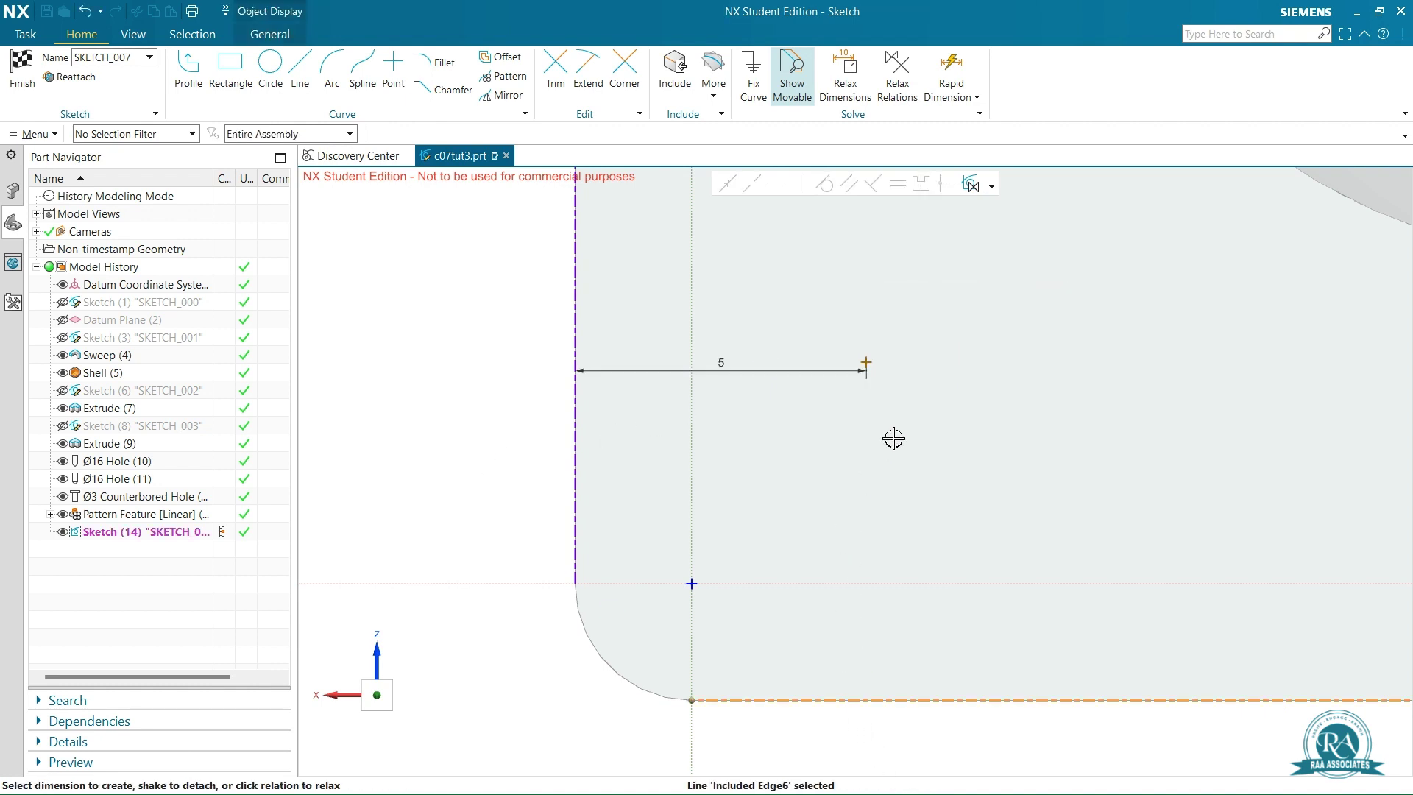
pyautogui.click(869, 362)
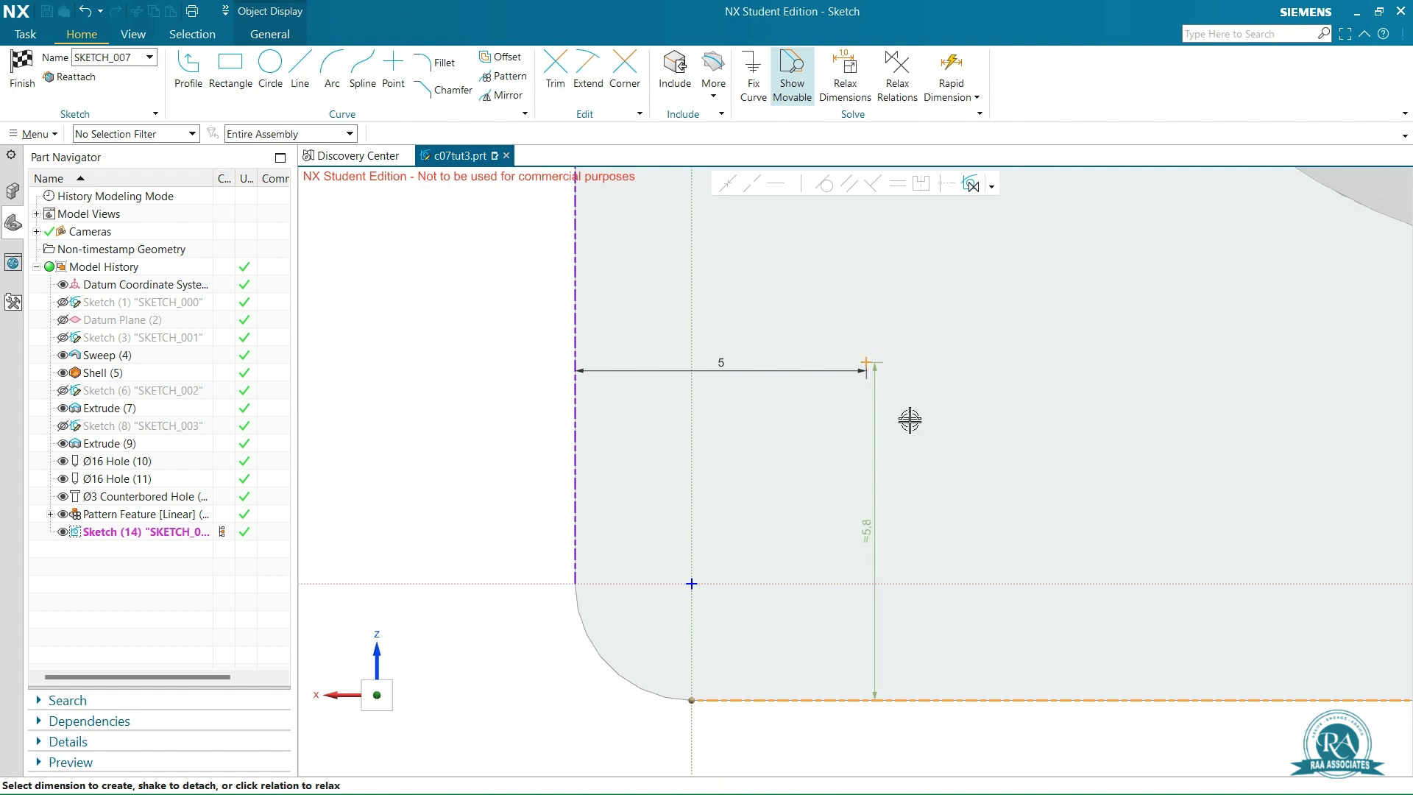
pyautogui.click(865, 528)
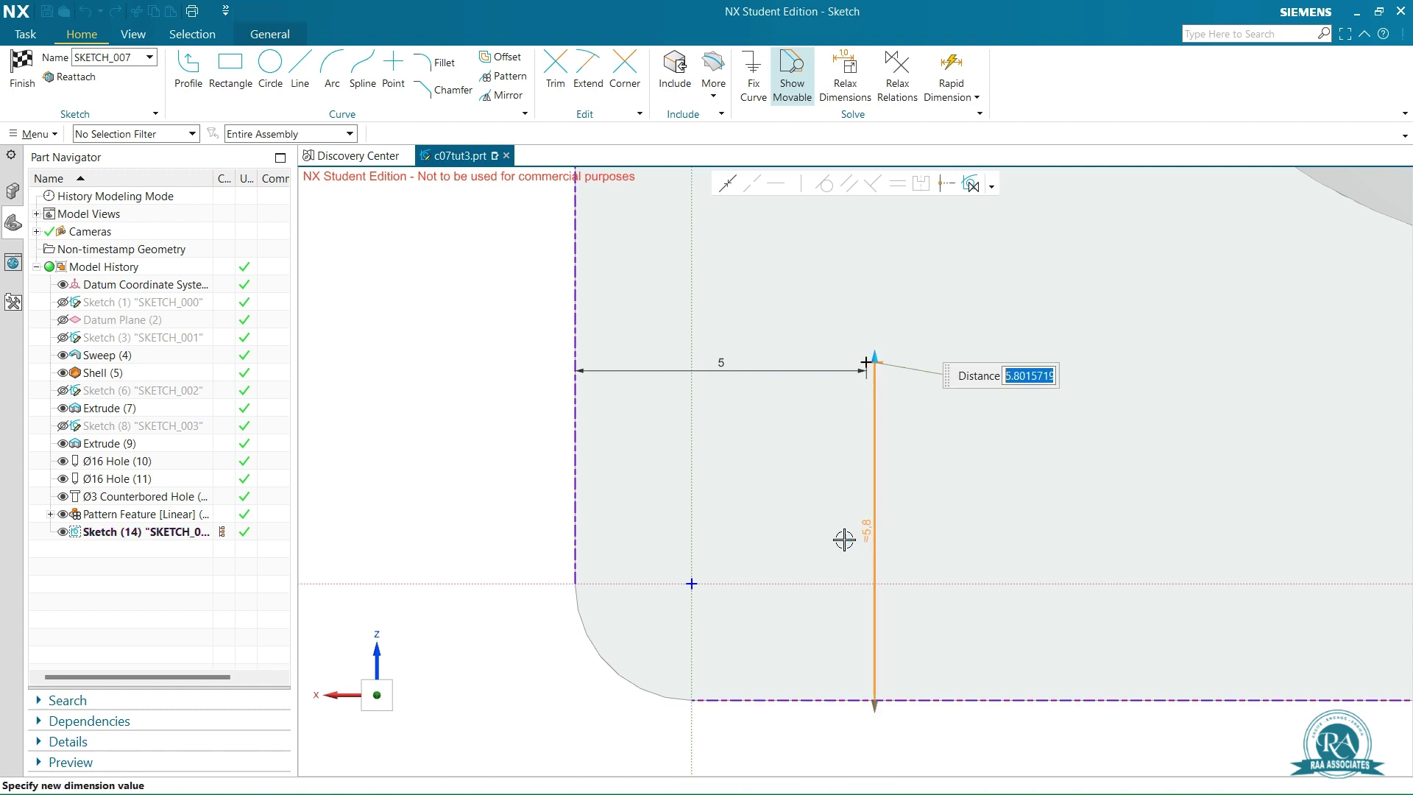
pyautogui.write('5')
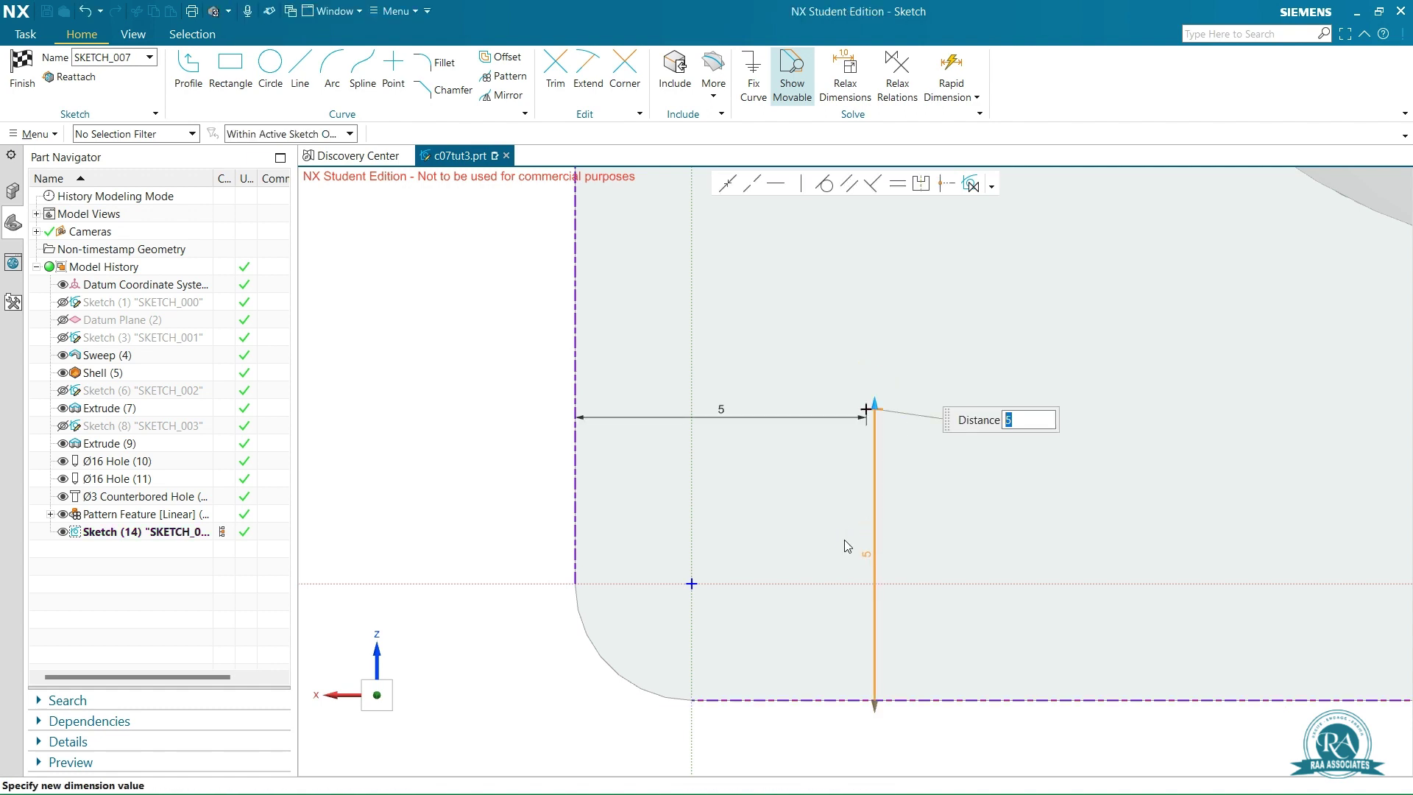
pyautogui.press('Return')
pyautogui.moveTo(722, 410); pyautogui.dragTo(729, 346)
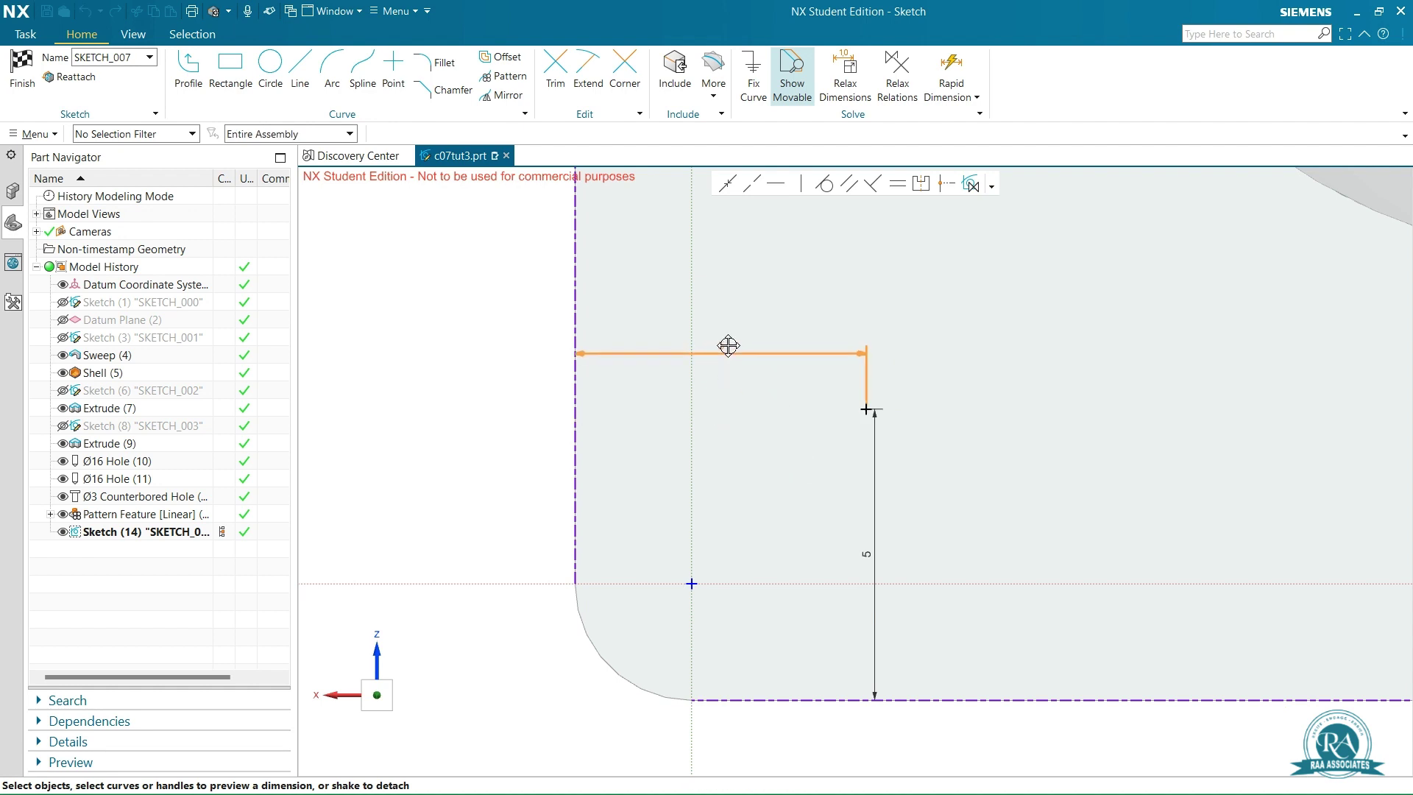
# Finish the position sketch and create the 3 mm counterbored hole, subtracted through the body, with a 6 mm counterbore 1 mm deep.
pyautogui.rightClick(469, 387)
pyautogui.click(539, 404)
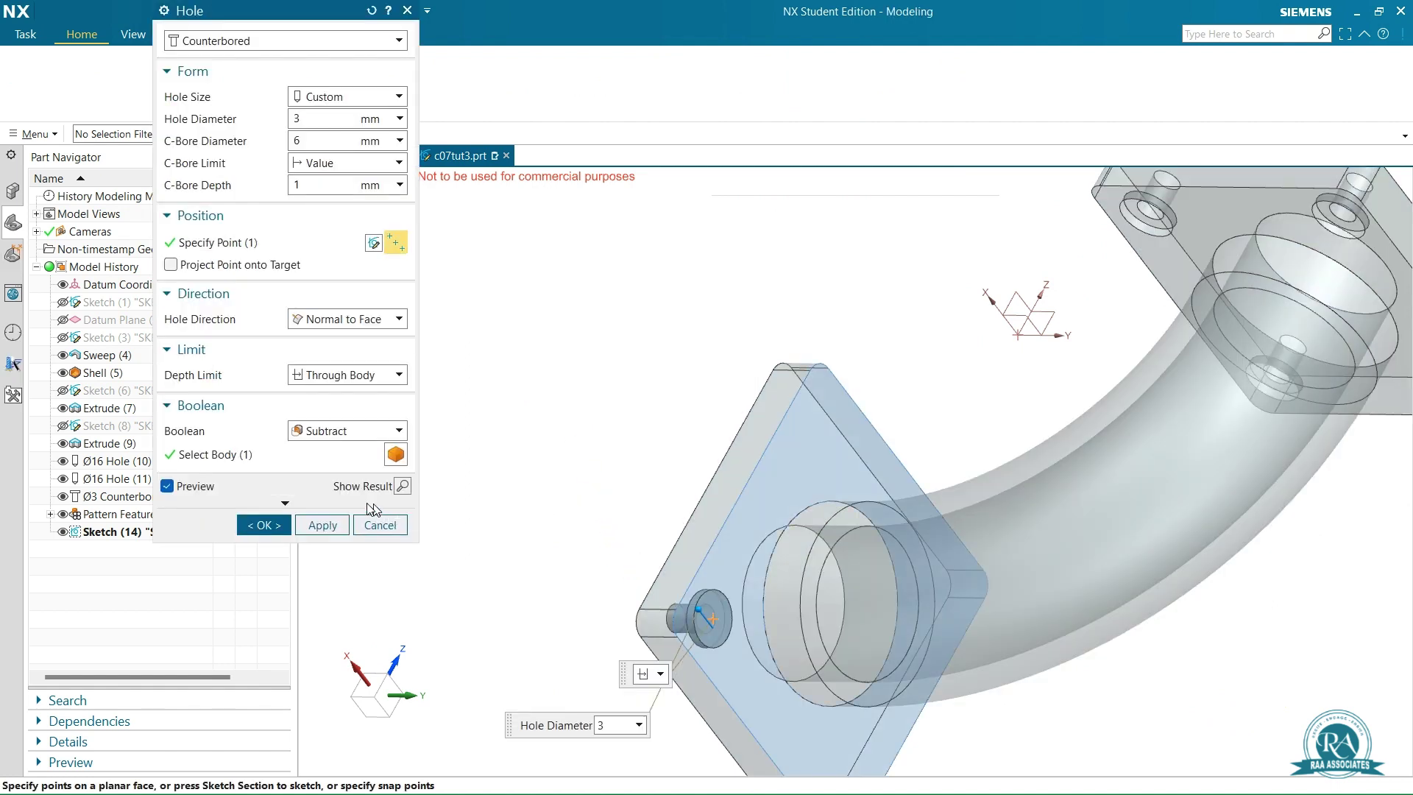
pyautogui.click(265, 525)
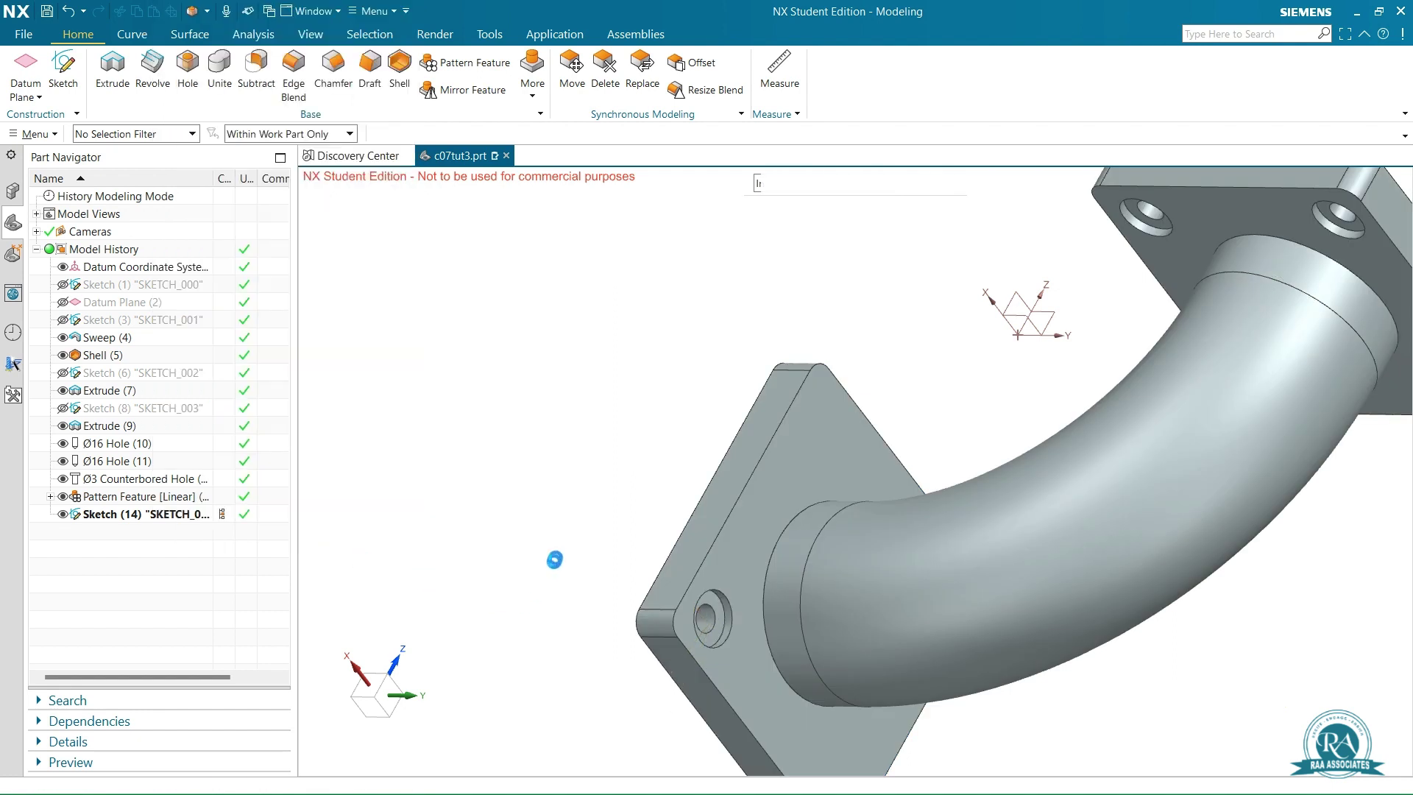
# Pattern the new counterbored hole linearly along the flange in the Z and negative X directions, with count 2 and pitch 26 mm each way.
pyautogui.click(454, 63)
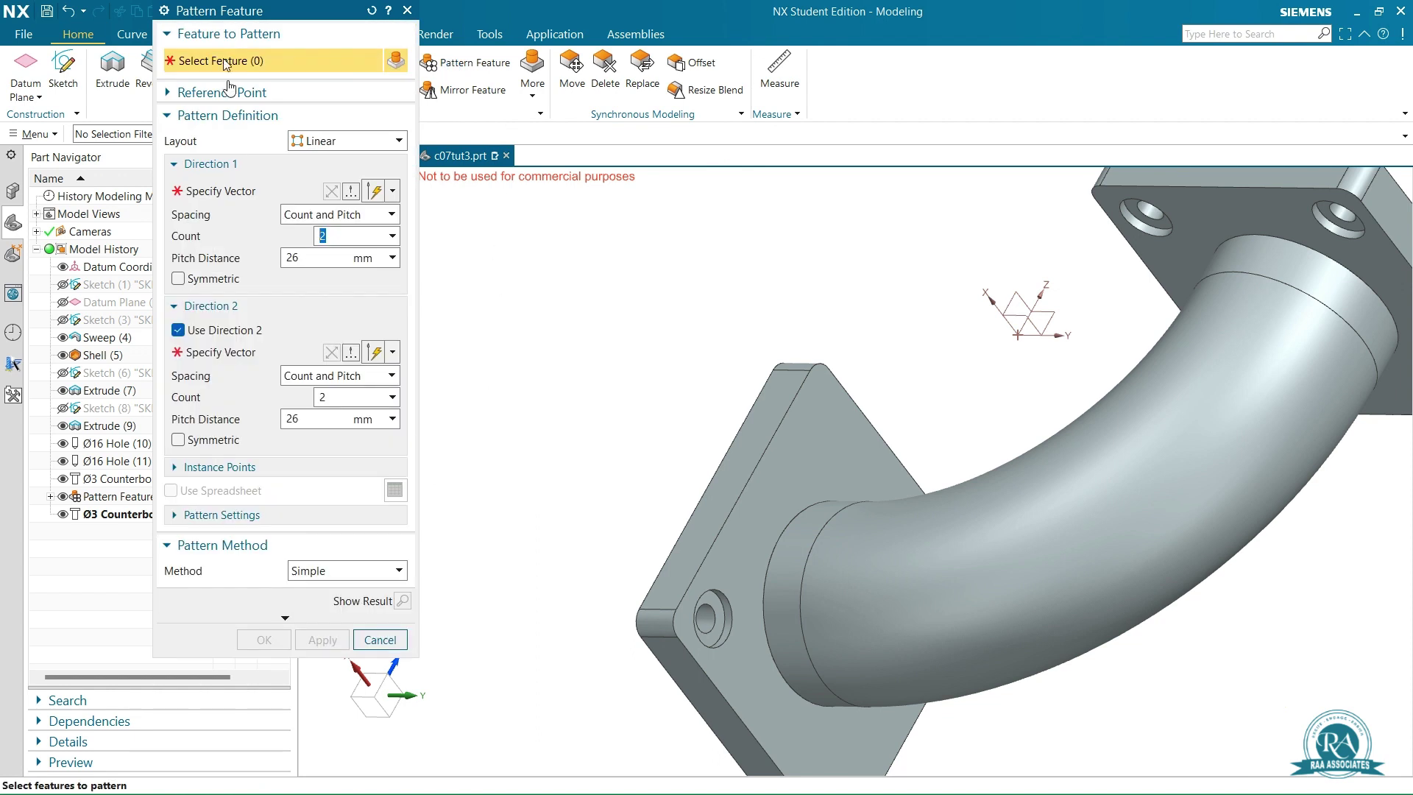
pyautogui.click(254, 193)
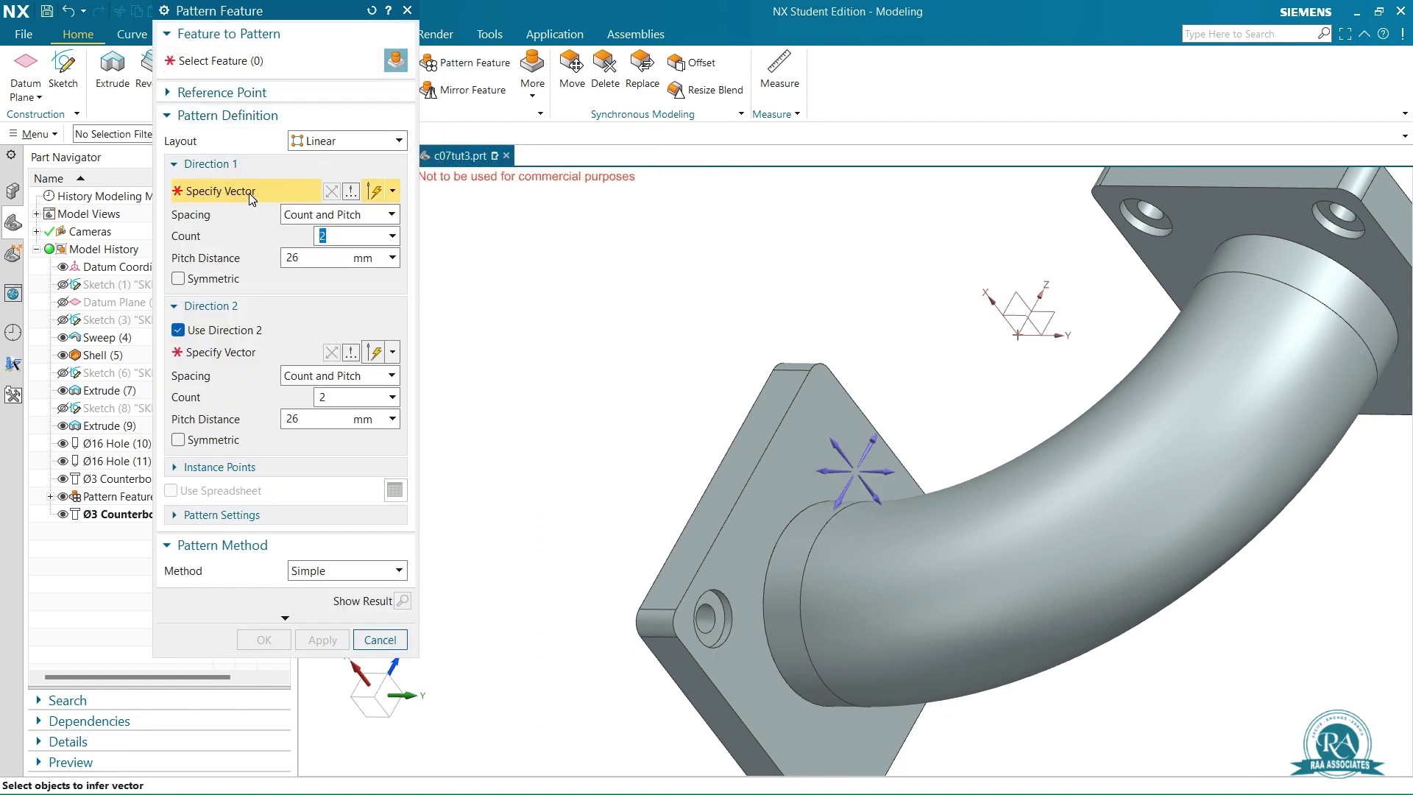
pyautogui.click(880, 441)
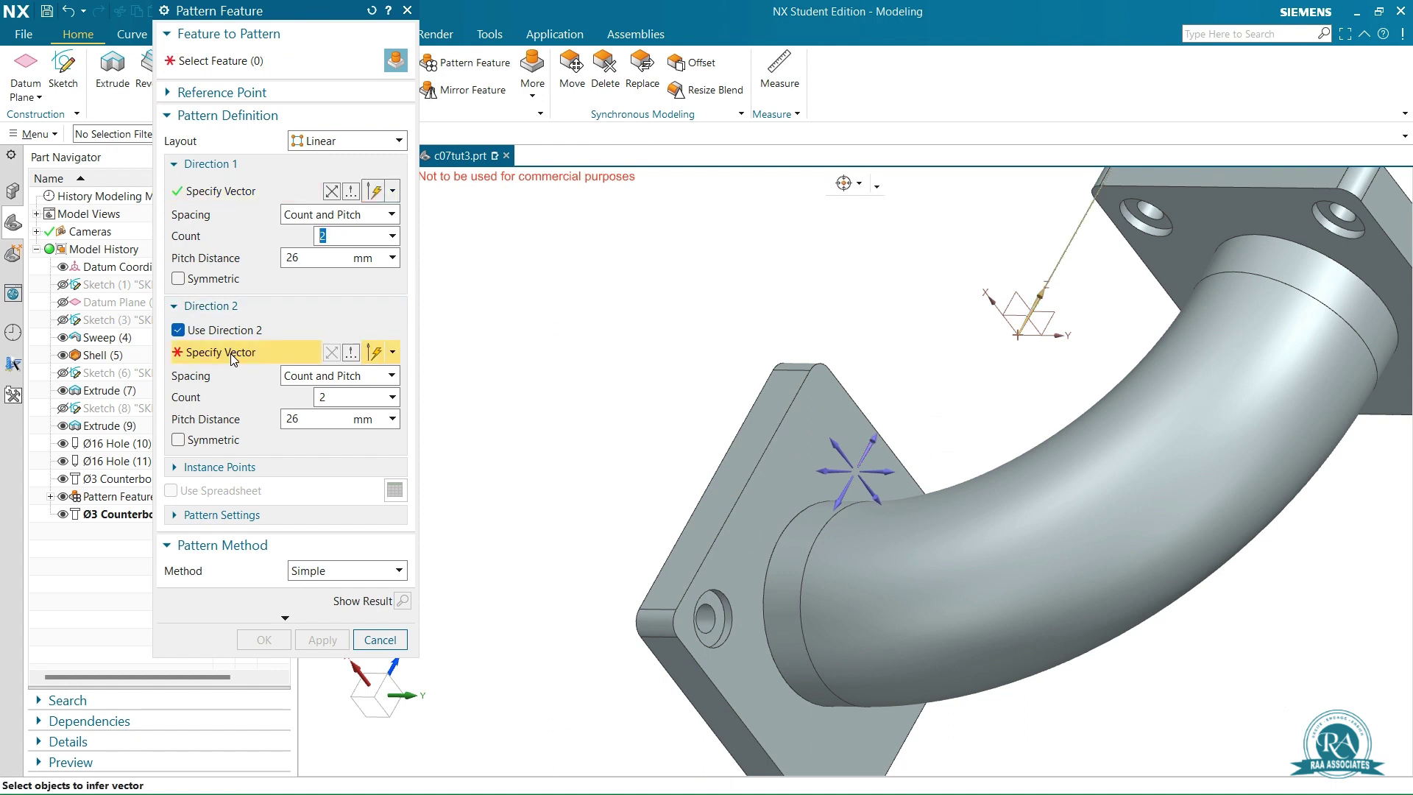
pyautogui.click(988, 526)
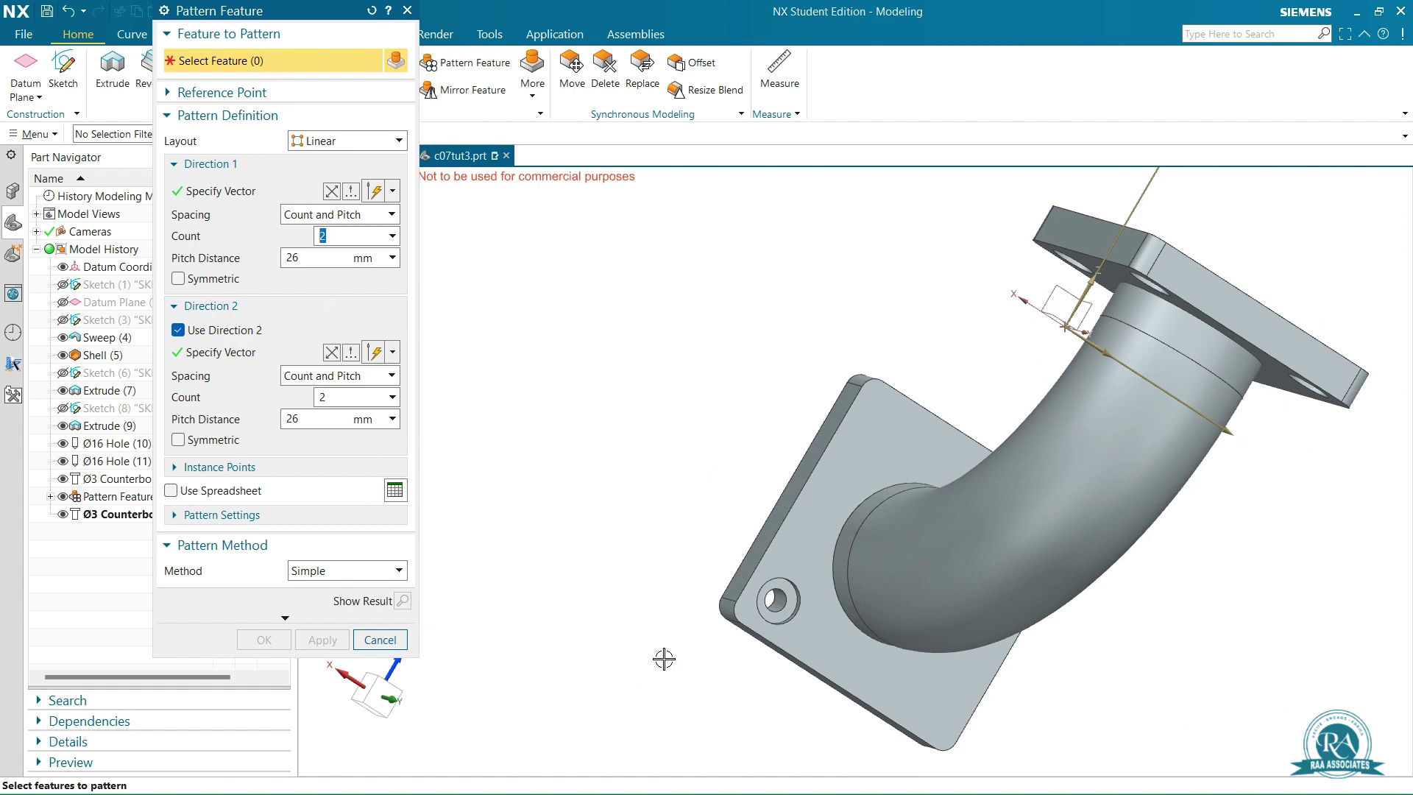
pyautogui.click(779, 607)
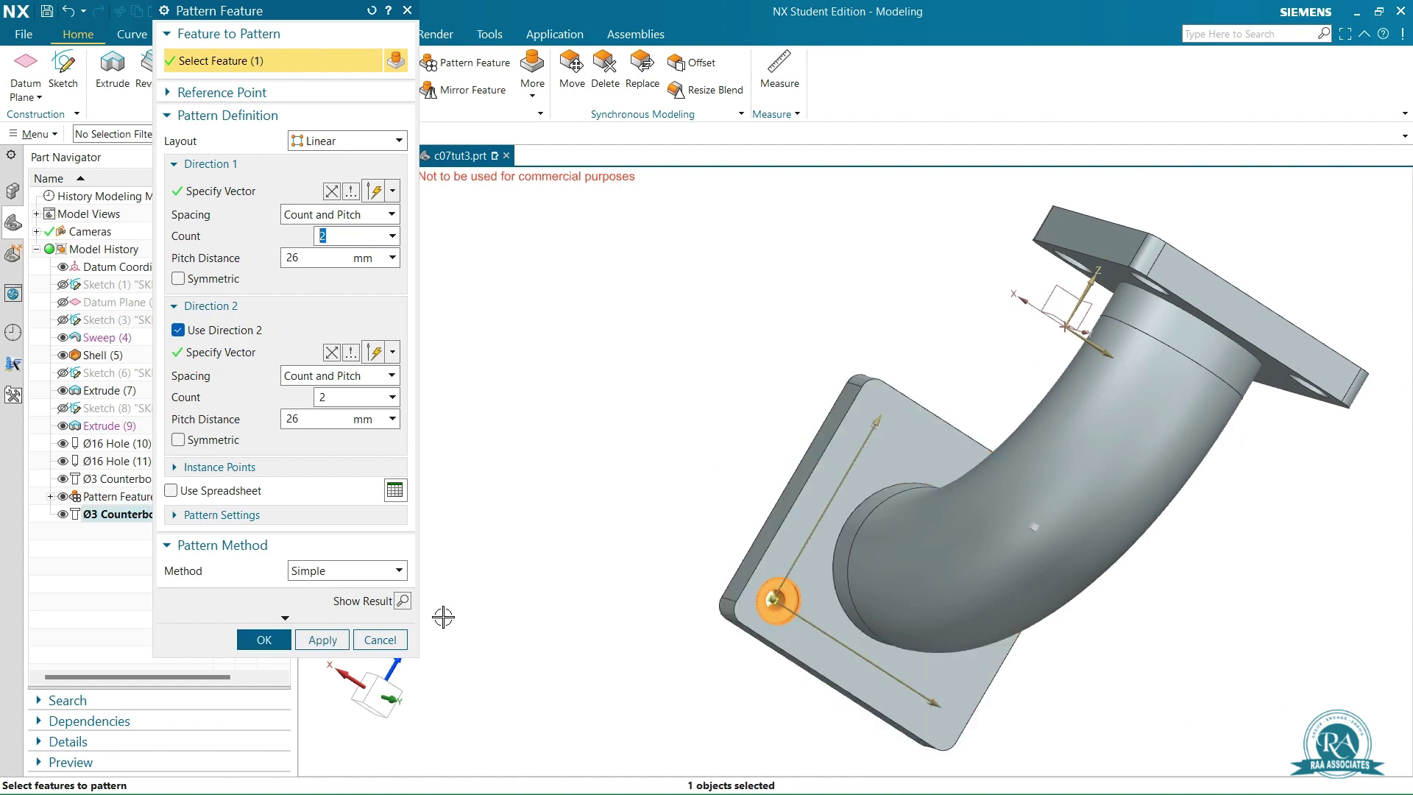
pyautogui.moveTo(719, 633); pyautogui.dragTo(696, 661, button='middle')
pyautogui.click(265, 641)
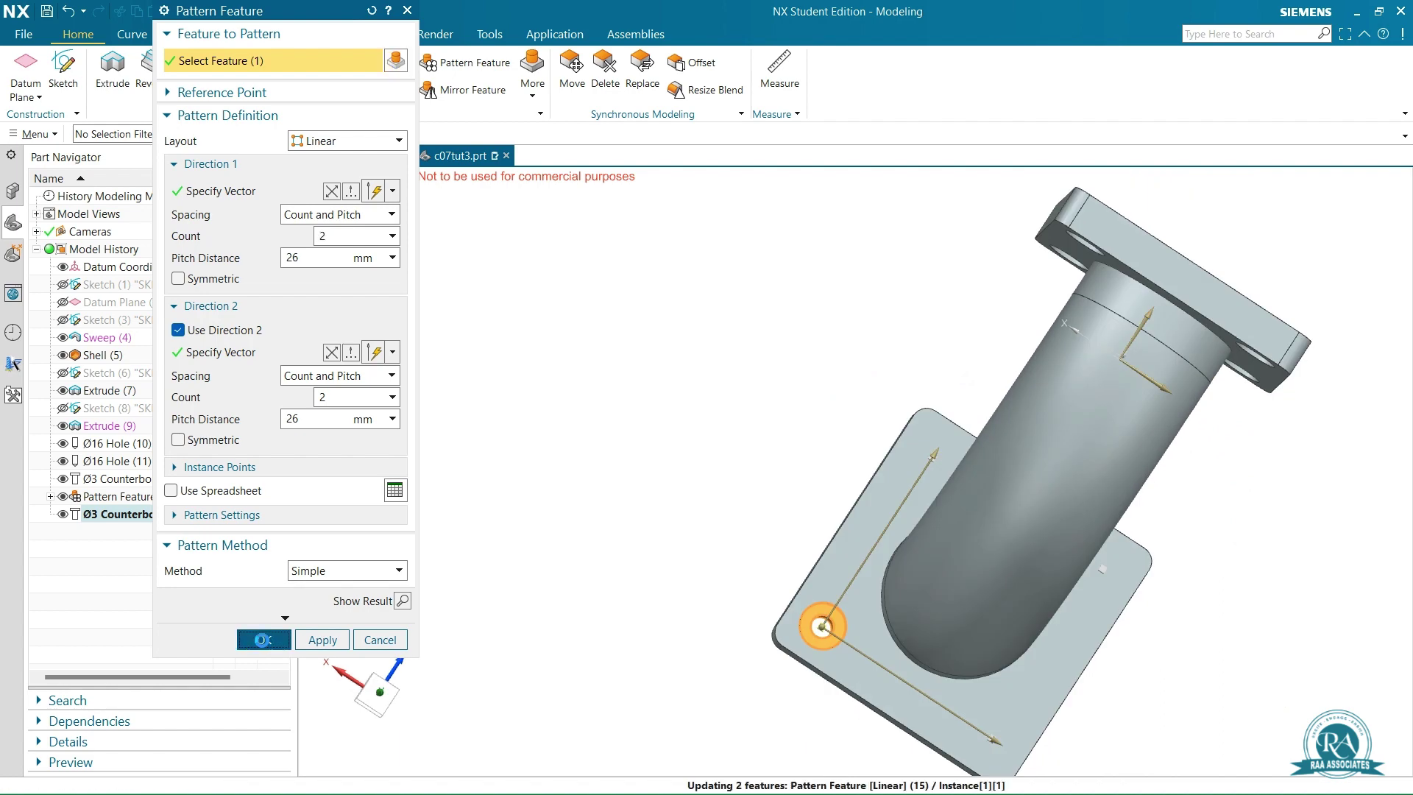
# Orient the completed pipe elbow to the trimetric view and save the part file.
pyautogui.moveTo(880, 502); pyautogui.dragTo(1168, 669, button='middle')
pyautogui.rightClick(1168, 669)
pyautogui.moveTo(1214, 613)
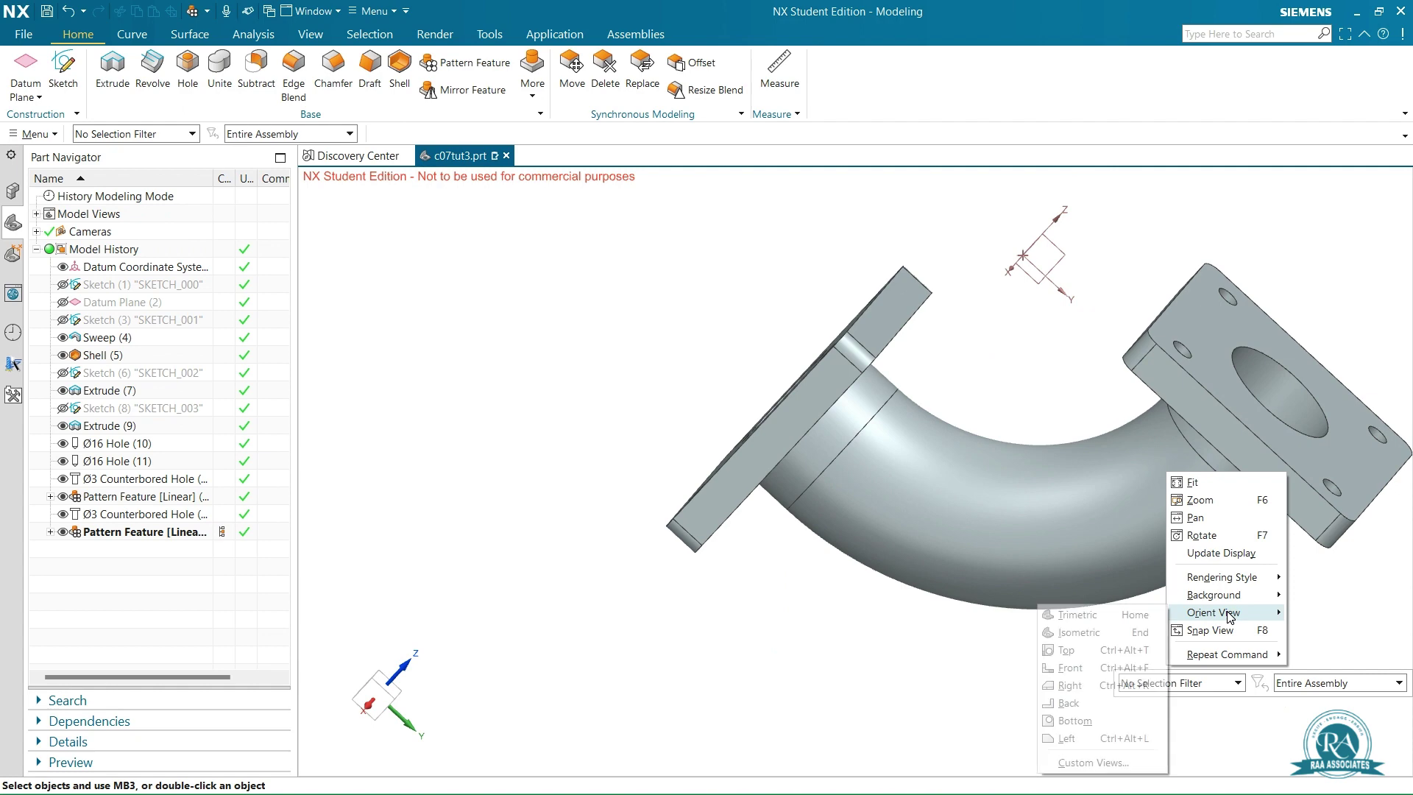
pyautogui.click(1126, 617)
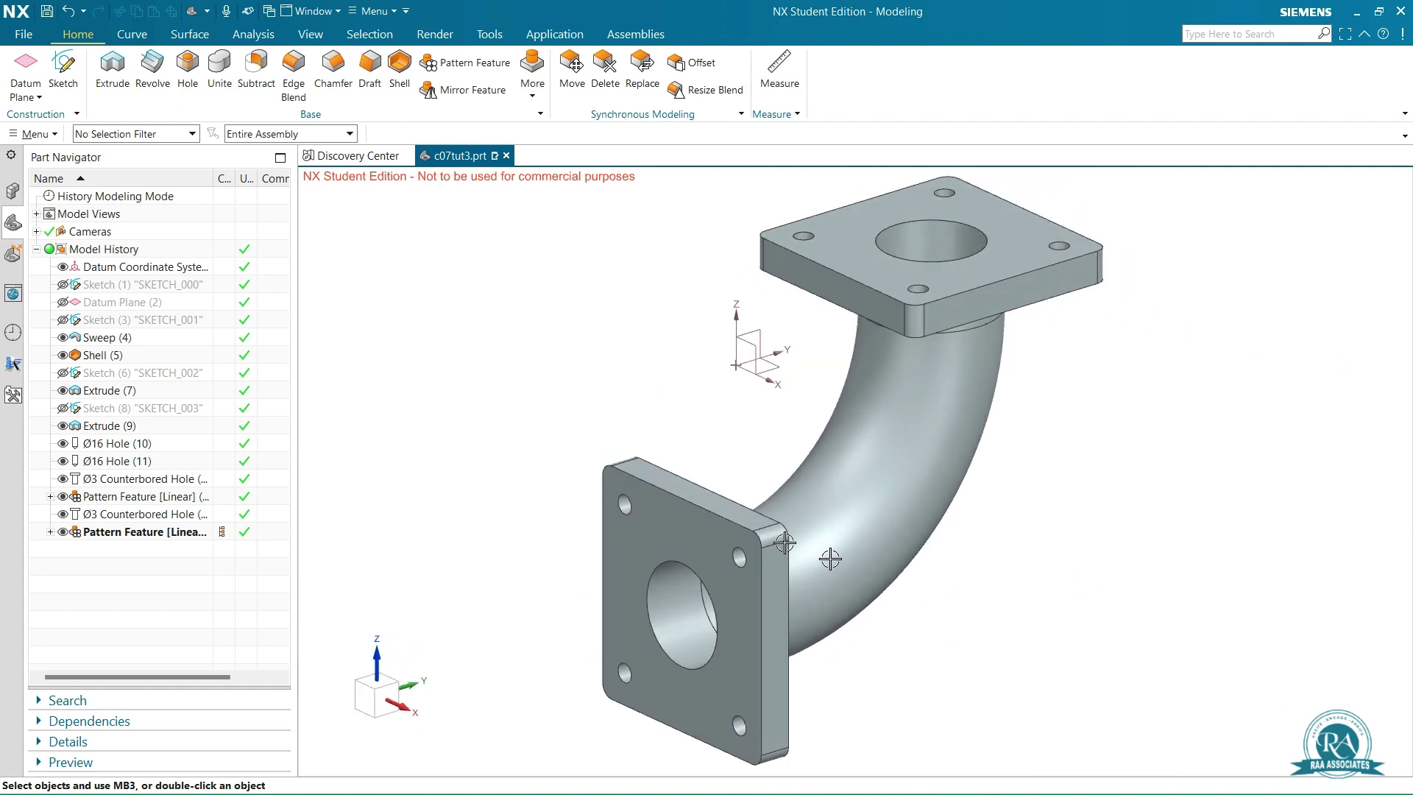
pyautogui.click(48, 12)
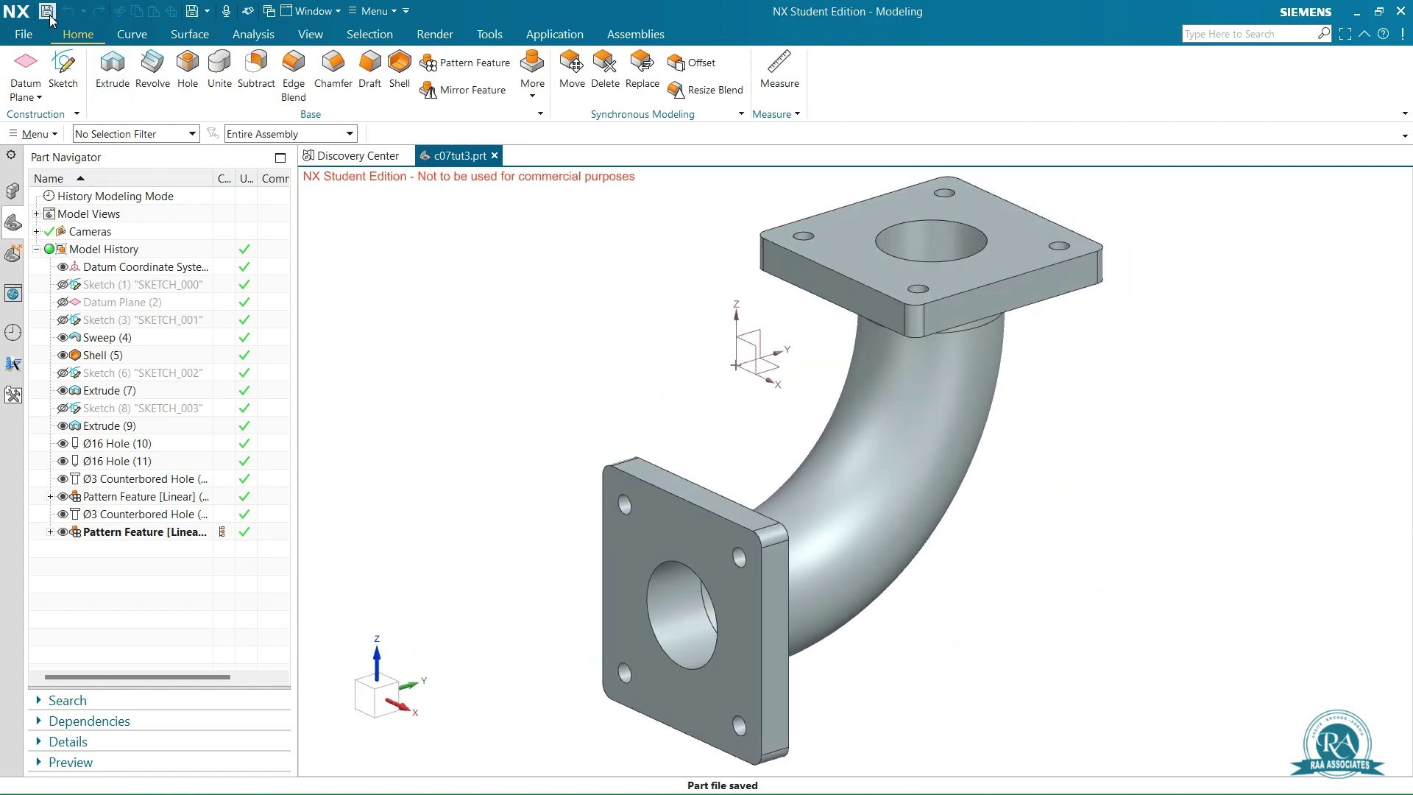
# Close the saved part c07tut3.
pyautogui.click(30, 38)
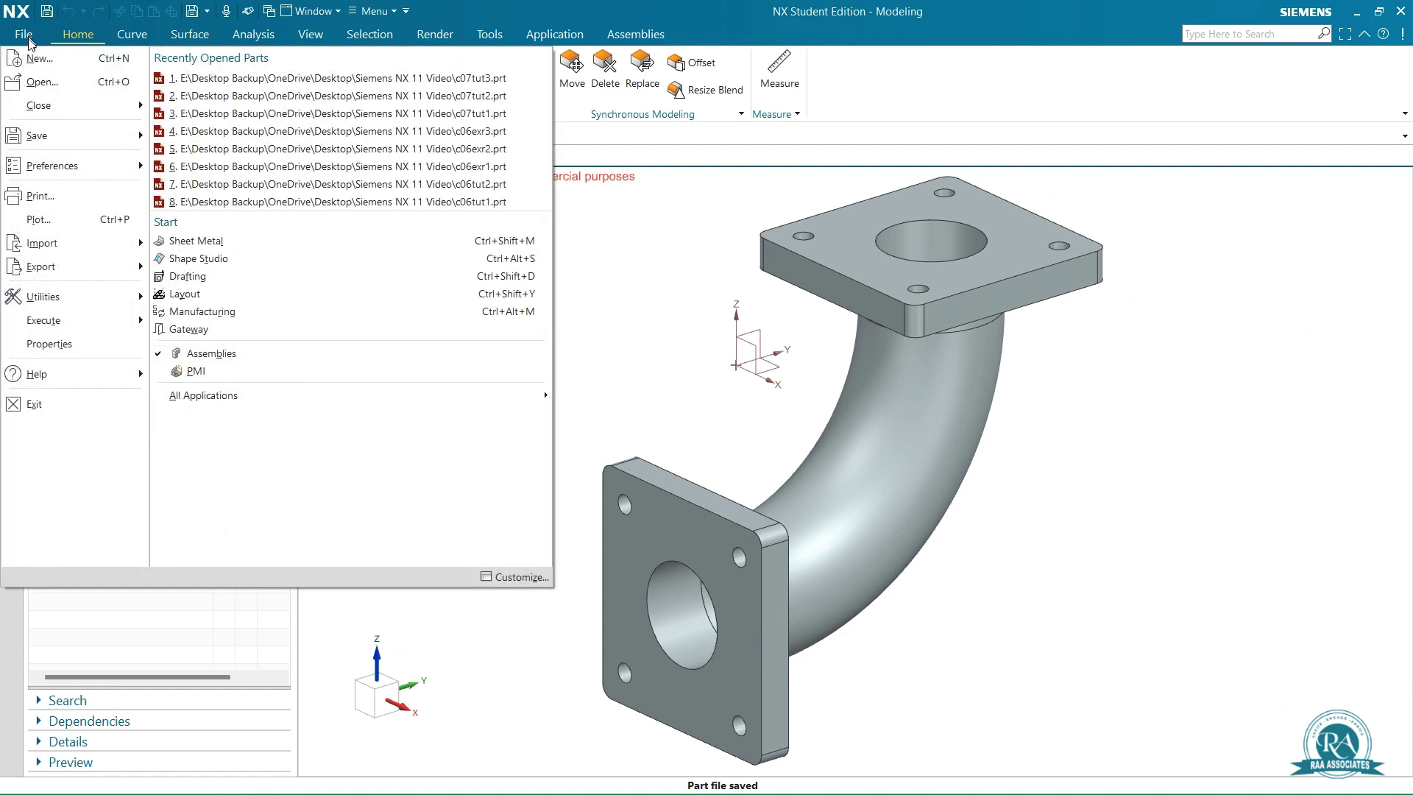
pyautogui.moveTo(38, 105)
pyautogui.click(317, 118)
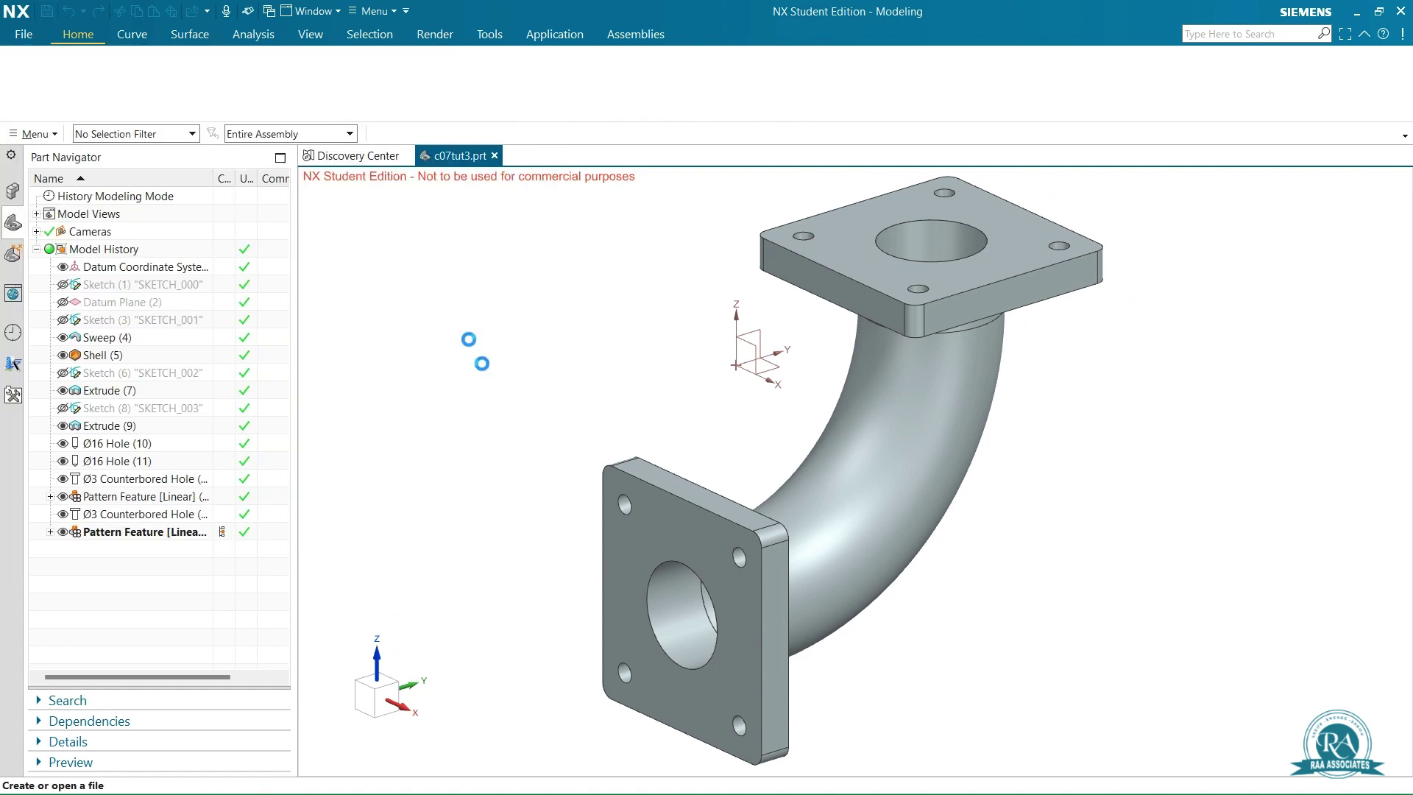